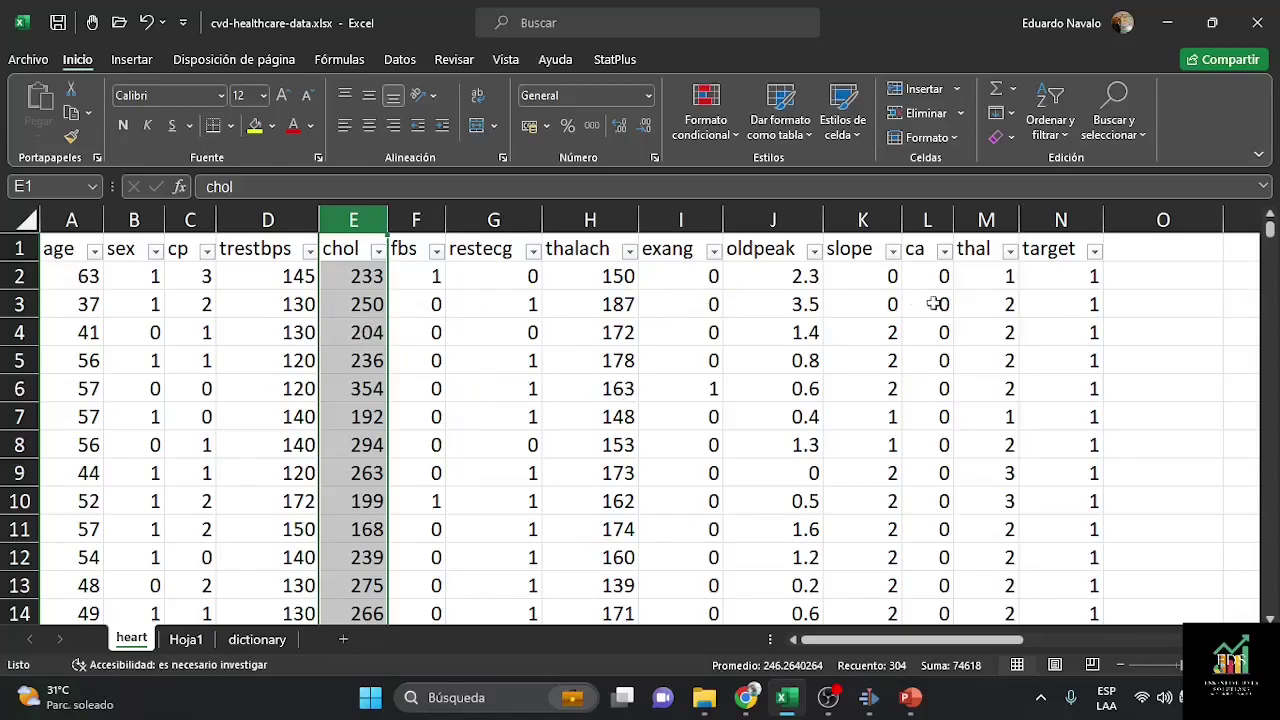
# Step: Examine the chol column in the heart sheet and its definition in the dictionary sheet
pyautogui.click(360, 277)
pyautogui.click(356, 219)
pyautogui.click(187, 640)
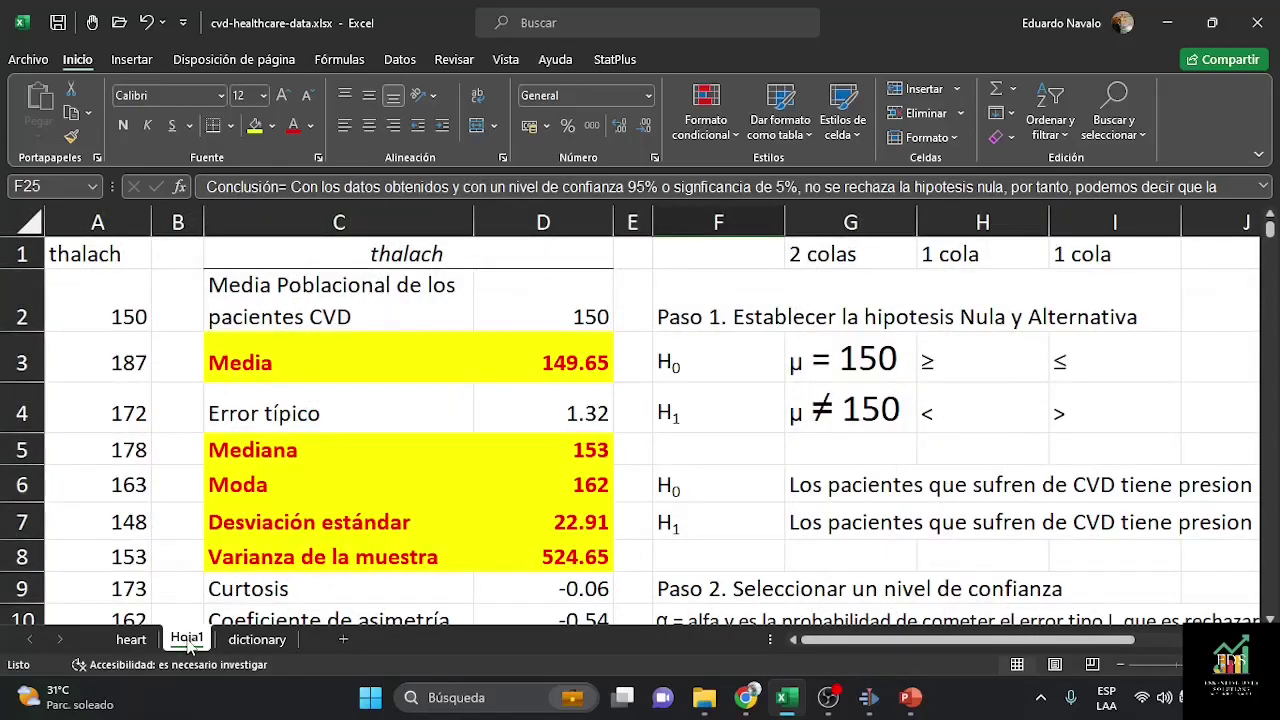
pyautogui.click(257, 639)
pyautogui.click(143, 322)
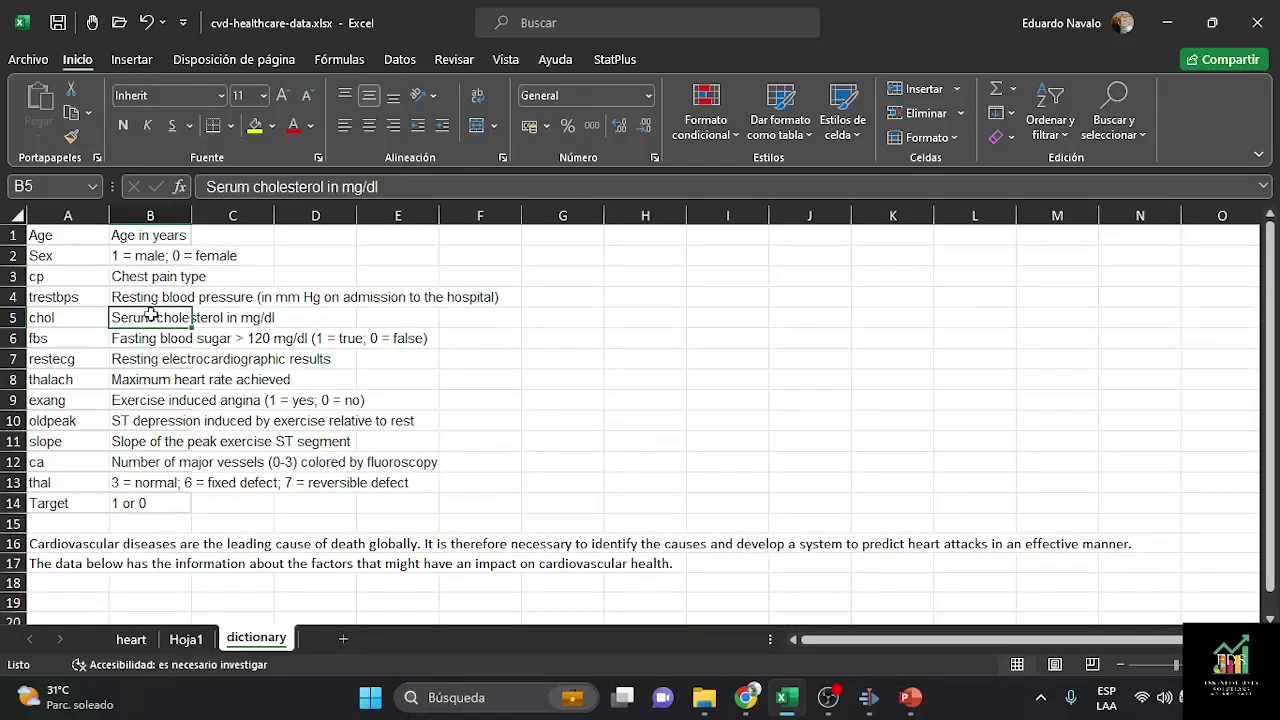
pyautogui.click(144, 338)
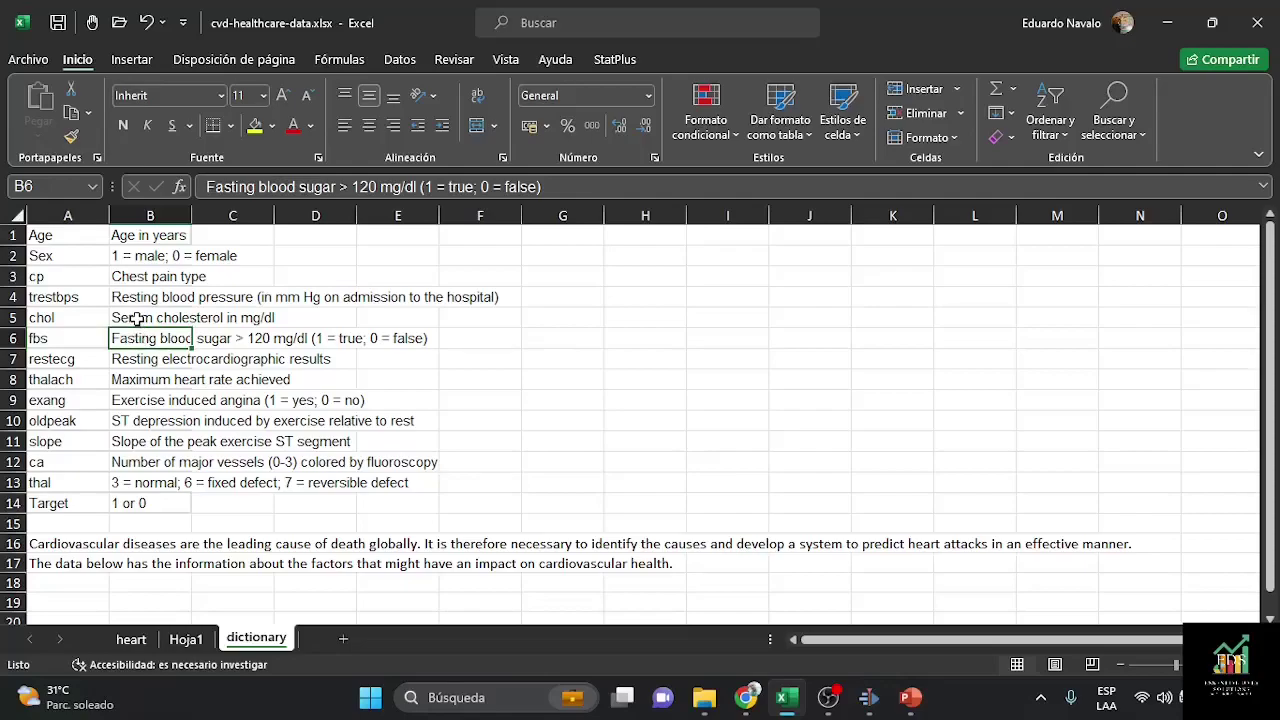
pyautogui.click(137, 318)
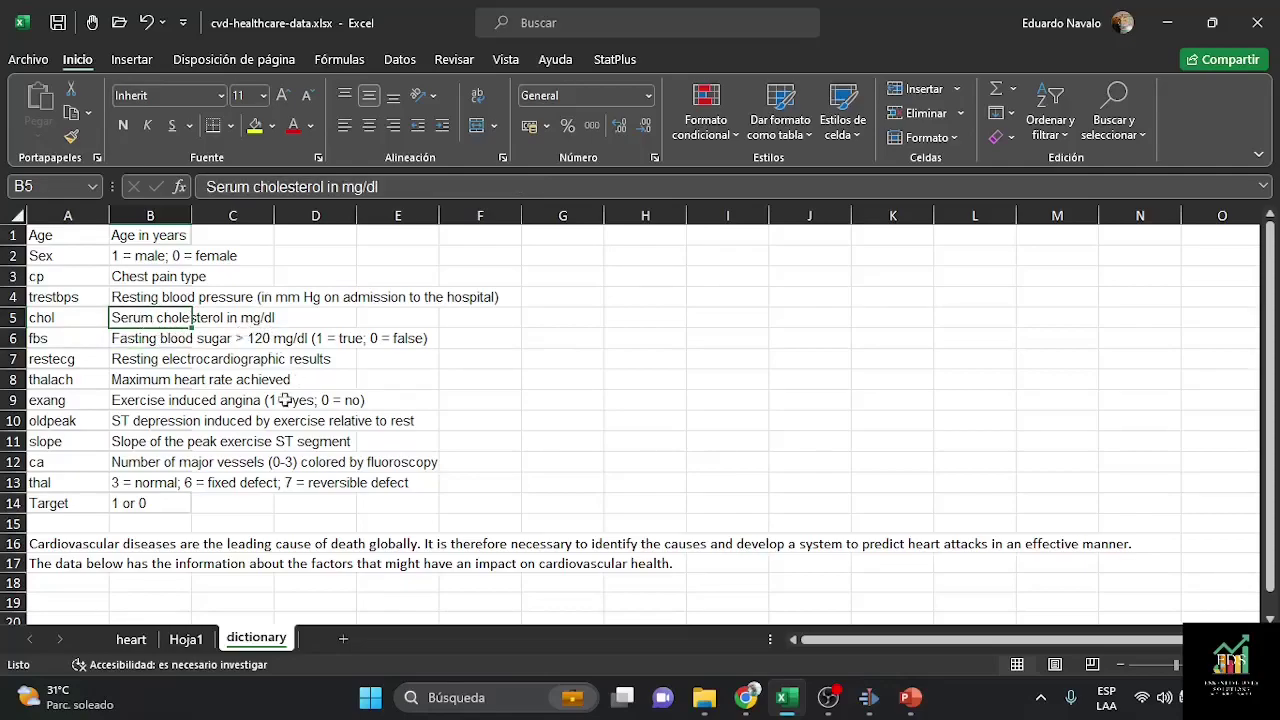
# Step: Copy the chol column from the heart sheet into column A of a new sheet and narrow column B
pyautogui.click(131, 640)
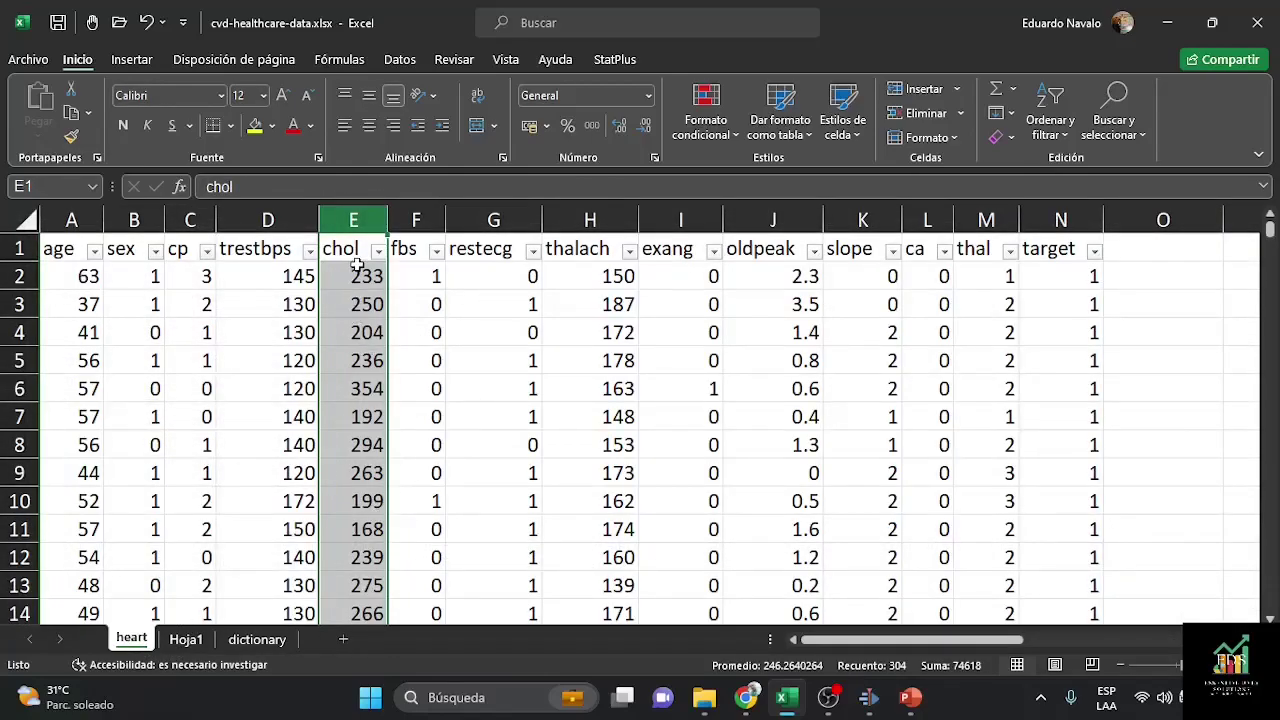
pyautogui.hotkey('ctrl', 'c')
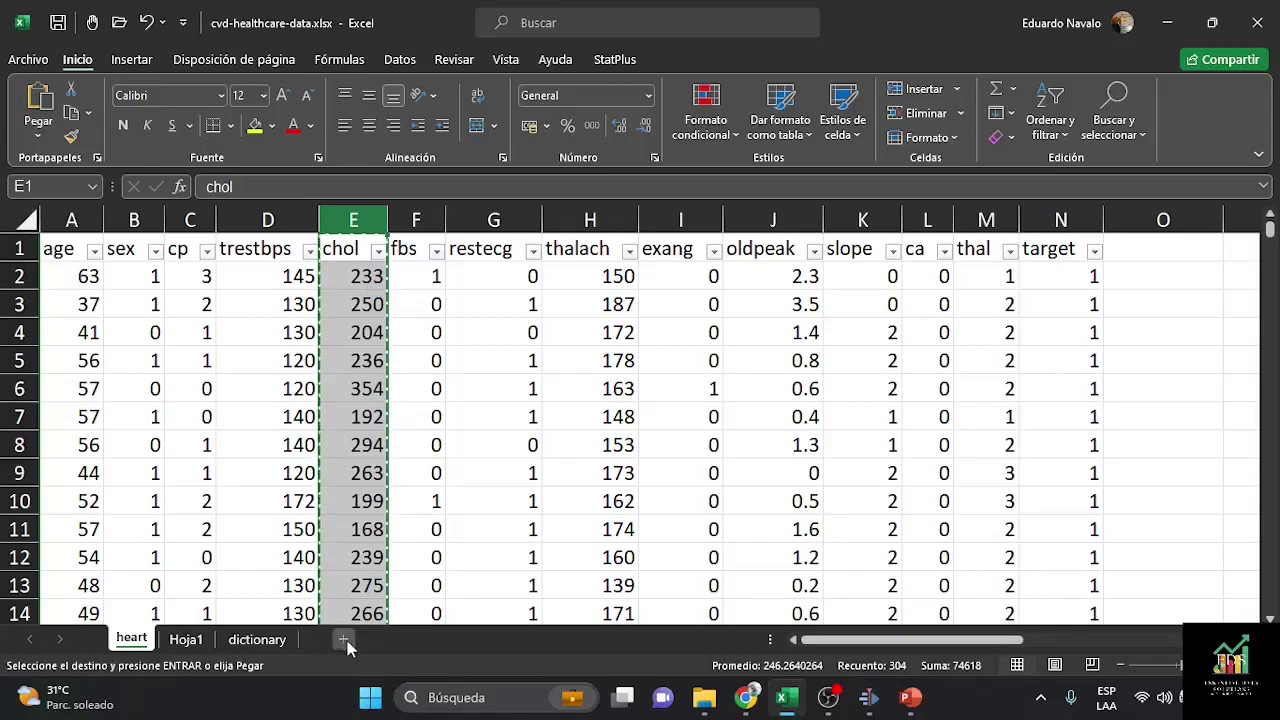
pyautogui.click(343, 639)
pyautogui.hotkey('ctrl', 'v')
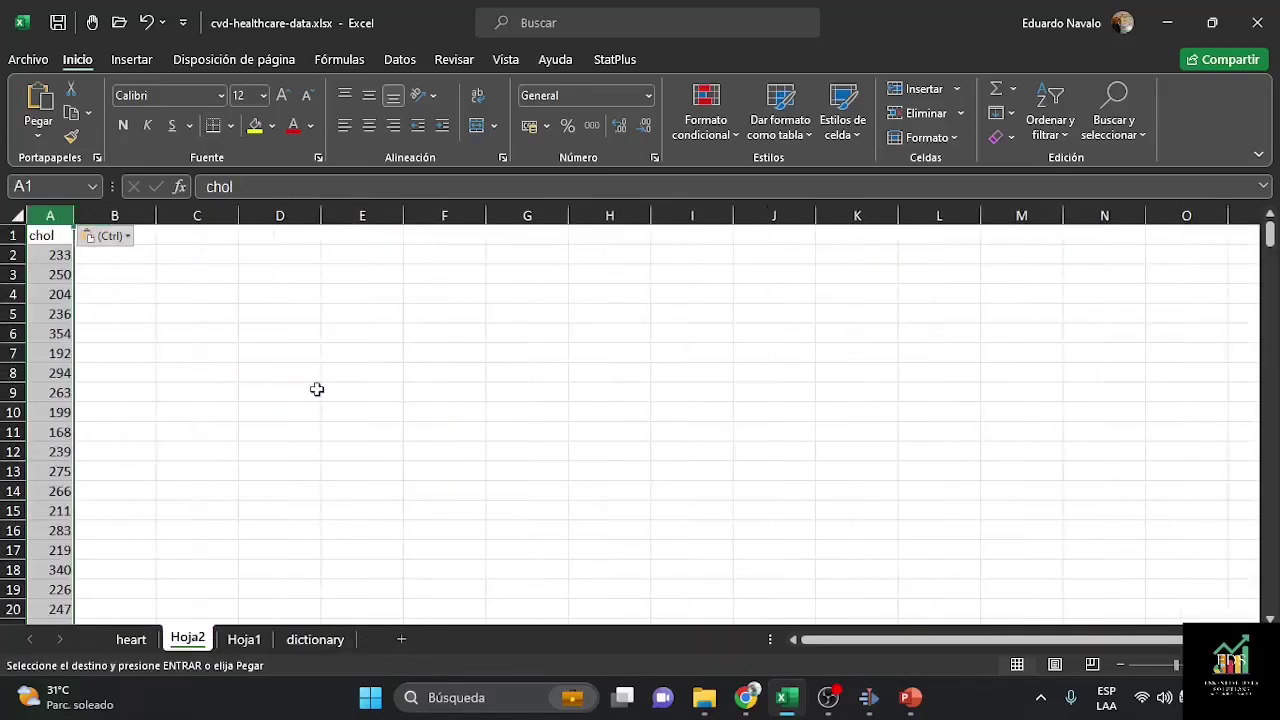
pyautogui.scroll(5, 304, 409)
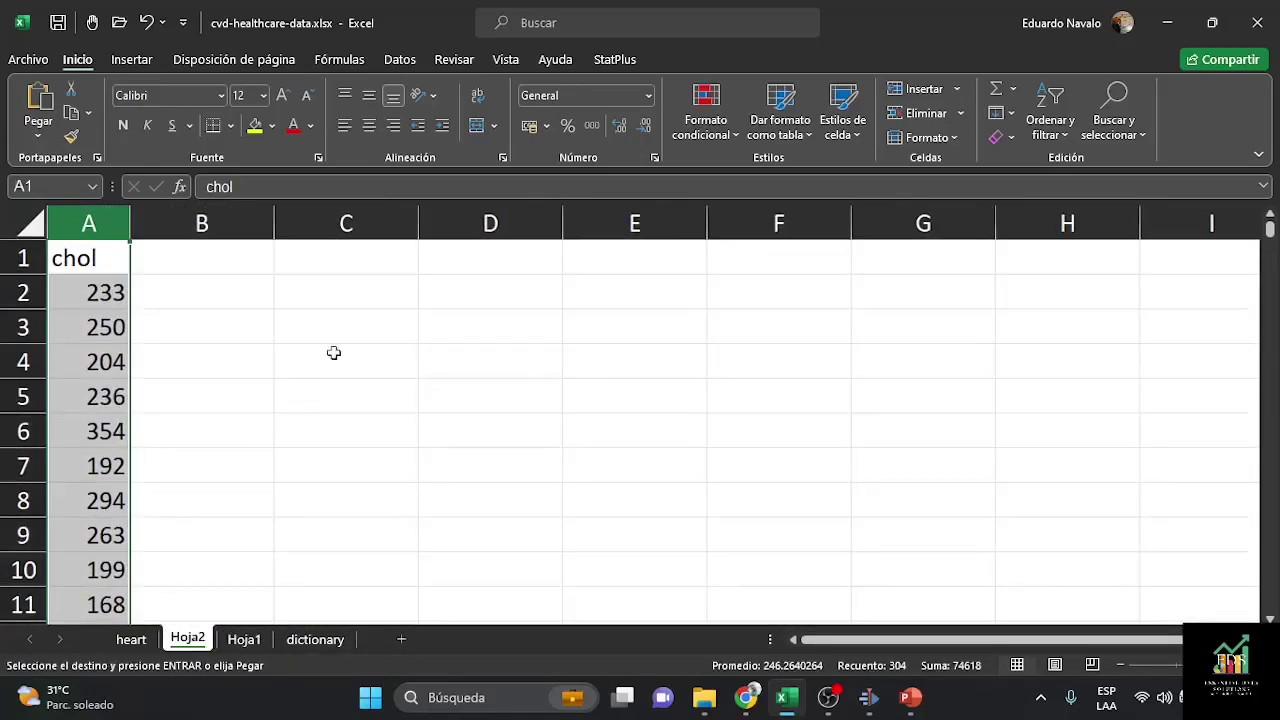
pyautogui.moveTo(273, 224); pyautogui.dragTo(180, 222)
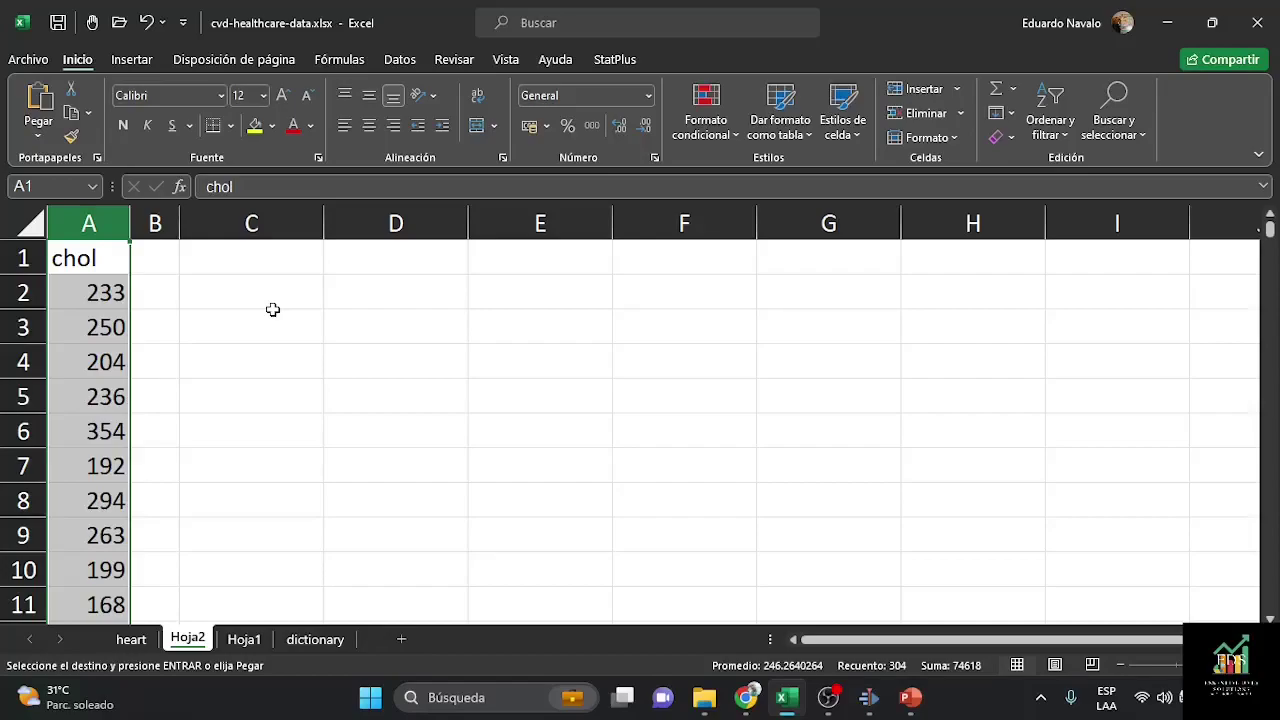
# Step: Run Descriptive Statistics on column A with first-row labels, summary statistics and a 95% confidence level, outputting to C1
pyautogui.click(101, 300)
pyautogui.click(88, 223)
pyautogui.click(400, 60)
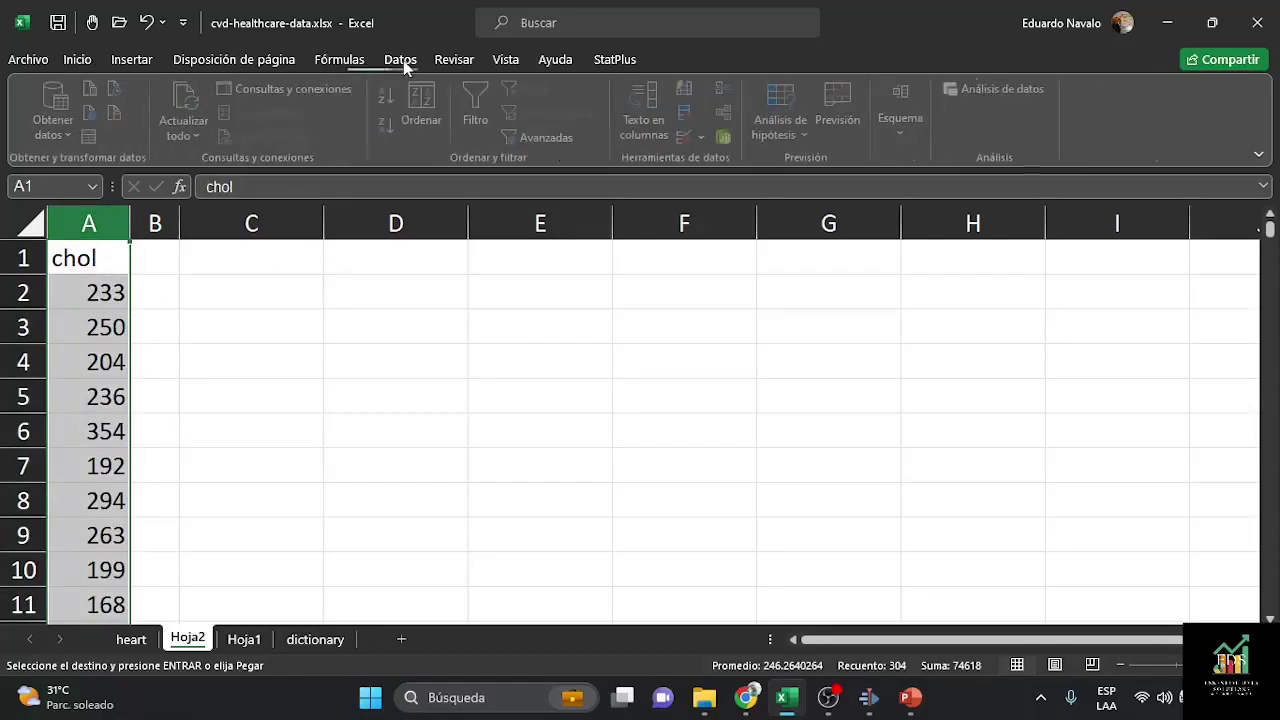
pyautogui.click(986, 90)
pyautogui.moveTo(793, 242); pyautogui.dragTo(715, 204)
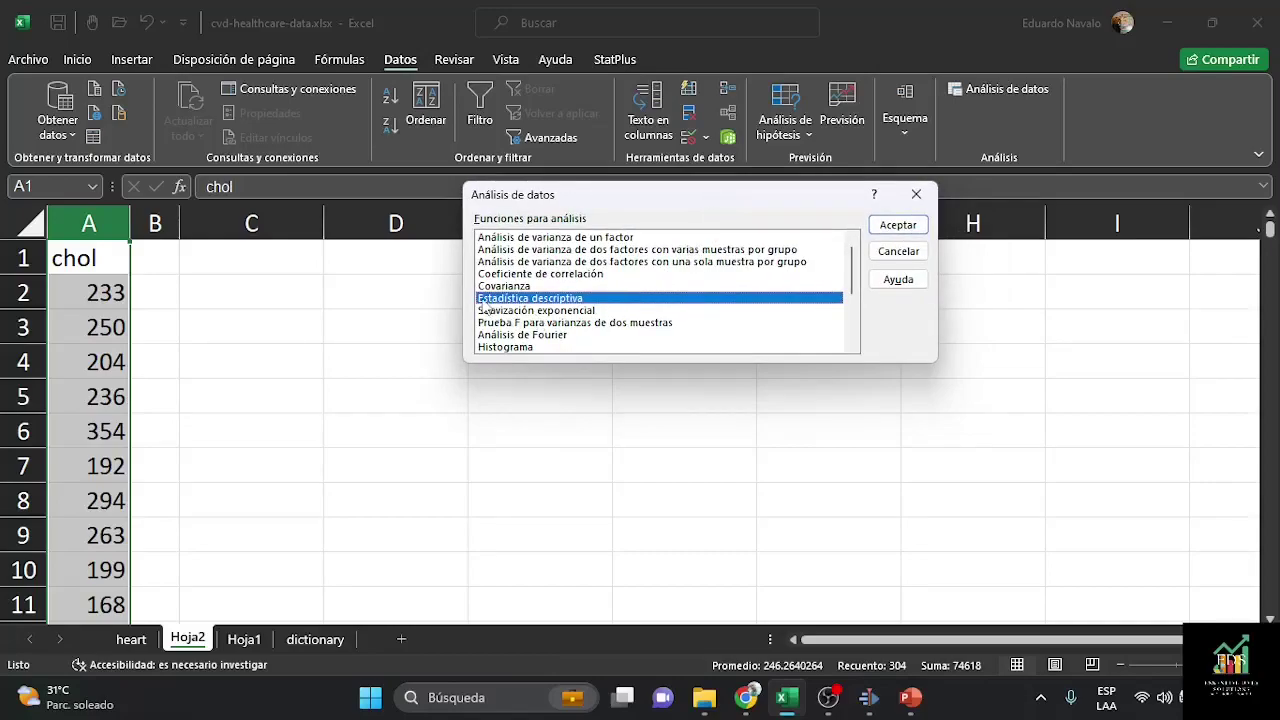
pyautogui.click(897, 224)
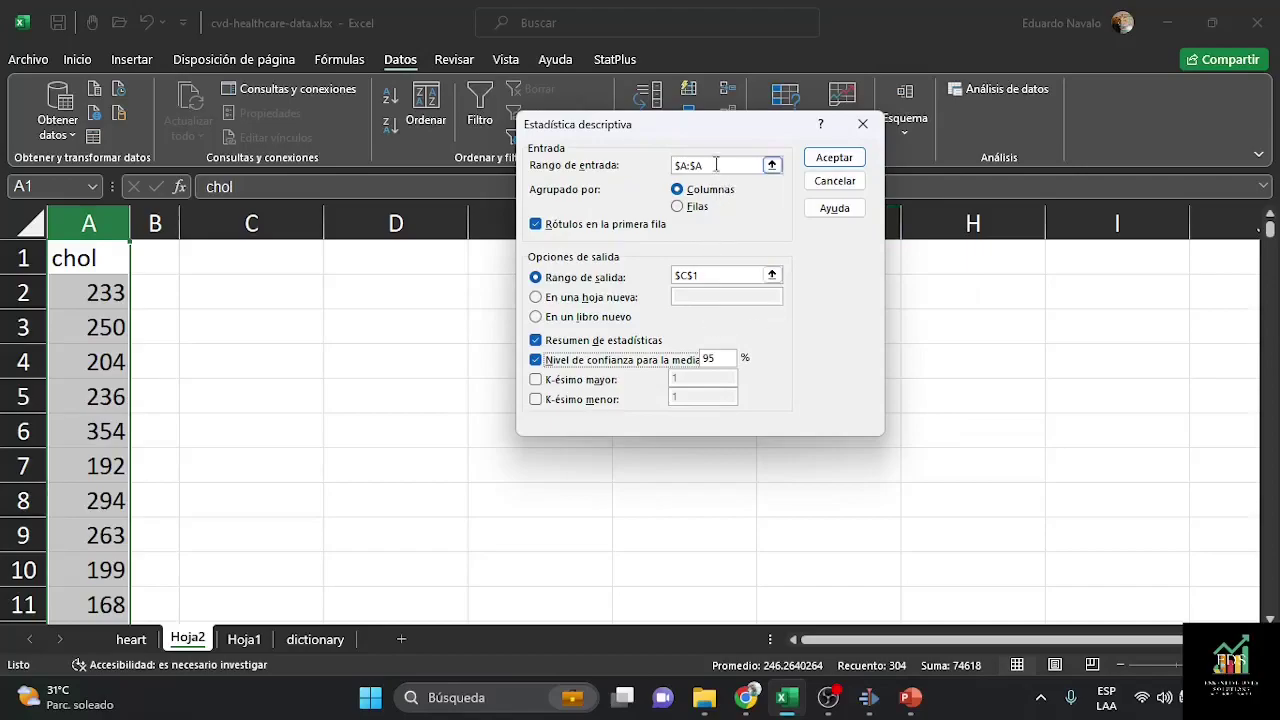
pyautogui.click(716, 165)
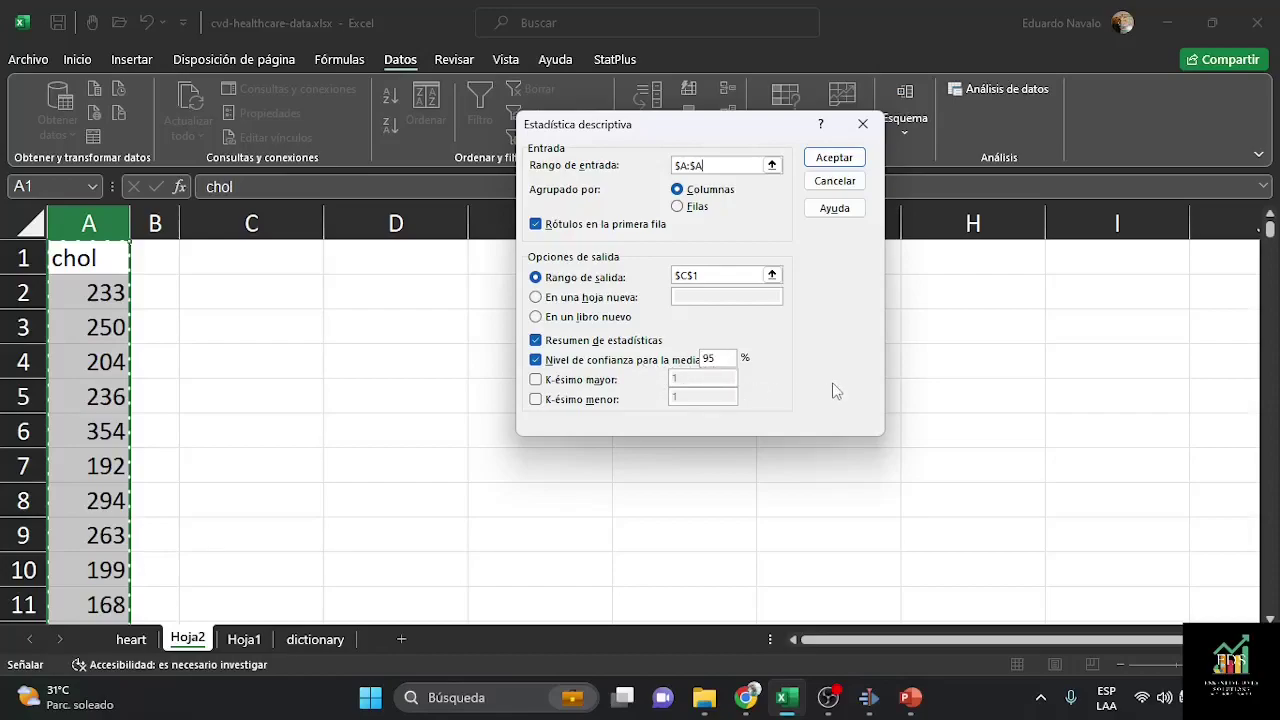
pyautogui.click(838, 160)
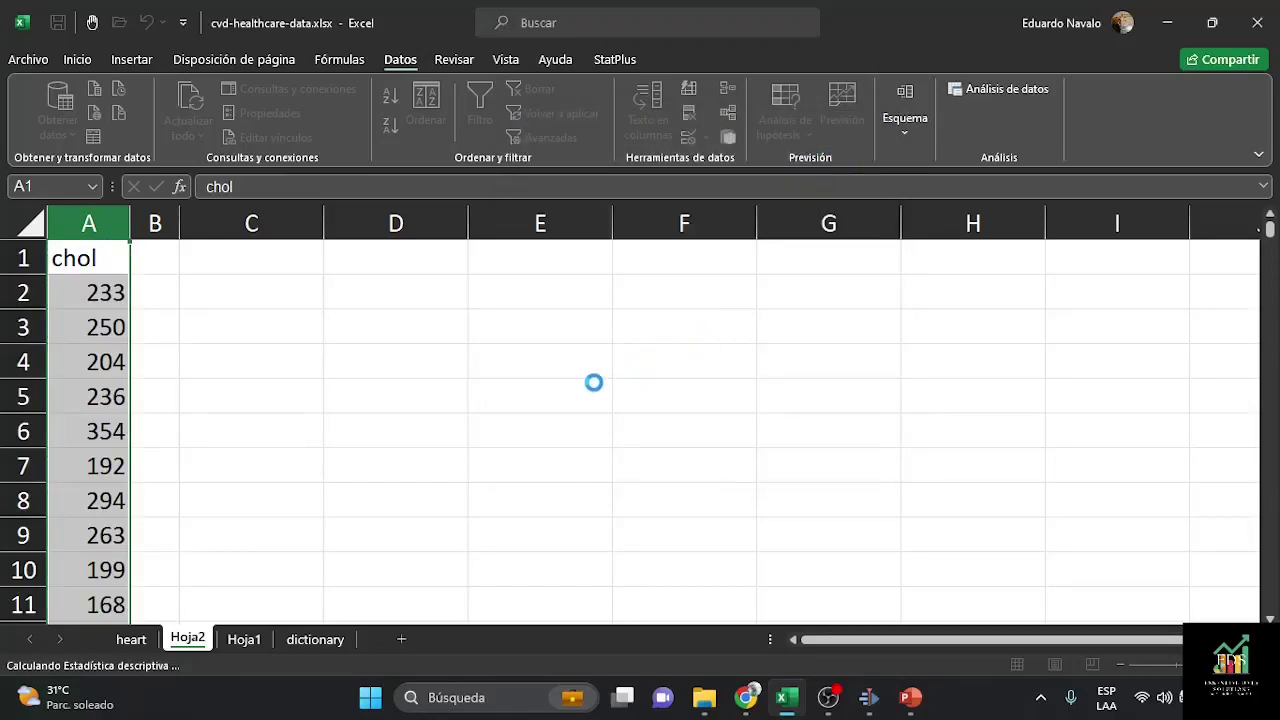
# Step: Autofit columns C and D to the contents of the statistics table
pyautogui.doubleClick(324, 221)
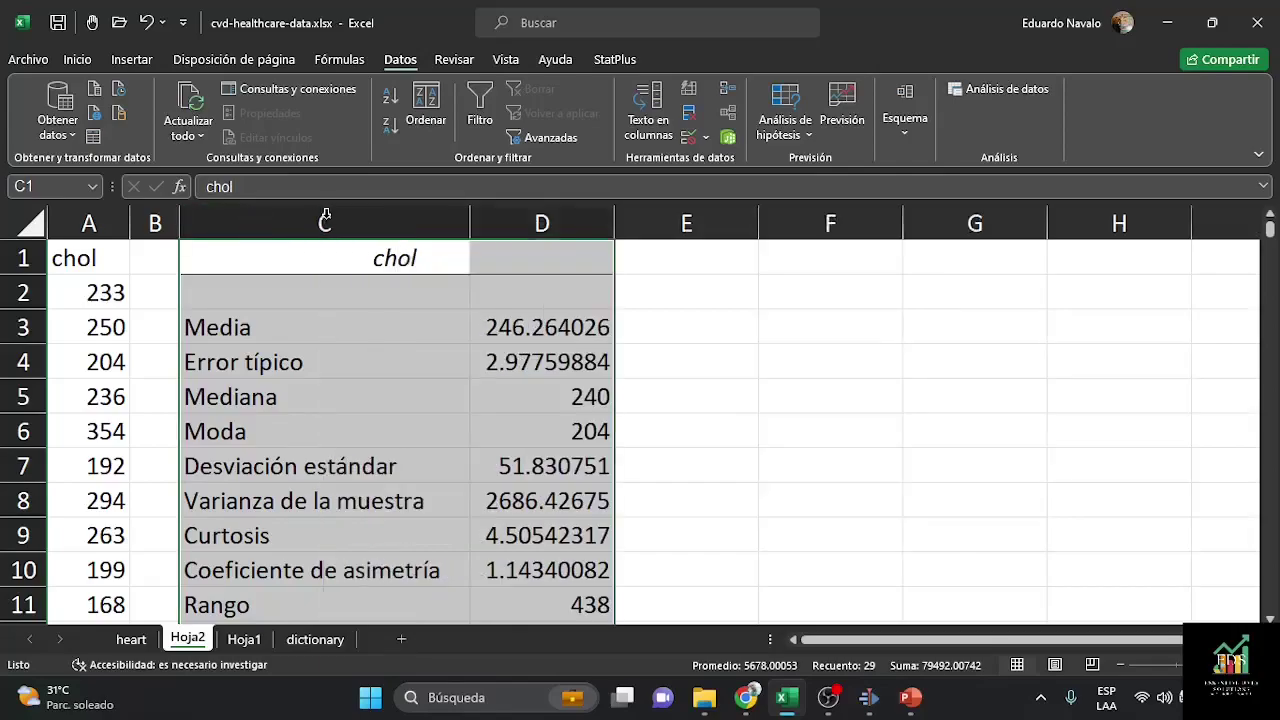
pyautogui.scroll(-1, 554, 322)
pyautogui.scroll(1, 554, 322)
# Step: Reduce the decimal statistics in D3:D4, D7:D10 and D16 to two decimal places
pyautogui.click(530, 325)
pyautogui.moveTo(530, 325); pyautogui.dragTo(530, 350)
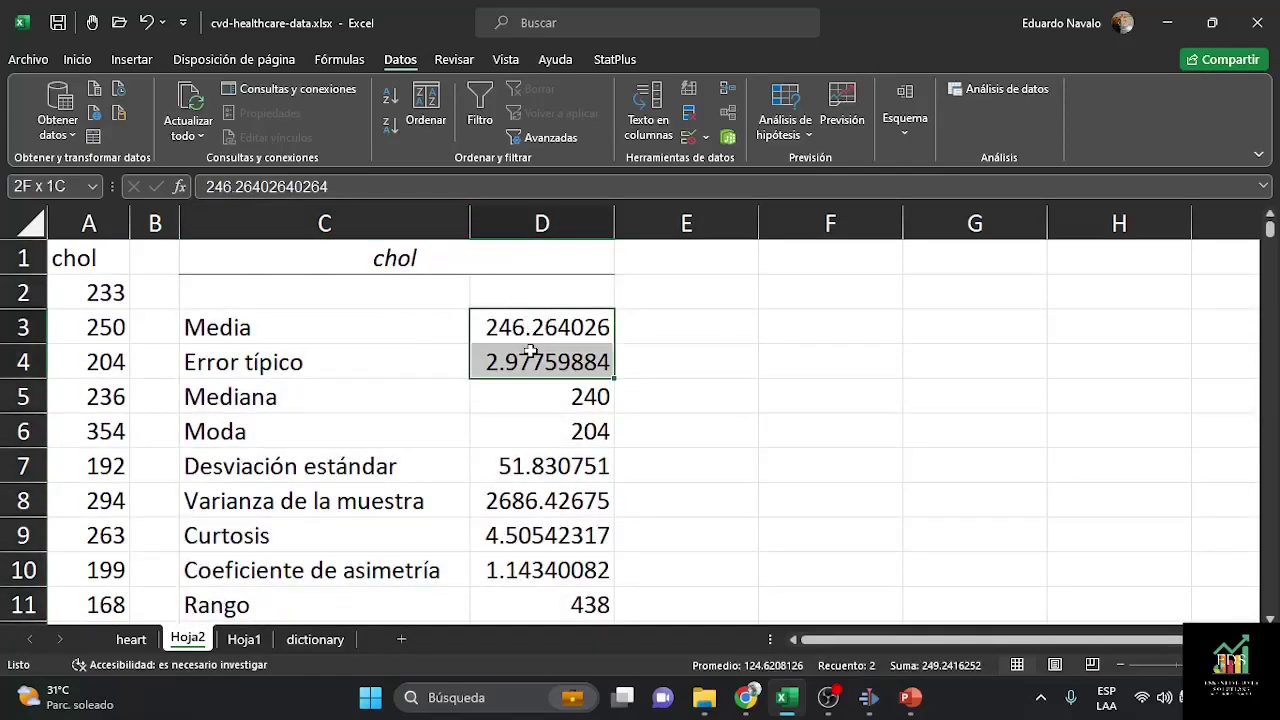
pyautogui.keyDown('ctrl'); pyautogui.click(522, 472); pyautogui.keyUp('ctrl')
pyautogui.moveTo(522, 472); pyautogui.dragTo(521, 577)
pyautogui.scroll(-3, 550, 530)
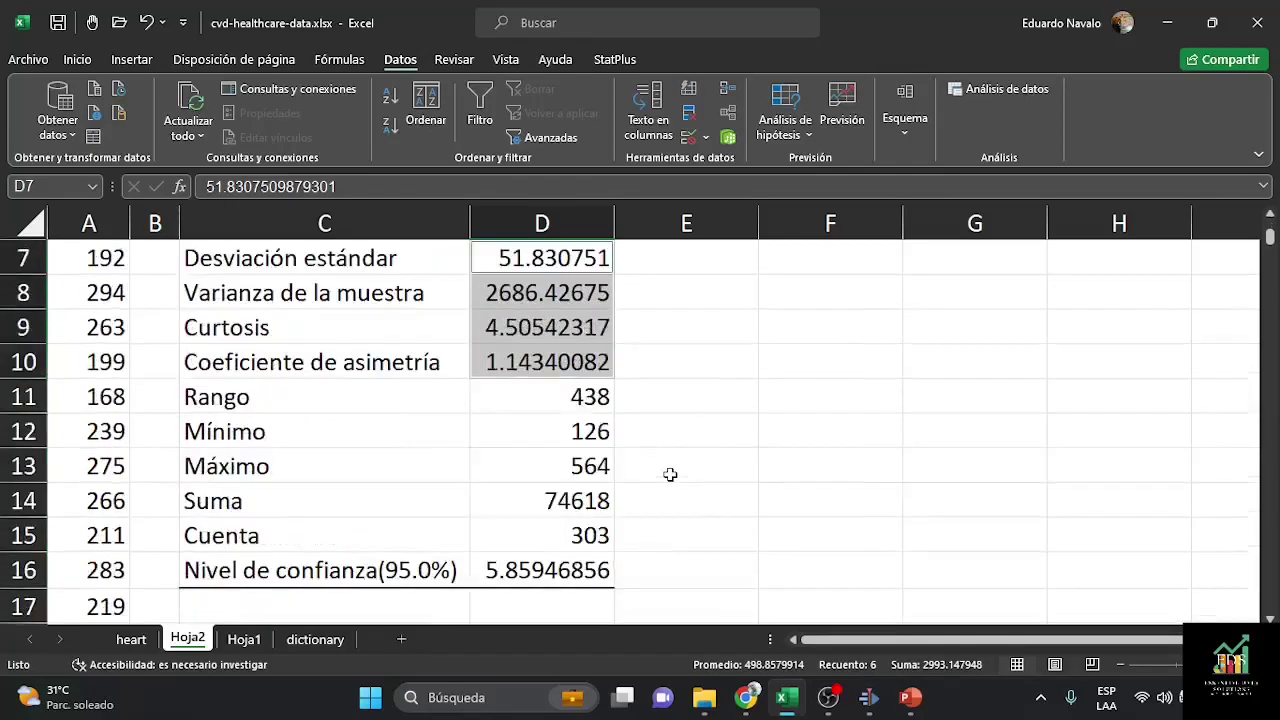
pyautogui.keyDown('ctrl'); pyautogui.click(569, 478); pyautogui.keyUp('ctrl')
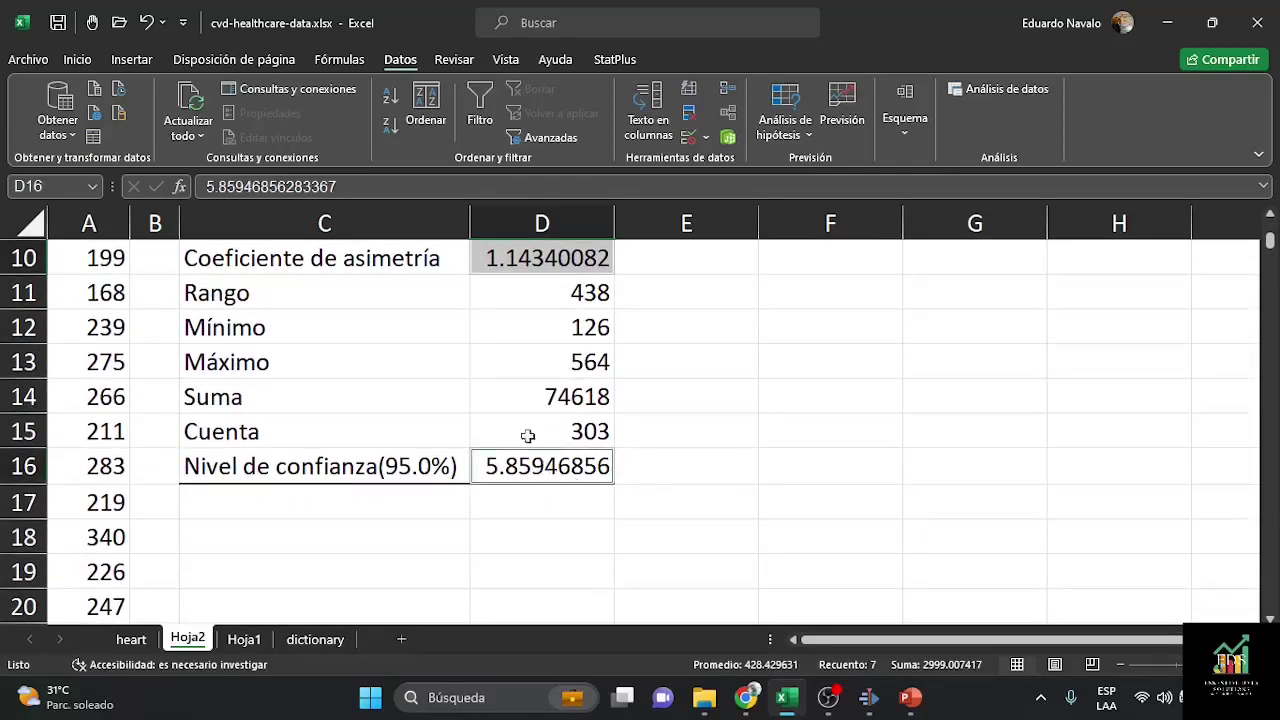
pyautogui.click(77, 59)
pyautogui.click(644, 128)
pyautogui.click(644, 128)
pyautogui.click(644, 128)
pyautogui.click(644, 128)
pyautogui.click(644, 128)
pyautogui.click(644, 128)
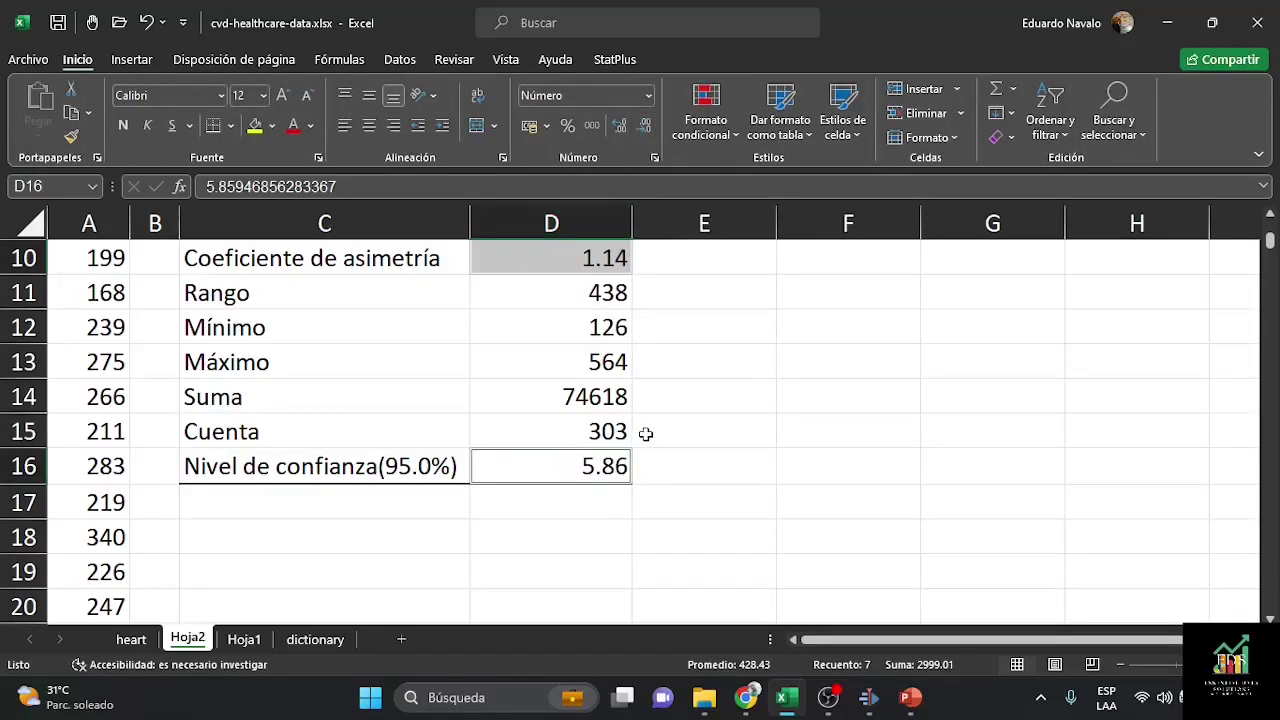
# Step: Highlight the Media, Mediana through Varianza de la muestra, and Nivel de confianza rows with yellow fill and bold red text
pyautogui.scroll(3, 646, 432)
pyautogui.moveTo(277, 331); pyautogui.dragTo(580, 329)
pyautogui.moveTo(268, 398); pyautogui.dragTo(592, 486)
pyautogui.scroll(-1, 545, 456)
pyautogui.scroll(-3, 545, 456)
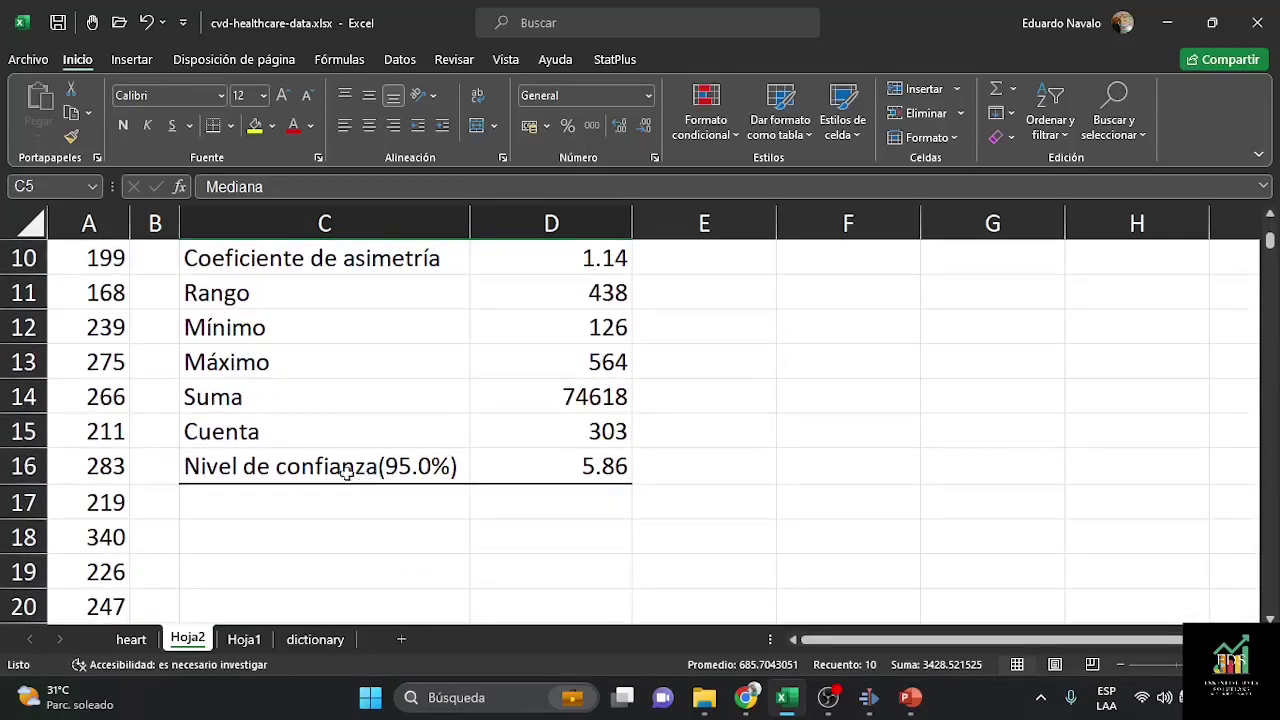
pyautogui.moveTo(322, 466); pyautogui.dragTo(598, 467)
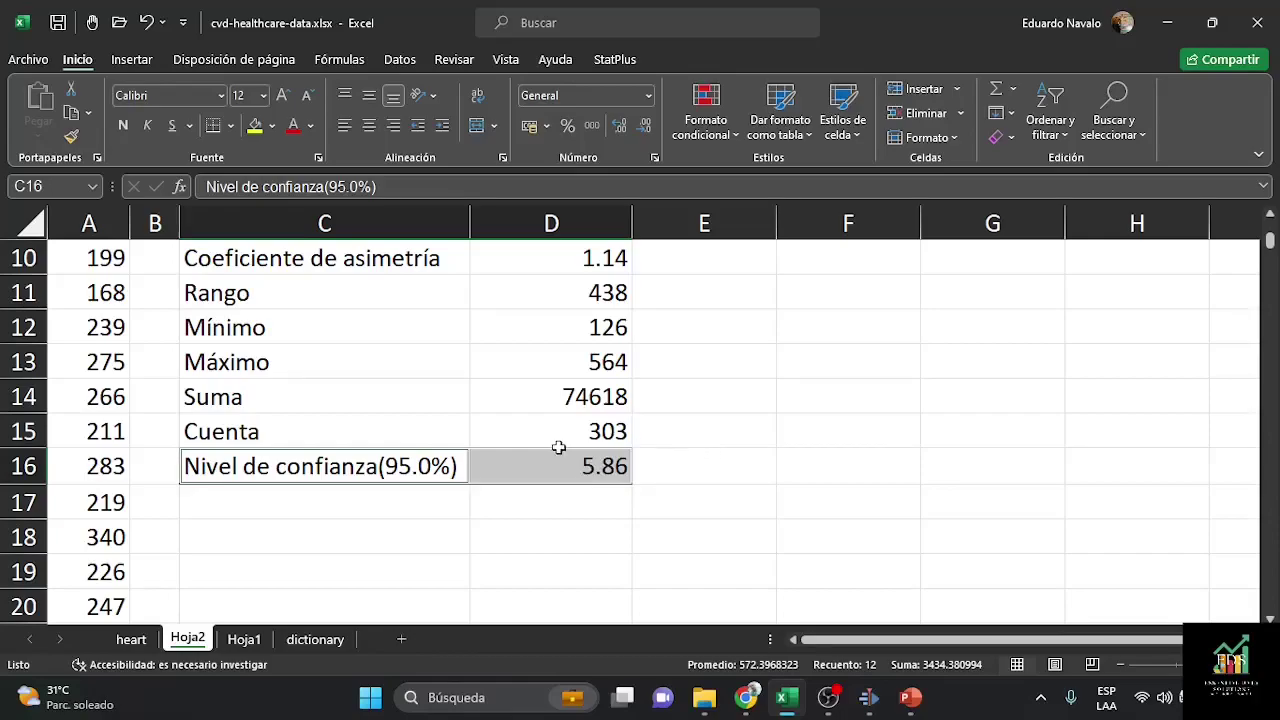
pyautogui.scroll(3, 529, 395)
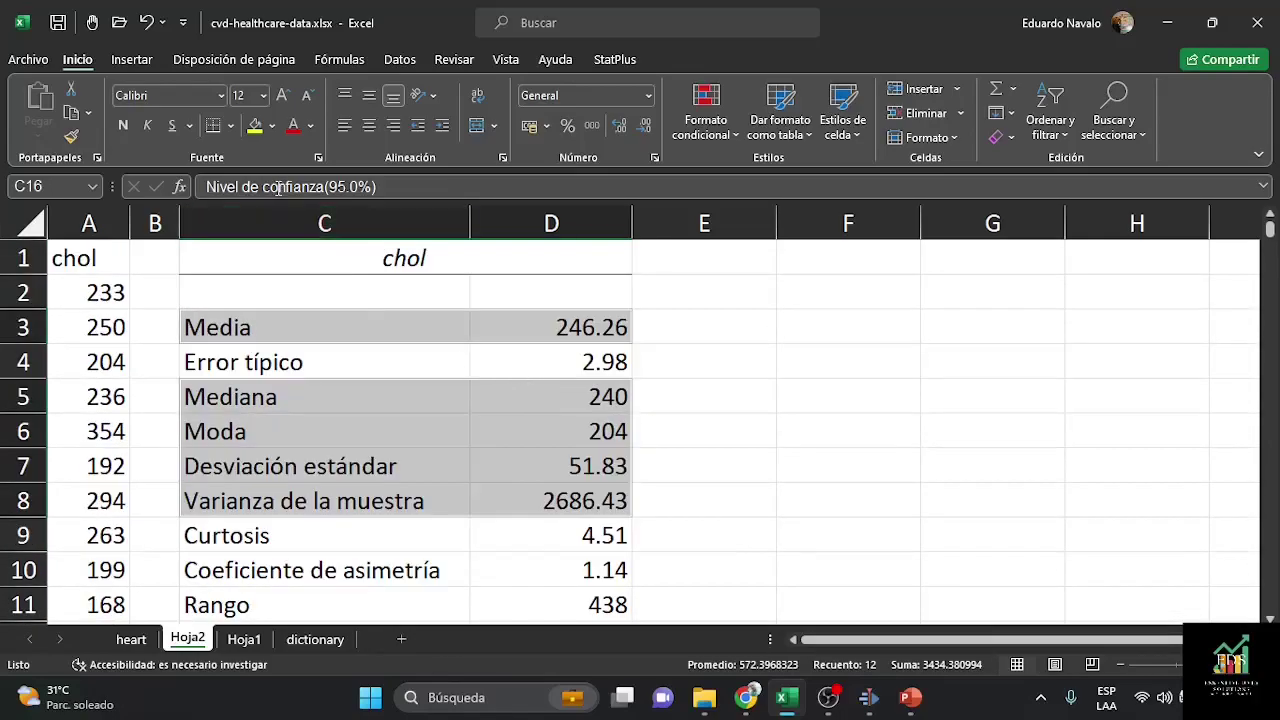
pyautogui.click(256, 125)
pyautogui.click(290, 128)
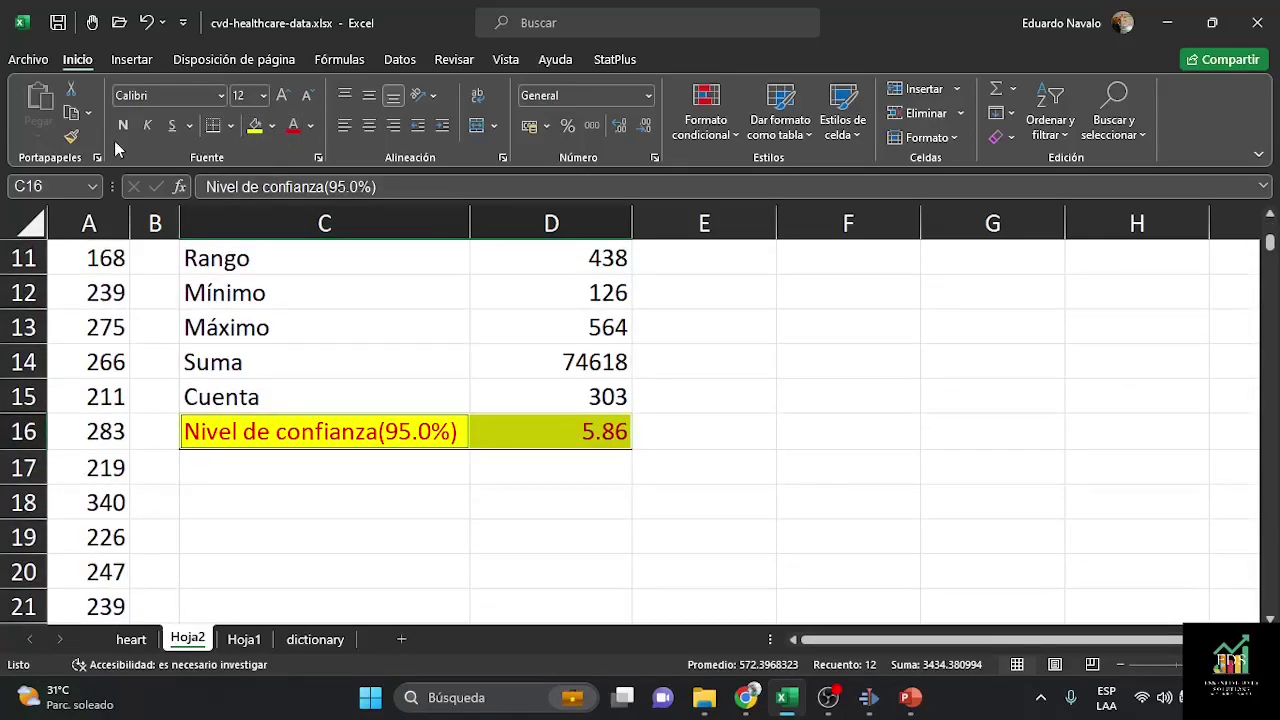
pyautogui.click(122, 125)
# Step: Change the Cuenta label in C15 to "Cuenta Muestra (n)"
pyautogui.scroll(1, 420, 385)
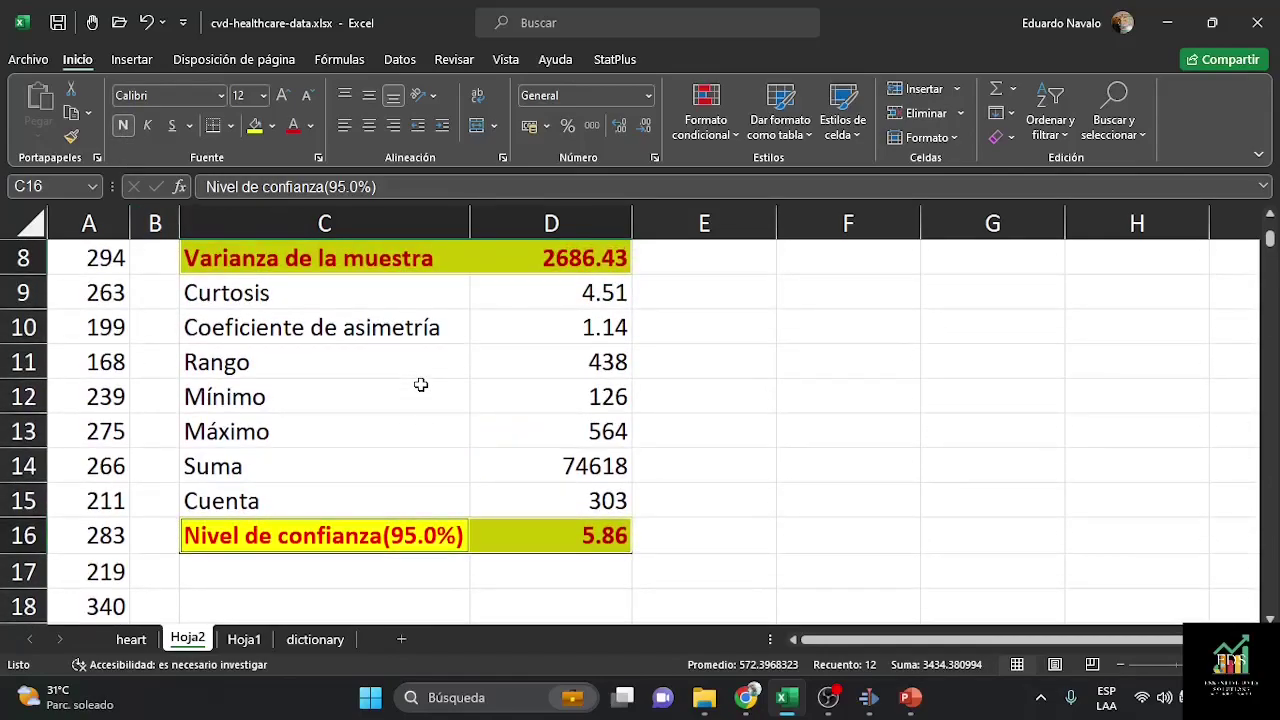
pyautogui.click(266, 512)
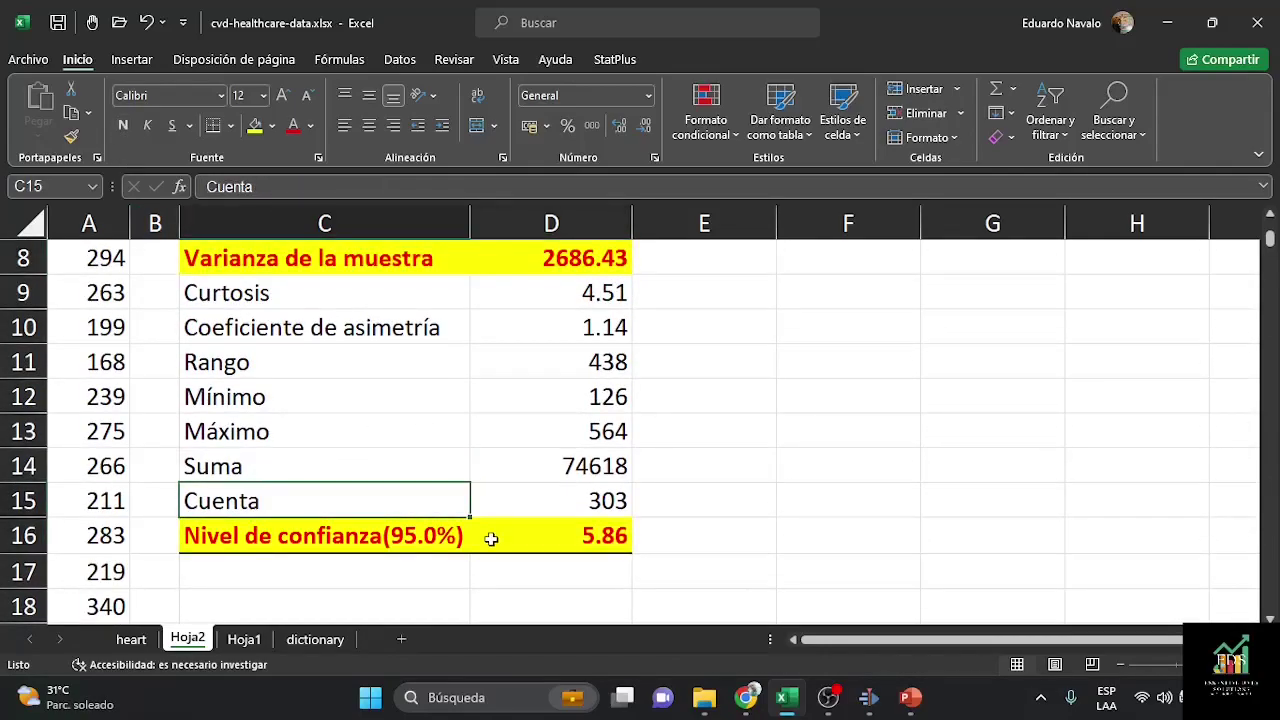
pyautogui.press('F2')
pyautogui.write('Mu')
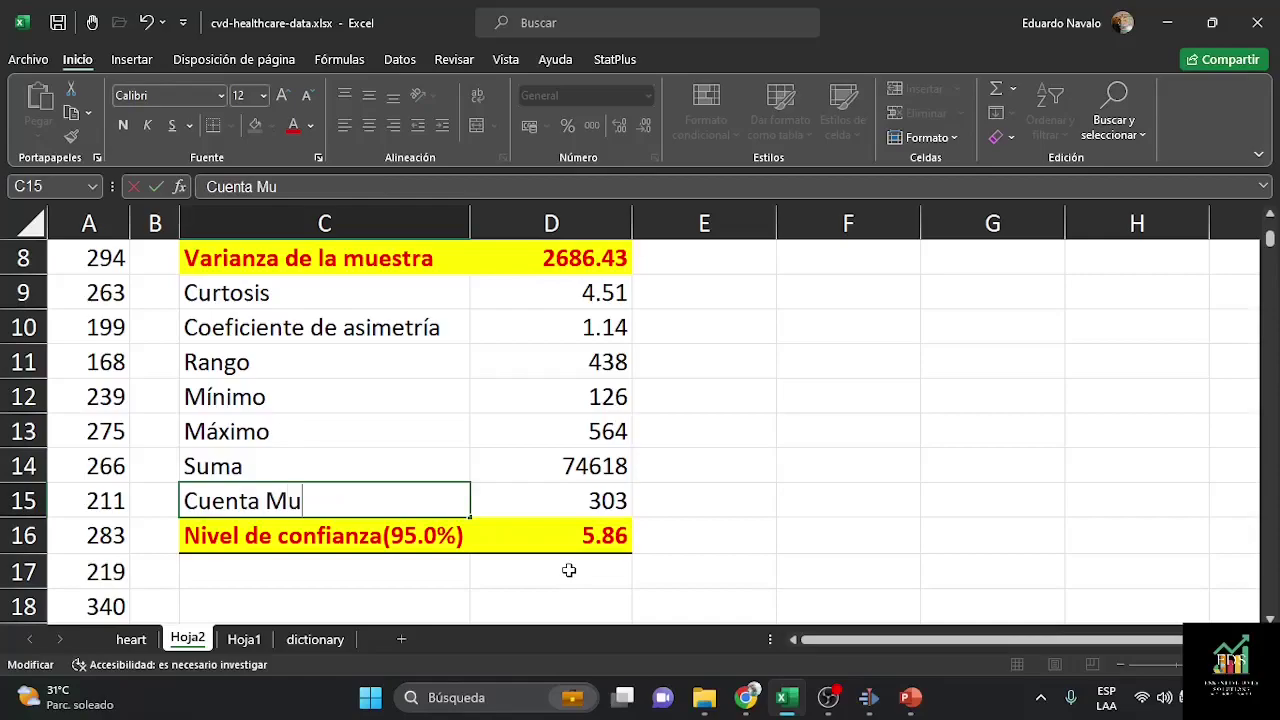
pyautogui.write('estra')
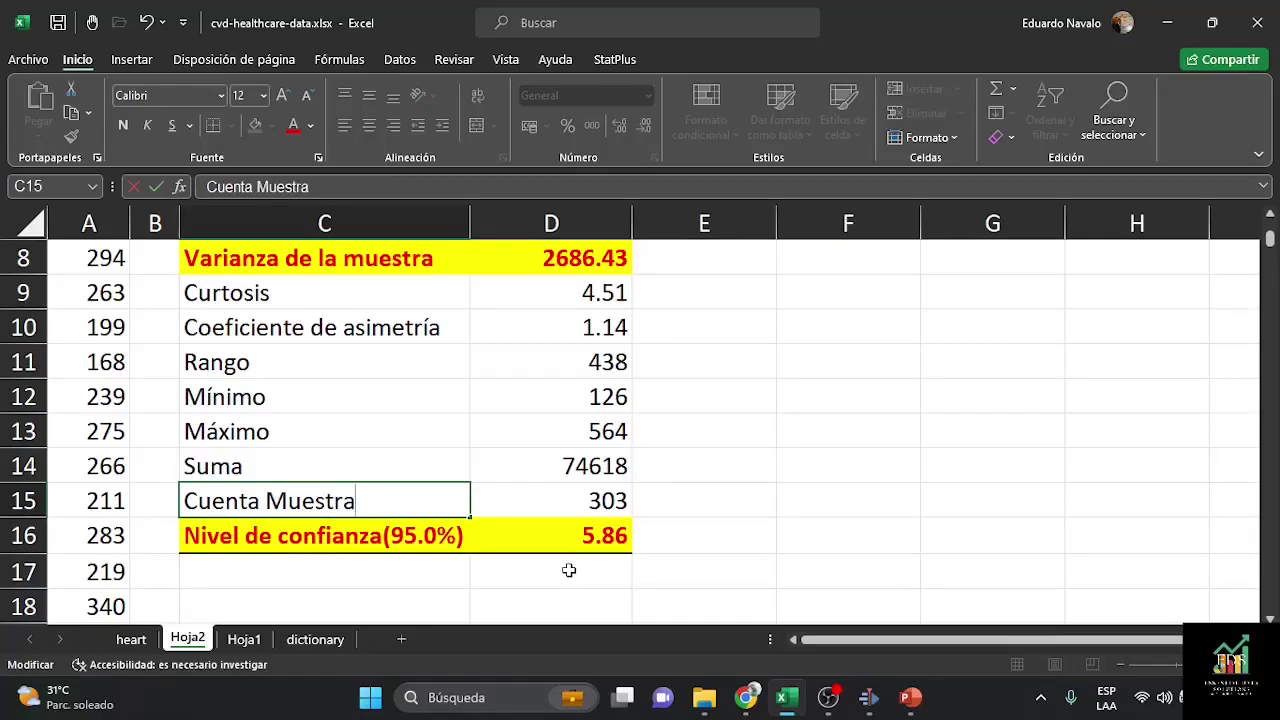
pyautogui.write(' (n)')
pyautogui.press('Return')
# Step: Enter the label "Media Poblacional" in C2 and the value 200 in D2
pyautogui.scroll(3, 706, 464)
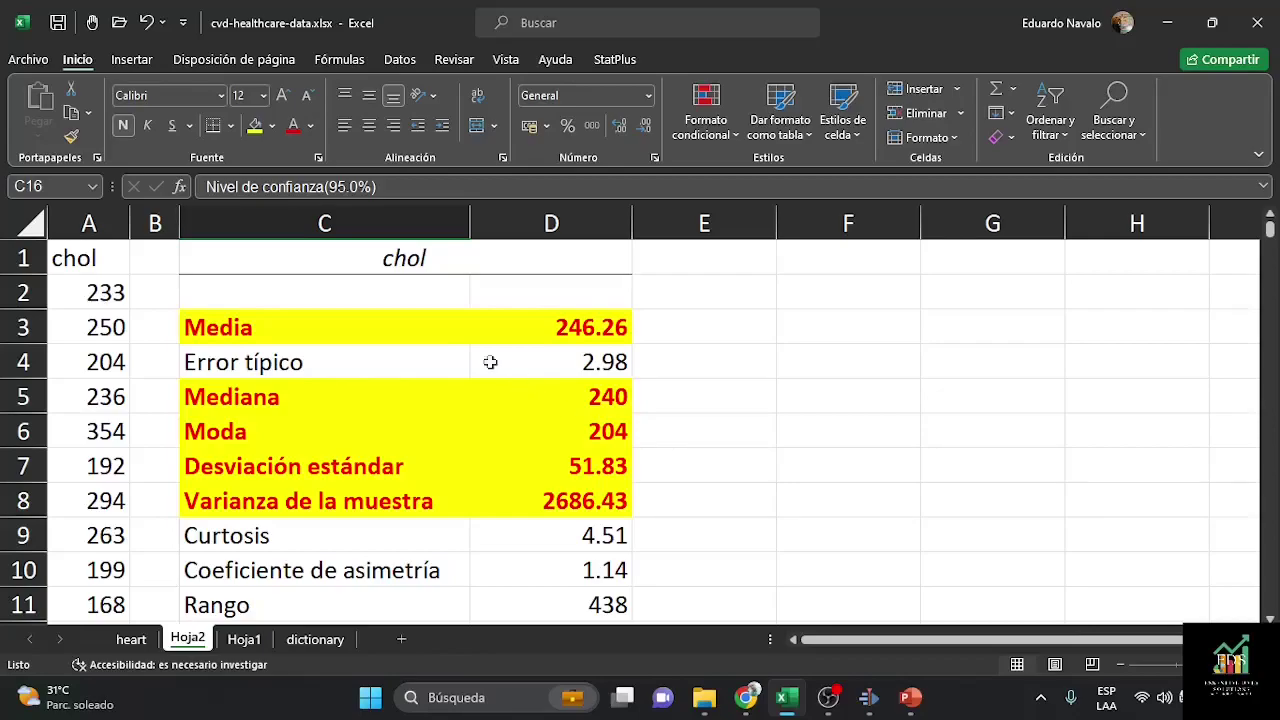
pyautogui.click(406, 293)
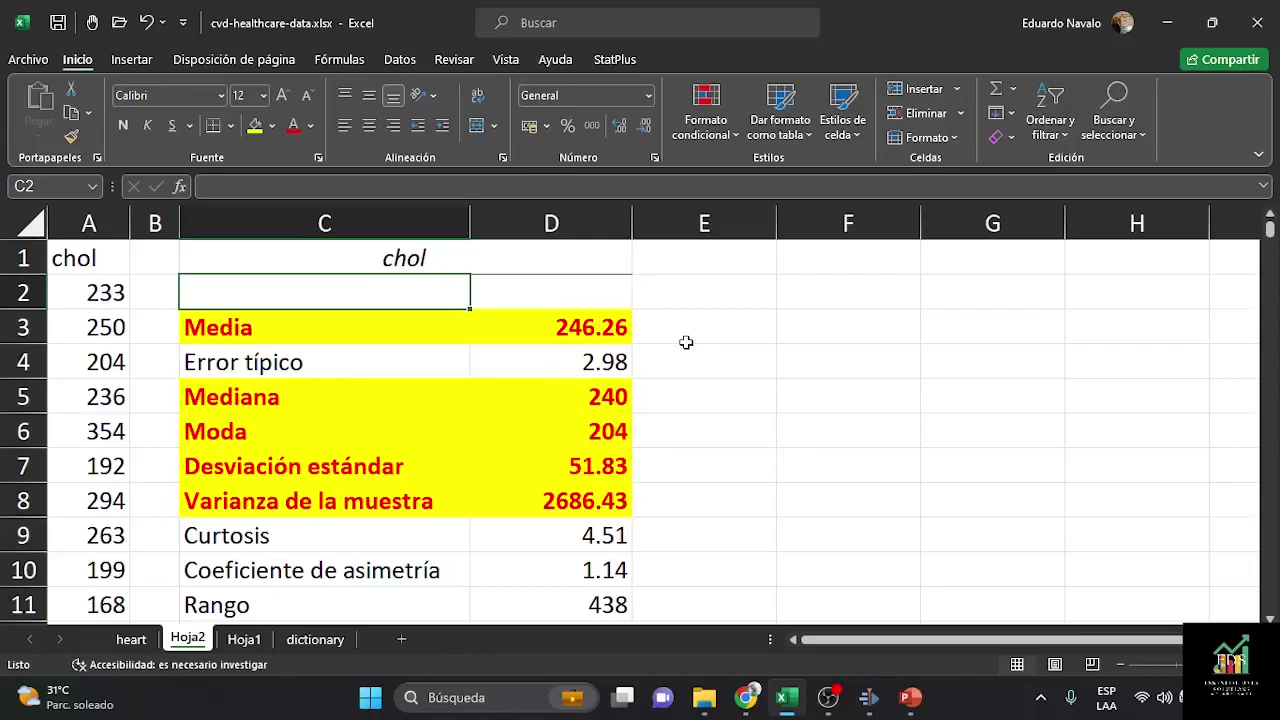
pyautogui.write('Media')
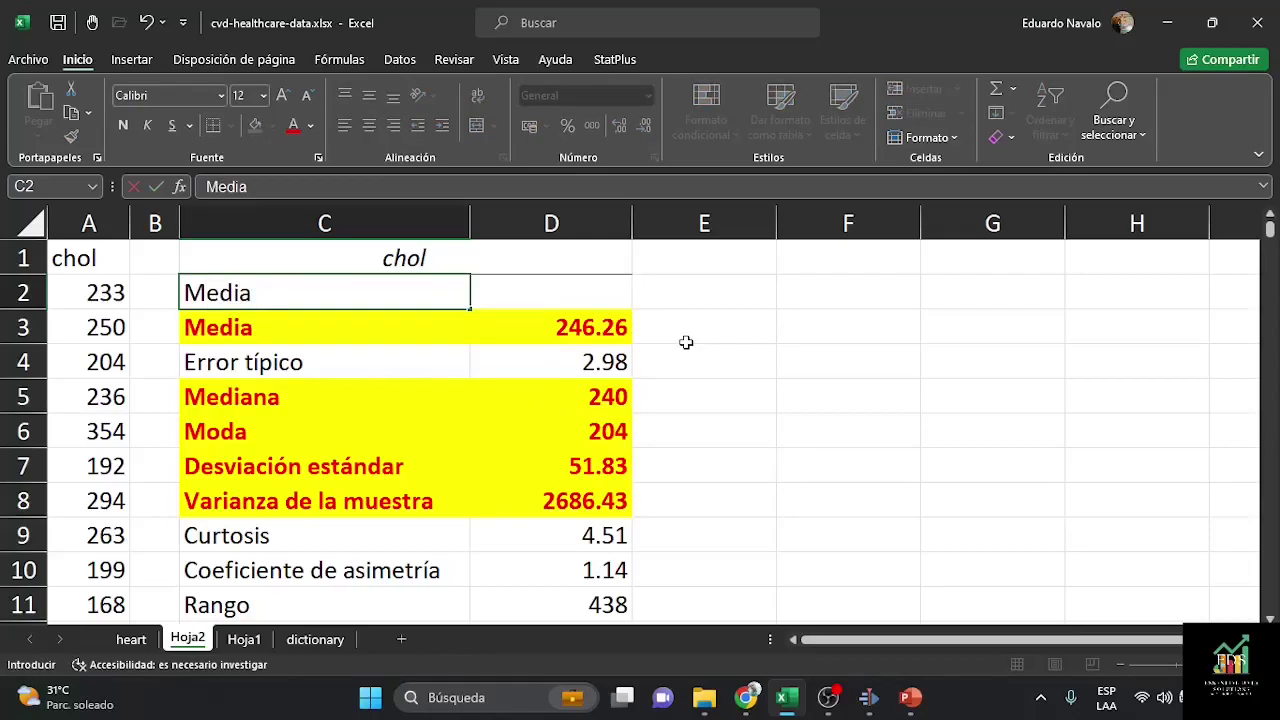
pyautogui.write(' Poblacionakl')
pyautogui.press('BackSpace')
pyautogui.write('l')
pyautogui.press('Tab')
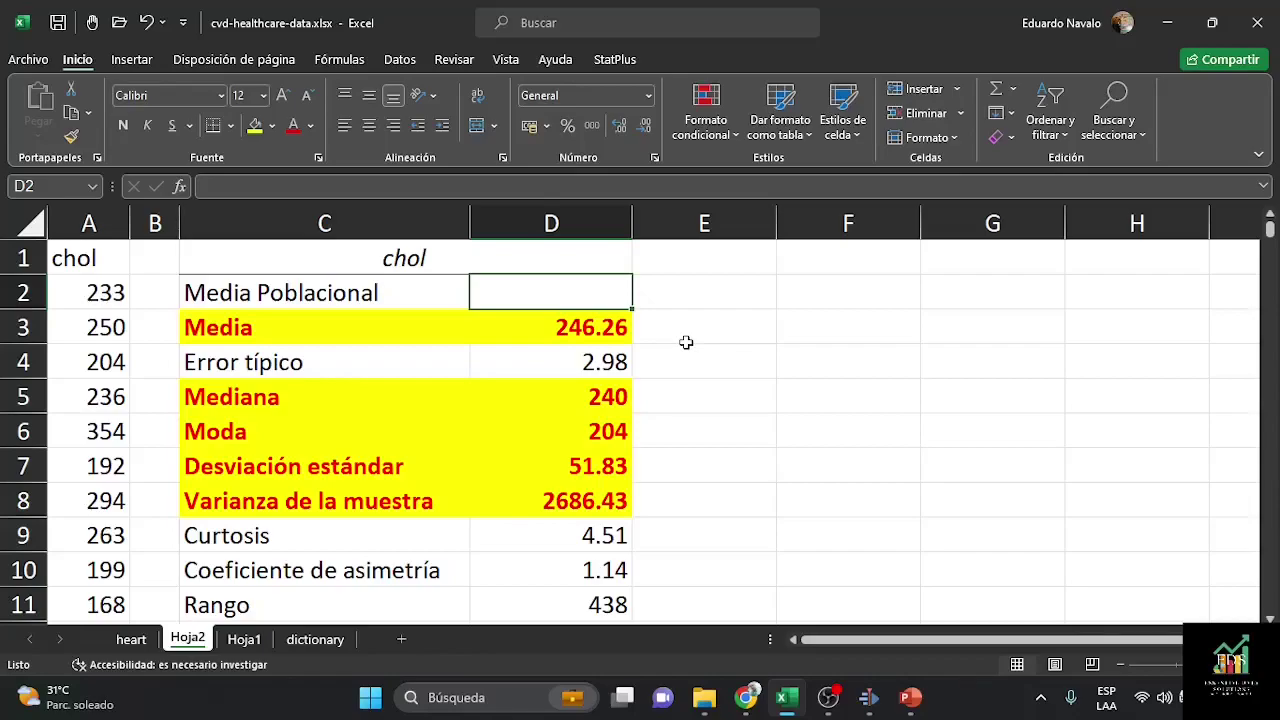
pyautogui.write('200')
pyautogui.press('Return')
# Step: Extend the C2 label to "Media Poblacional <" and narrow column E
pyautogui.press('Up')
pyautogui.press('Left')
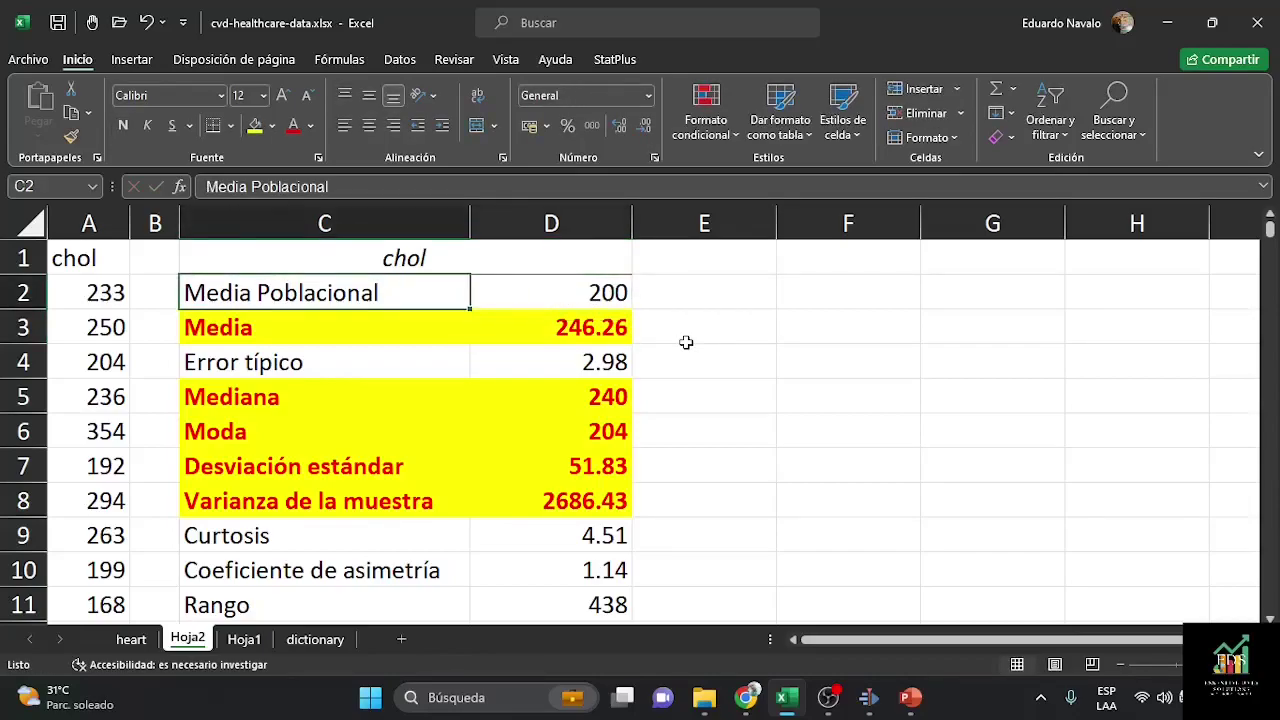
pyautogui.press('F2')
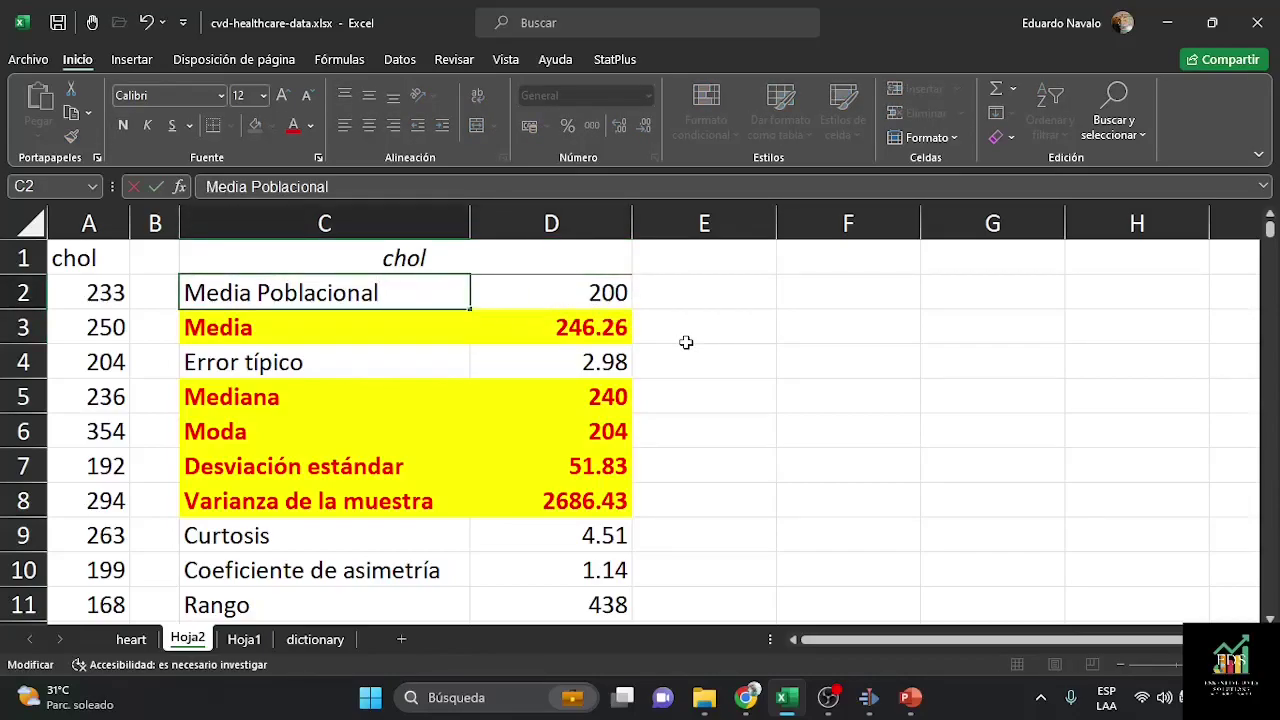
pyautogui.write('<')
pyautogui.press('Return')
pyautogui.press('Up')
pyautogui.press('Right')
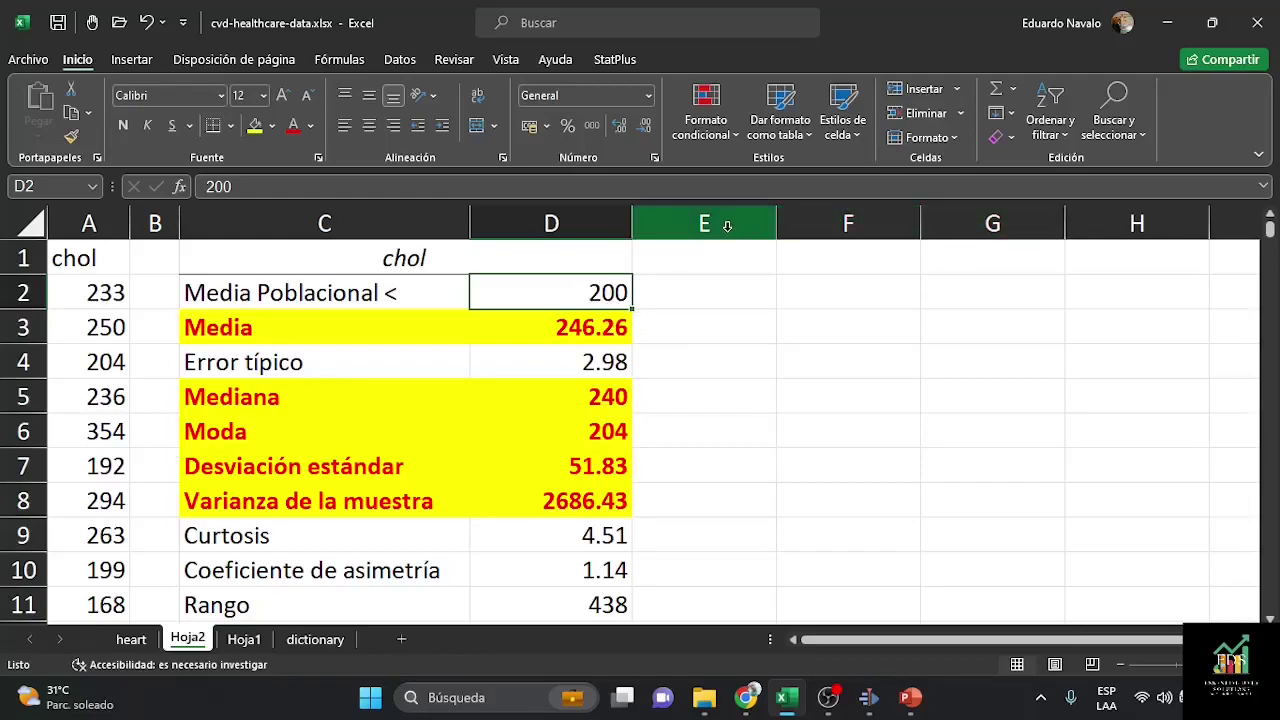
pyautogui.moveTo(776, 221); pyautogui.dragTo(688, 221)
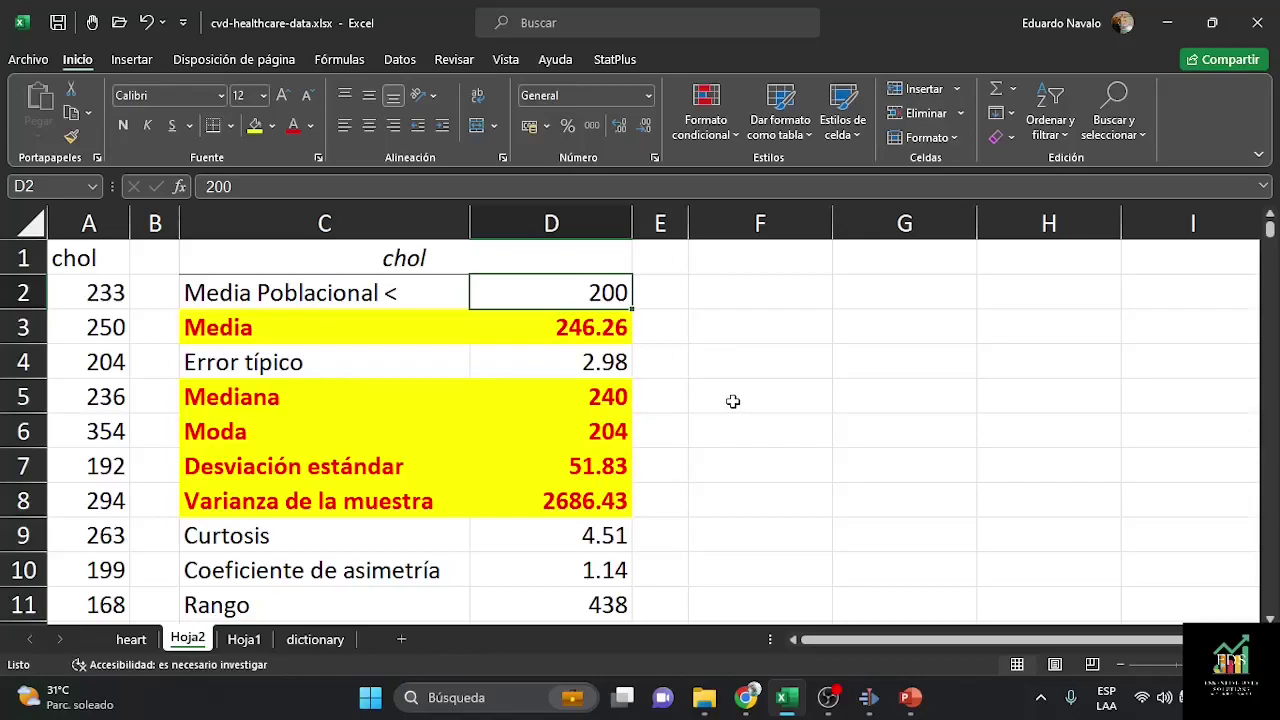
# Step: Enter the label "Intervalo Confianza" in C17, just below the Nivel de confianza row
pyautogui.scroll(-1, 728, 403)
pyautogui.scroll(-8, 728, 403)
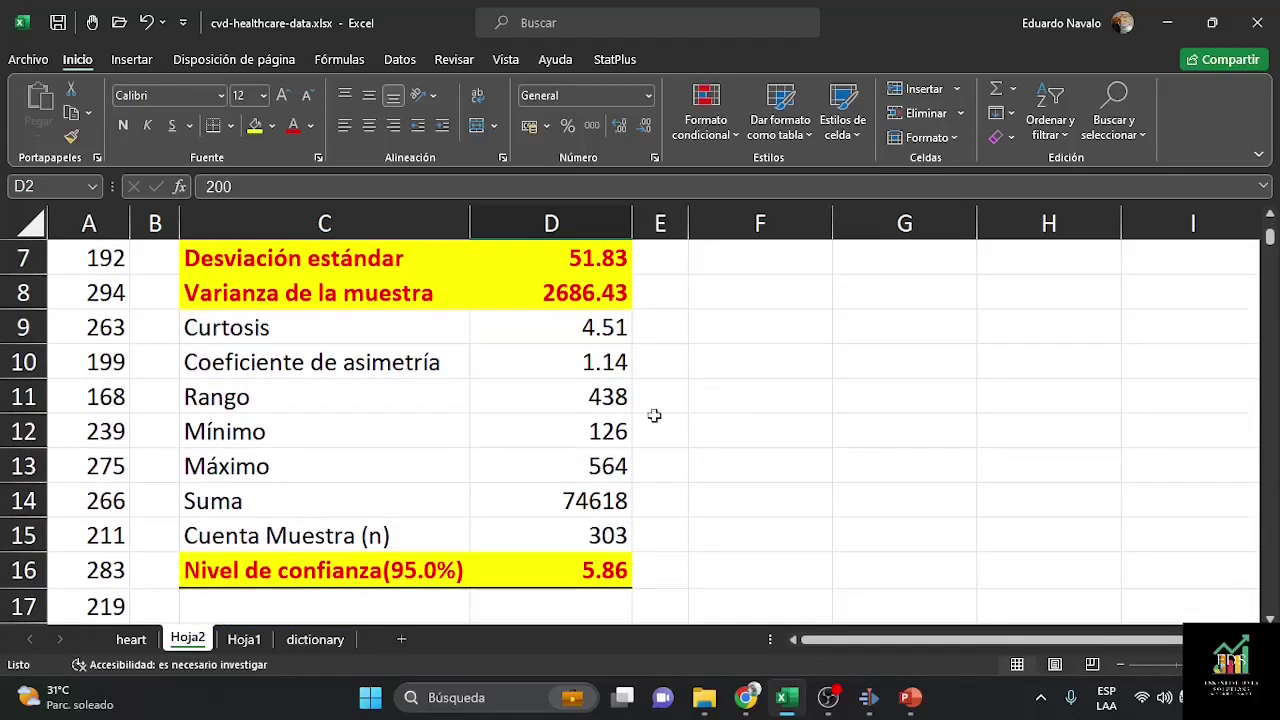
pyautogui.click(316, 514)
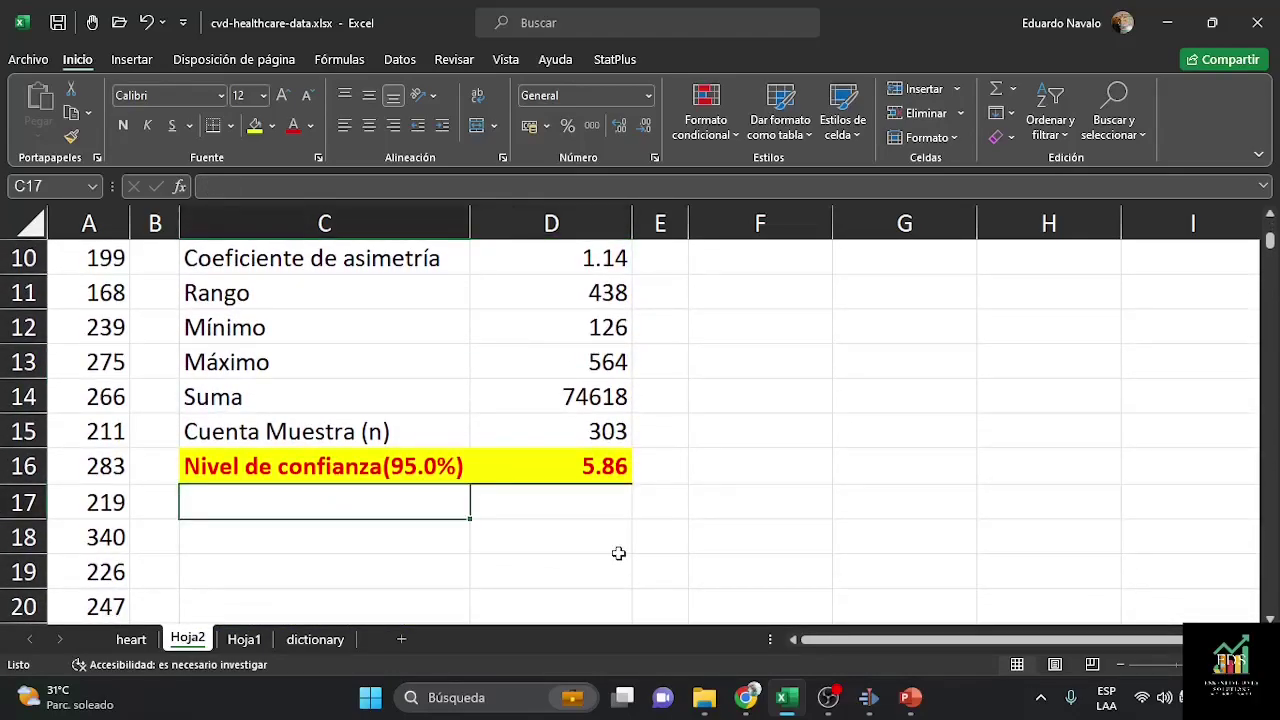
pyautogui.write('Intervalo')
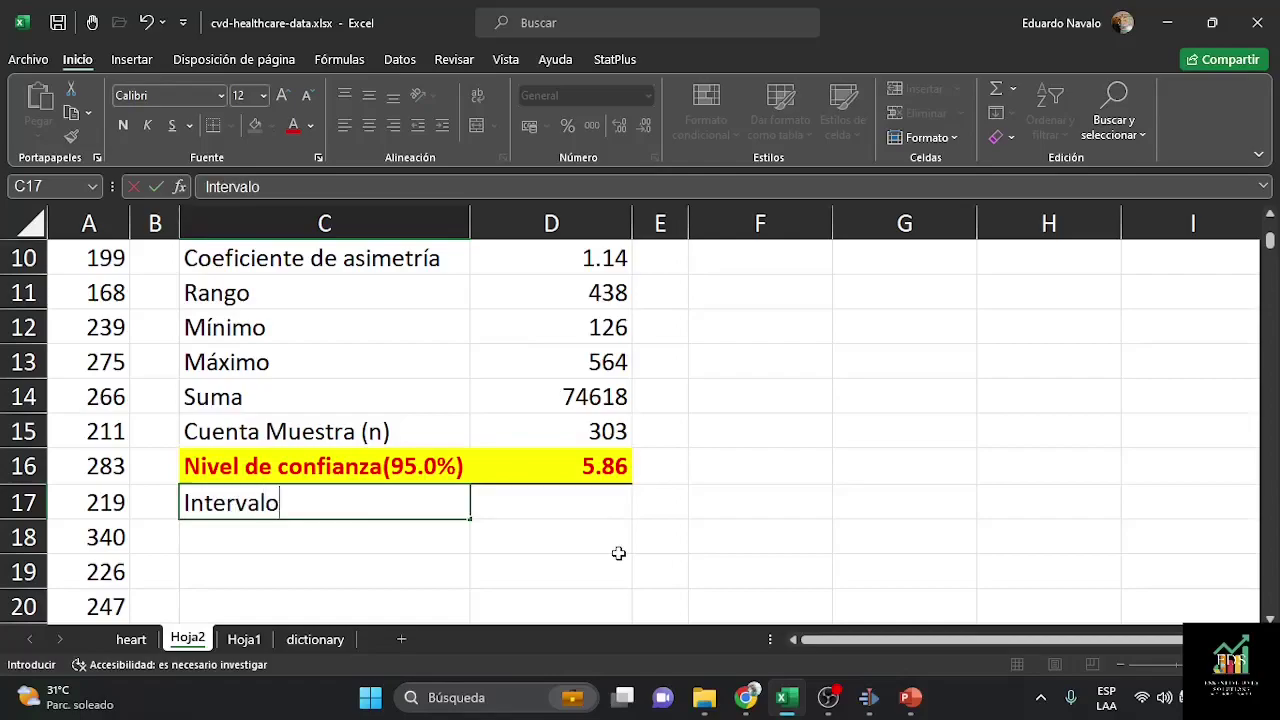
pyautogui.write(' Confiancz')
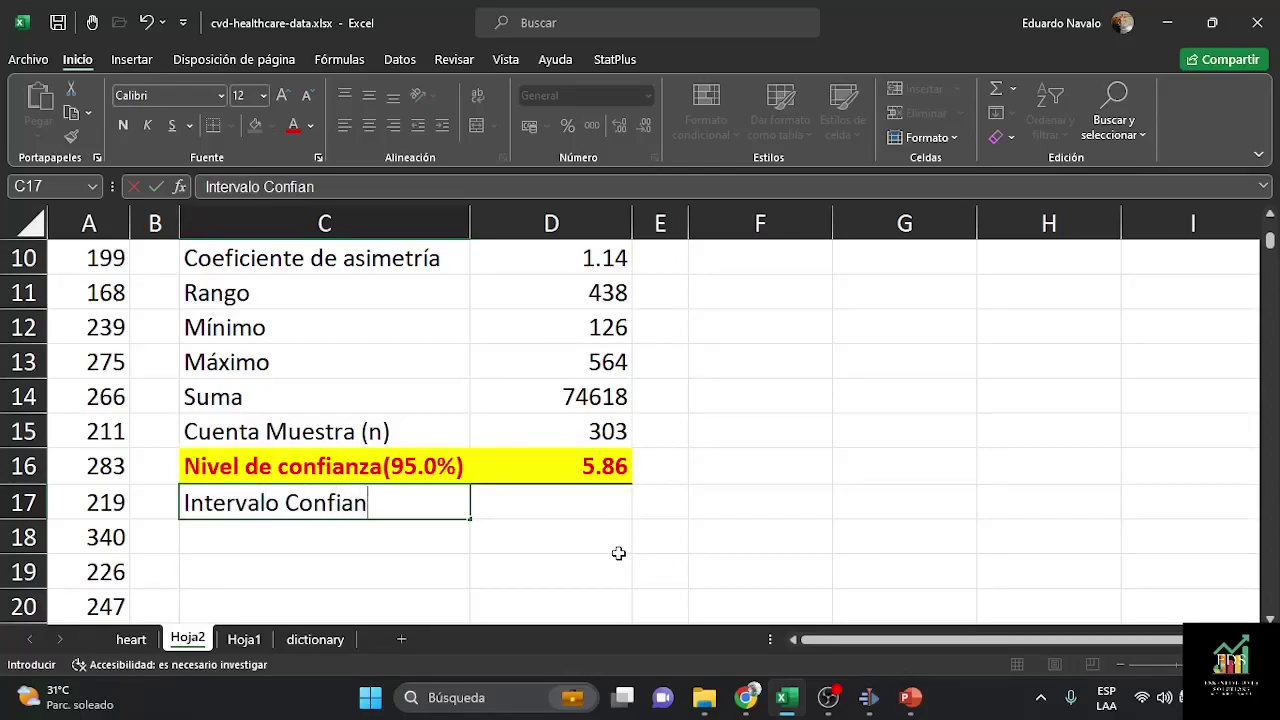
pyautogui.press('BackSpace')
pyautogui.press('BackSpace')
pyautogui.write('za')
pyautogui.press('Return')
# Step: Calculate the interval's lower limit in C18 as the mean minus the standard deviation, with the formula =D3-D7
pyautogui.write('=')
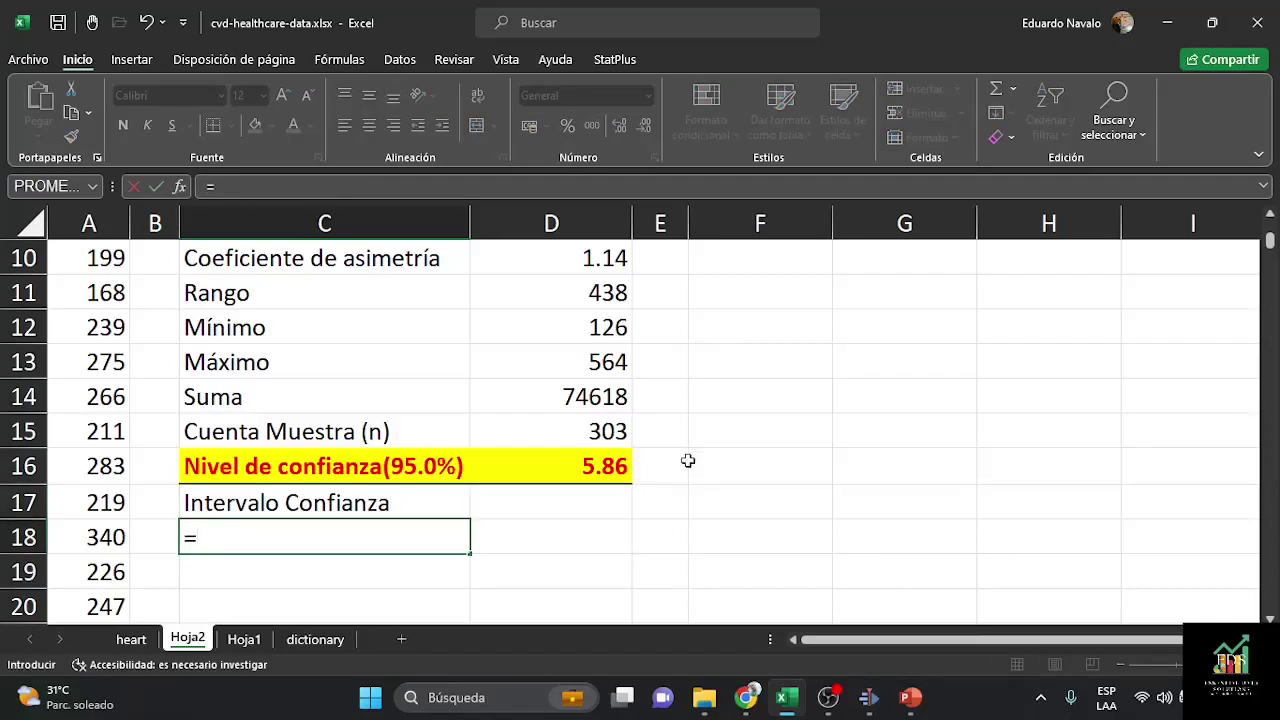
pyautogui.scroll(2, 689, 438)
pyautogui.scroll(1, 689, 438)
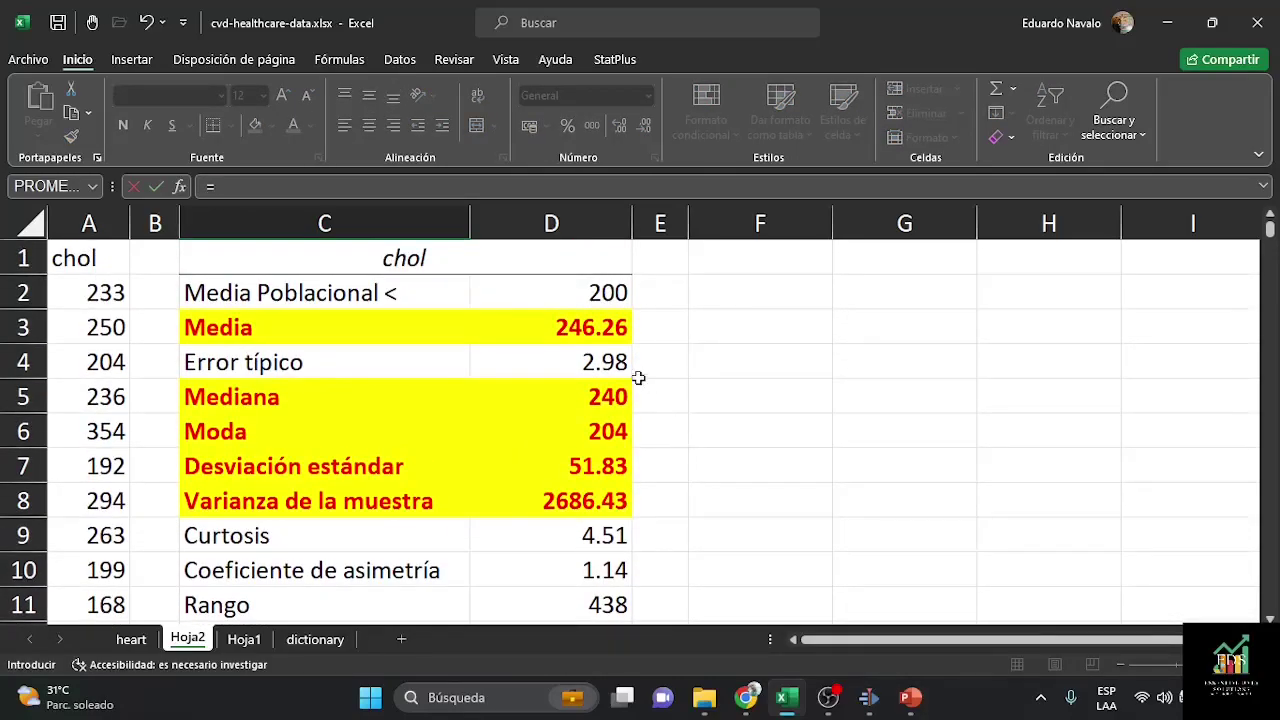
pyautogui.click(597, 328)
pyautogui.write('-')
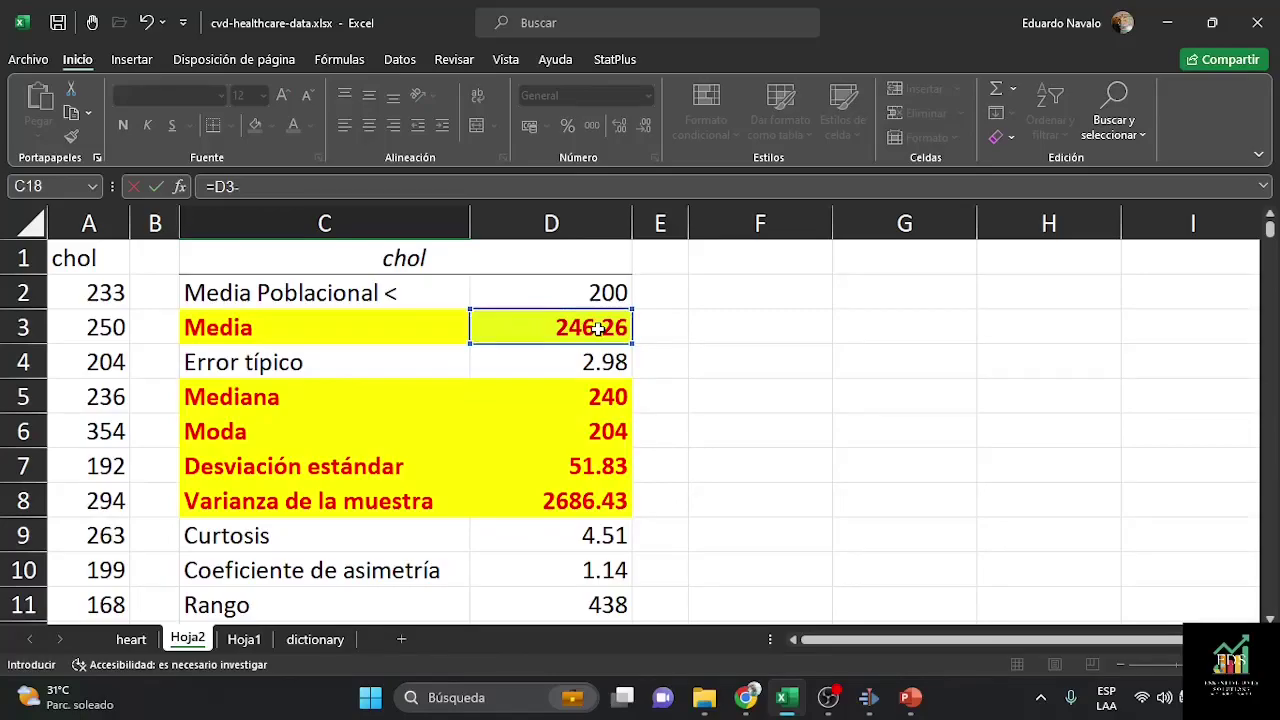
pyautogui.click(600, 466)
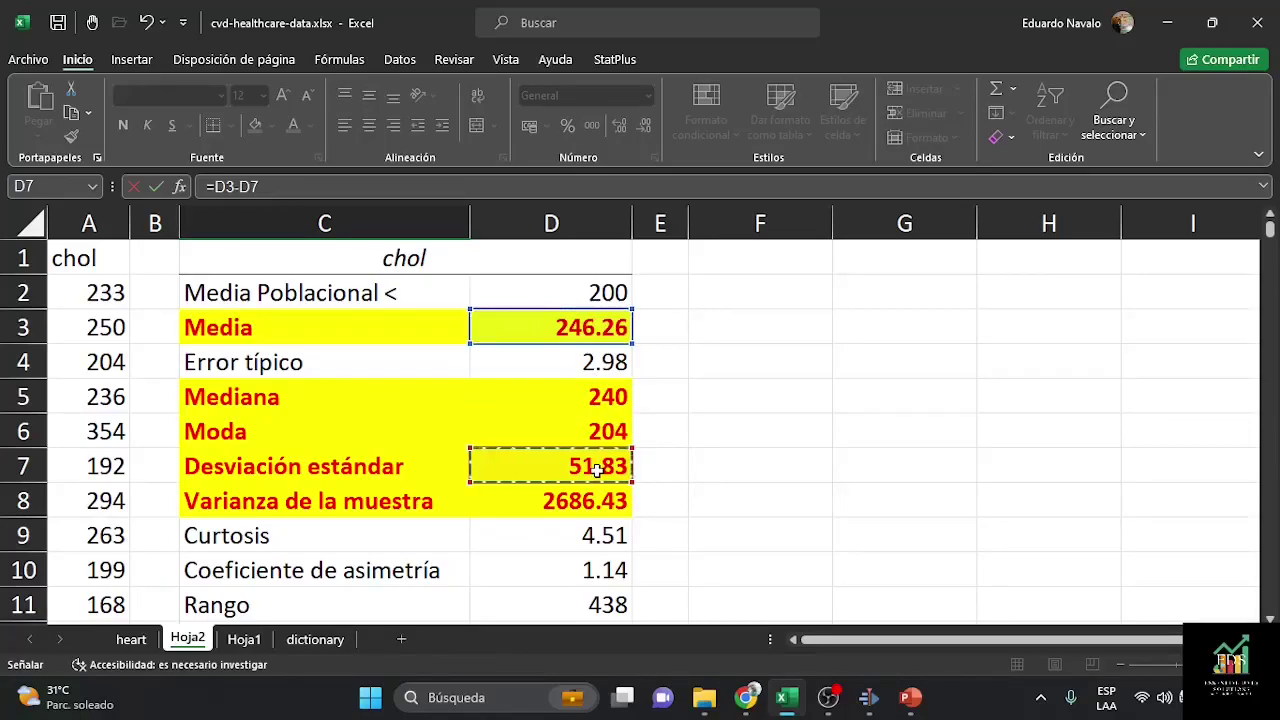
pyautogui.press('Return')
# Step: Calculate the interval's upper limit in D18 as the mean plus the standard deviation, with the formula =D3+D7
pyautogui.press('Up')
pyautogui.press('Right')
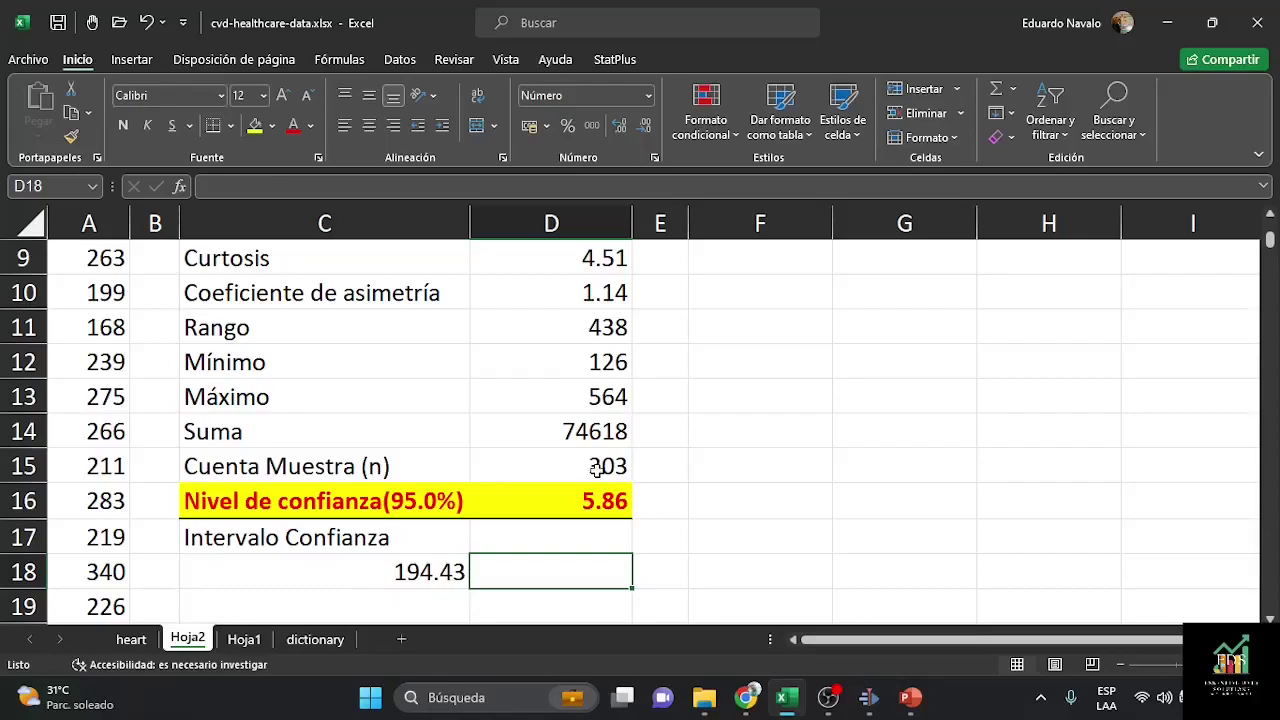
pyautogui.write('=')
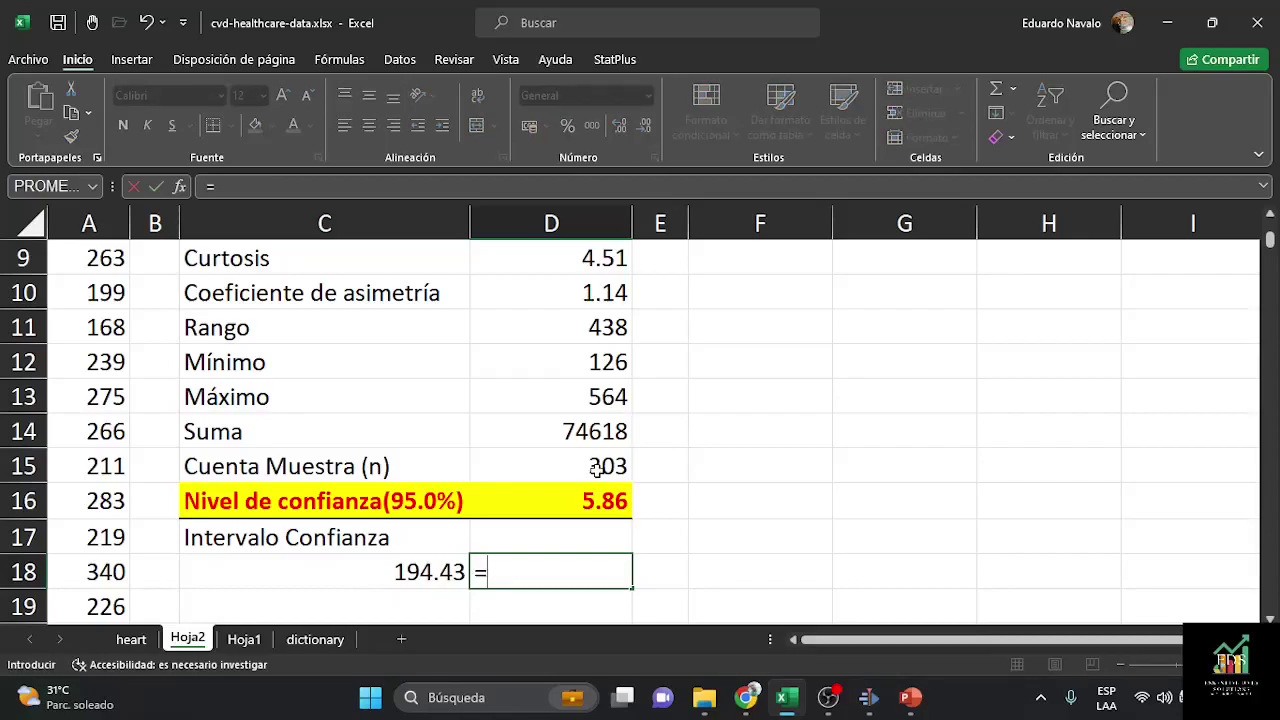
pyautogui.scroll(3, 600, 468)
pyautogui.click(608, 332)
pyautogui.write('+')
pyautogui.click(596, 462)
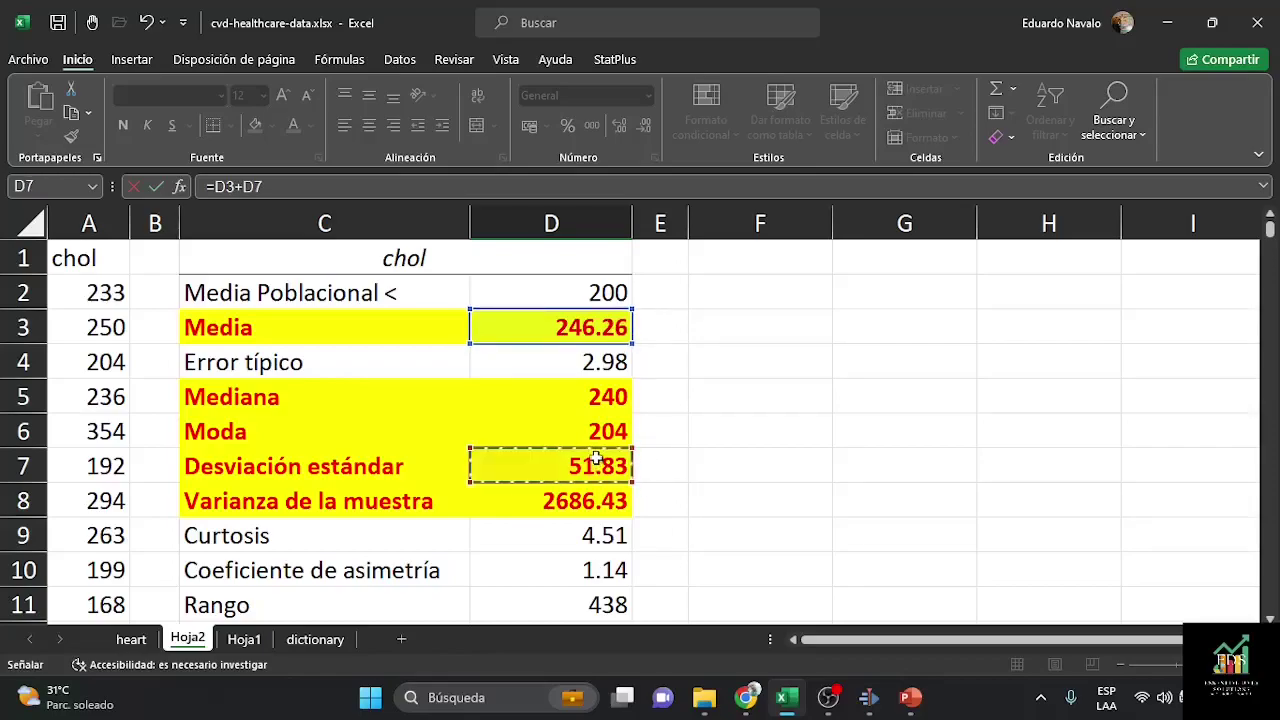
pyautogui.press('Return')
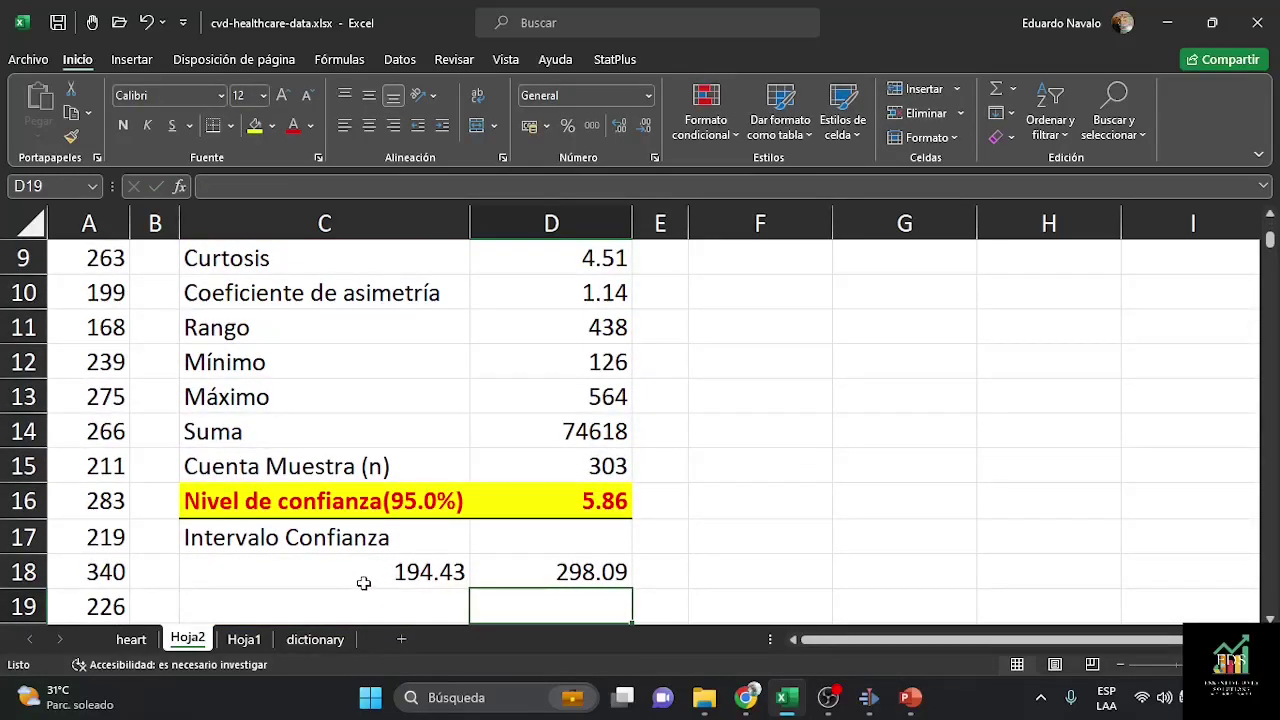
# Step: Center the interval limits in C18:D18 and format them in bold red text
pyautogui.moveTo(363, 583); pyautogui.dragTo(573, 571)
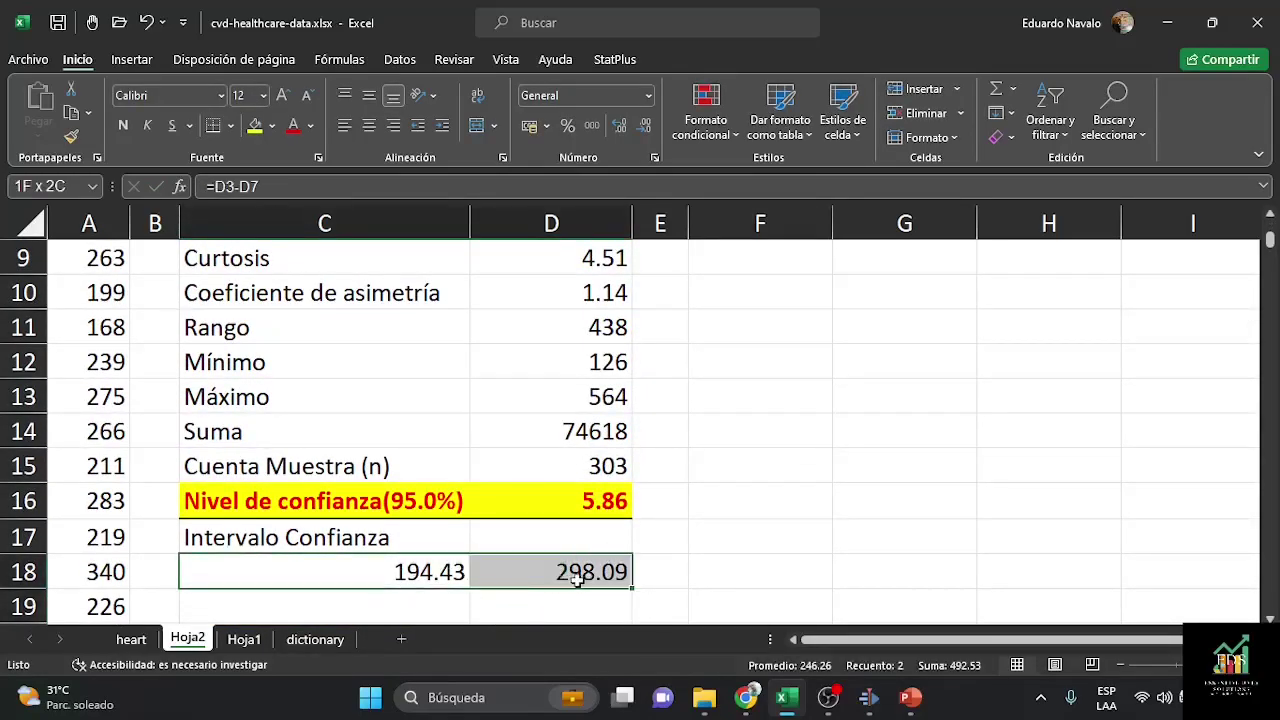
pyautogui.click(376, 130)
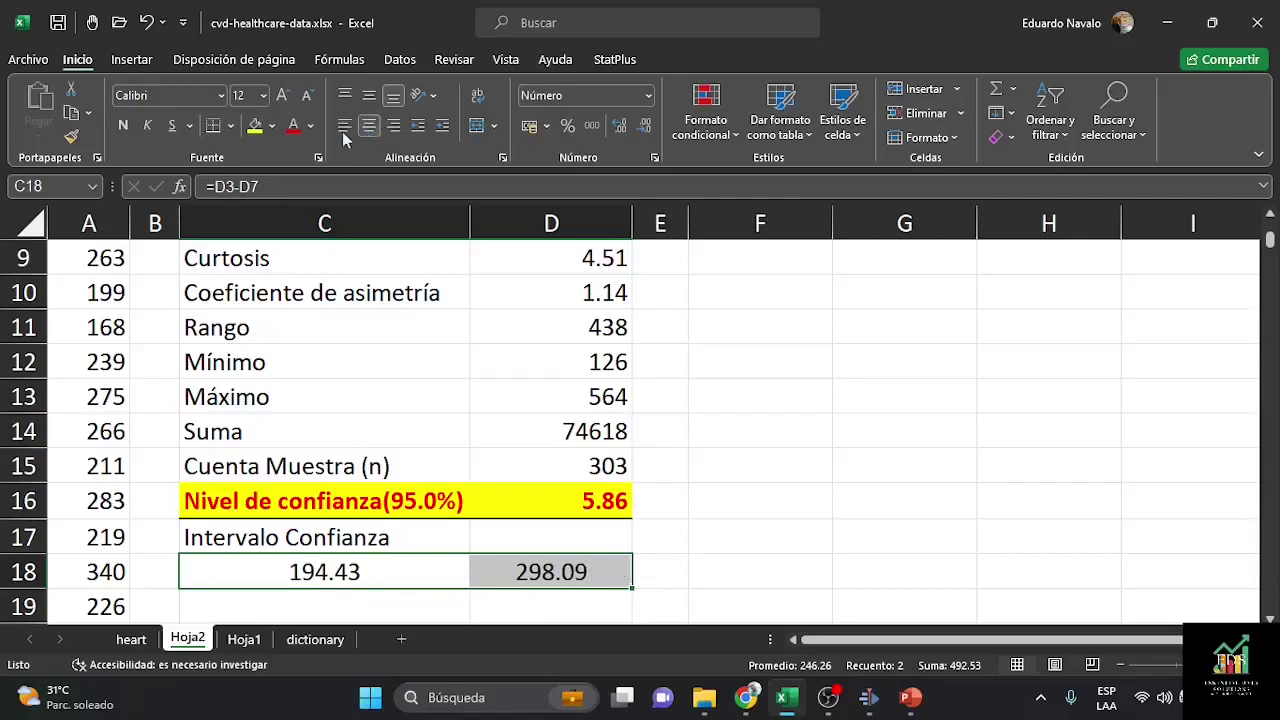
pyautogui.click(122, 130)
pyautogui.click(292, 128)
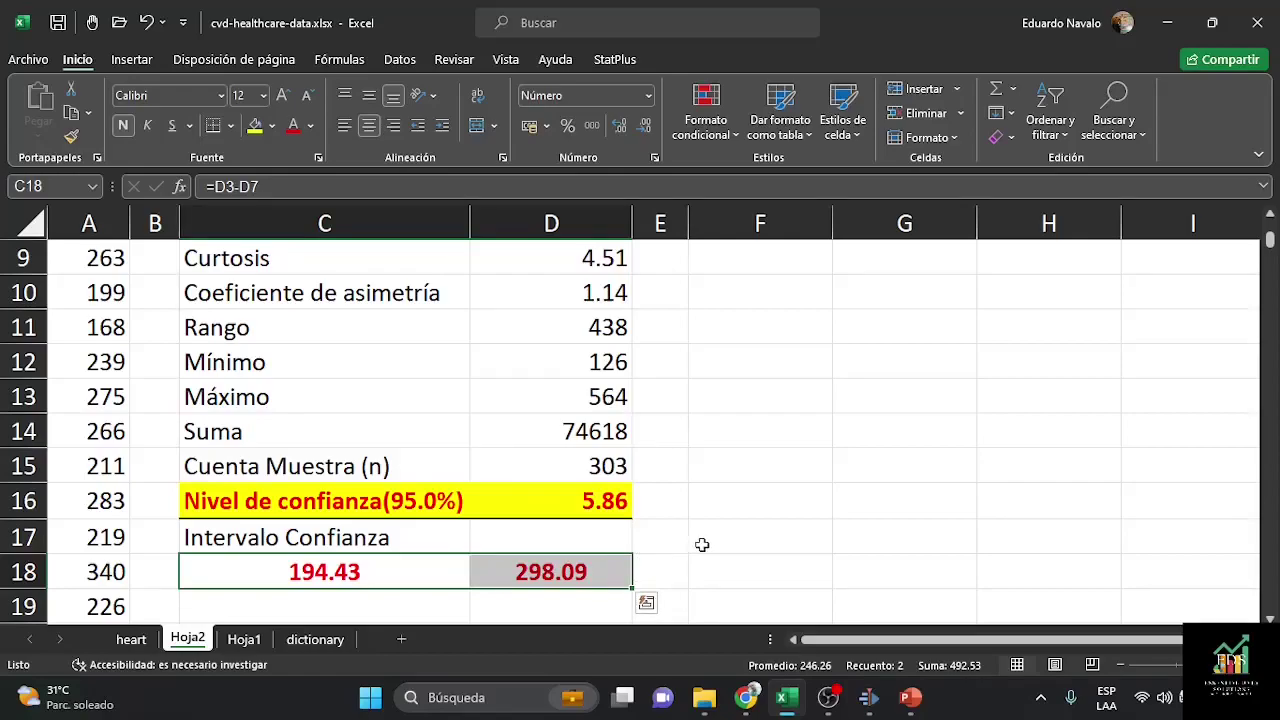
pyautogui.scroll(3, 709, 540)
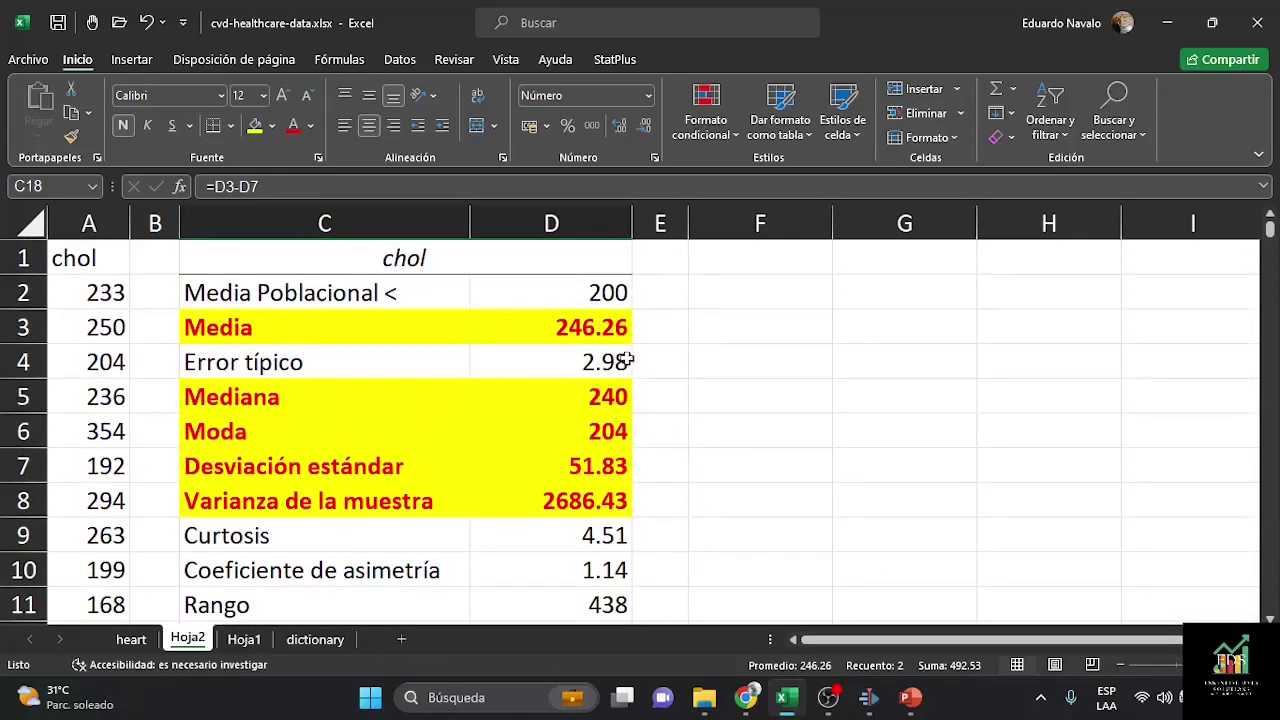
pyautogui.scroll(-3, 774, 474)
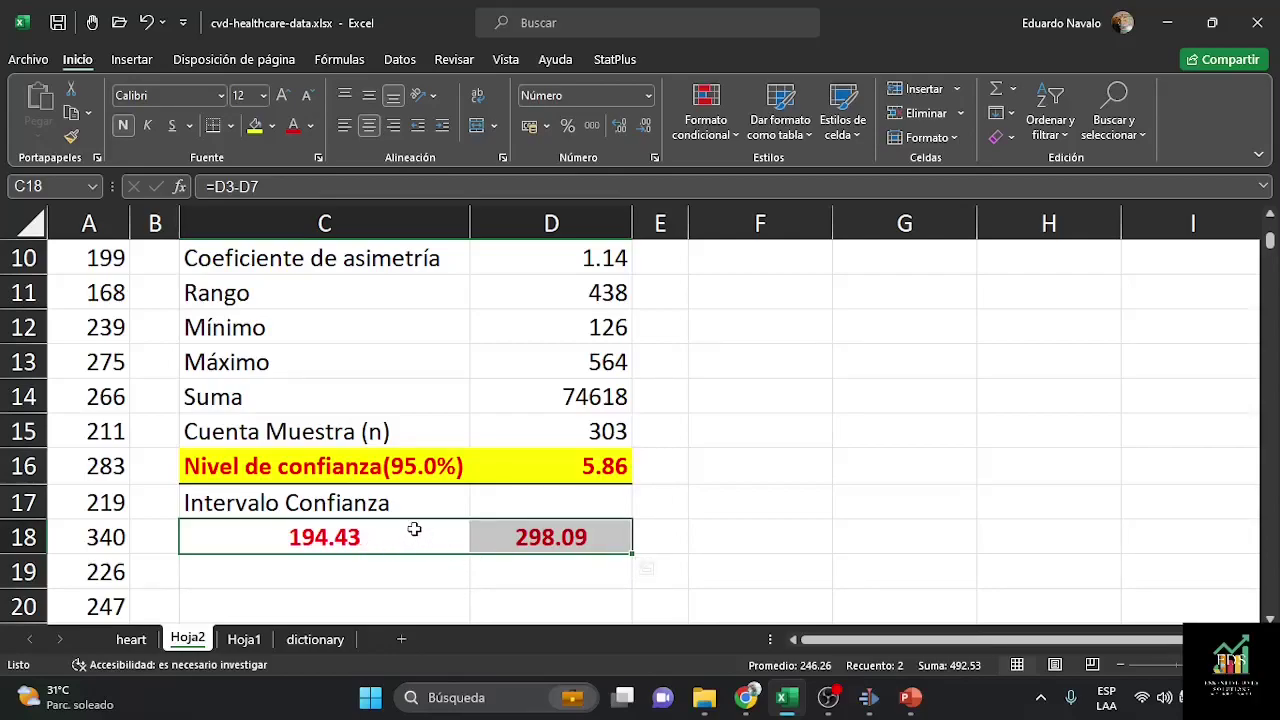
pyautogui.scroll(1, 574, 491)
pyautogui.scroll(3, 574, 491)
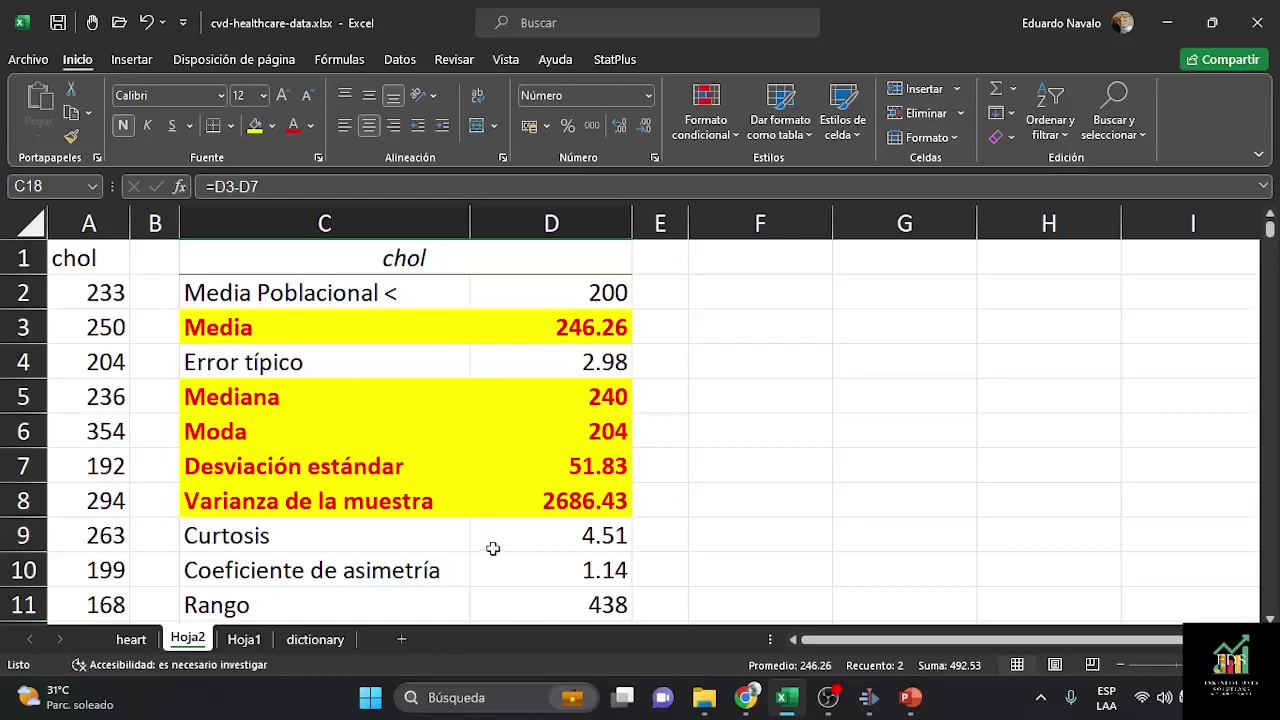
pyautogui.scroll(-3, 489, 540)
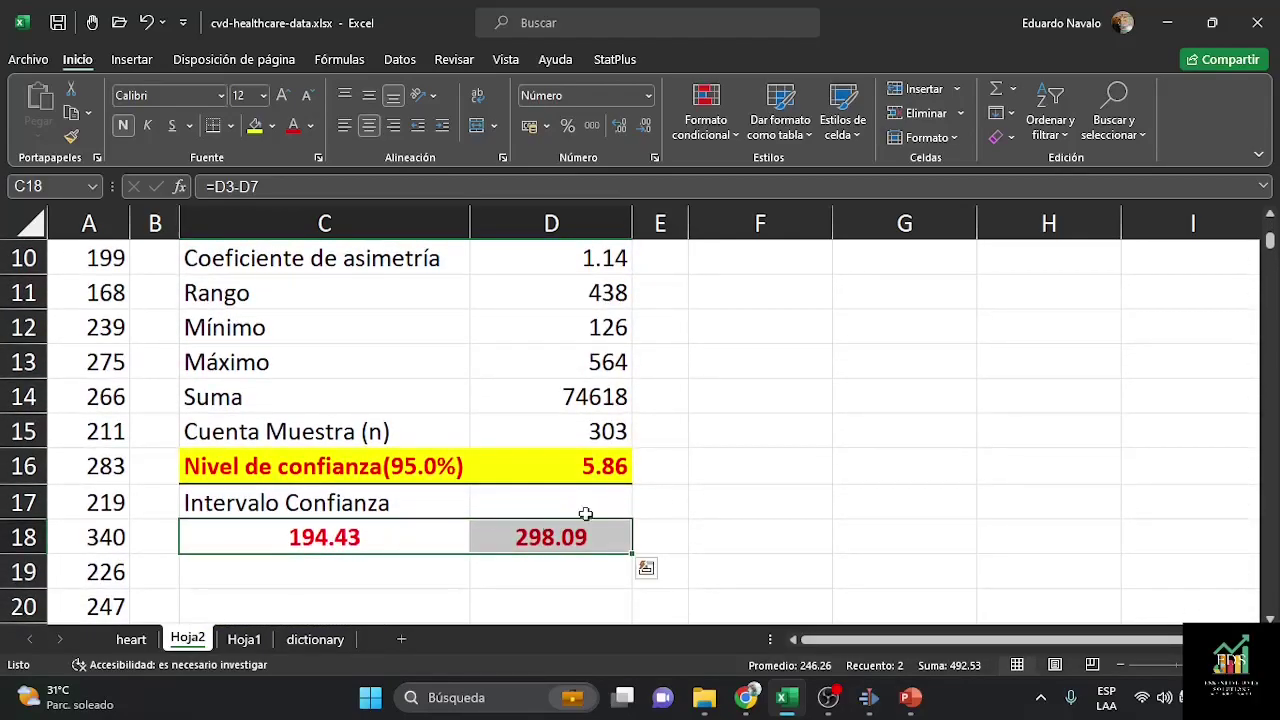
# Step: Enter the heading "Paso 1. Establecer la Hipotesis Nula y la Hipotesis Alternativa" in F1
pyautogui.scroll(3, 583, 507)
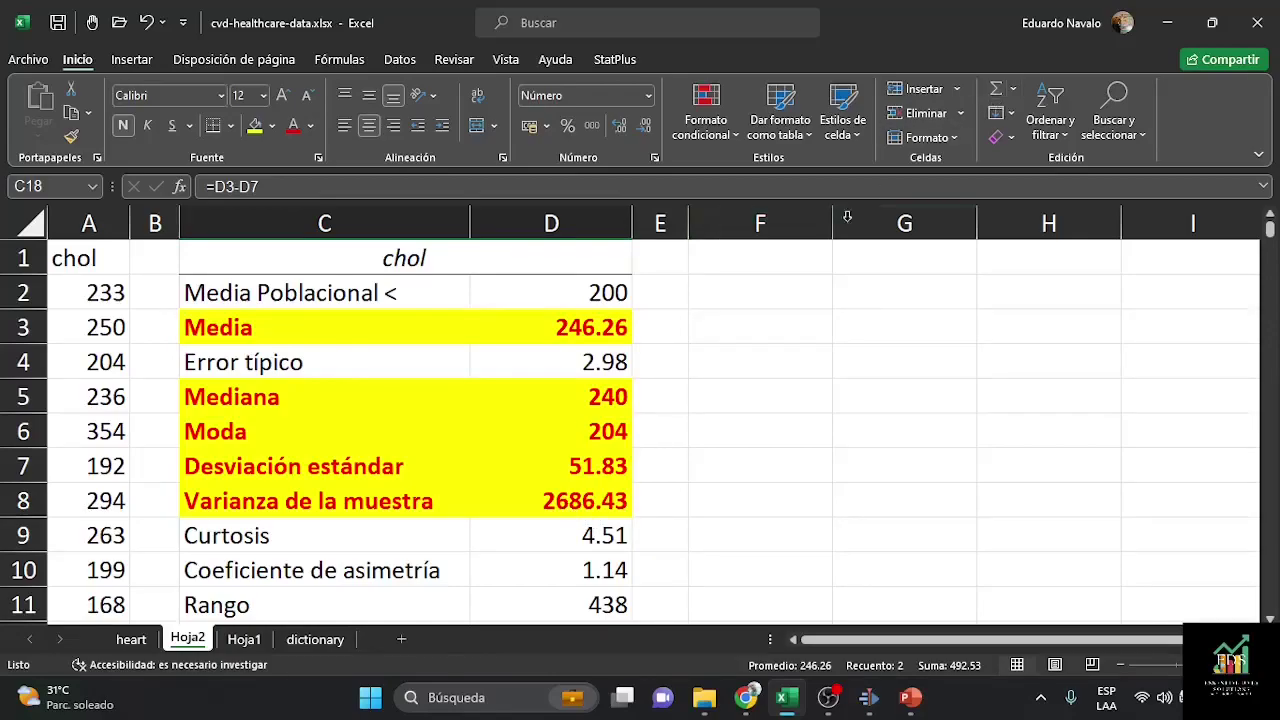
pyautogui.click(745, 253)
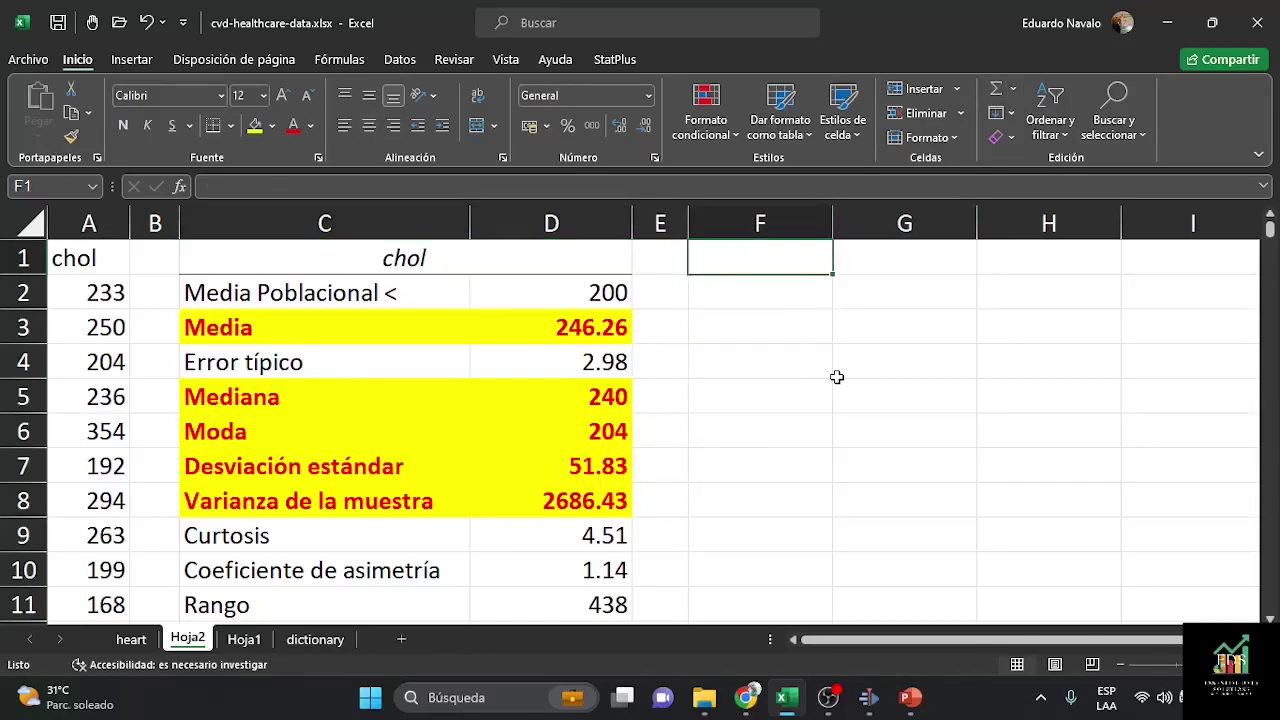
pyautogui.write('Pas')
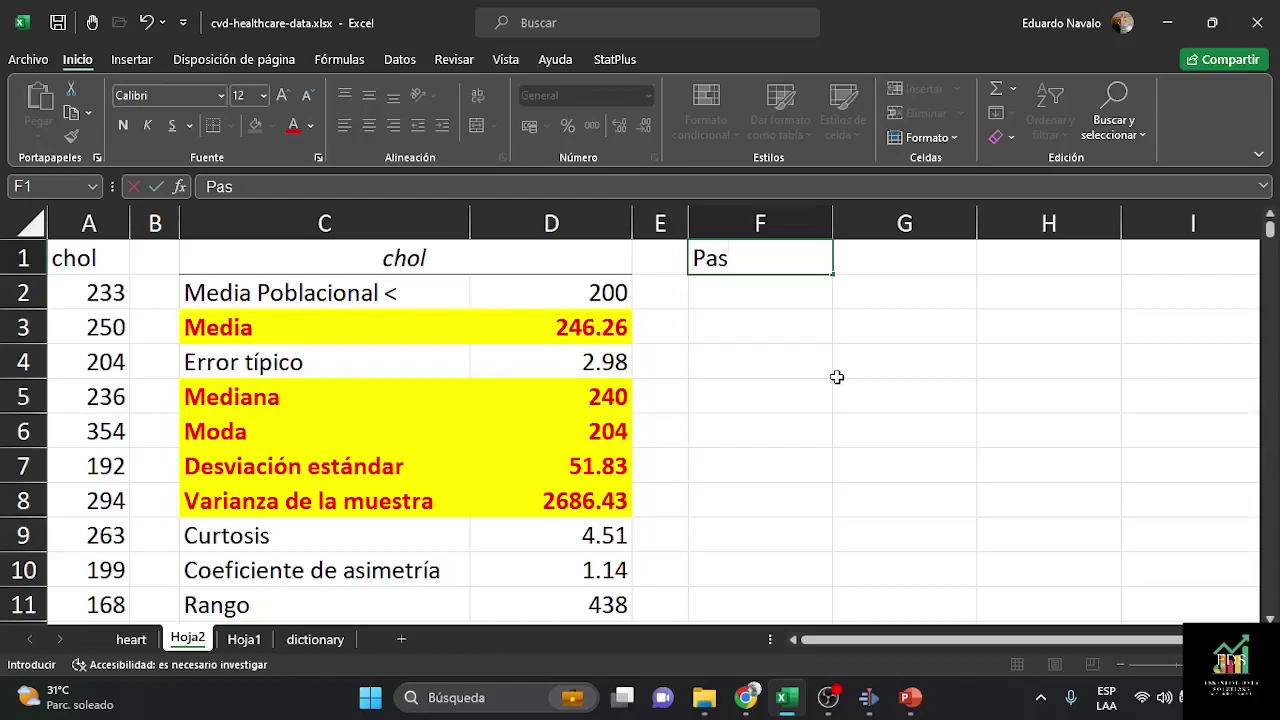
pyautogui.write('o 1. Selecc')
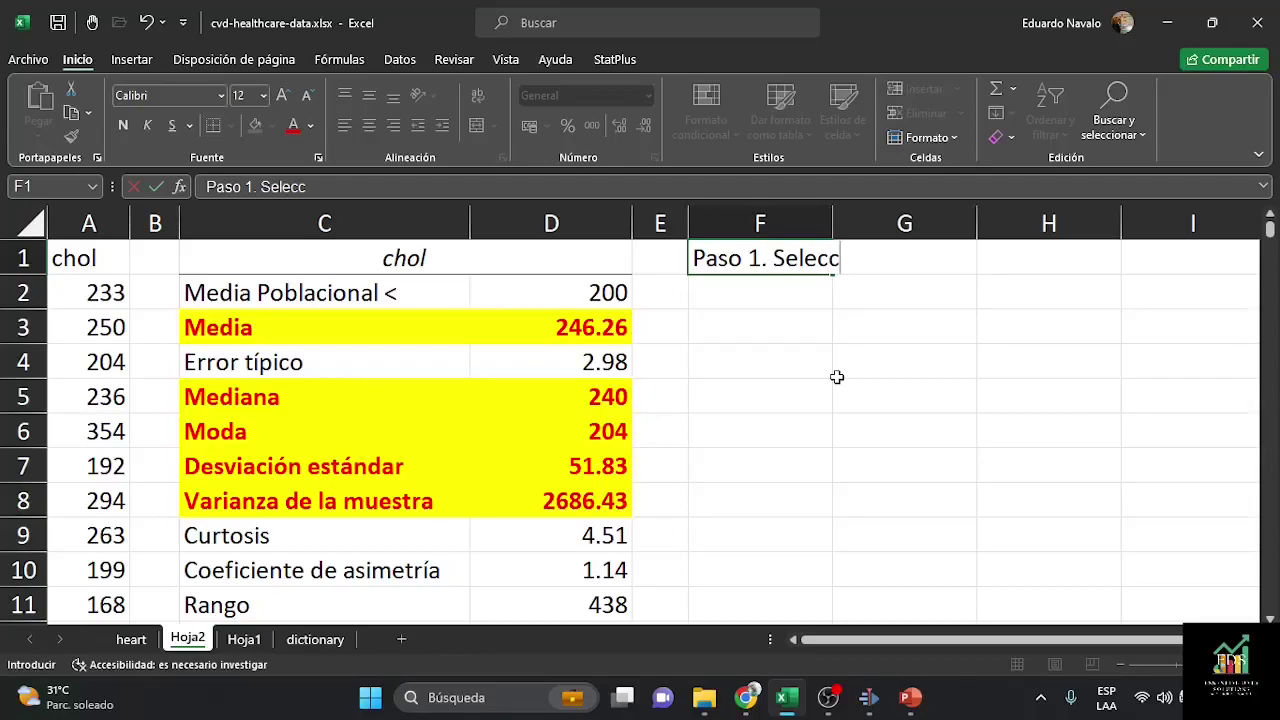
pyautogui.press('BackSpace')
pyautogui.press('BackSpace')
pyautogui.press('BackSpace')
pyautogui.press('BackSpace')
pyautogui.press('BackSpace')
pyautogui.press('BackSpace')
pyautogui.write('Establec')
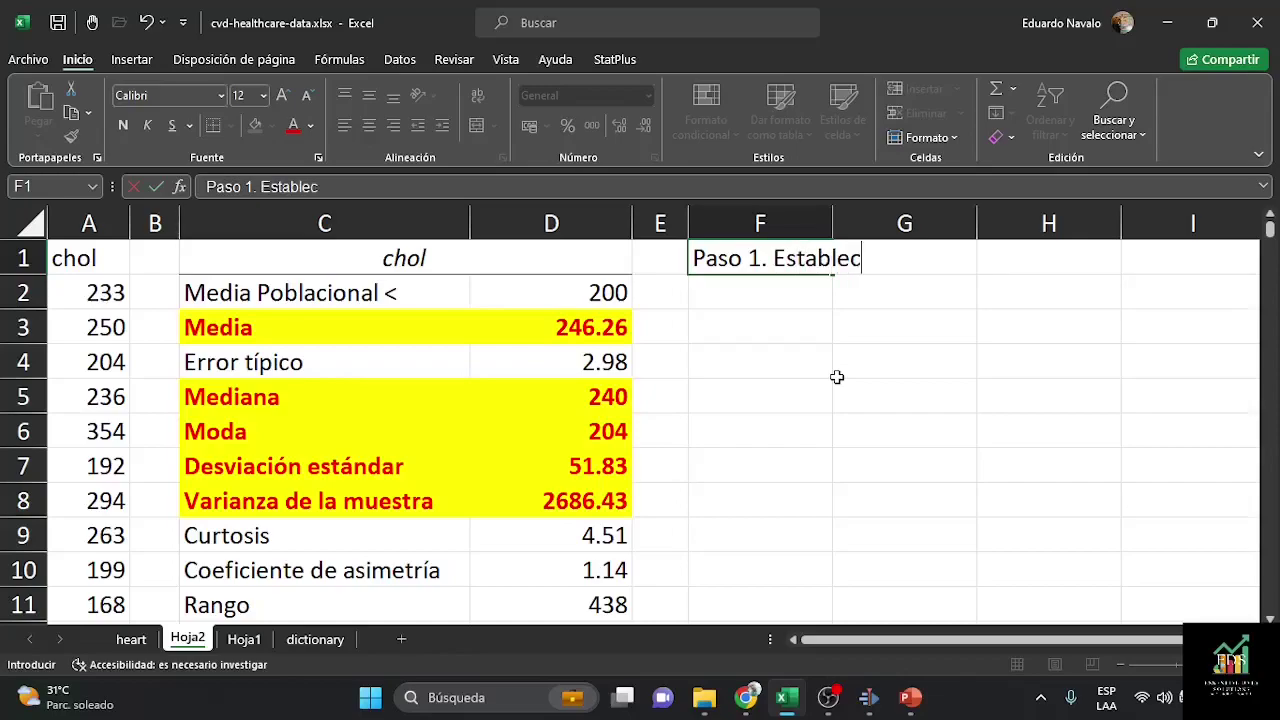
pyautogui.write('er la Hipotesis NUla y la Hipotesis Alterva')
pyautogui.press('BackSpace')
pyautogui.press('BackSpace')
pyautogui.write('nativa')
pyautogui.press('Return')
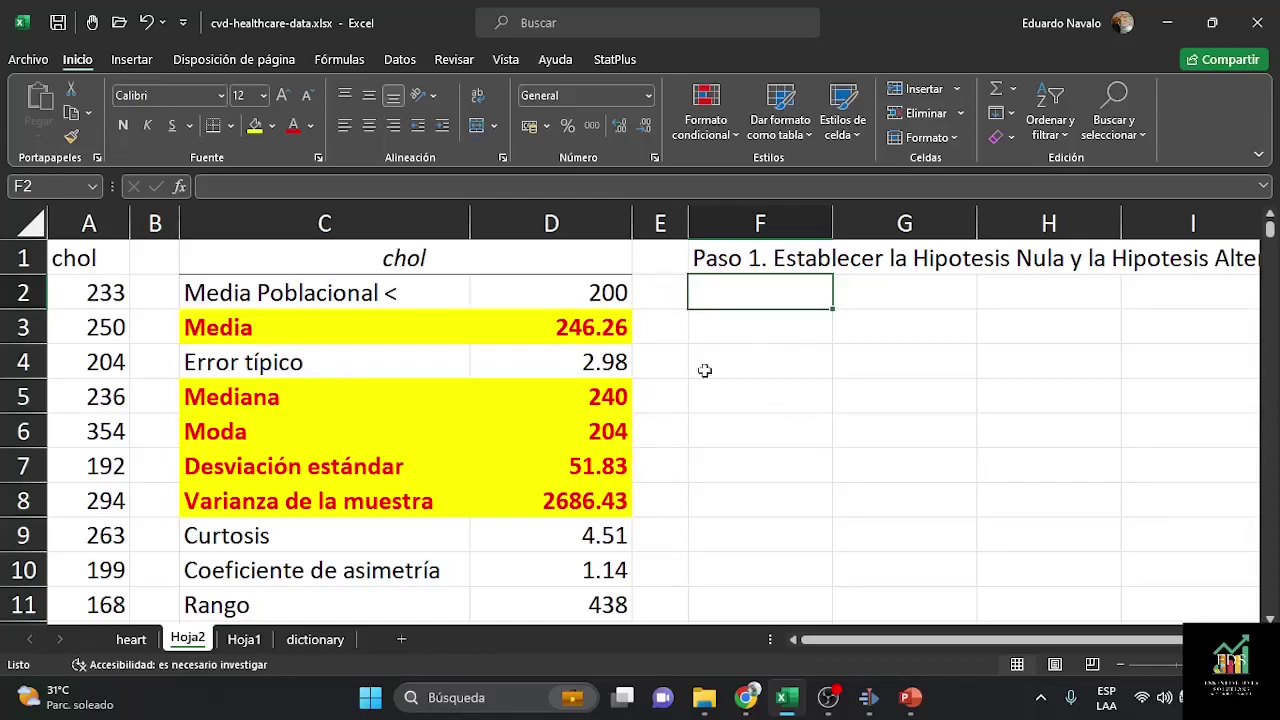
# Step: Enter the hypothesis labels "H0:" in F2 and "H1:" in F3
pyautogui.write('H0')
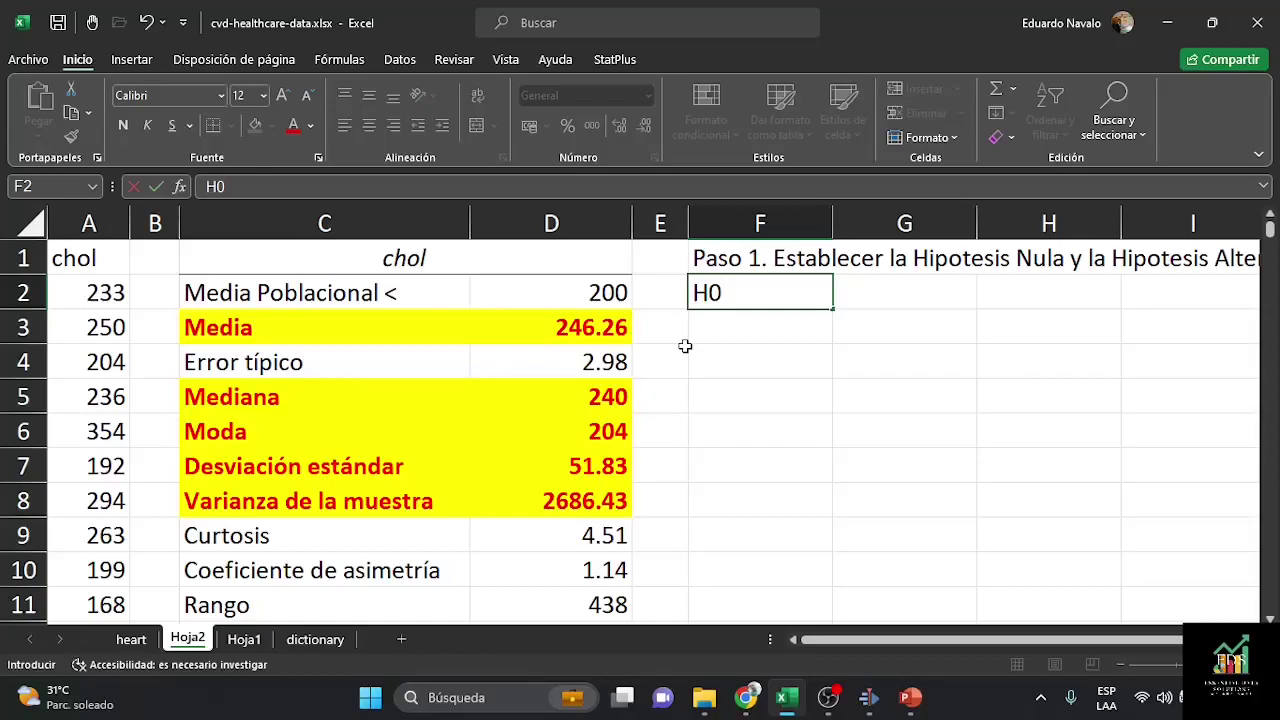
pyautogui.press('BackSpace')
pyautogui.write(':')
pyautogui.press('Return')
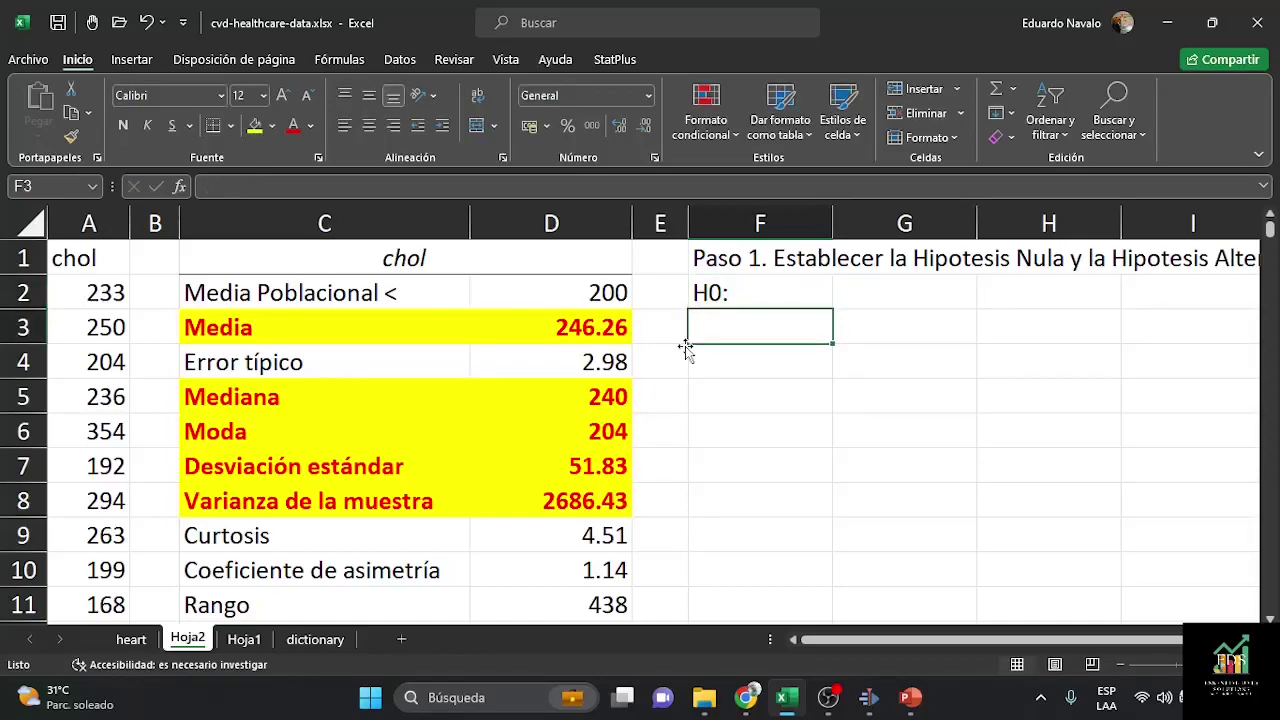
pyautogui.write('H1:')
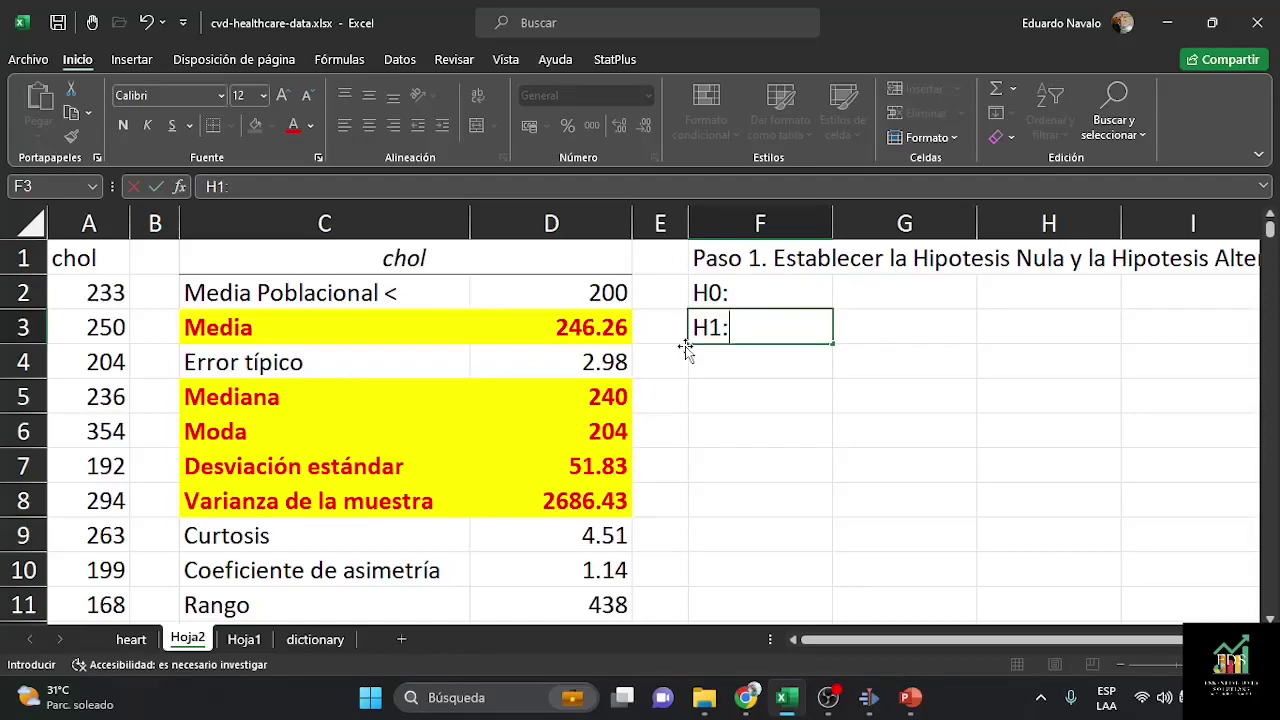
pyautogui.press('Return')
# Step: Format only the 0 of the H0 label in F2 as subscript
pyautogui.press('Up')
pyautogui.press('Up')
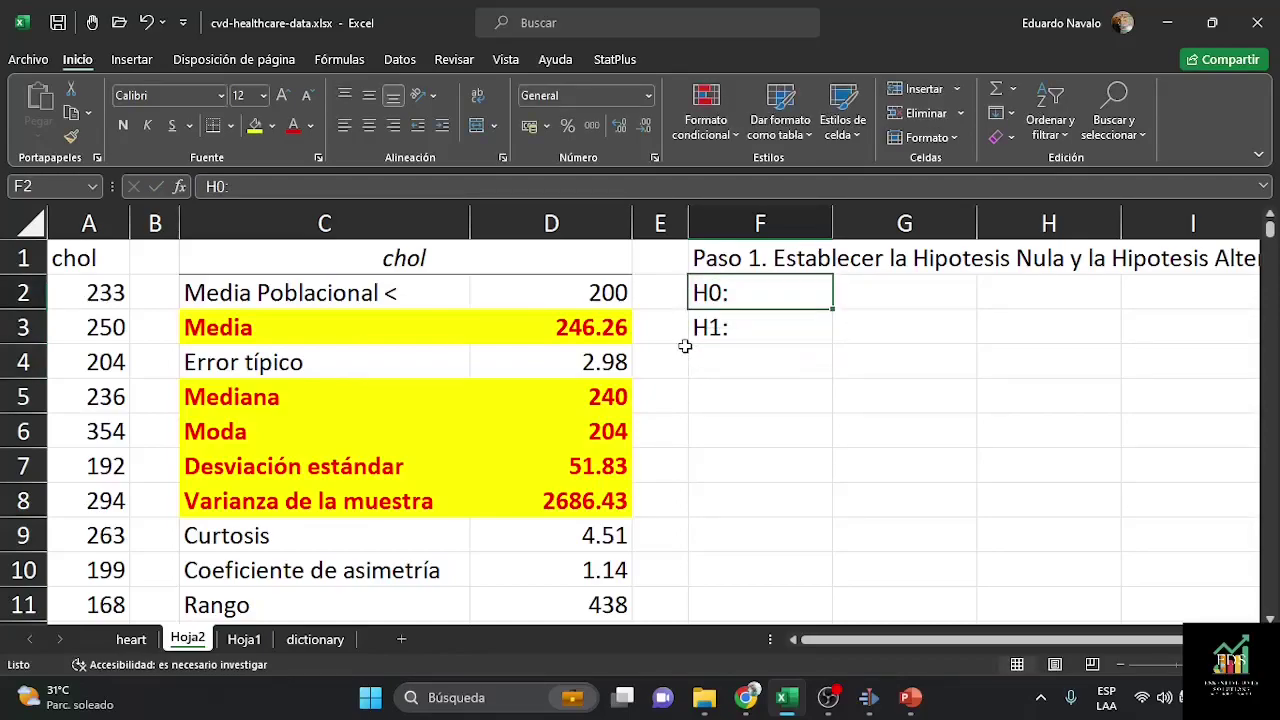
pyautogui.click(318, 158)
pyautogui.click(878, 482)
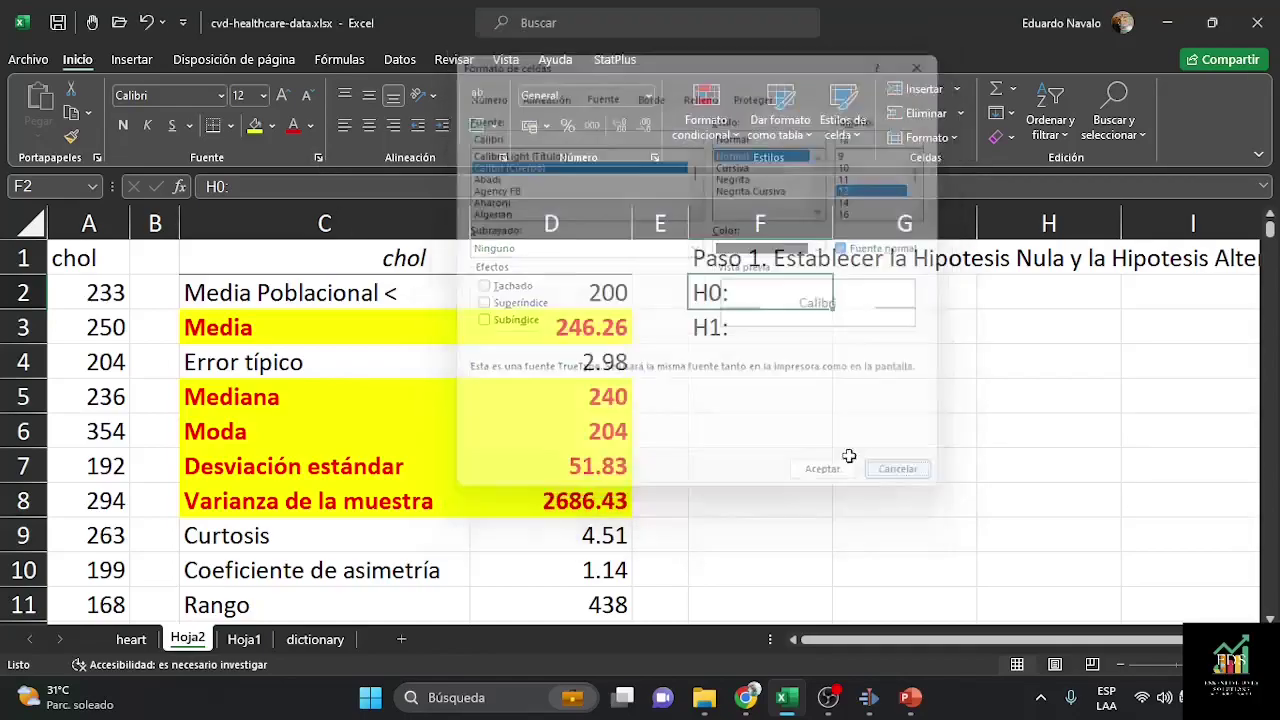
pyautogui.press('F2')
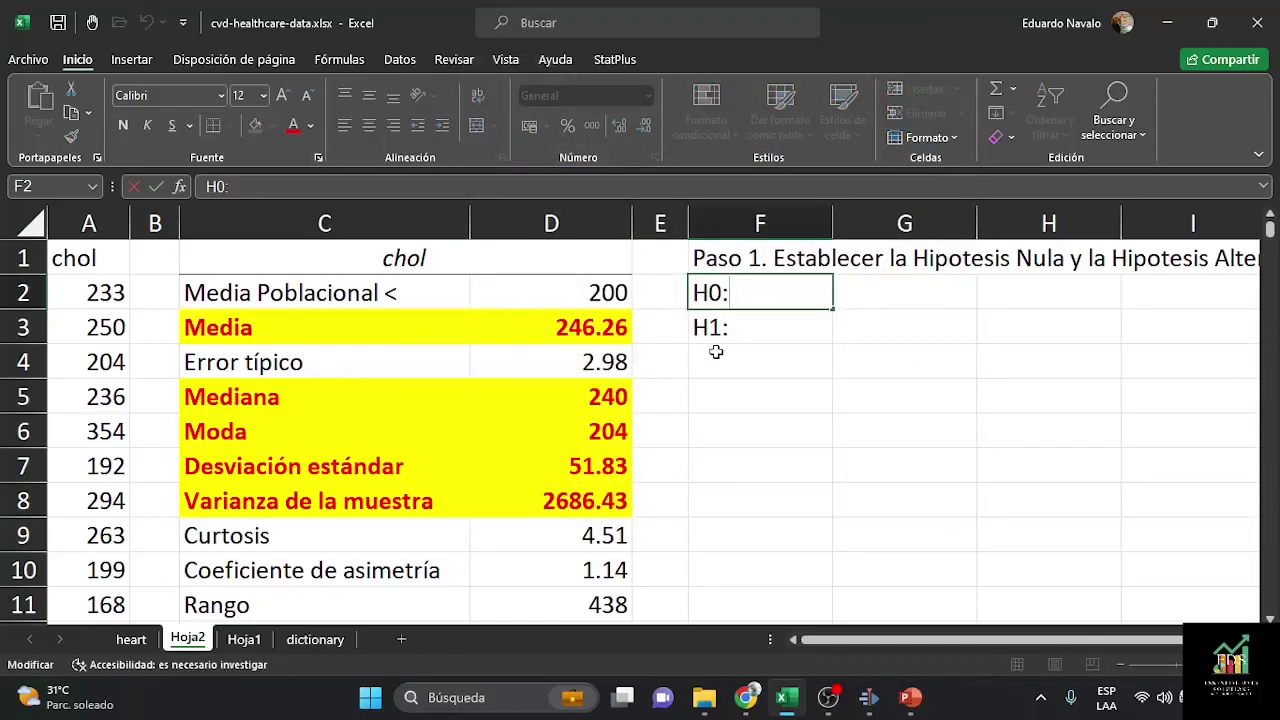
pyautogui.press('Left')
pyautogui.hotkey('shift', 'Left')
pyautogui.click(318, 158)
pyautogui.click(512, 324)
pyautogui.click(830, 480)
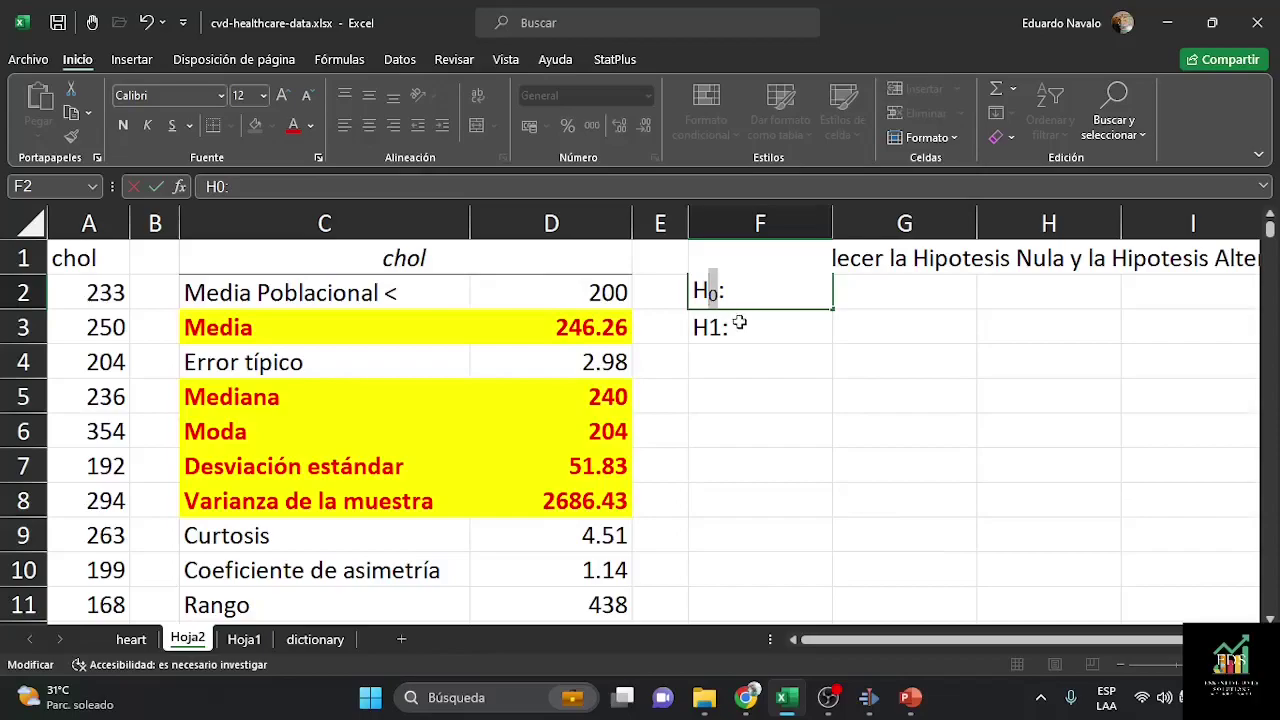
# Step: Format only the 1 of the H1 label in F3 as subscript, and select G2
pyautogui.click(734, 324)
pyautogui.press('F2')
pyautogui.moveTo(706, 340); pyautogui.dragTo(721, 340)
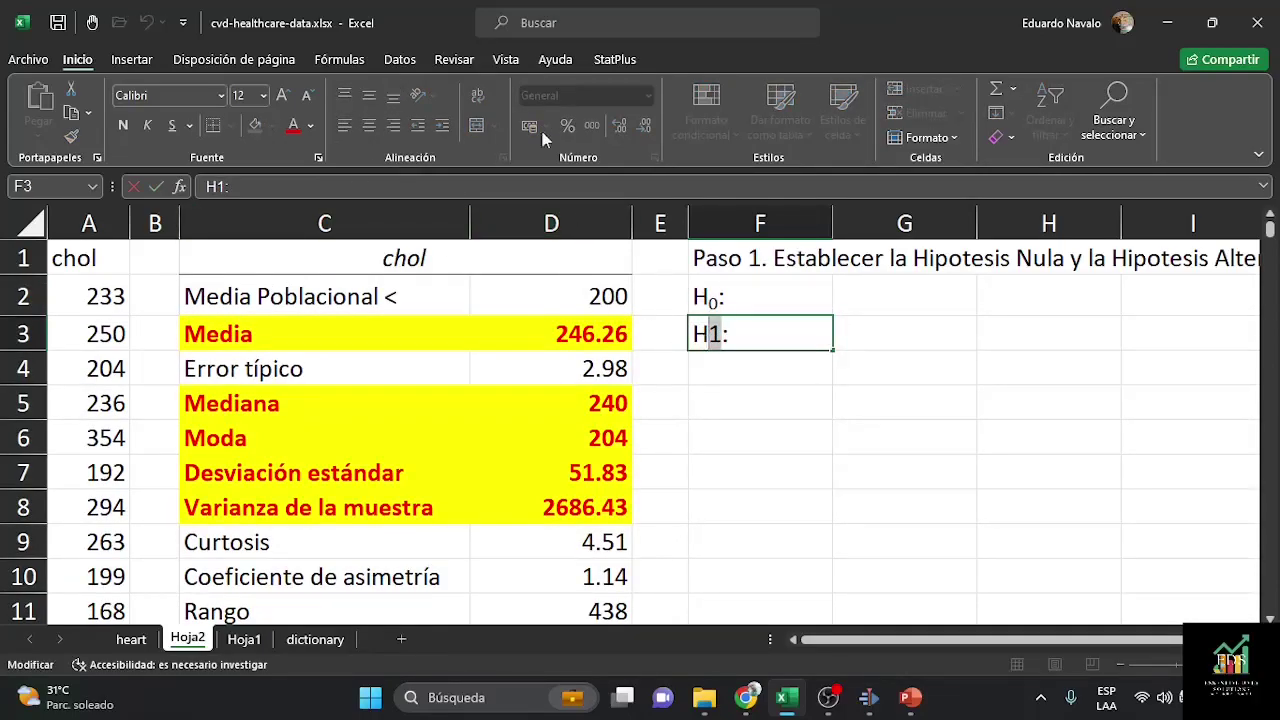
pyautogui.click(318, 158)
pyautogui.click(500, 322)
pyautogui.click(822, 477)
pyautogui.click(822, 422)
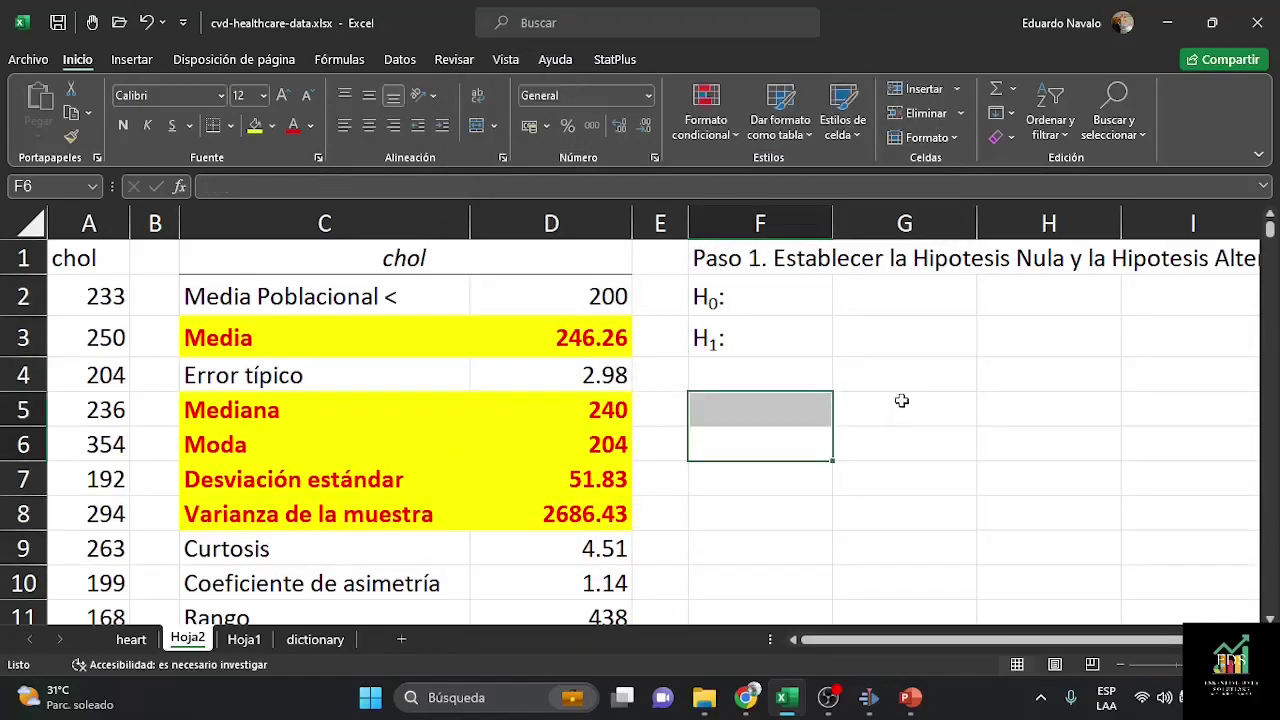
pyautogui.click(860, 306)
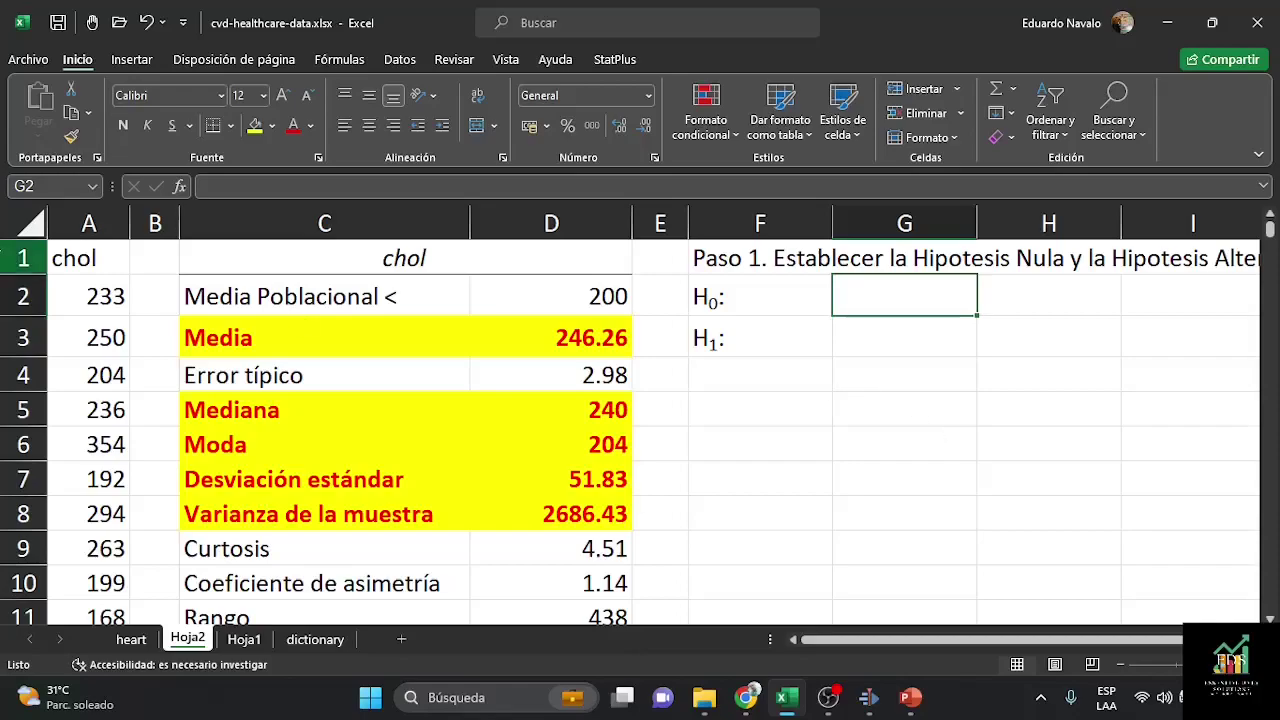
# Step: Insert the µ symbol in G2 as the start of the null hypothesis
pyautogui.click(132, 59)
pyautogui.click(1185, 144)
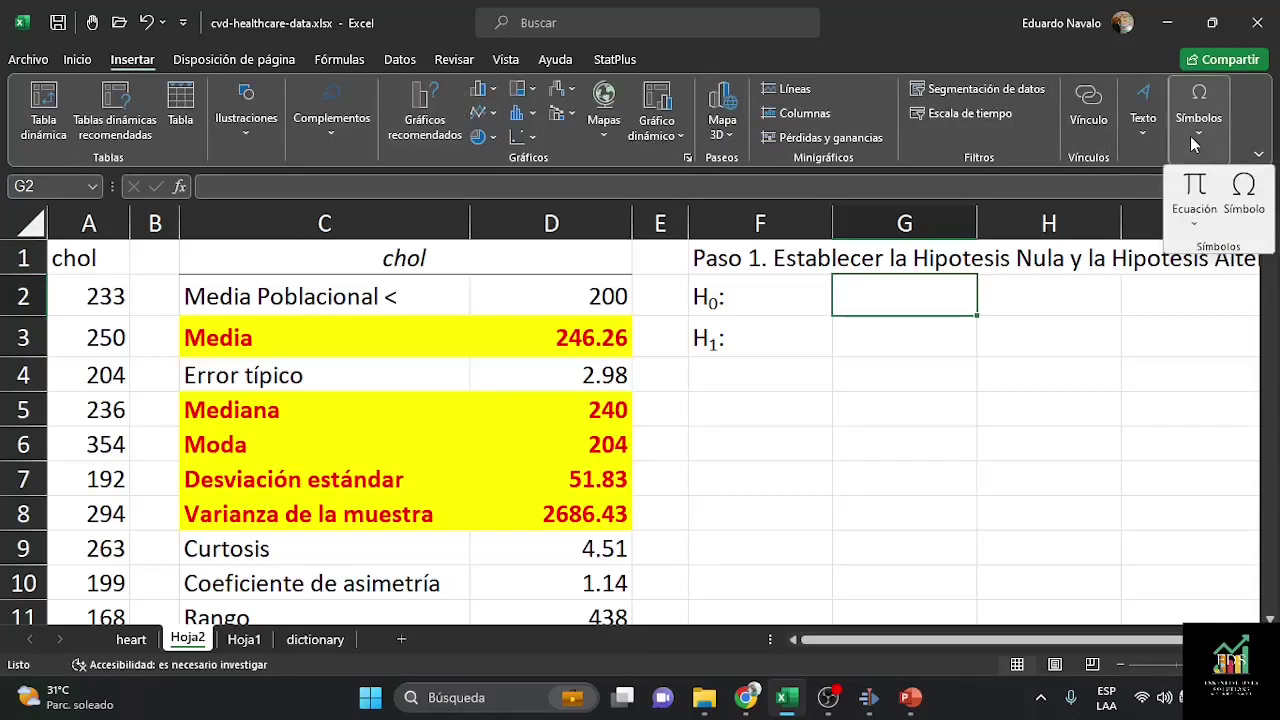
pyautogui.click(1240, 198)
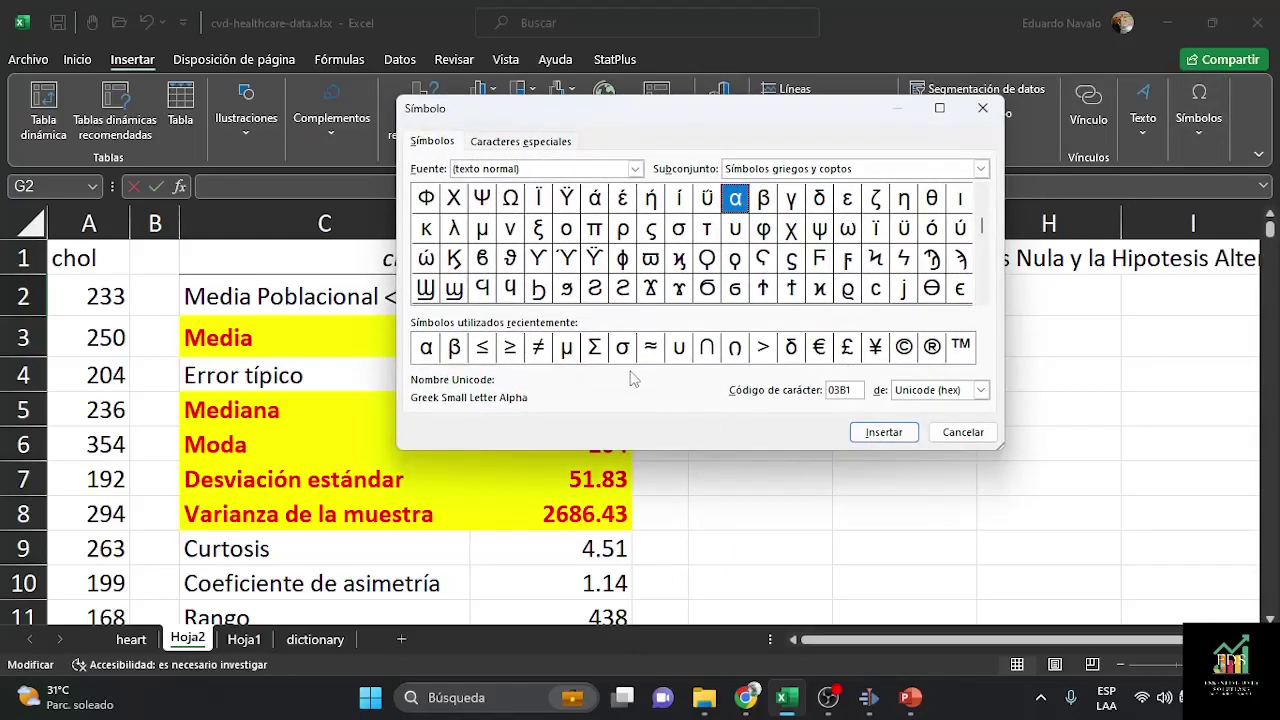
pyautogui.click(566, 347)
pyautogui.click(884, 432)
pyautogui.click(958, 432)
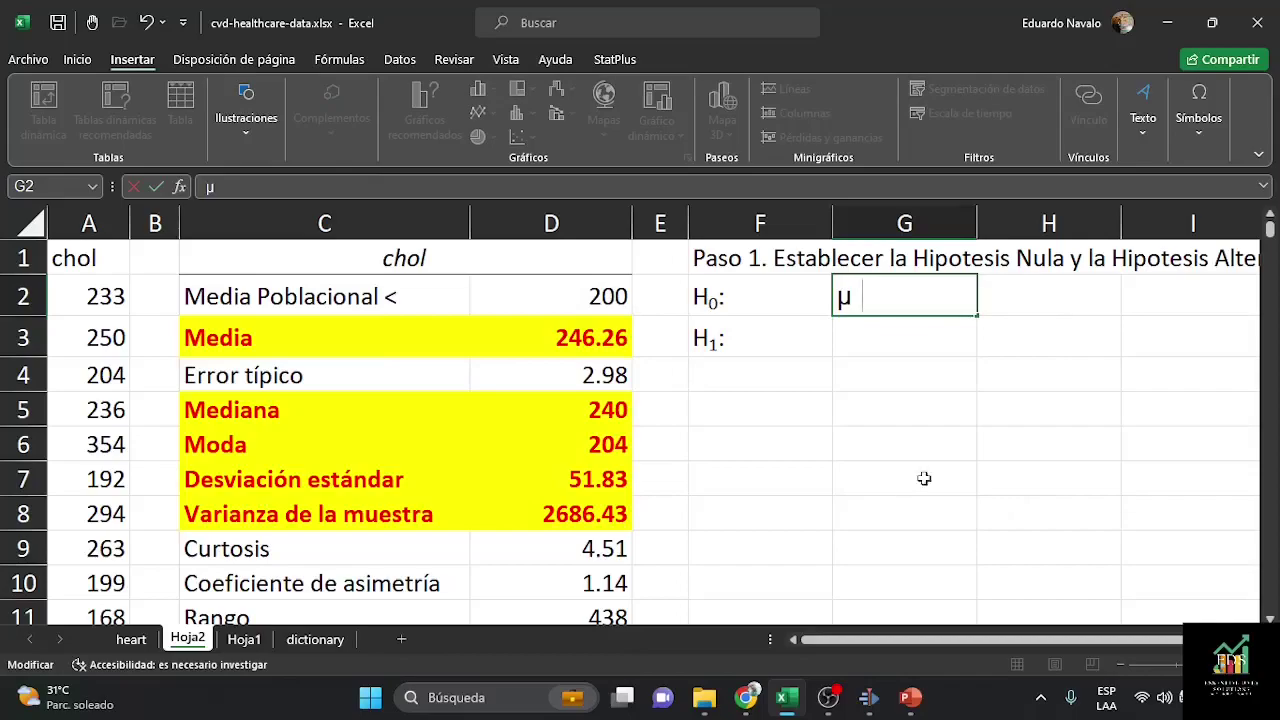
# Step: Complete the null hypothesis in G2 as "μ ≥ 200", adding the ≥ symbol after the µ
pyautogui.click(1198, 139)
pyautogui.click(1232, 192)
pyautogui.click(544, 352)
pyautogui.click(895, 434)
pyautogui.click(958, 432)
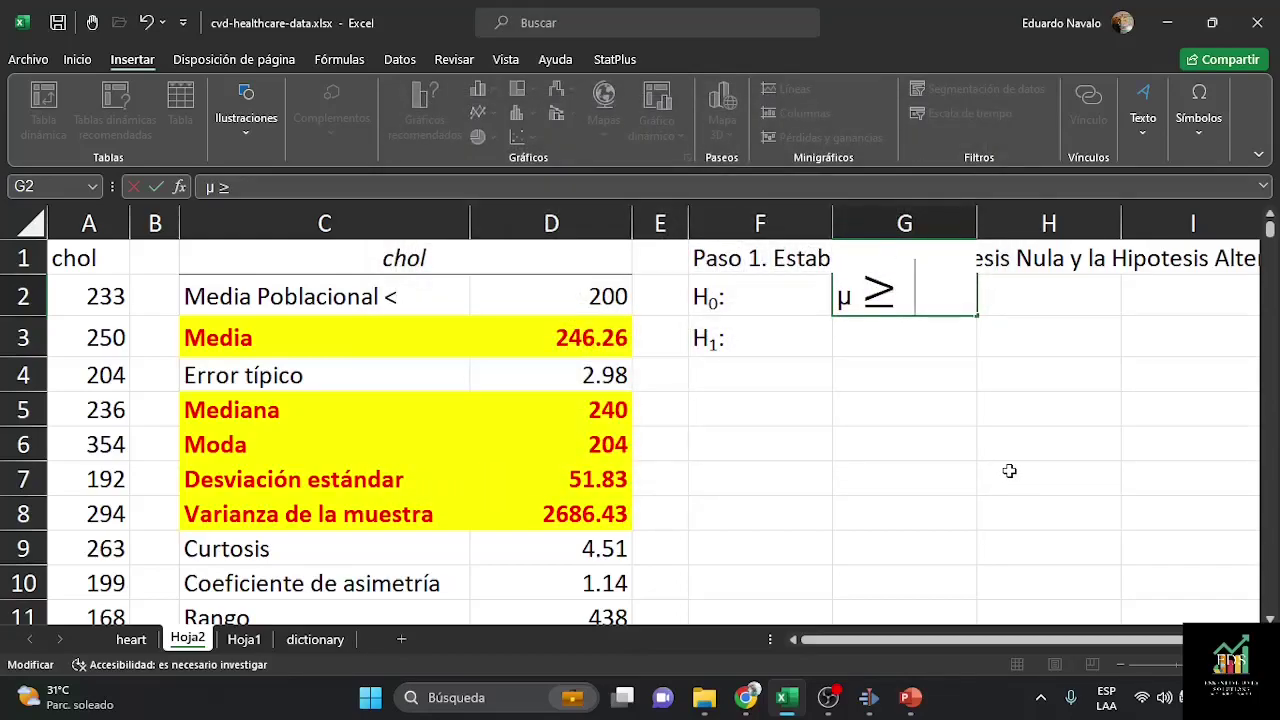
pyautogui.write('200')
pyautogui.press('Return')
# Step: Reduce the font size of the null hypothesis in G2 to 11
pyautogui.press('Up')
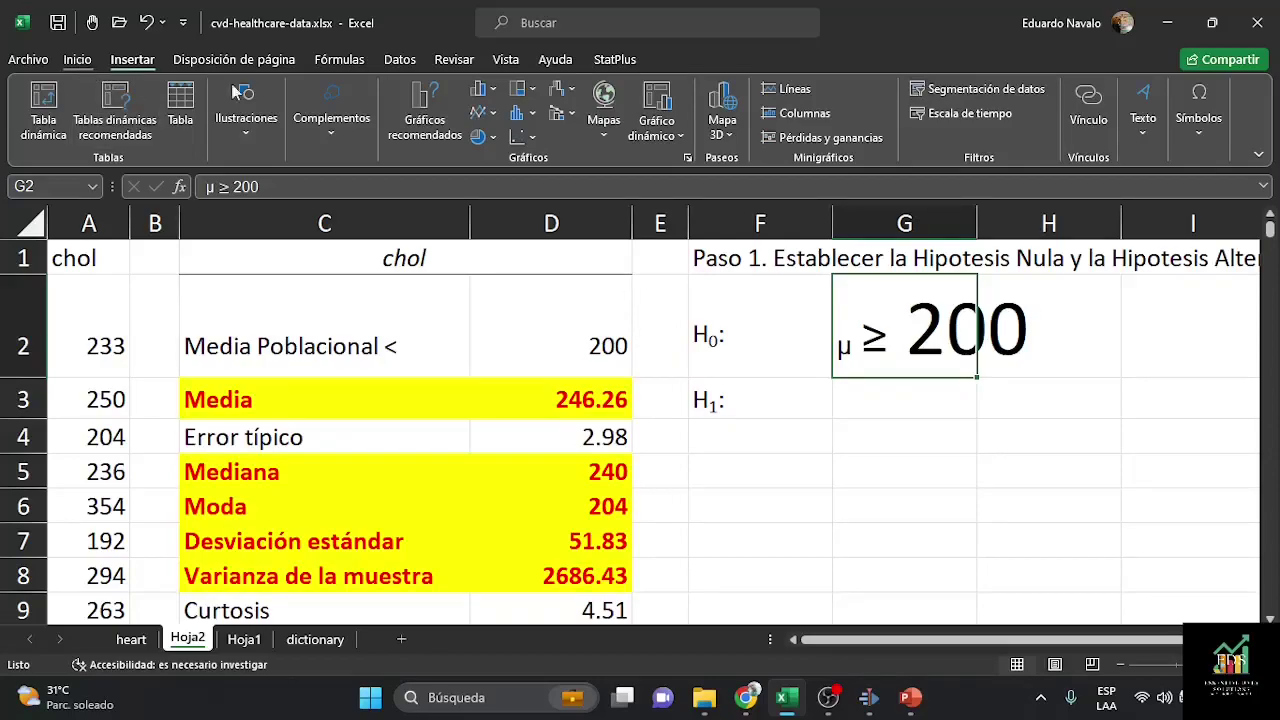
pyautogui.click(77, 60)
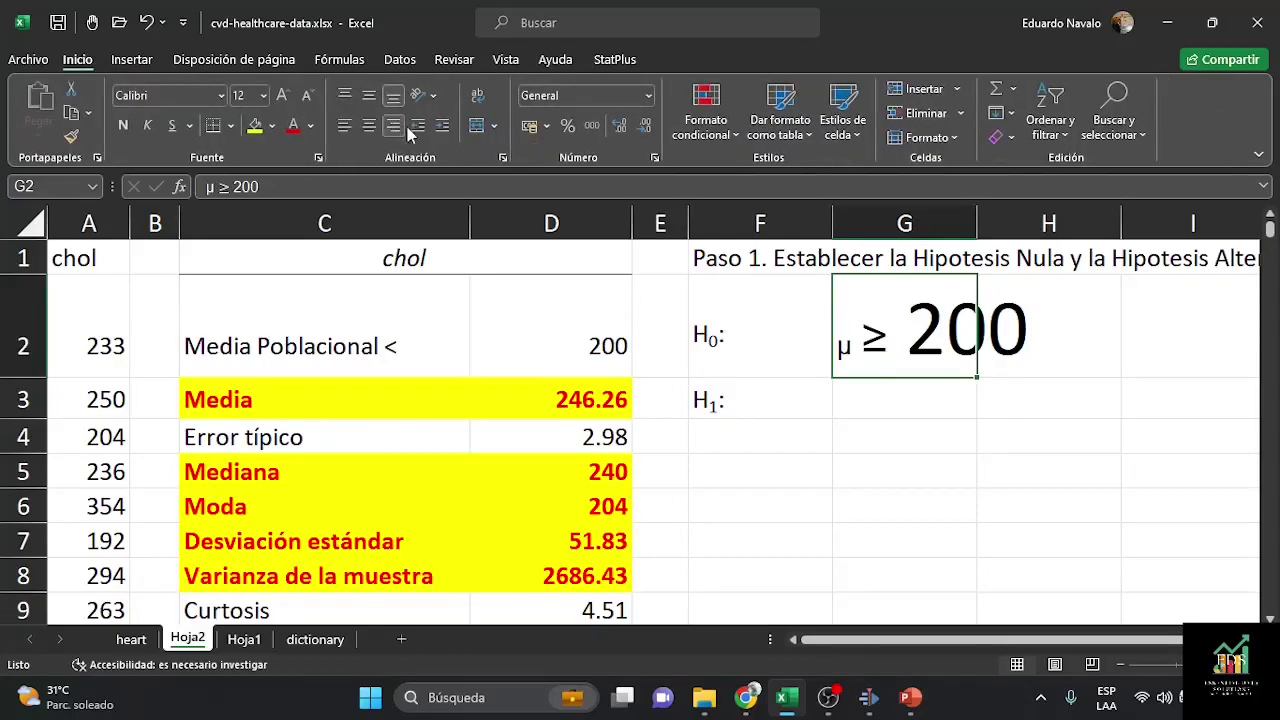
pyautogui.click(307, 95)
# Step: Copy the null hypothesis from G2 into G3, beside the H1 label
pyautogui.click(905, 328)
pyautogui.press('Up')
pyautogui.hotkey('ctrl', 'c')
pyautogui.press('Down')
pyautogui.hotkey('ctrl', 'v')
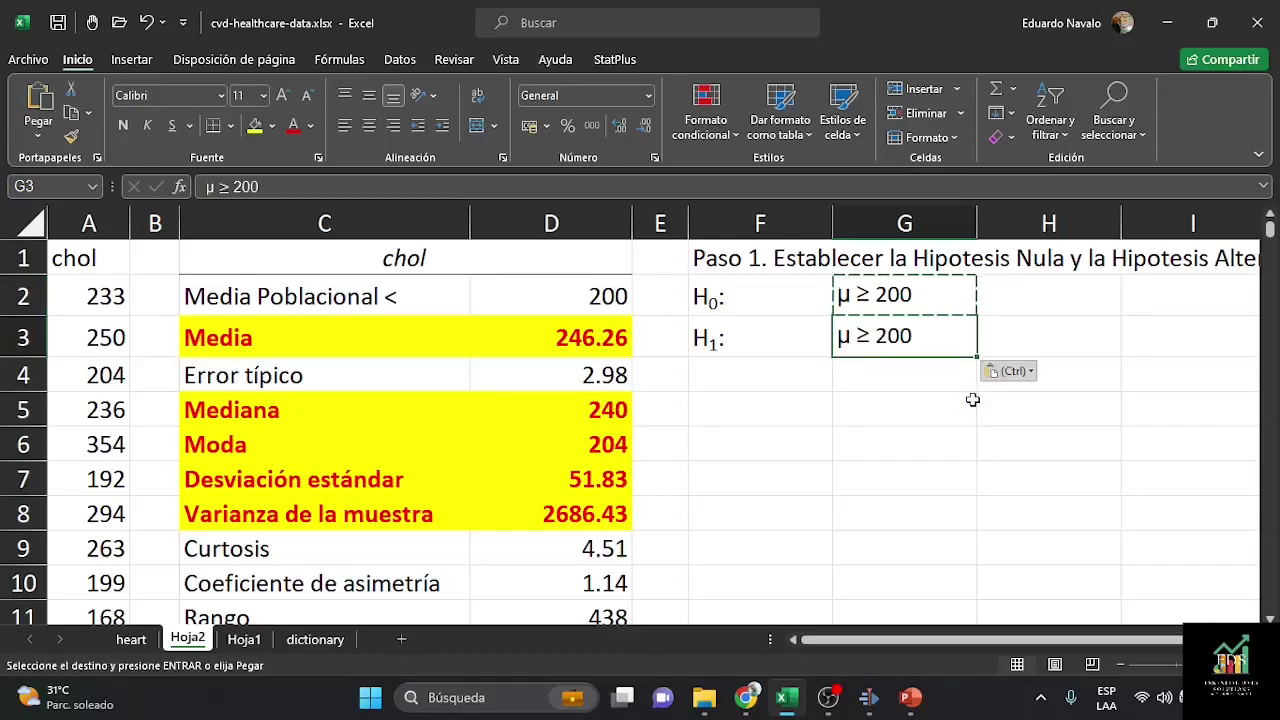
# Step: Replace the ≥ sign in G3 with < so the alternative hypothesis reads "μ < 200"
pyautogui.press('F2')
pyautogui.press('Left')
pyautogui.press('Left')
pyautogui.press('Left')
pyautogui.press('Left')
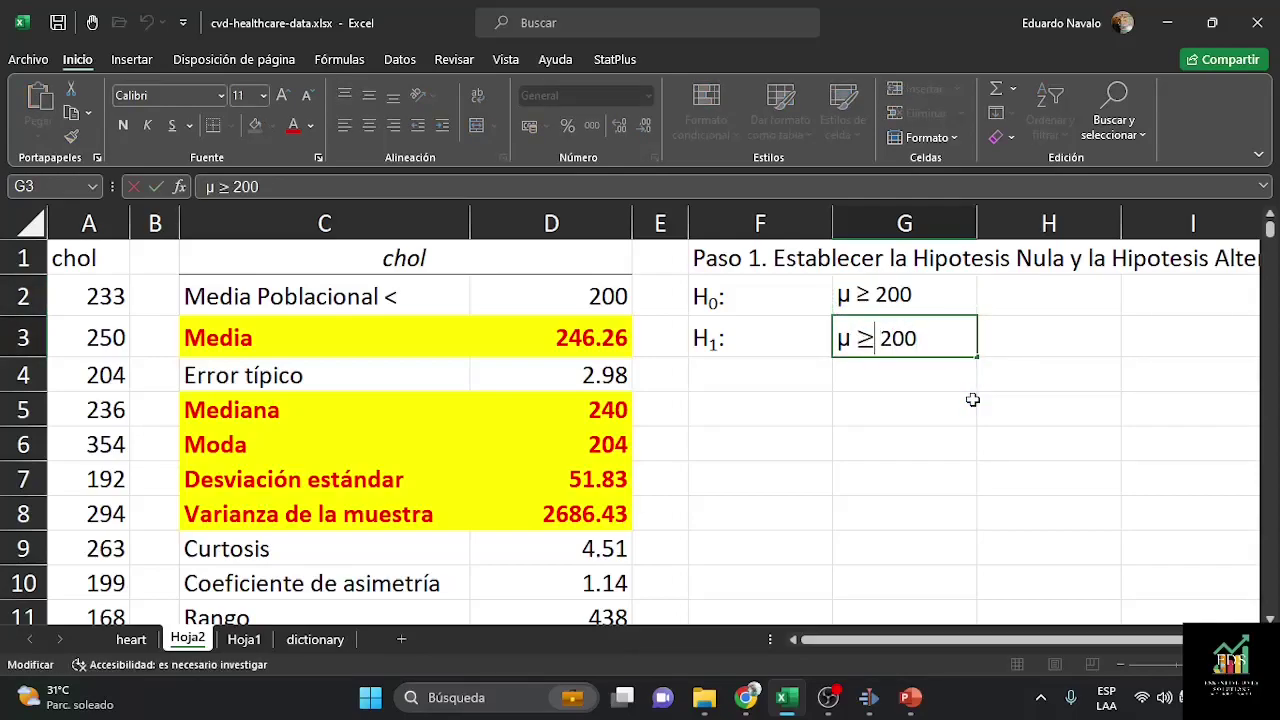
pyautogui.press('BackSpace')
pyautogui.write('<')
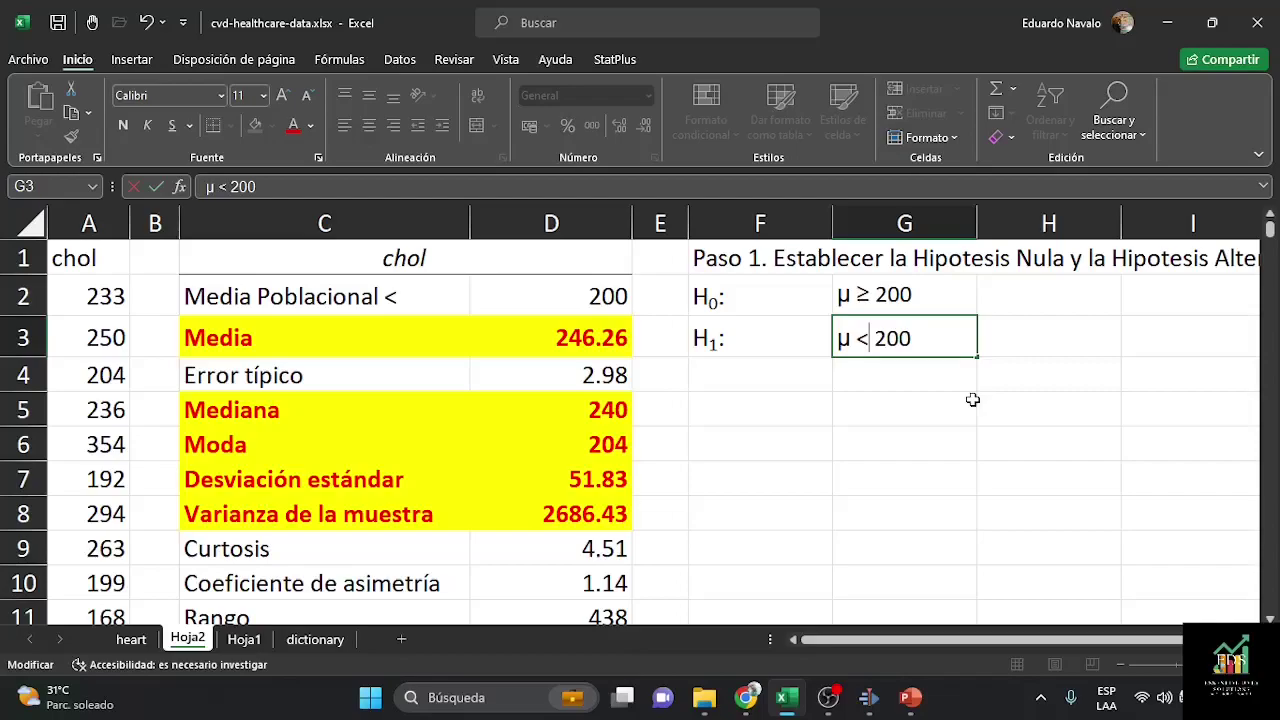
pyautogui.press('Return')
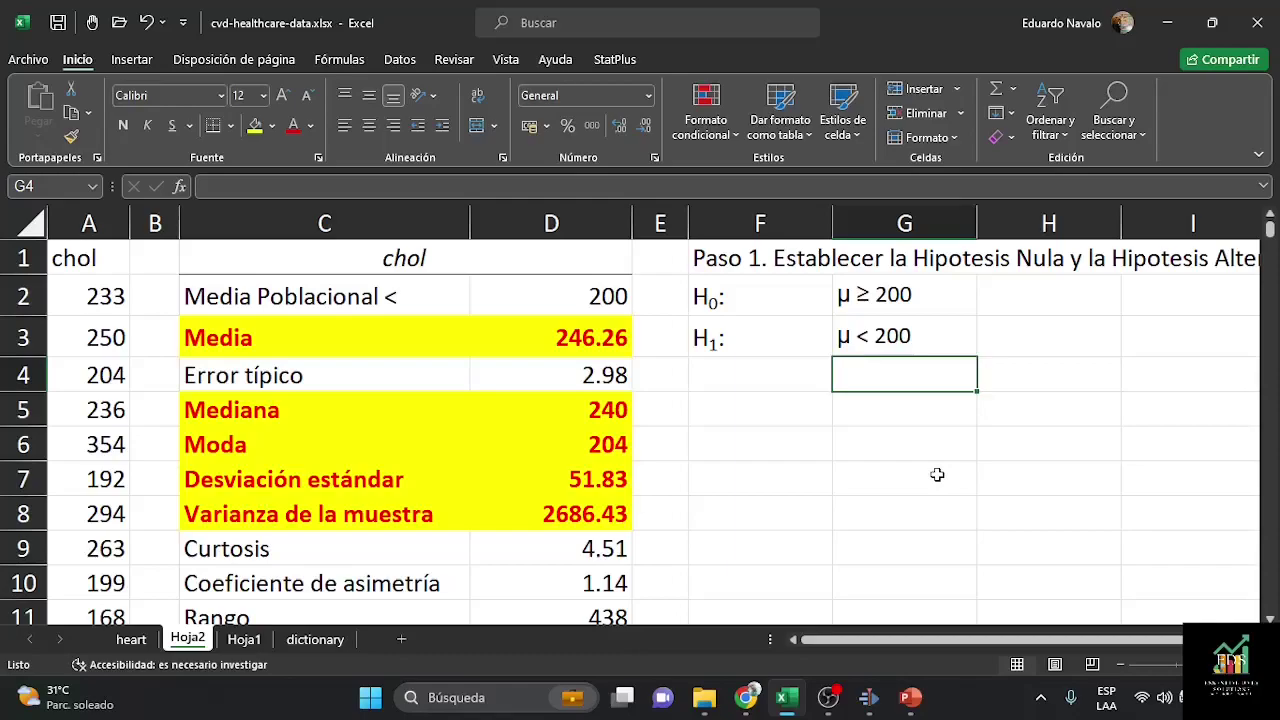
# Step: Enter the heading "Paso 2. Seleccionar el valor de significancia" in F5
pyautogui.press('Left')
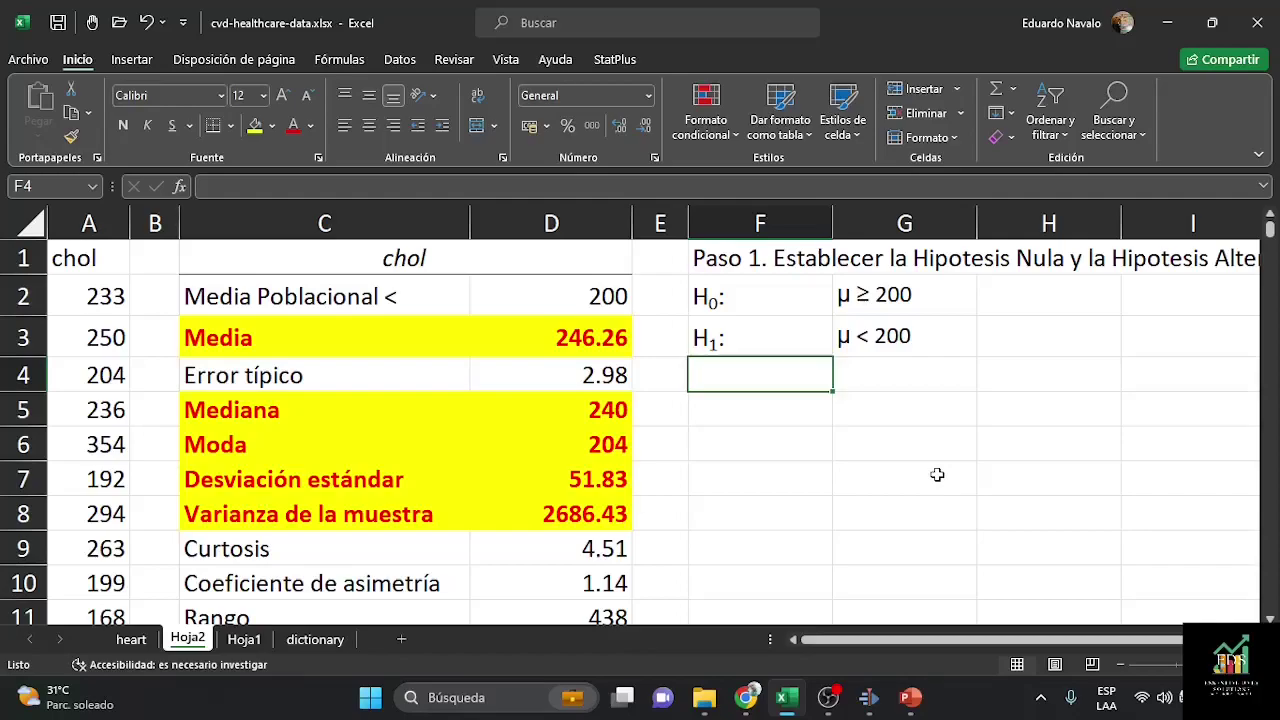
pyautogui.press('Down')
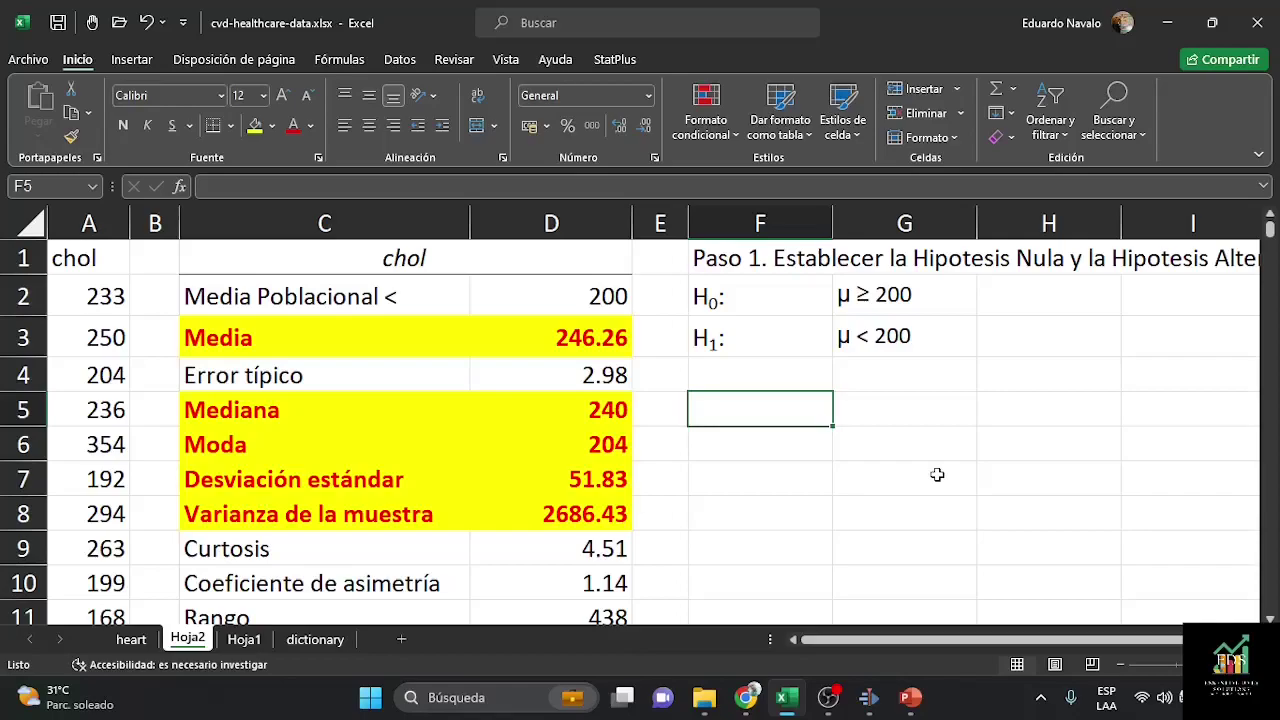
pyautogui.write('Paso 2.')
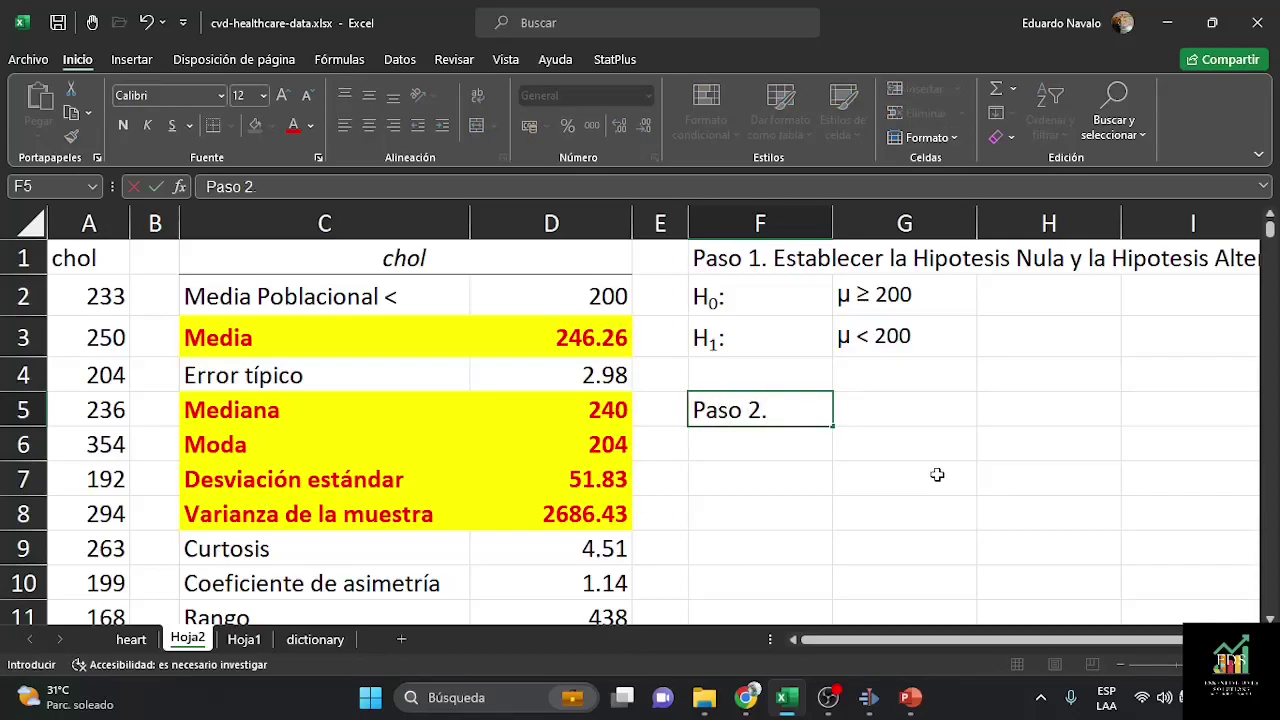
pyautogui.write(' Seleccionar ')
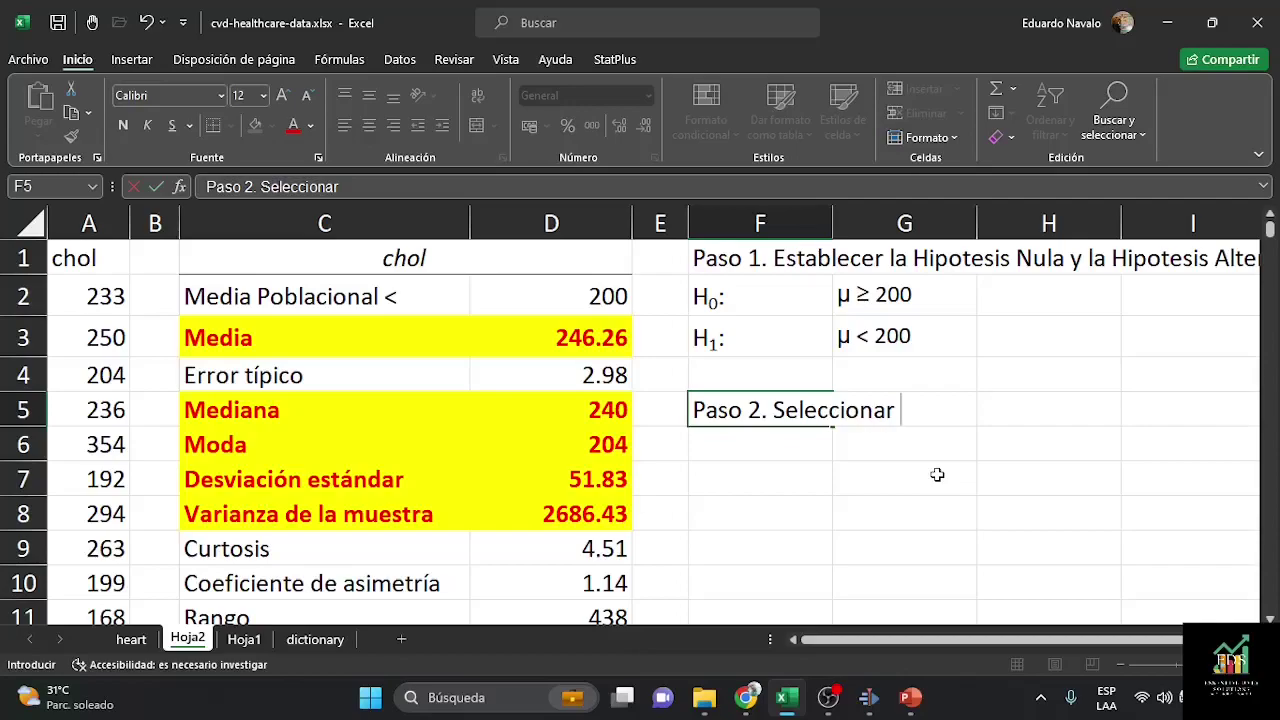
pyautogui.write('el valor de')
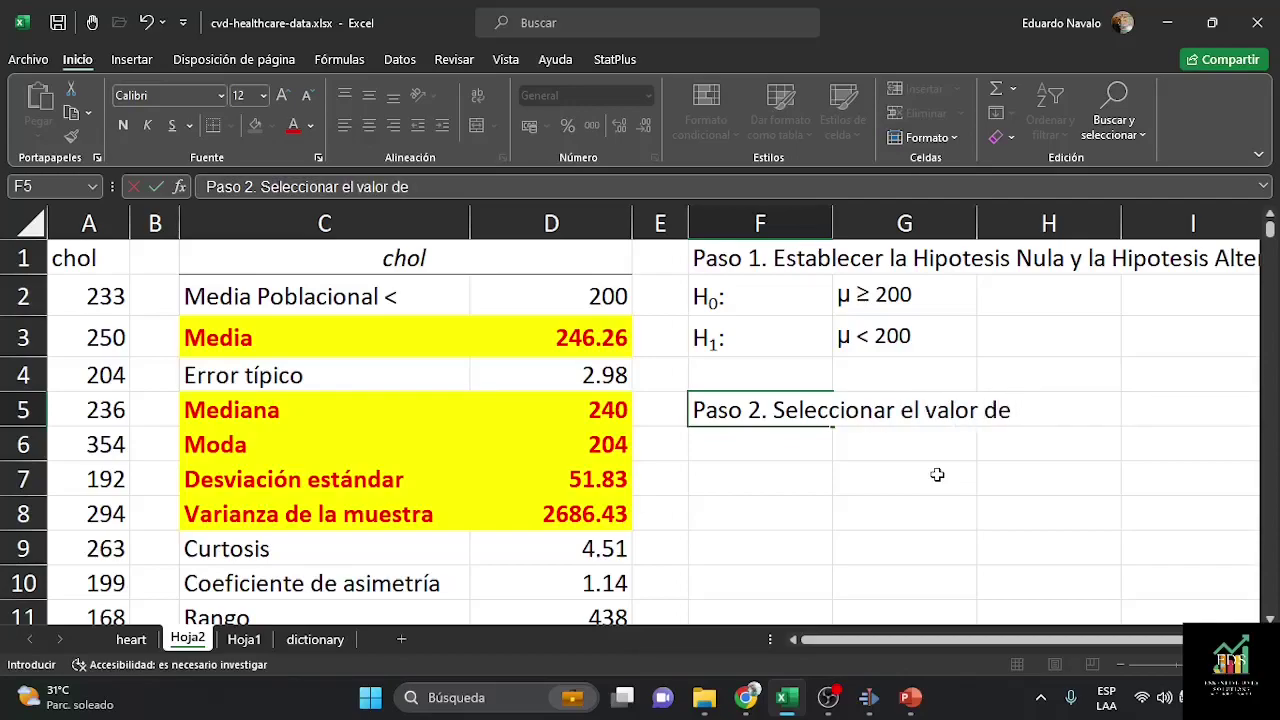
pyautogui.write(' signivfi')
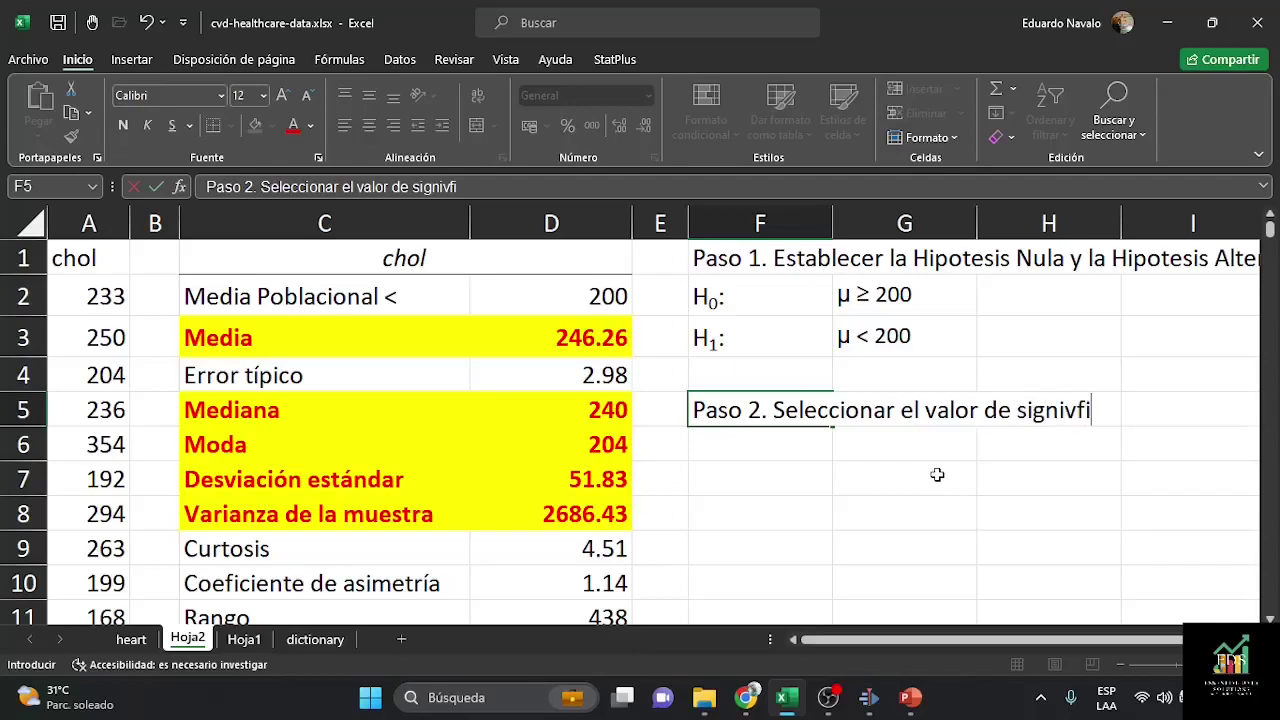
pyautogui.press('BackSpace')
pyautogui.press('BackSpace')
pyautogui.press('BackSpace')
pyautogui.write('ficancia')
pyautogui.press('Return')
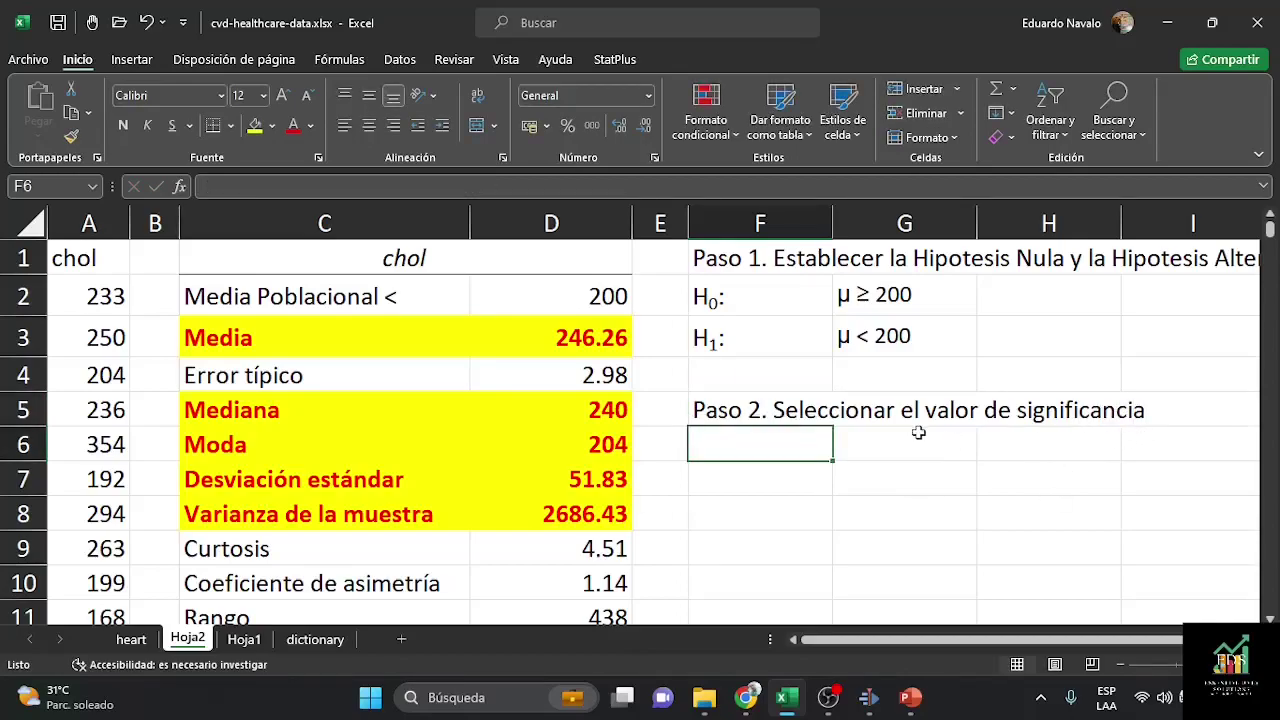
# Step: Enter the significance label "α =" in F6, inserting the Greek small letter alpha as a symbol
pyautogui.scroll(-3, 636, 473)
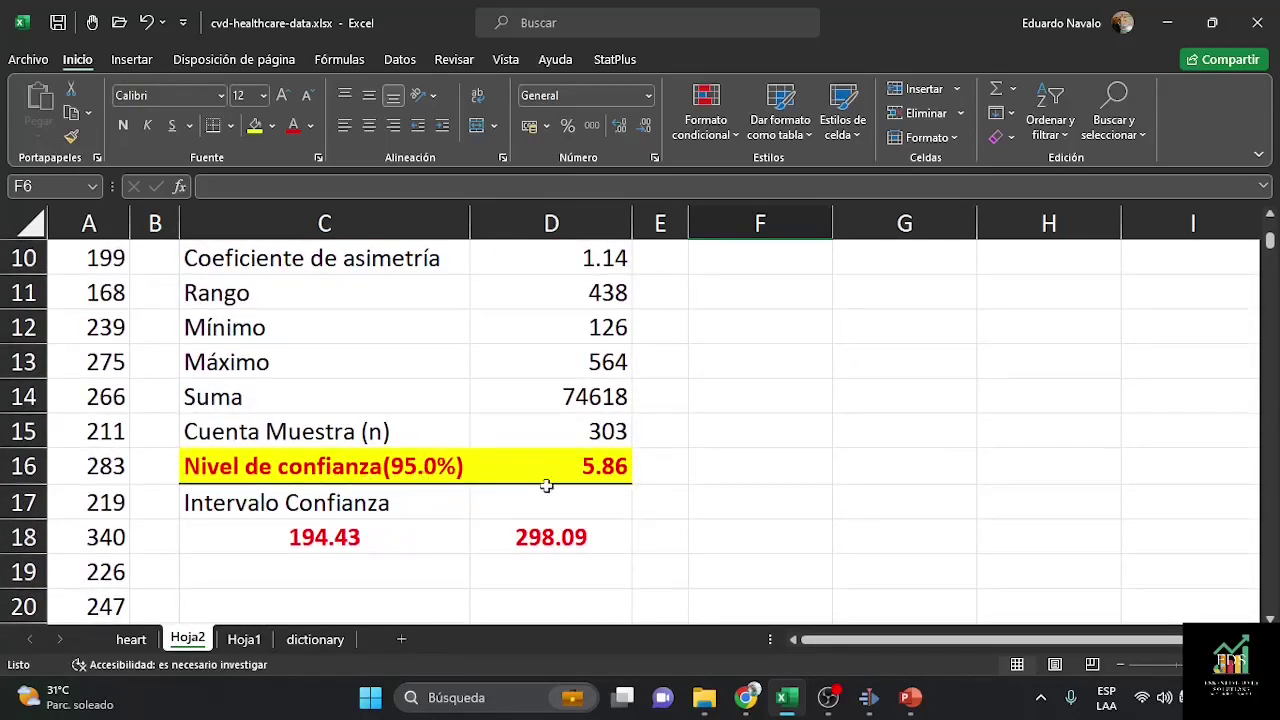
pyautogui.scroll(3, 673, 482)
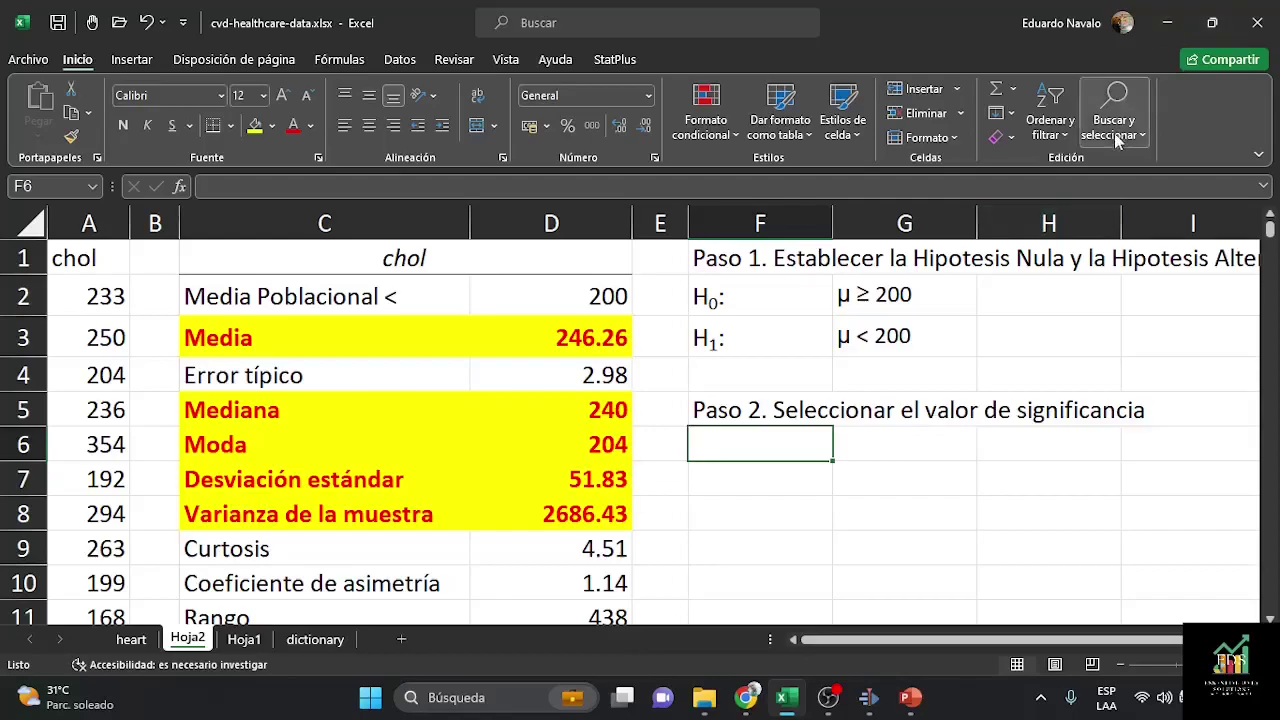
pyautogui.click(131, 59)
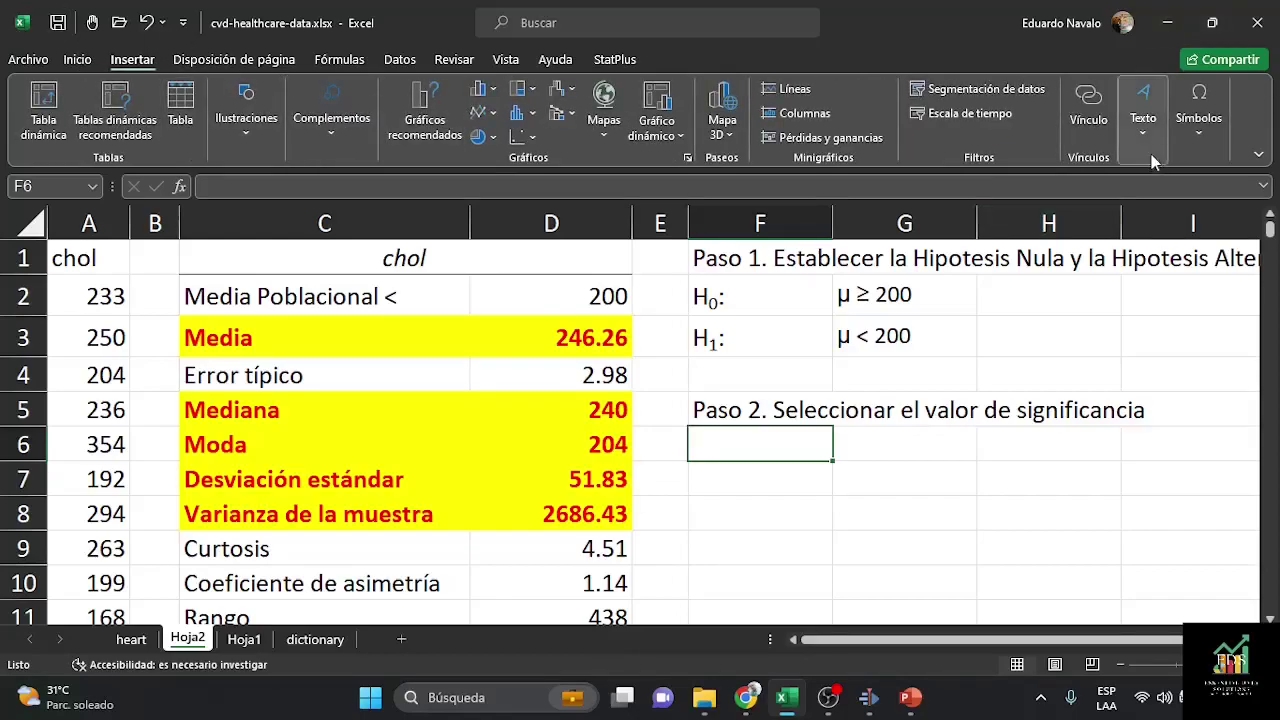
pyautogui.click(1205, 125)
pyautogui.click(1234, 210)
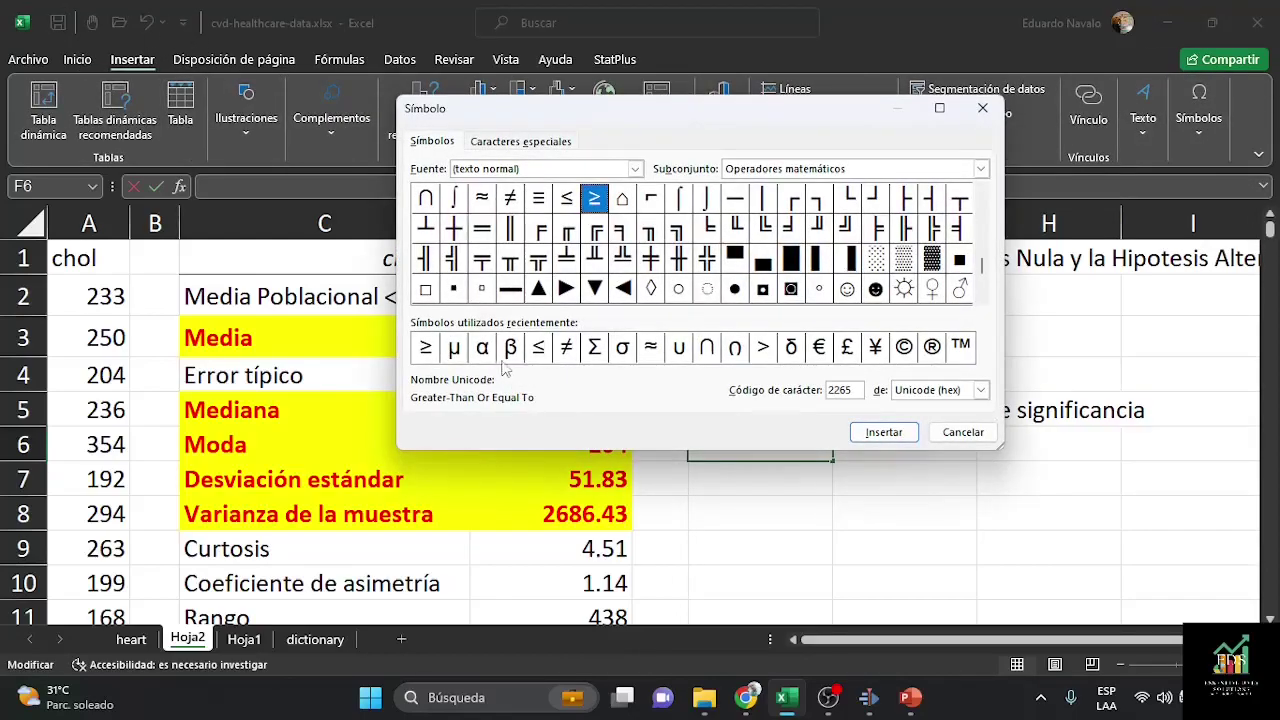
pyautogui.click(482, 346)
pyautogui.click(883, 432)
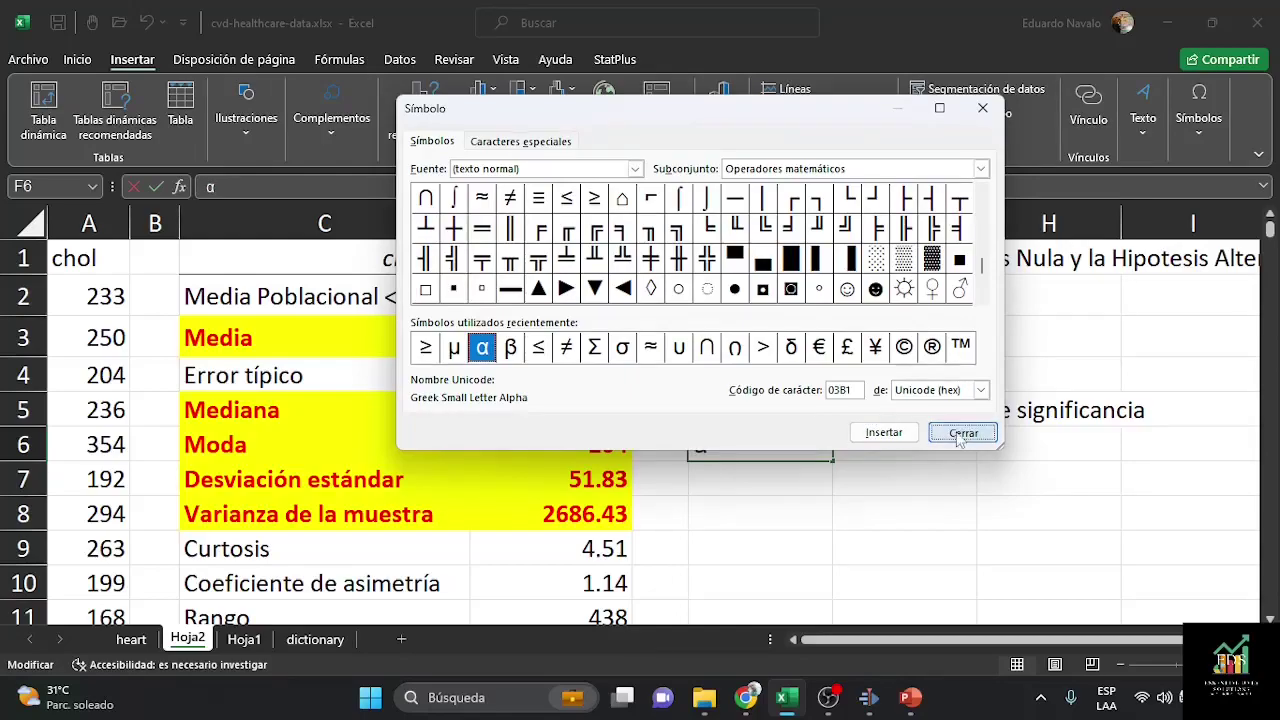
pyautogui.click(962, 432)
pyautogui.write('=')
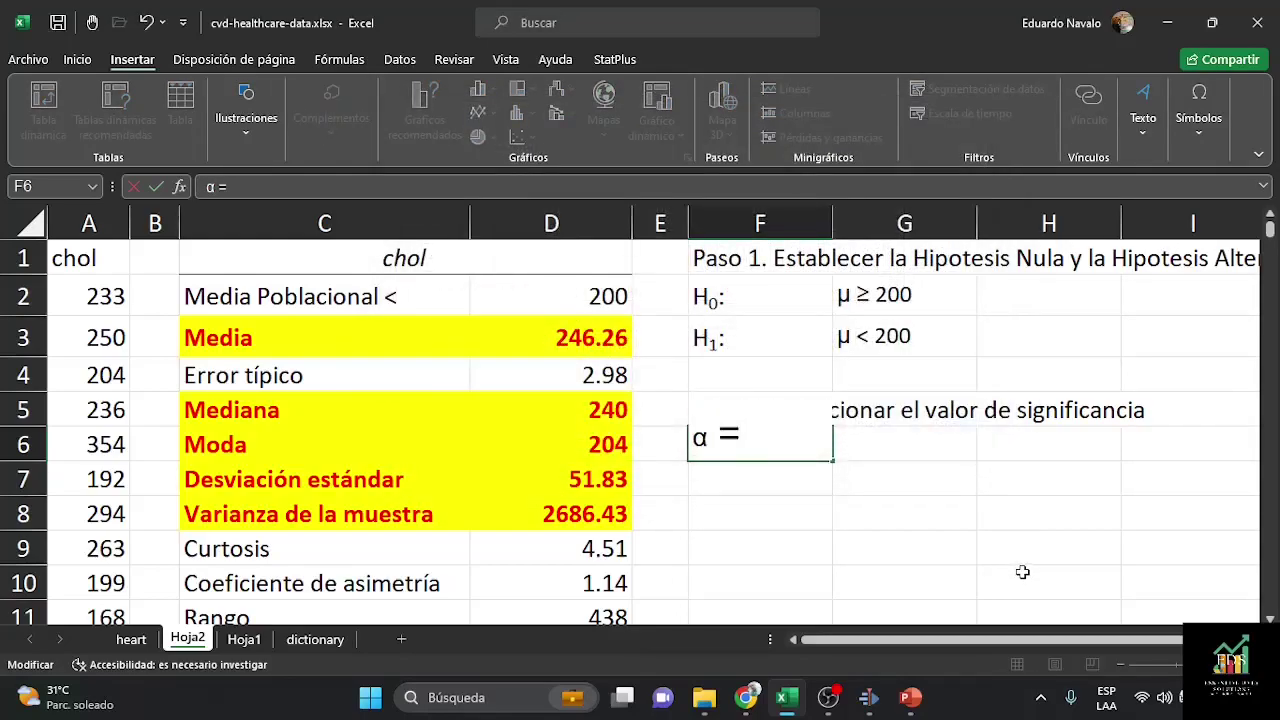
pyautogui.press('Return')
# Step: Enter the significance value 0.05 in G6, beside the α label
pyautogui.press('Up')
pyautogui.press('Right')
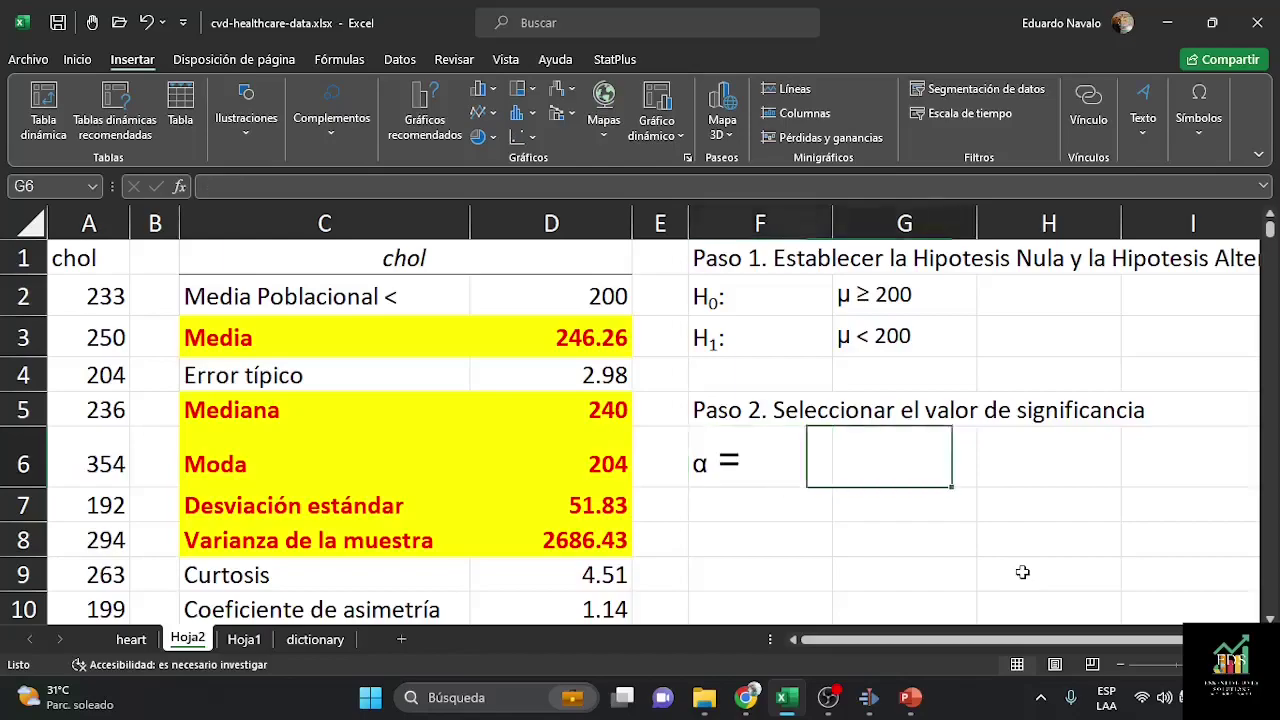
pyautogui.write('0.05')
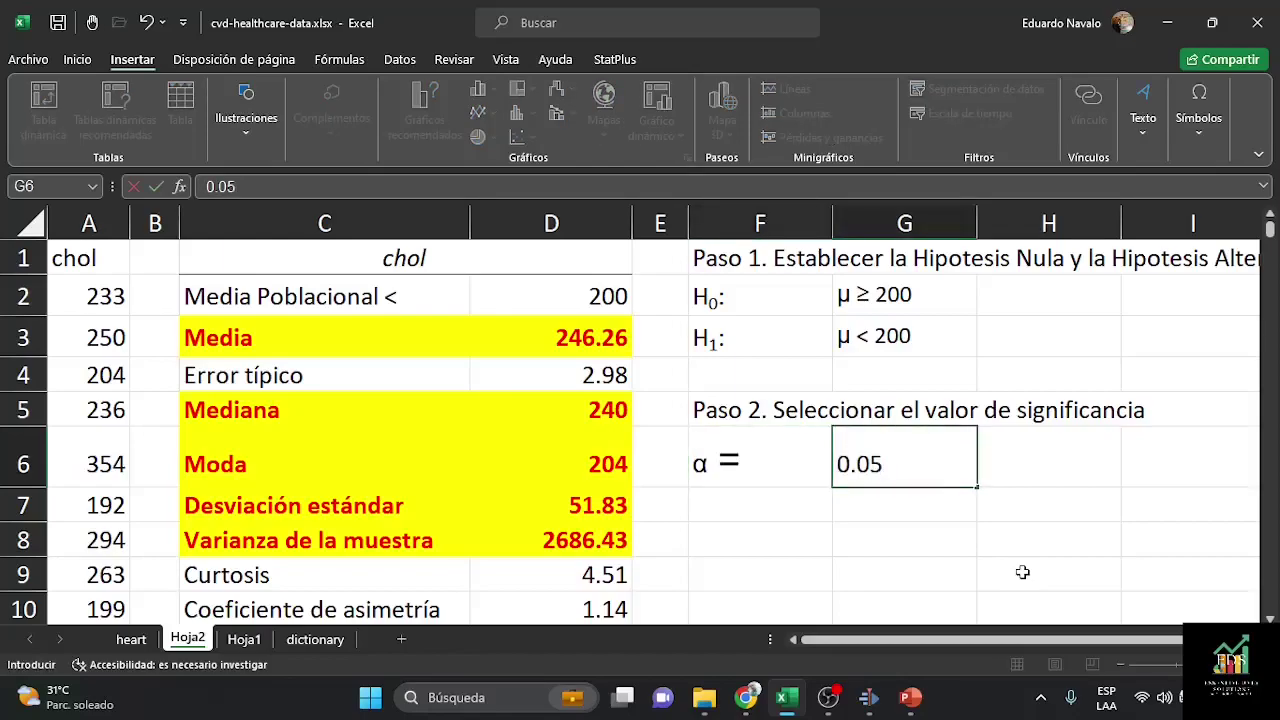
pyautogui.press('Return')
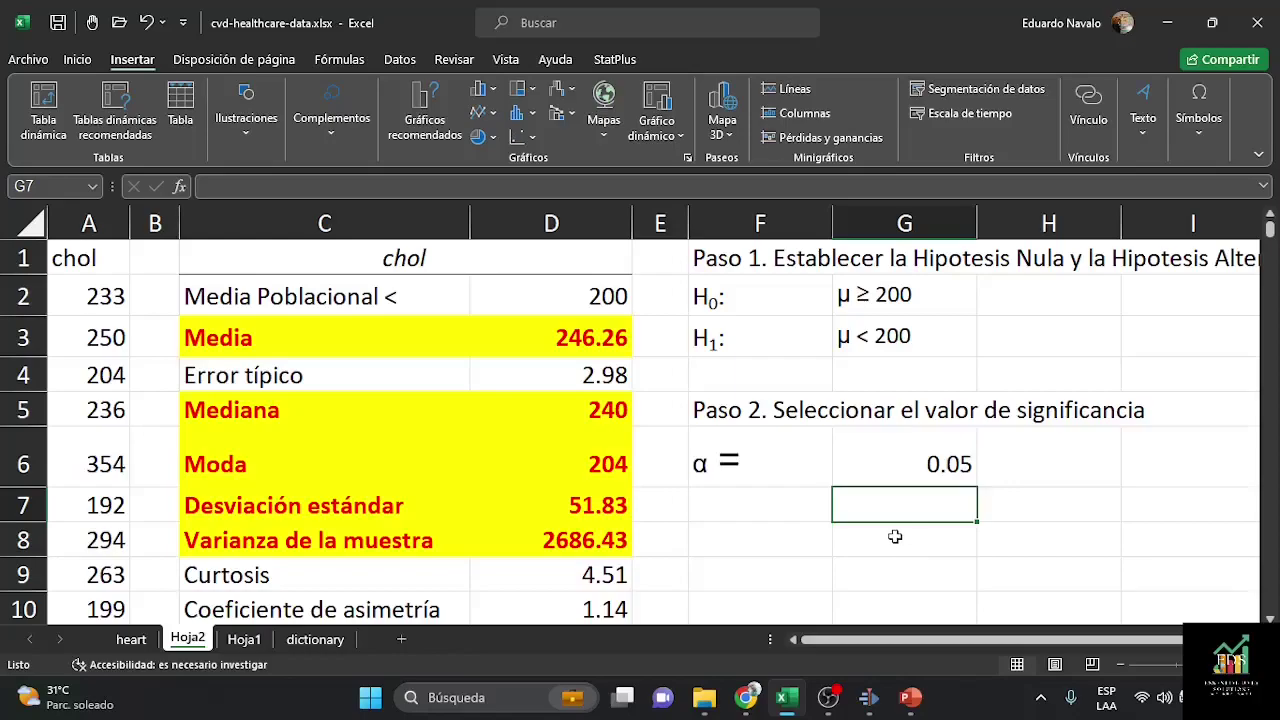
# Step: Enter the label "Nivel de Confianza" in F7
pyautogui.click(757, 510)
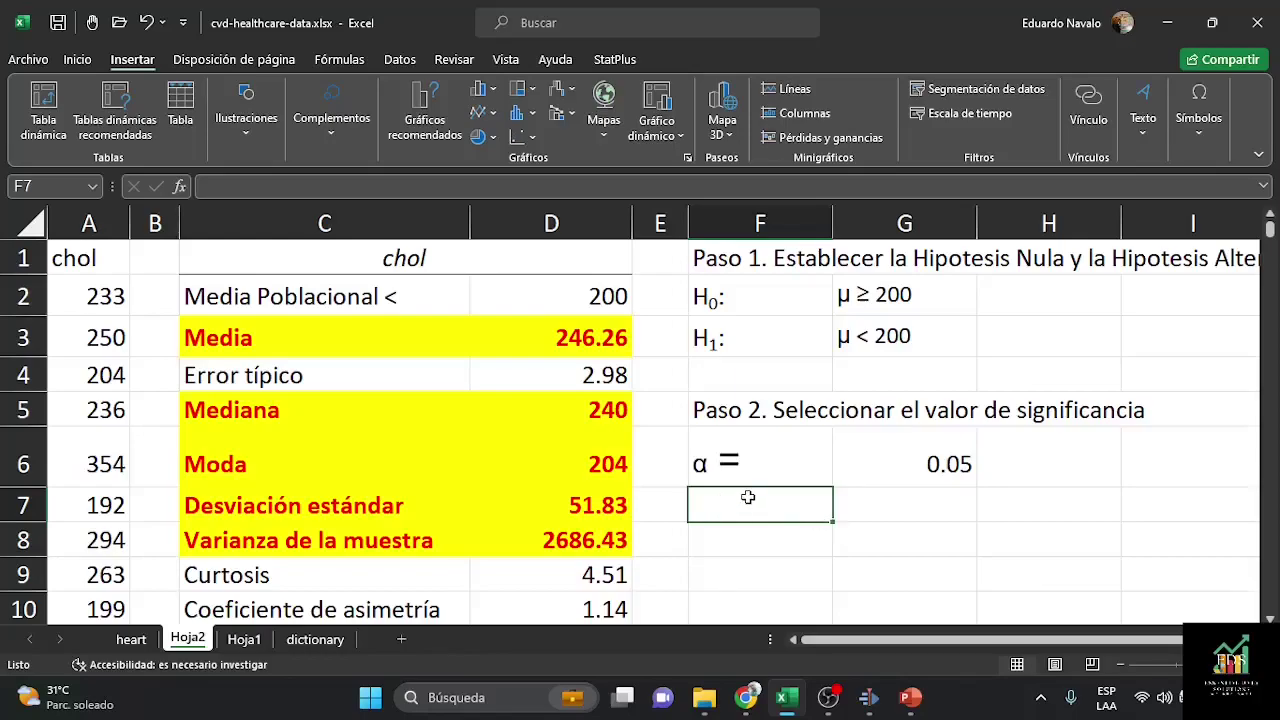
pyautogui.scroll(-3, 498, 582)
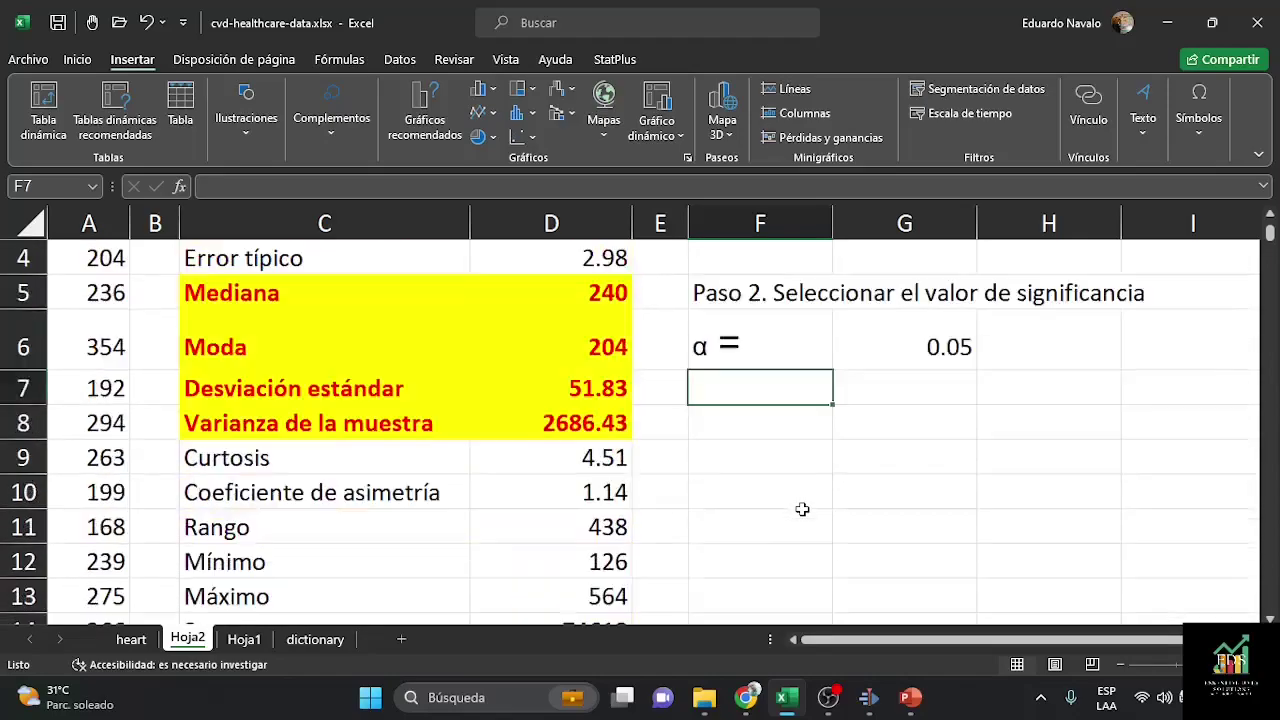
pyautogui.scroll(3, 804, 512)
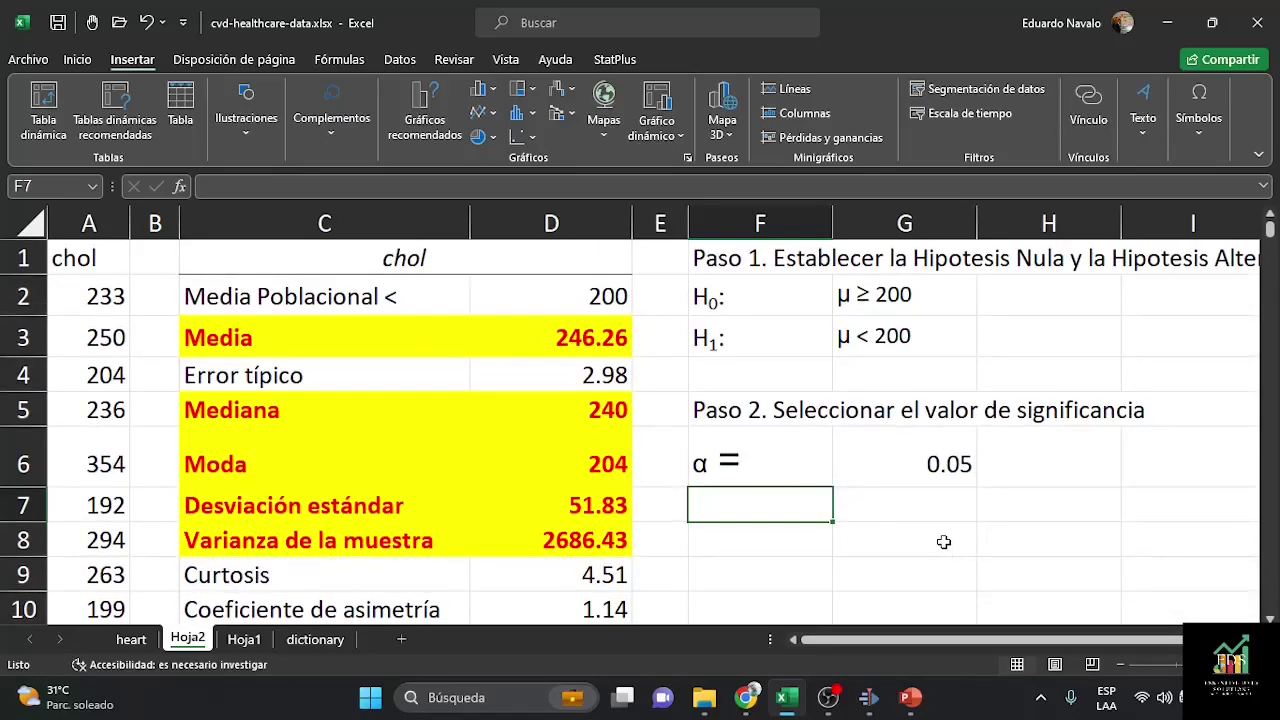
pyautogui.write('Nivel')
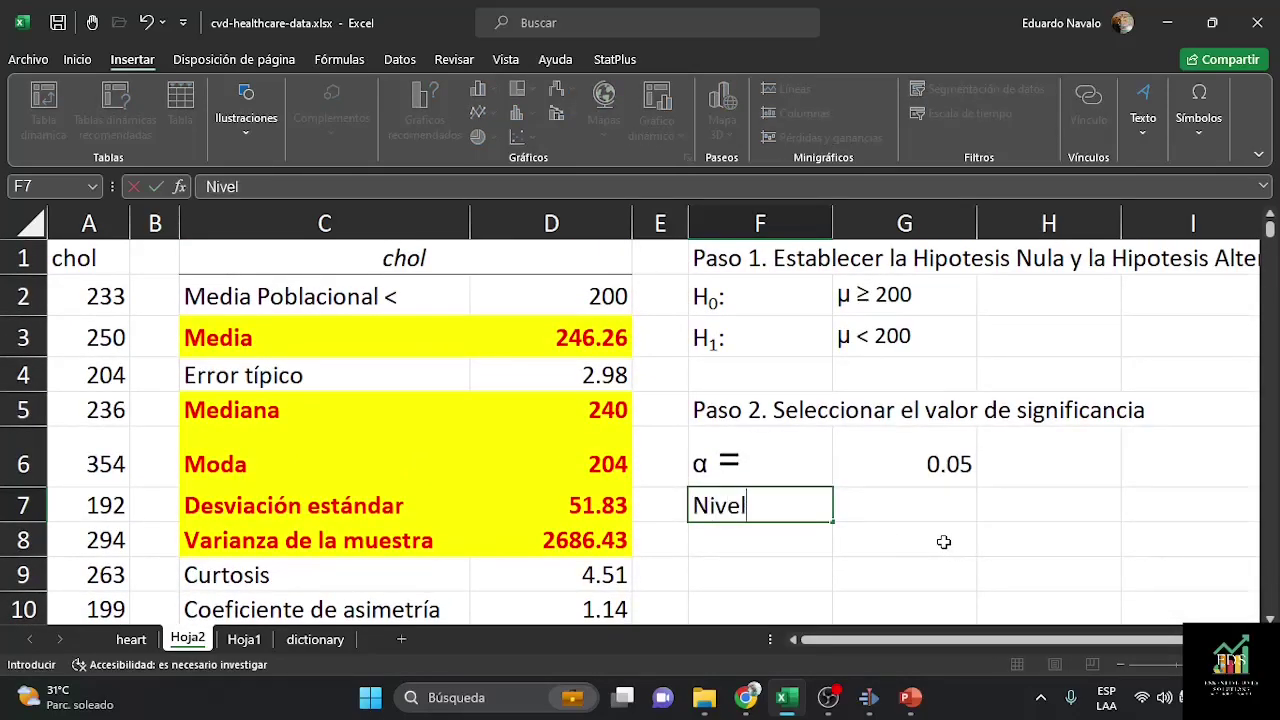
pyautogui.write(' de COnfi')
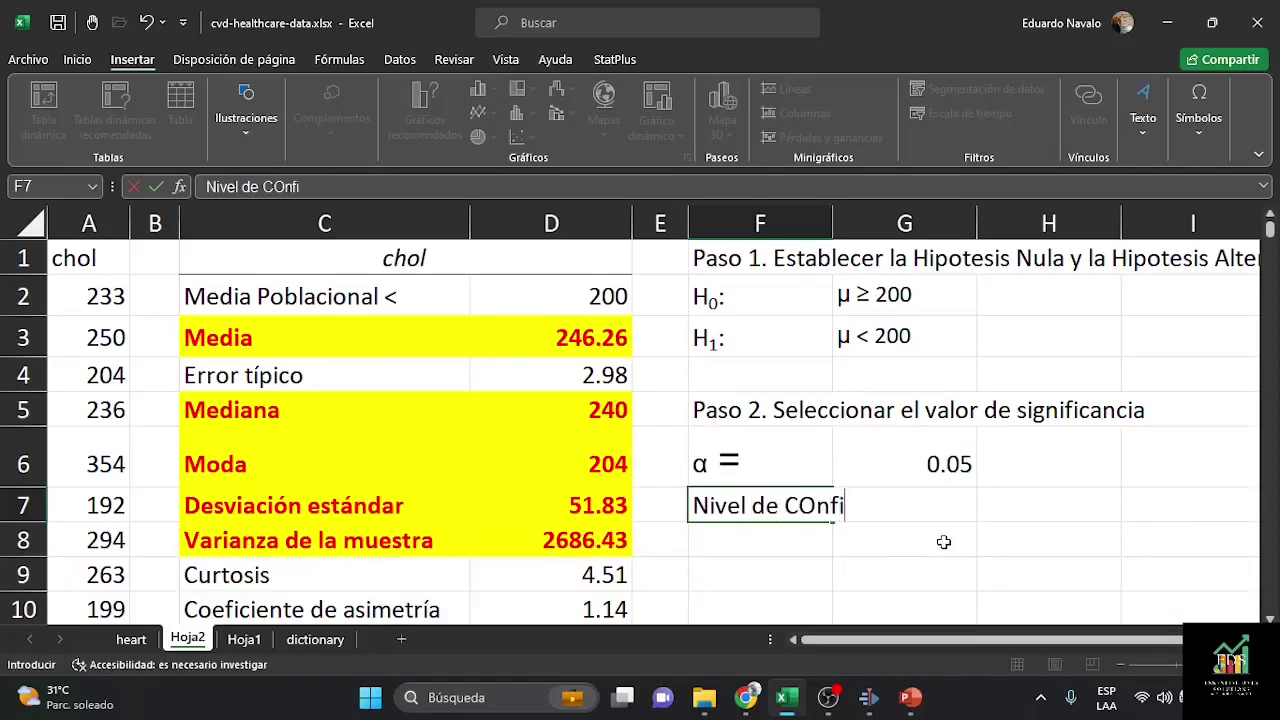
pyautogui.write('anza')
pyautogui.press('Return')
# Step: Enter the formula =1-0.95 in G7, beside the confidence level label, and select G8
pyautogui.press('Up')
pyautogui.press('Right')
pyautogui.write('=')
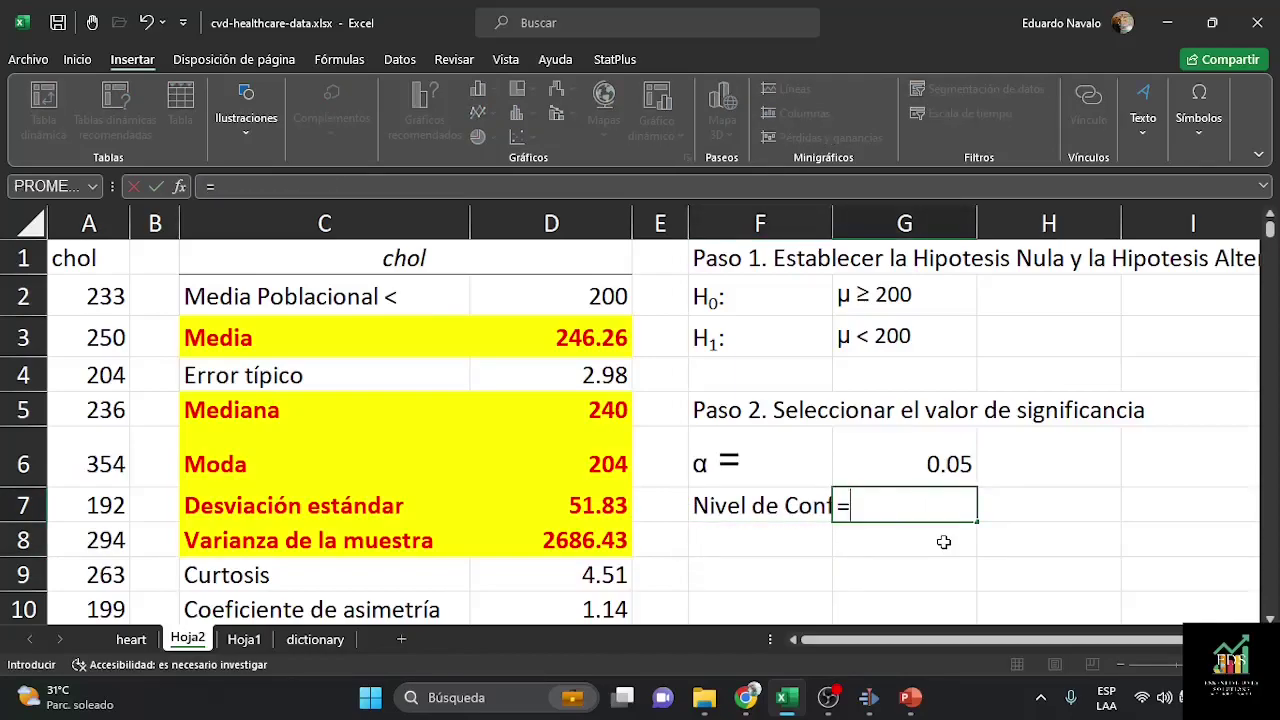
pyautogui.write('1-0.95')
pyautogui.press('Return')
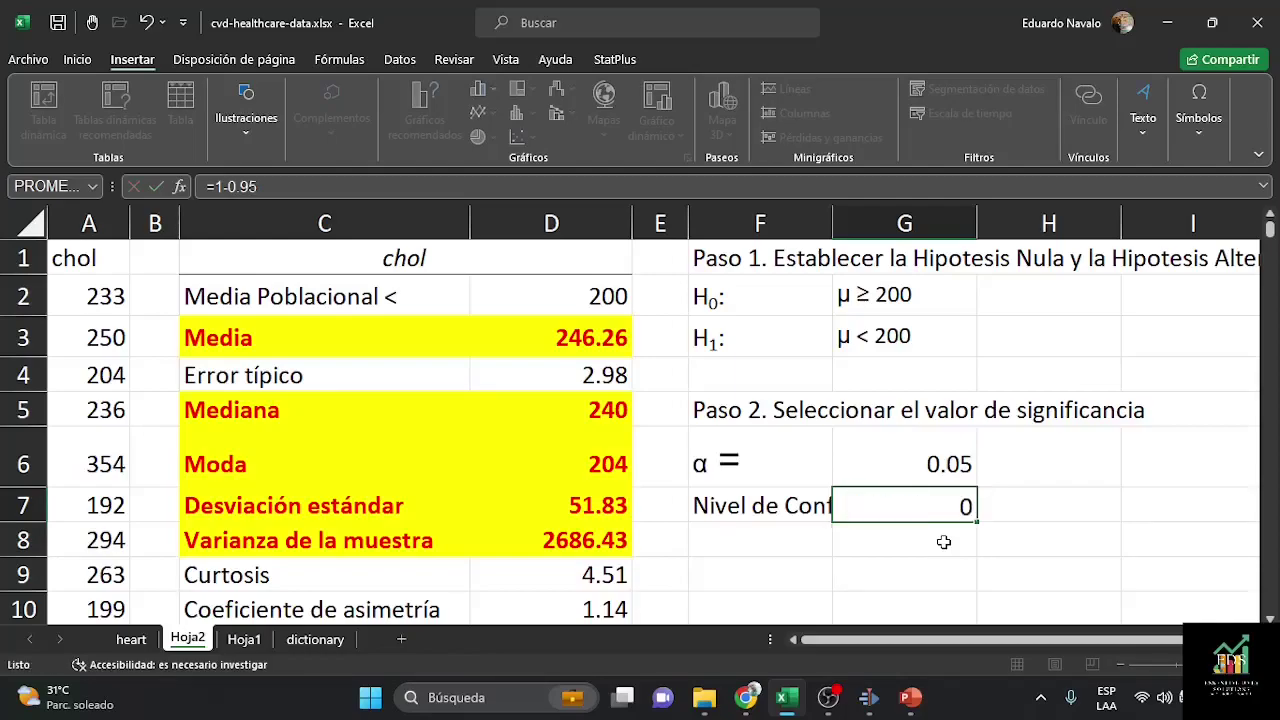
pyautogui.press('Up')
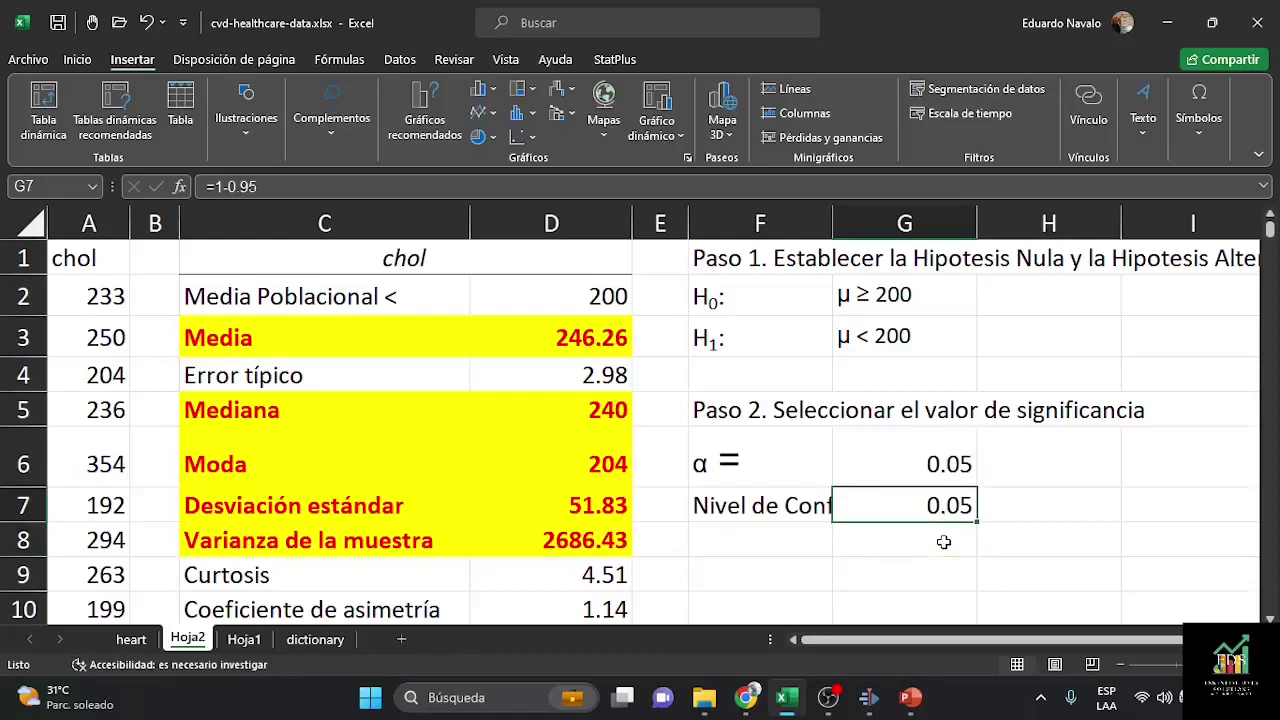
pyautogui.click(943, 542)
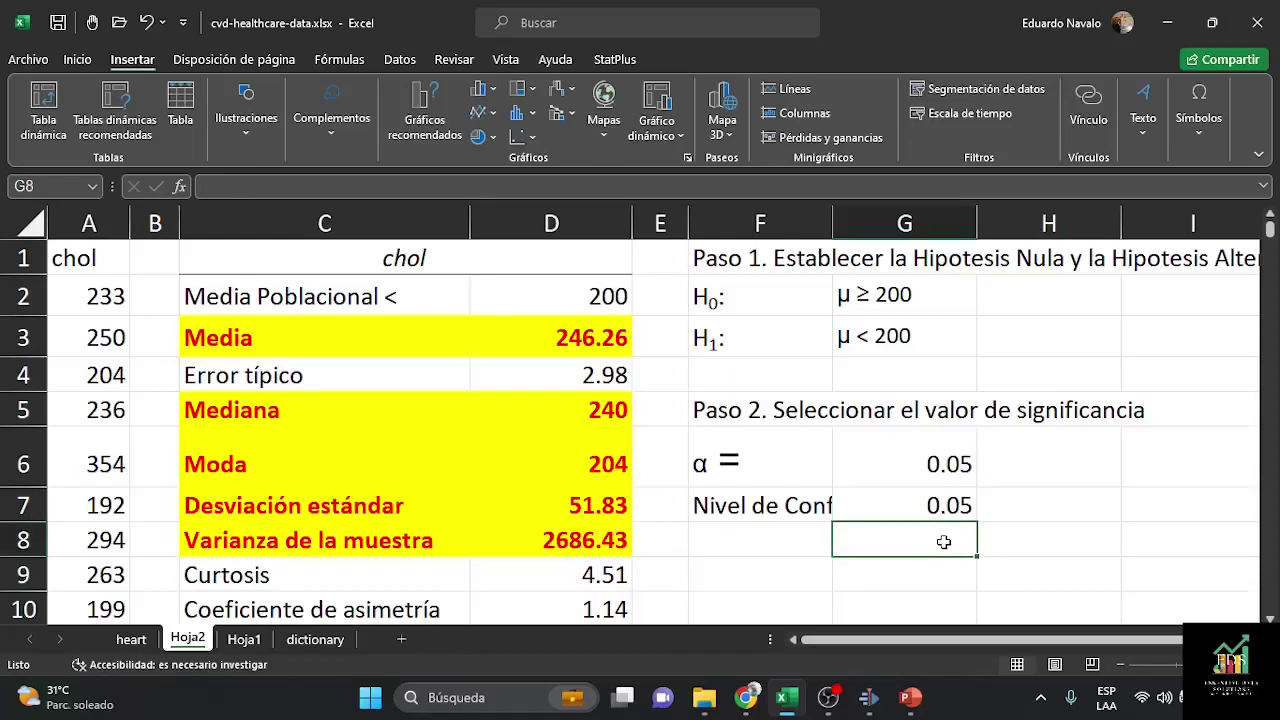
# Step: Replace the confidence level formula in G7 with the value 95%
pyautogui.press('Up')
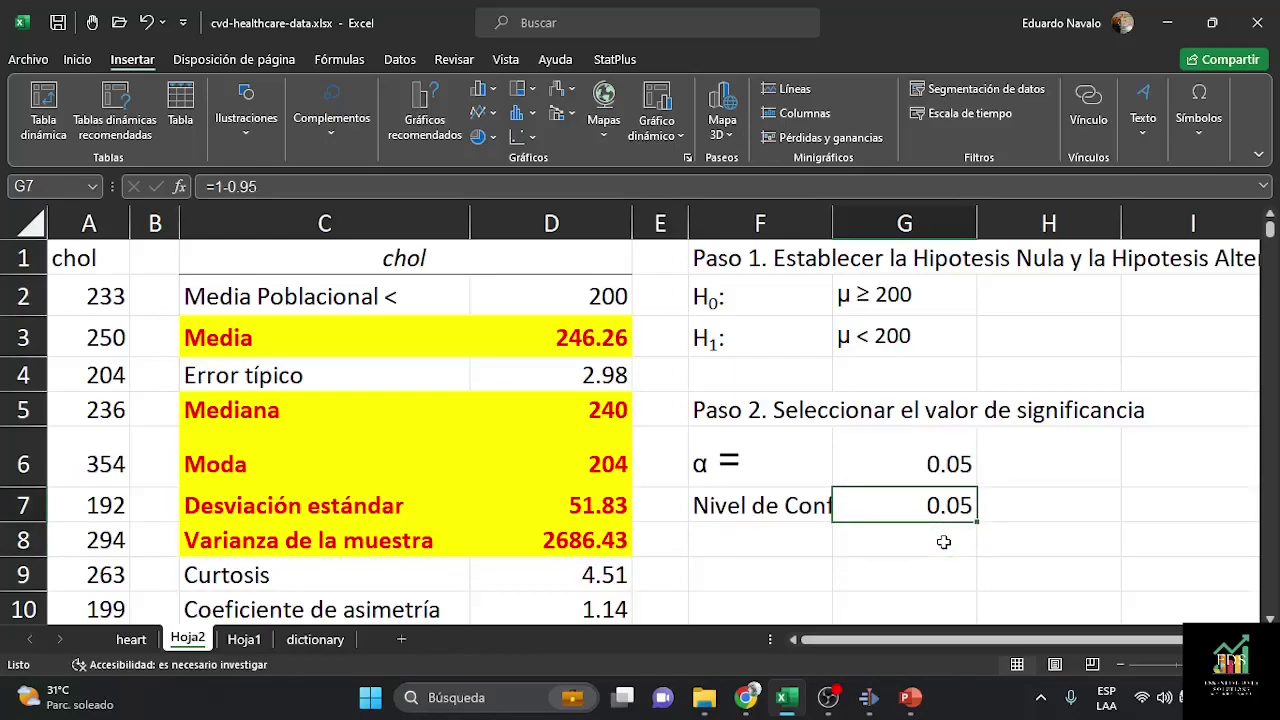
pyautogui.write('95%')
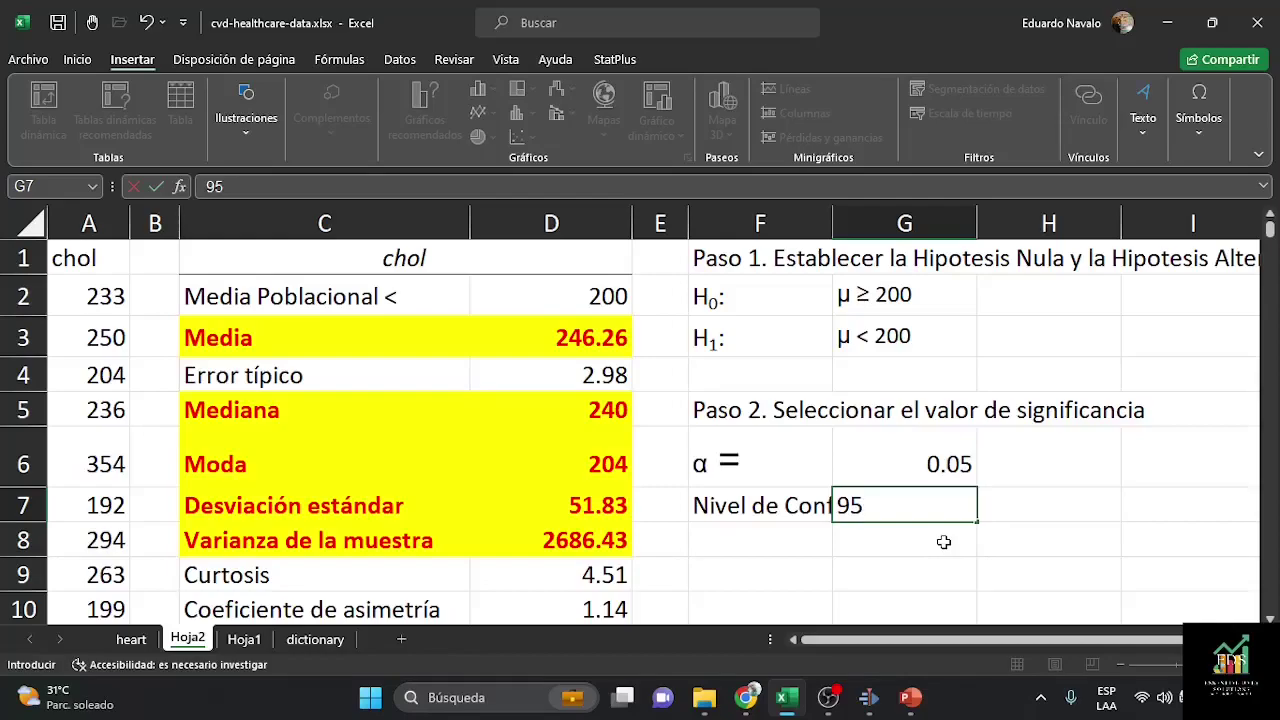
pyautogui.press('Return')
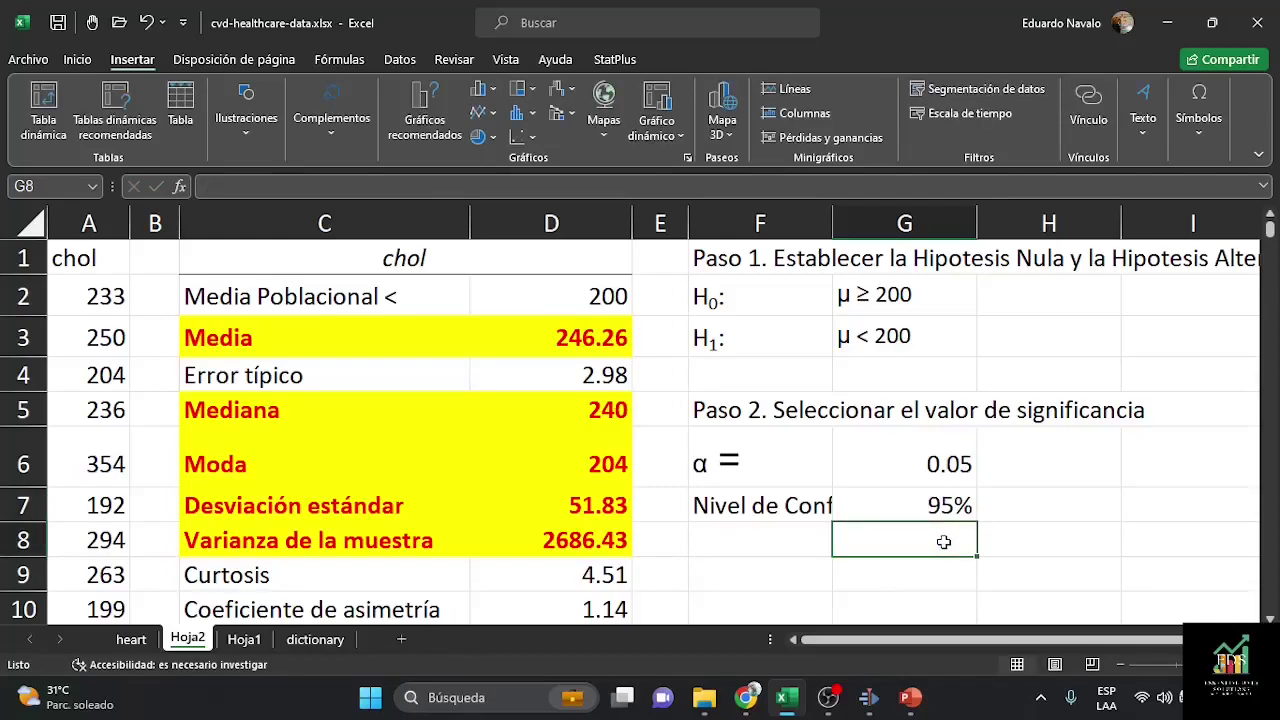
# Step: Enter the formula =1-G7 in G8, below the confidence level value
pyautogui.write('1-')
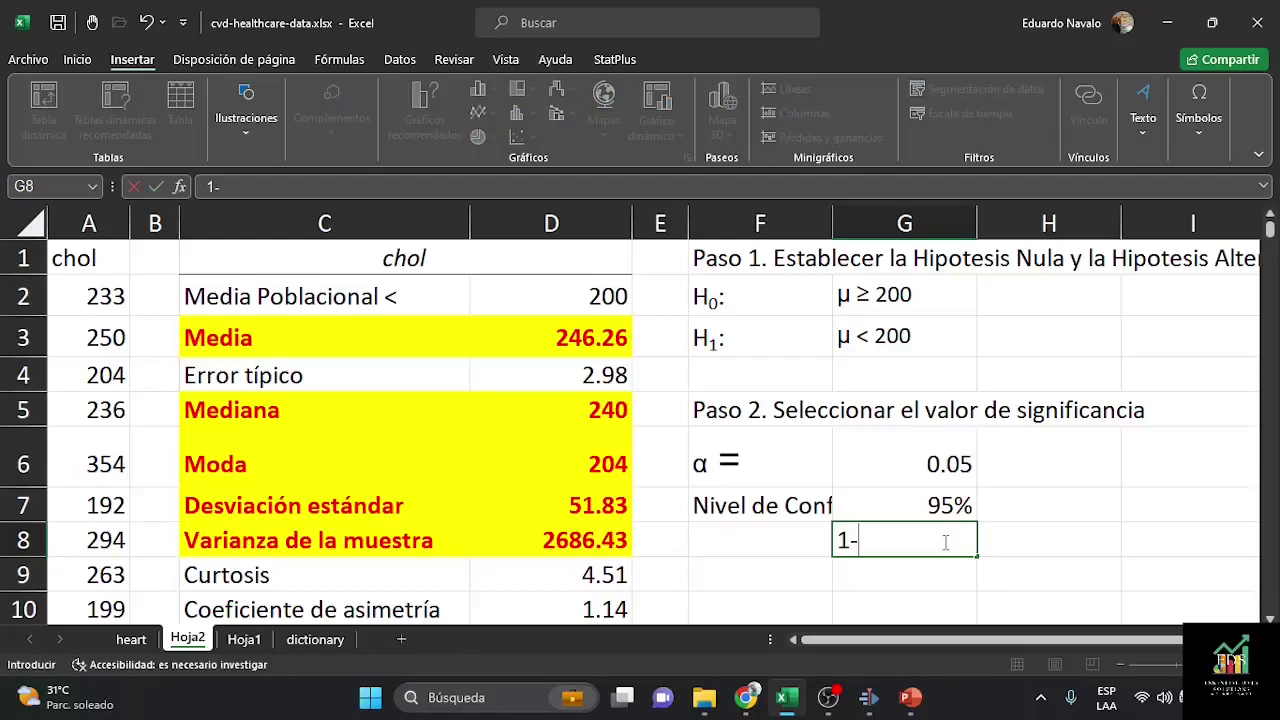
pyautogui.press('BackSpace')
pyautogui.press('BackSpace')
pyautogui.write('=1-')
pyautogui.press('Up')
pyautogui.press('Return')
pyautogui.click(944, 540)
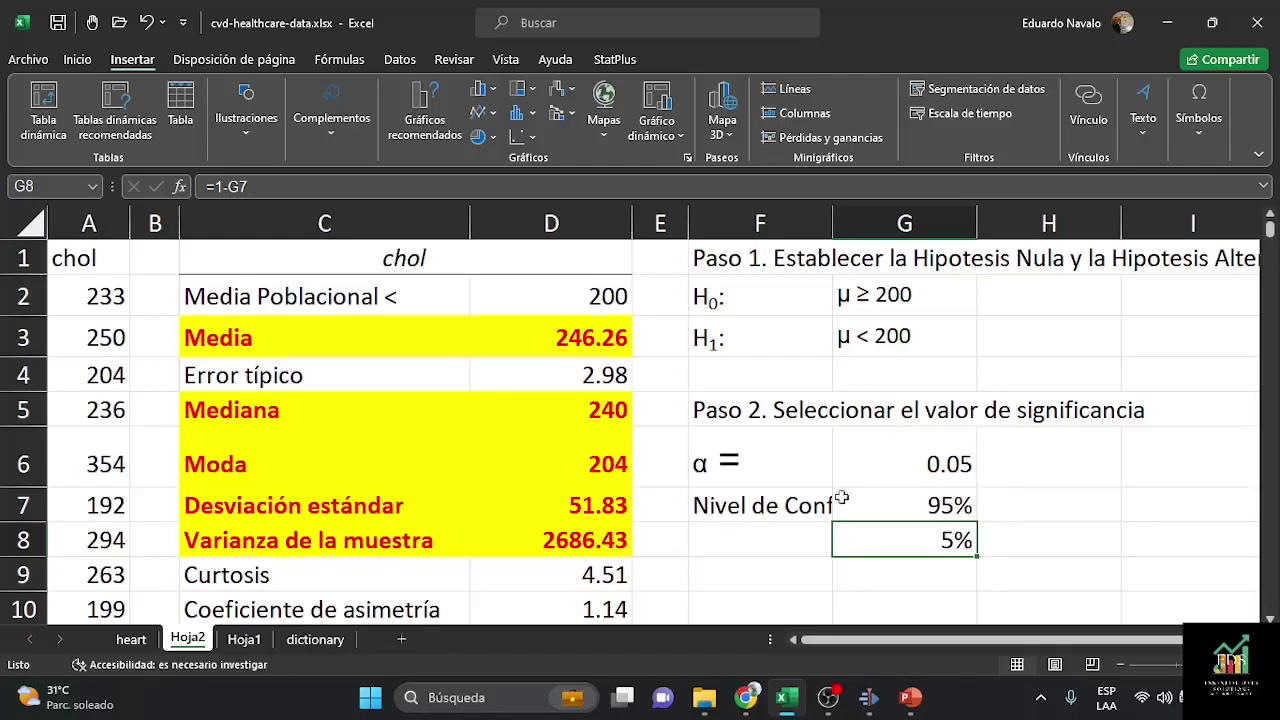
# Step: Enter the heading "Paso 3. Seleccionar el Estadístico de Prueba" in F9
pyautogui.scroll(-1, 823, 494)
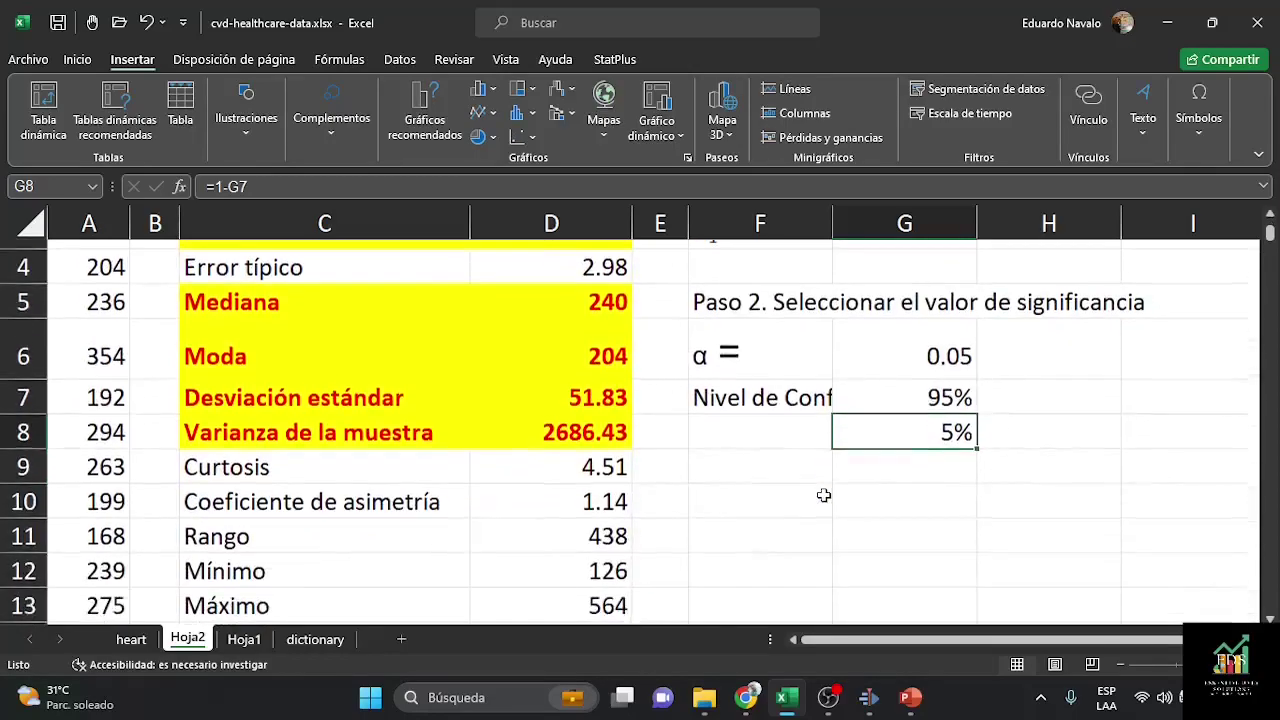
pyautogui.click(750, 458)
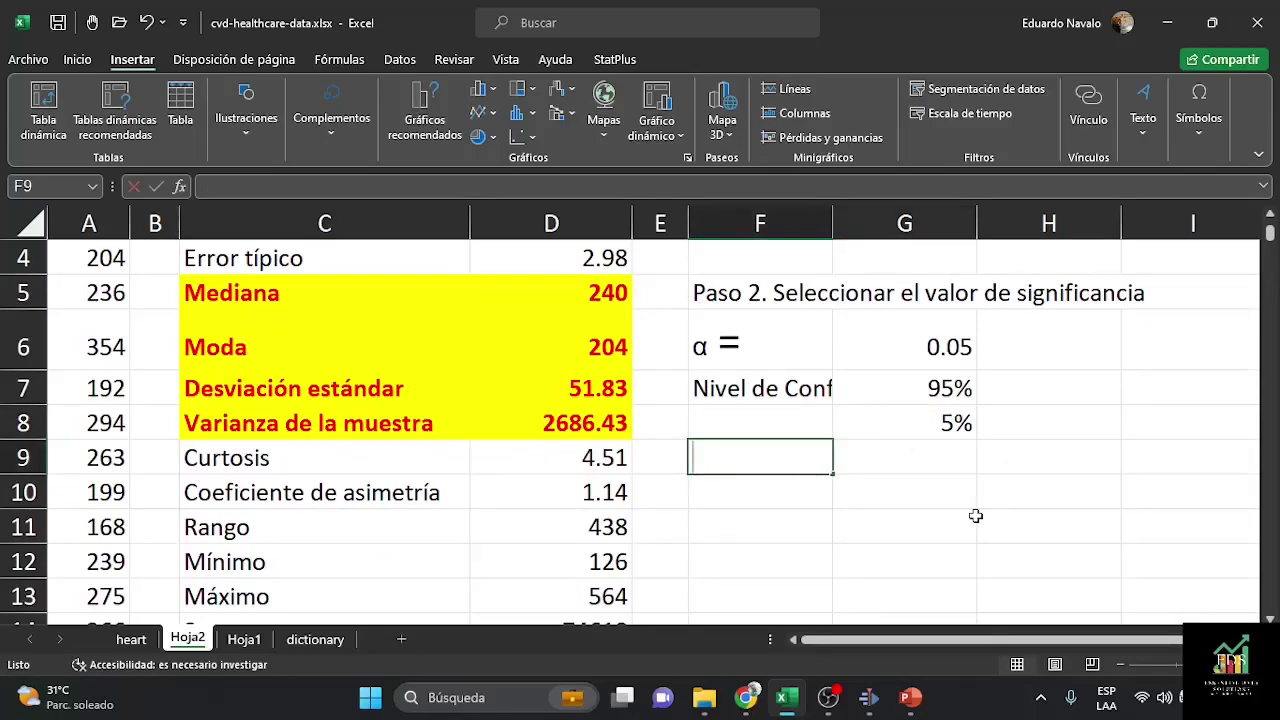
pyautogui.write('Paso 3. ')
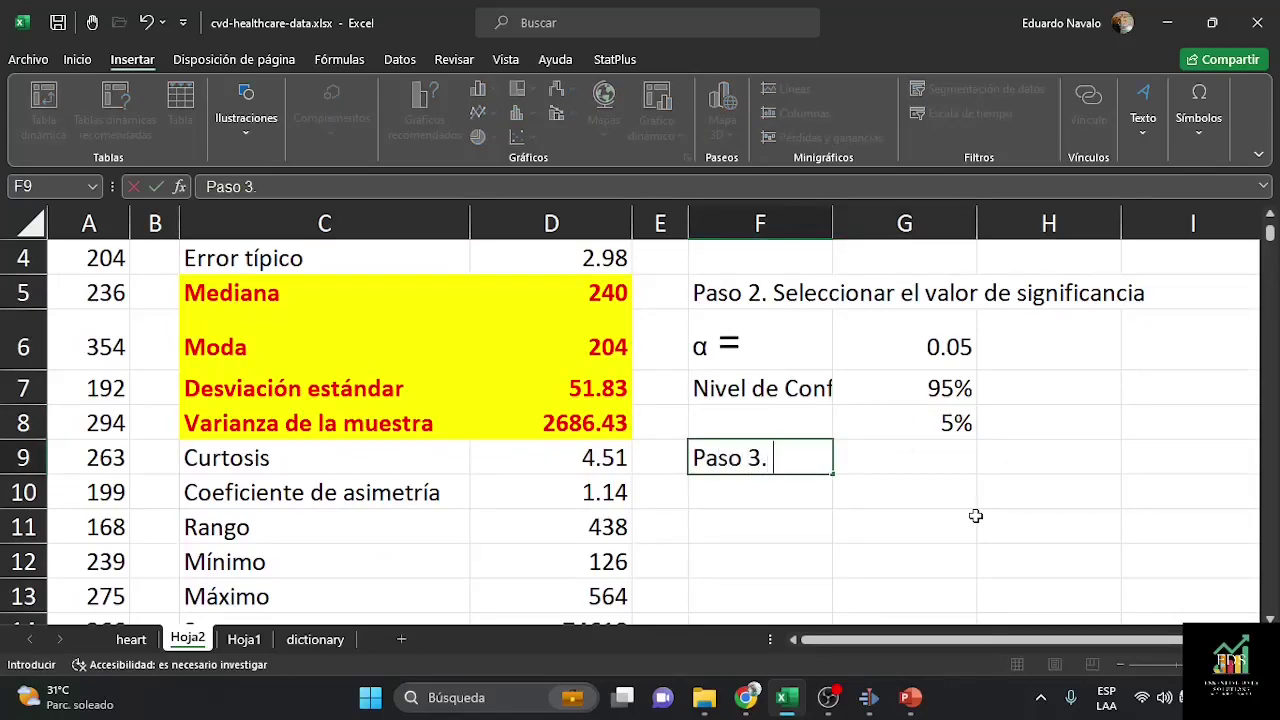
pyautogui.write('Selecci')
pyautogui.write('nar el')
pyautogui.press('BackSpace')
pyautogui.press('BackSpace')
pyautogui.press('BackSpace')
pyautogui.press('BackSpace')
pyautogui.press('BackSpace')
pyautogui.press('BackSpace')
pyautogui.write('onar el Estadístico de Prueba')
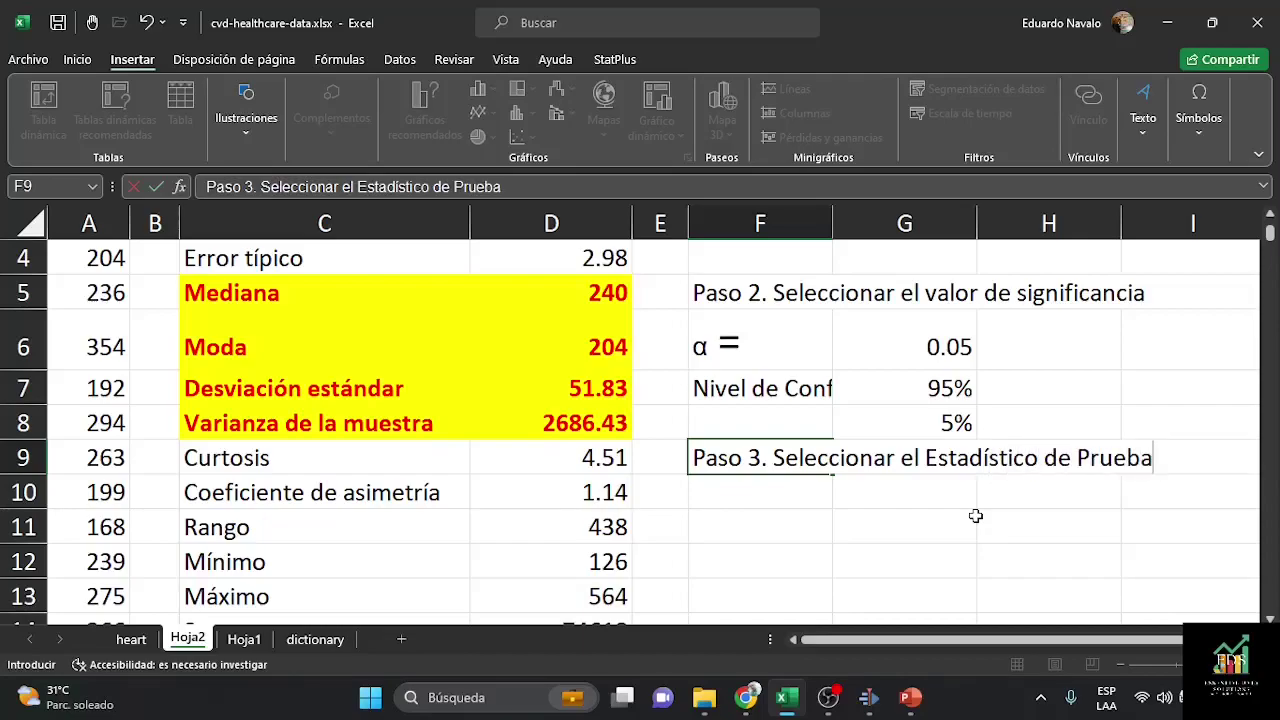
pyautogui.press('Return')
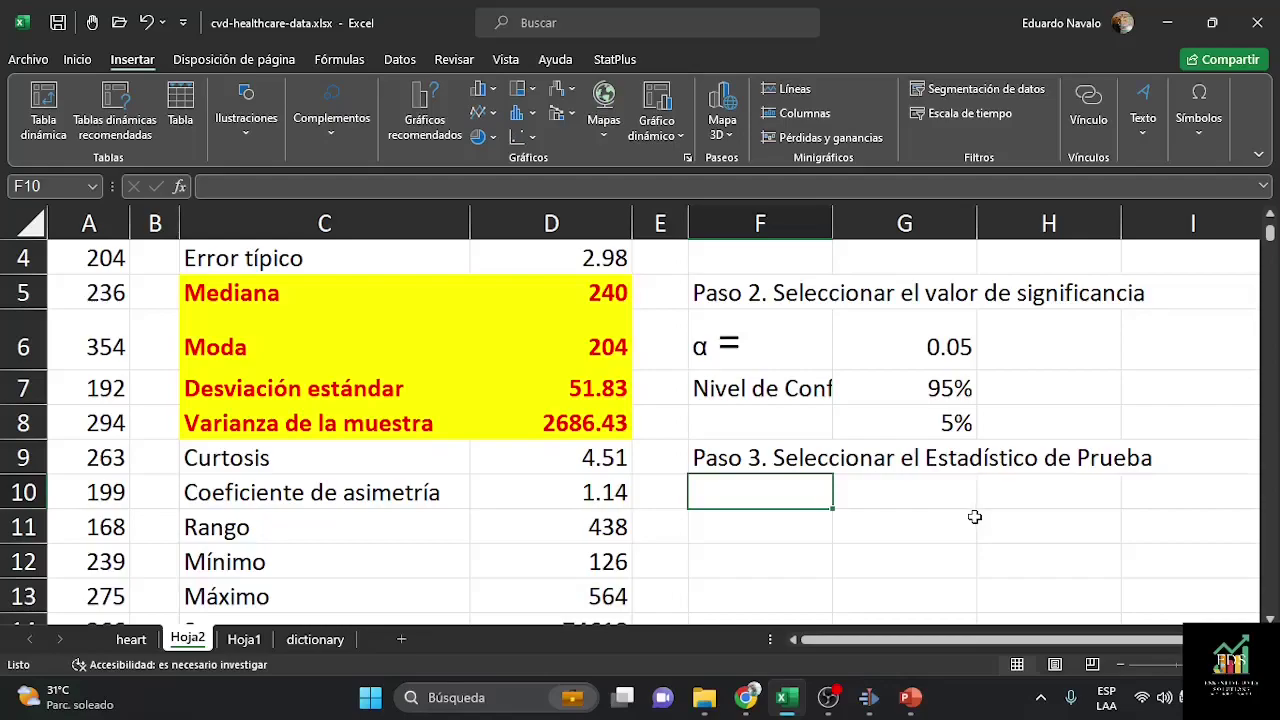
# Step: Insert a histogram chart of the chol data in column A
pyautogui.scroll(1, 975, 515)
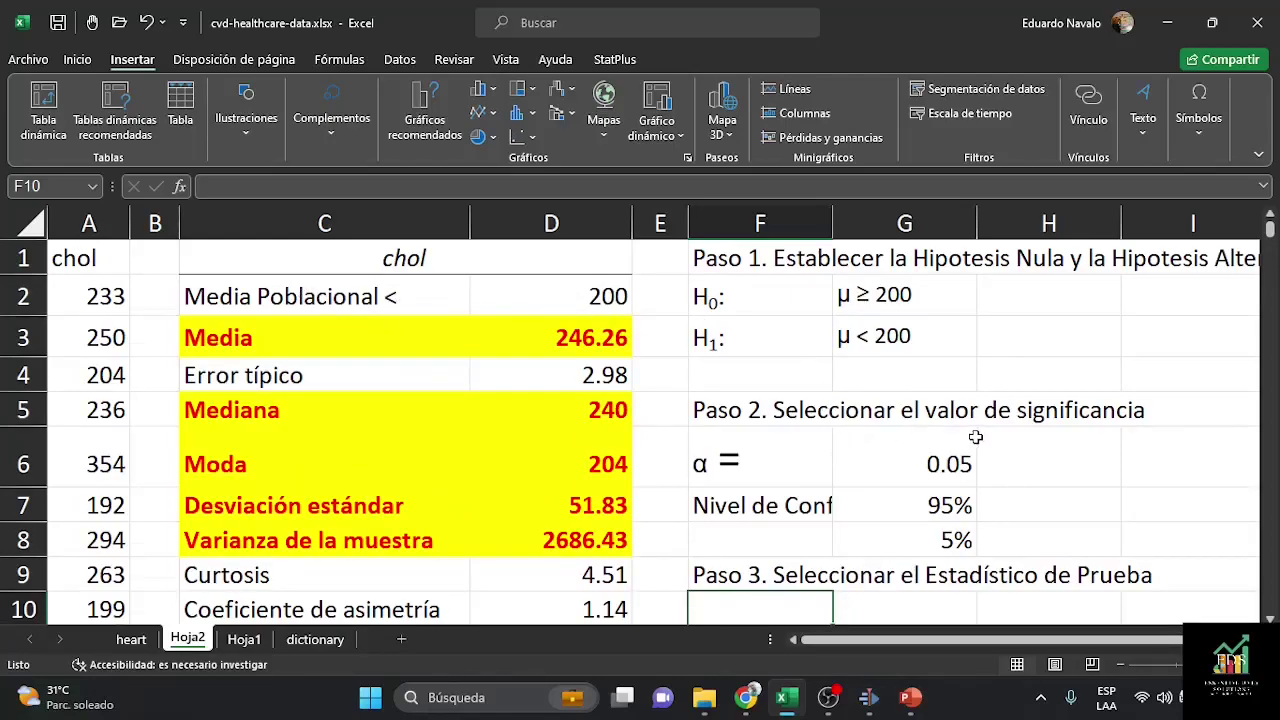
pyautogui.scroll(-3, 930, 430)
pyautogui.scroll(3, 961, 436)
pyautogui.scroll(-3, 522, 460)
pyautogui.scroll(1, 522, 459)
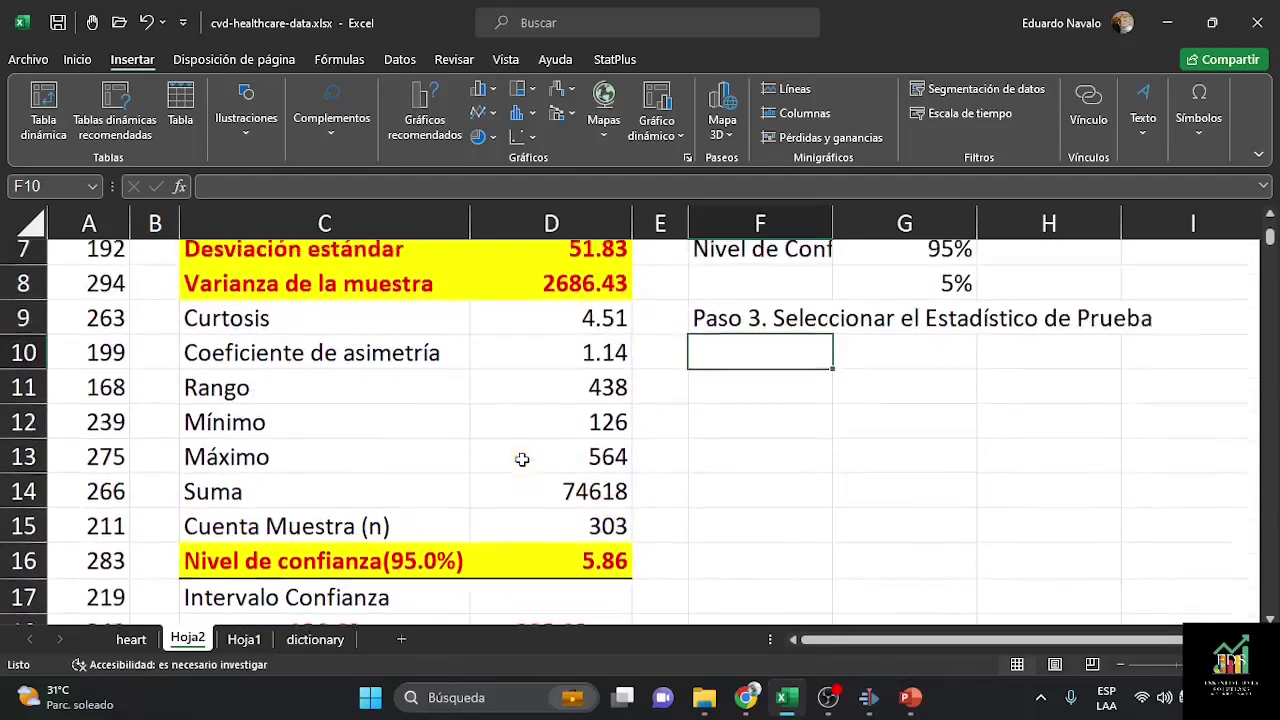
pyautogui.scroll(2, 522, 459)
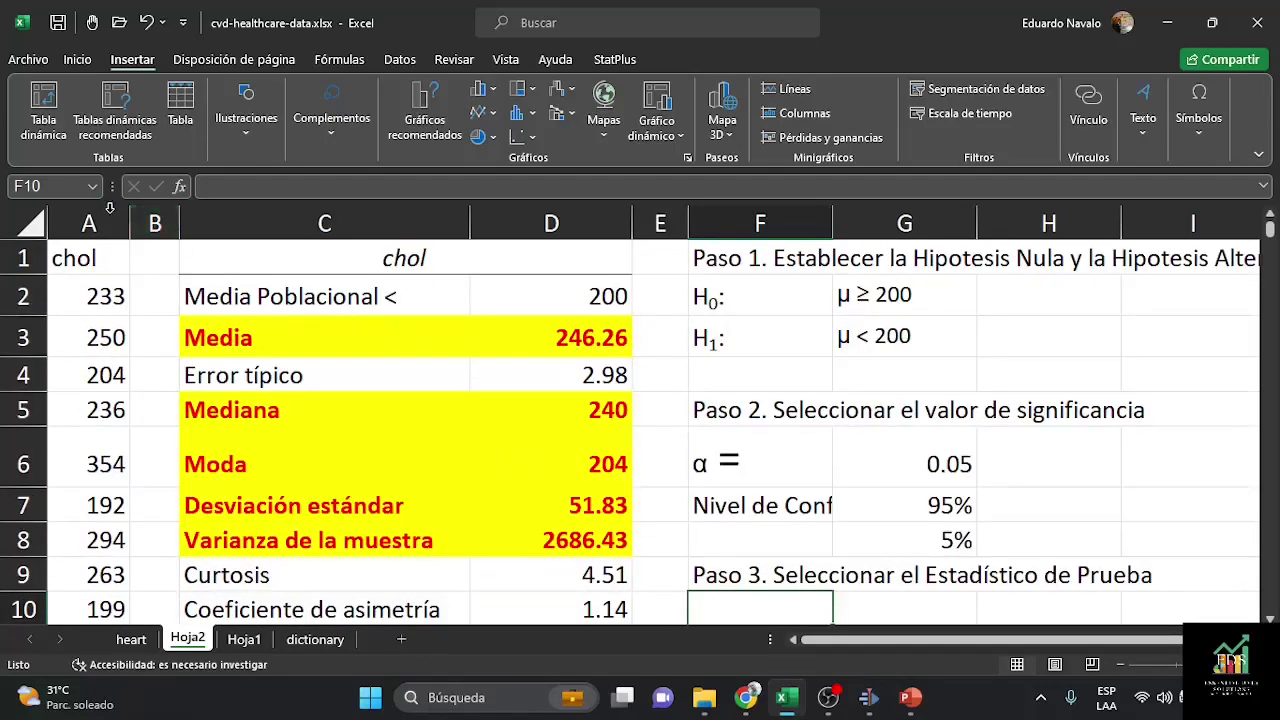
pyautogui.click(88, 222)
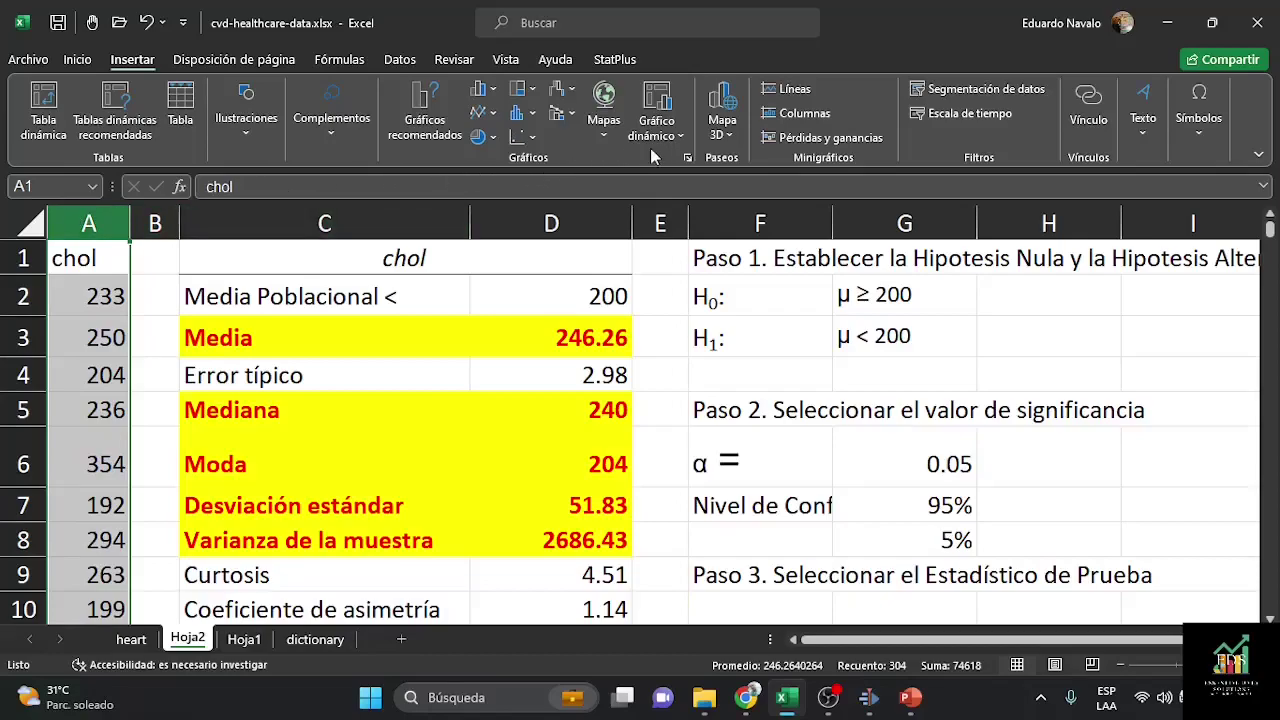
pyautogui.click(688, 158)
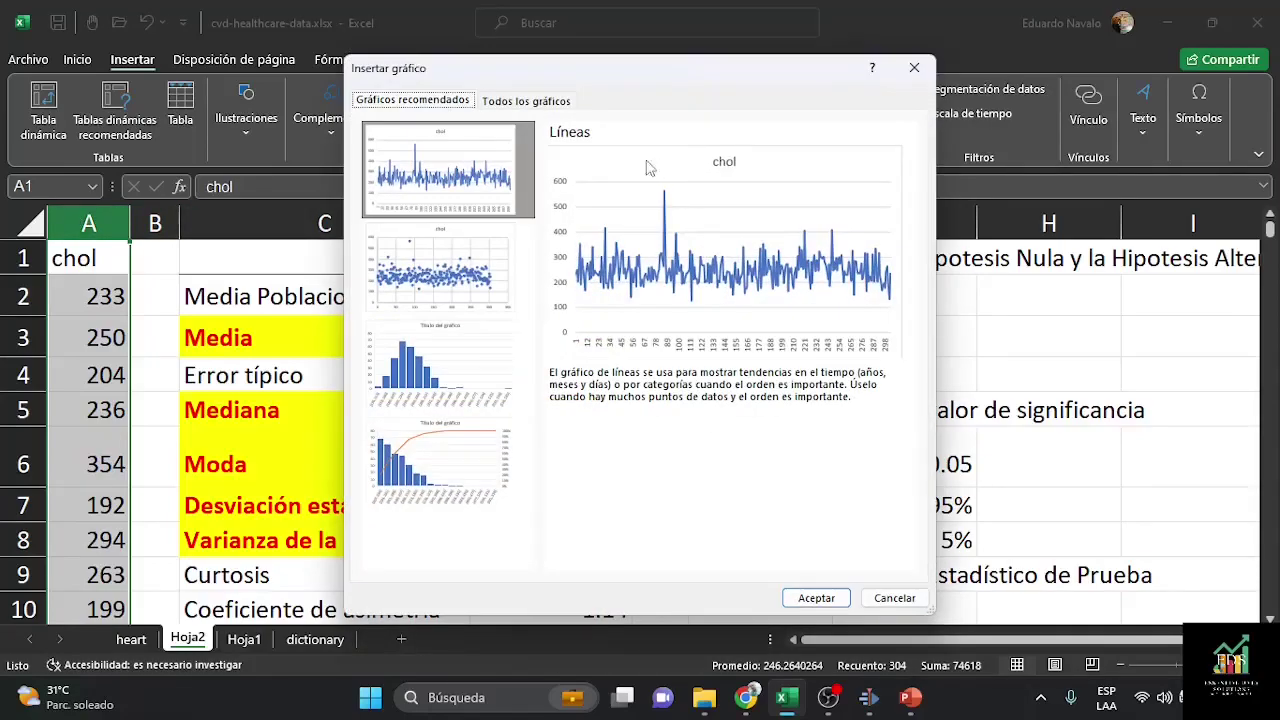
pyautogui.click(513, 103)
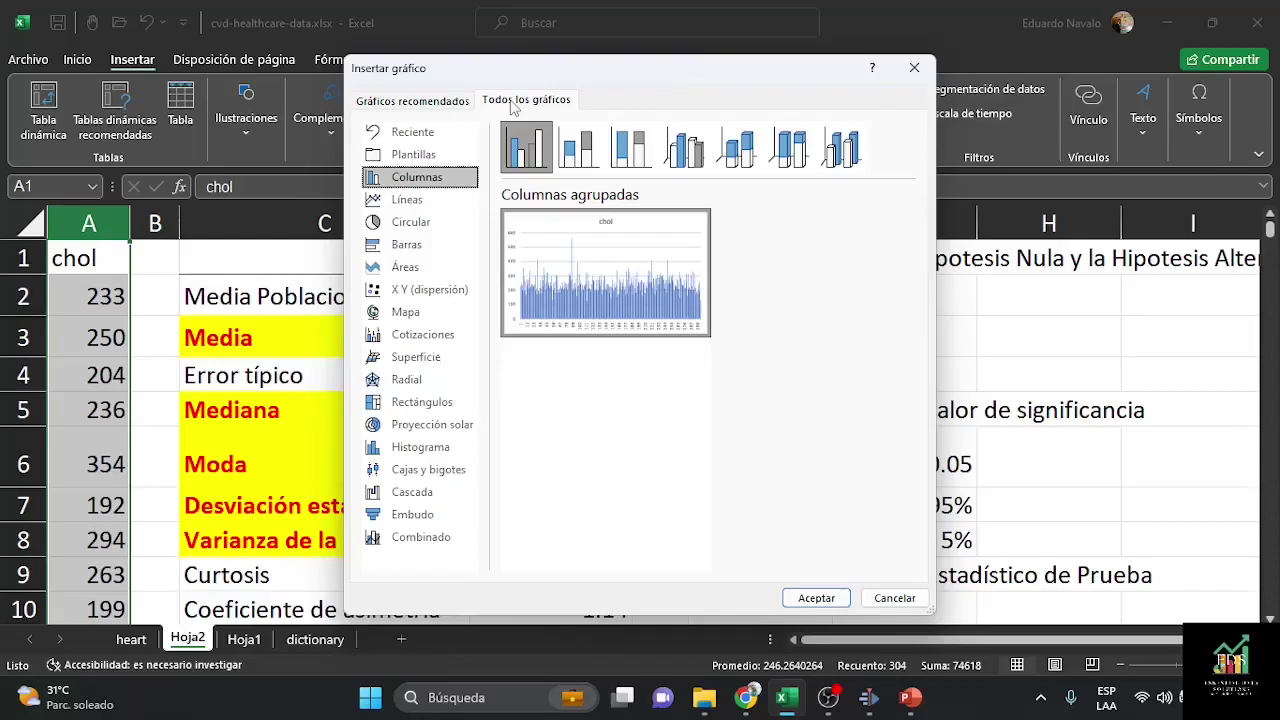
pyautogui.click(437, 451)
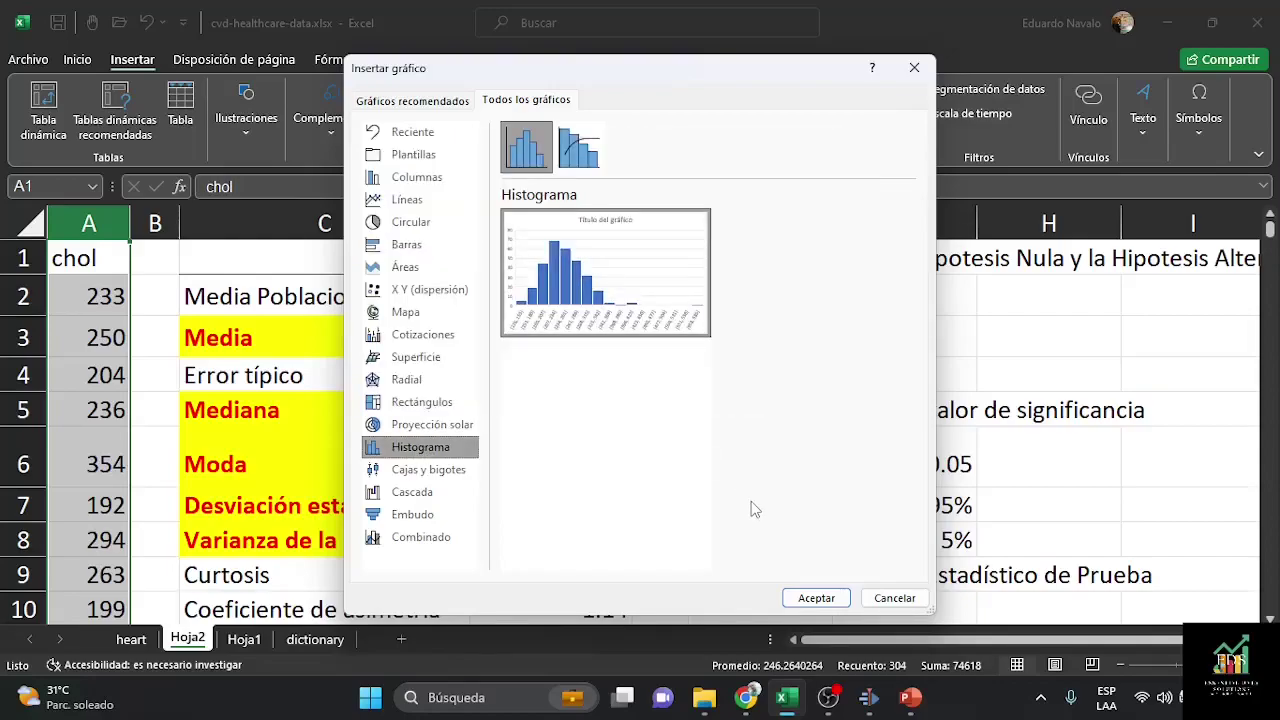
pyautogui.click(817, 600)
# Step: Move the histogram up to the first rows of the sheet, over columns C to F
pyautogui.scroll(-3, 667, 385)
pyautogui.scroll(2, 665, 380)
pyautogui.moveTo(1045, 595); pyautogui.dragTo(771, 403)
pyautogui.scroll(1, 806, 434)
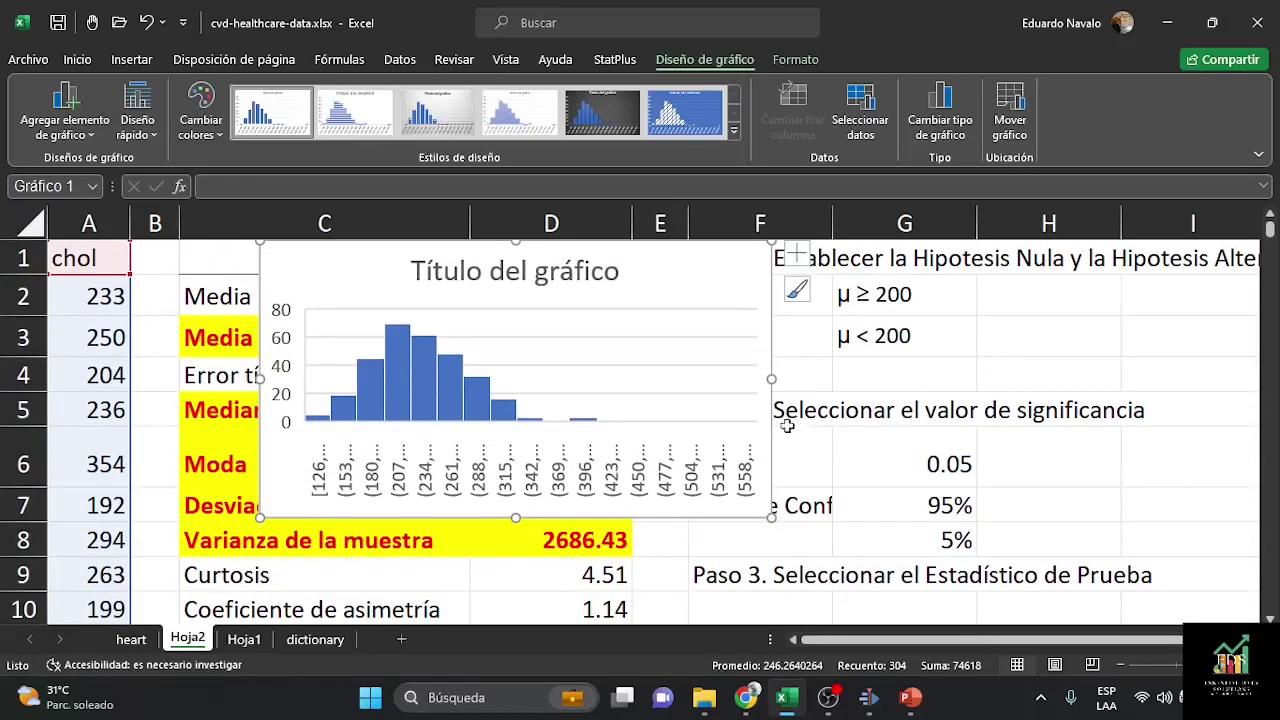
# Step: Delete the placeholder title from the histogram, keeping the chart itself
pyautogui.click(510, 275)
pyautogui.click(543, 297)
pyautogui.press('Delete')
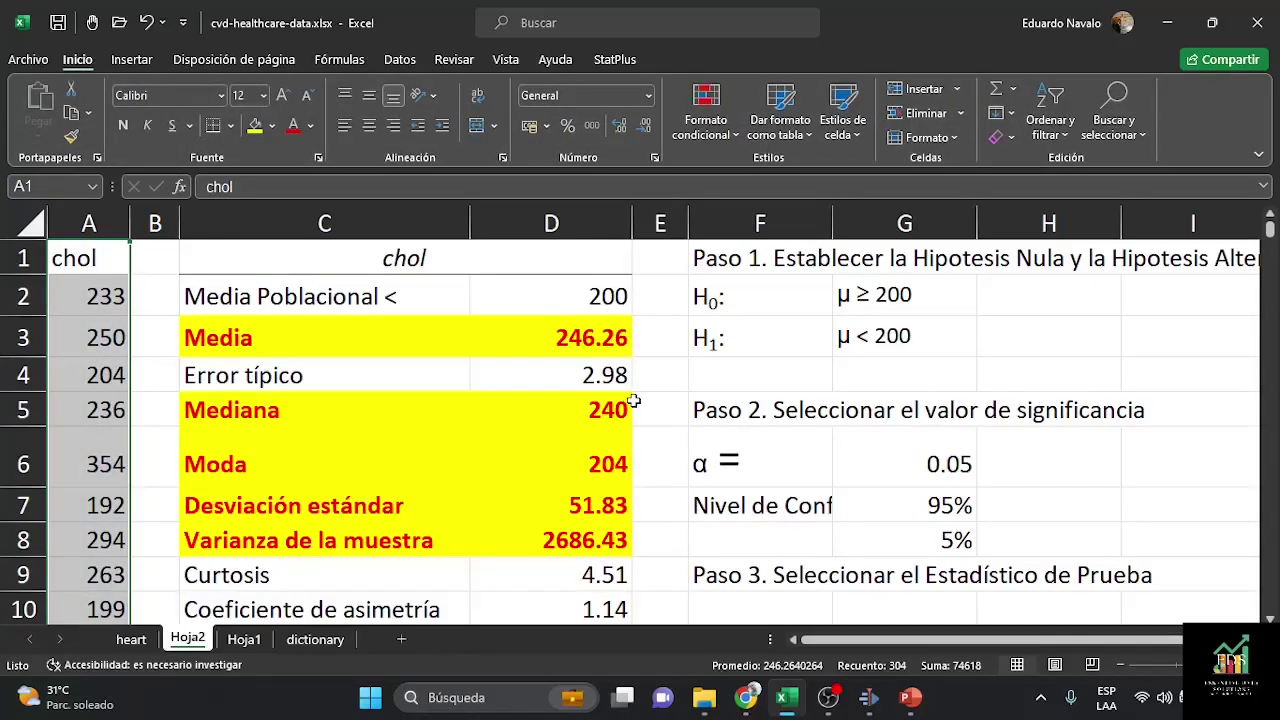
pyautogui.hotkey('ctrl', 'z')
pyautogui.click(546, 285)
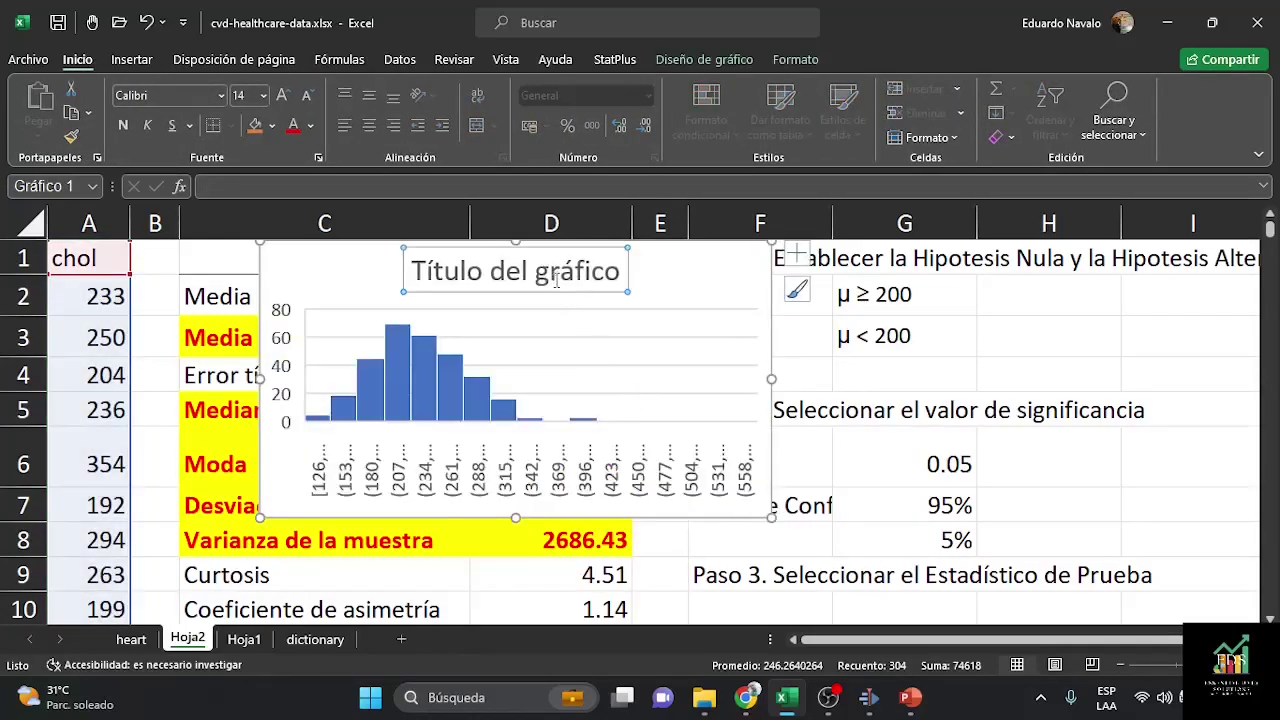
pyautogui.press('Delete')
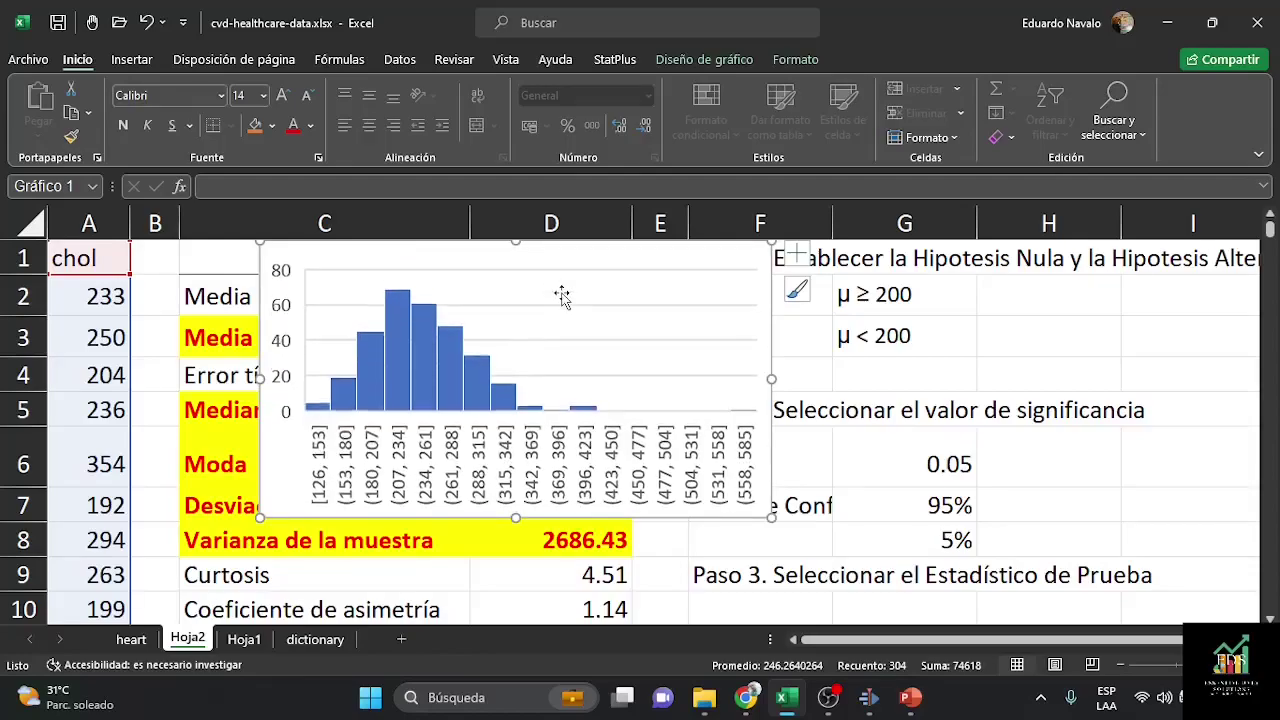
pyautogui.click(401, 60)
pyautogui.click(996, 88)
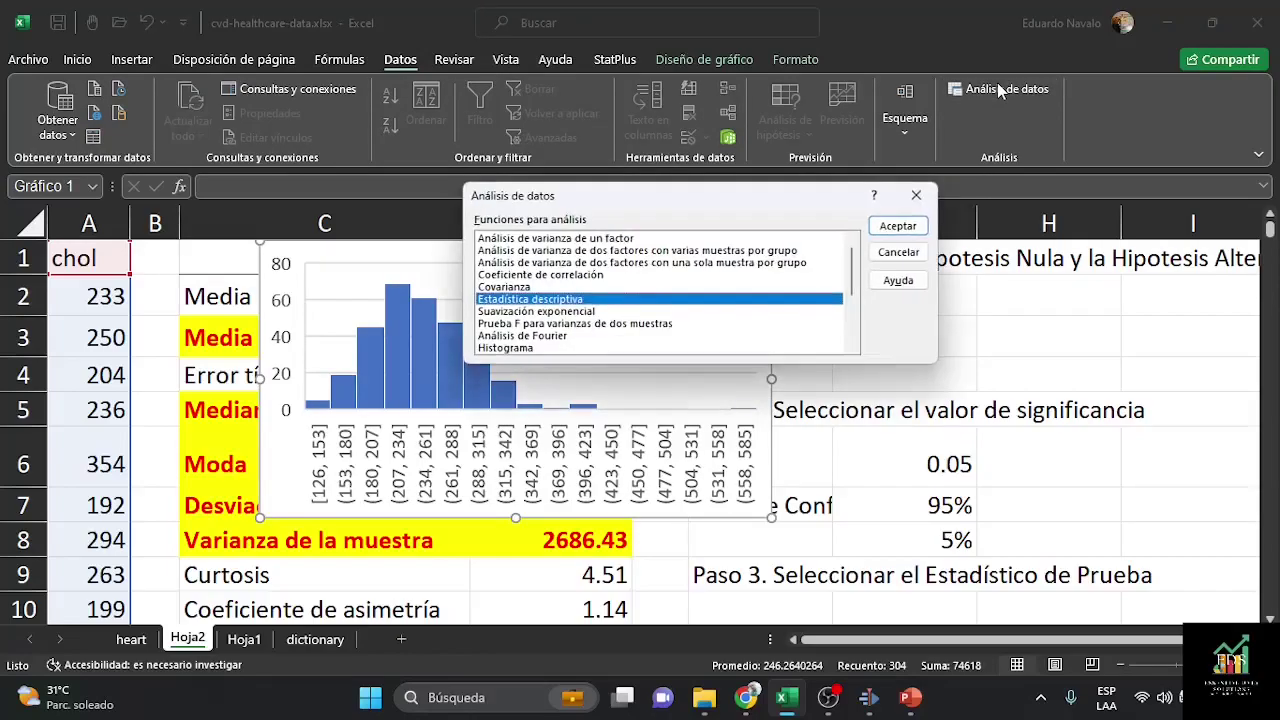
pyautogui.click(523, 349)
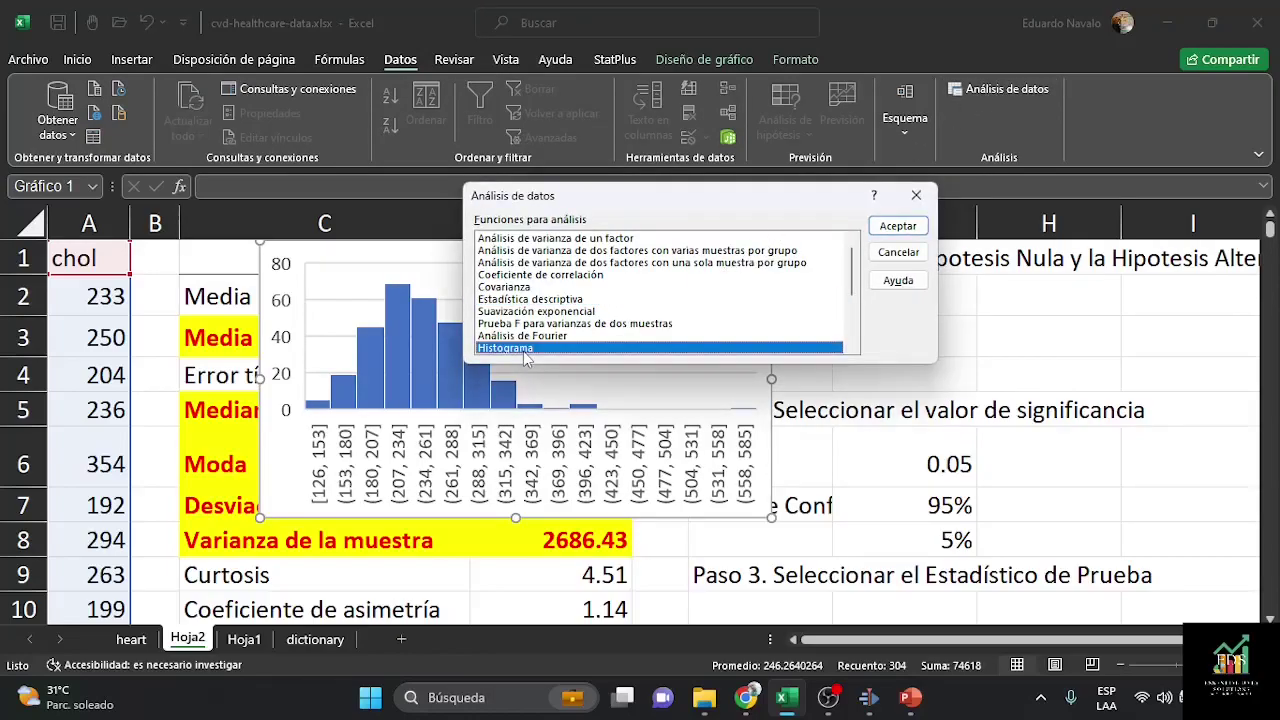
pyautogui.scroll(-1, 655, 312)
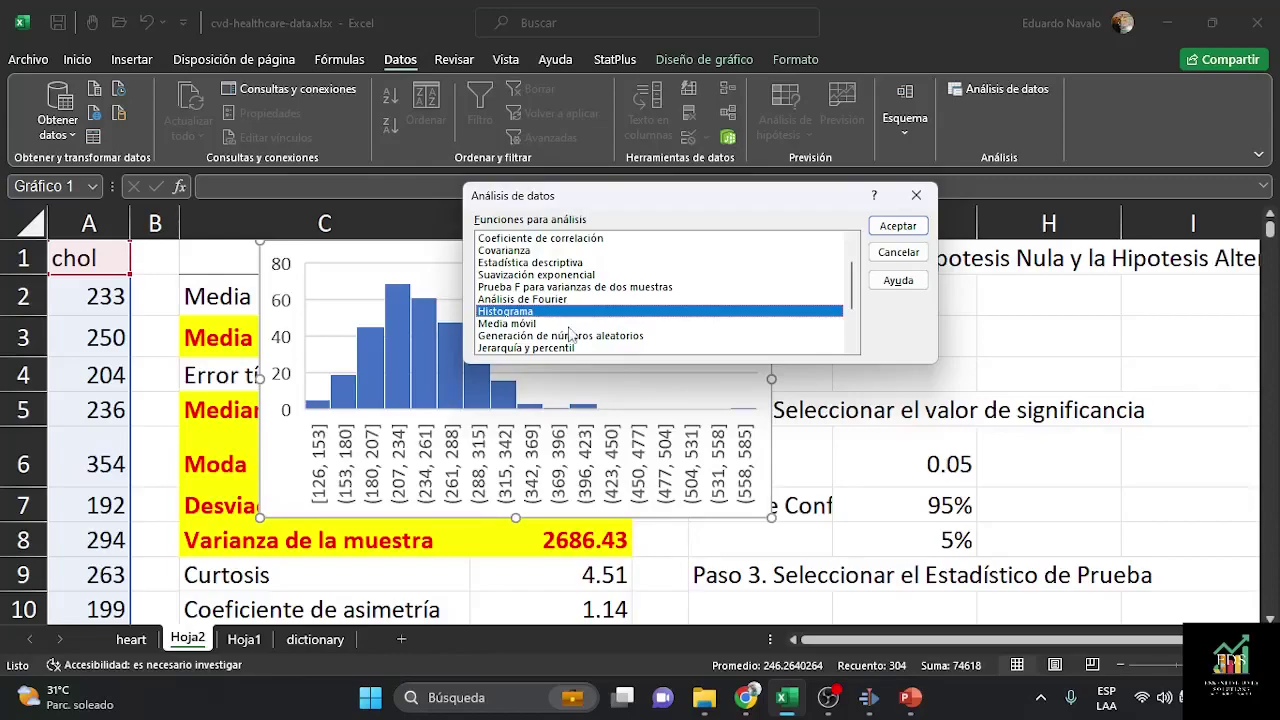
pyautogui.click(895, 229)
pyautogui.moveTo(684, 162); pyautogui.dragTo(765, 186)
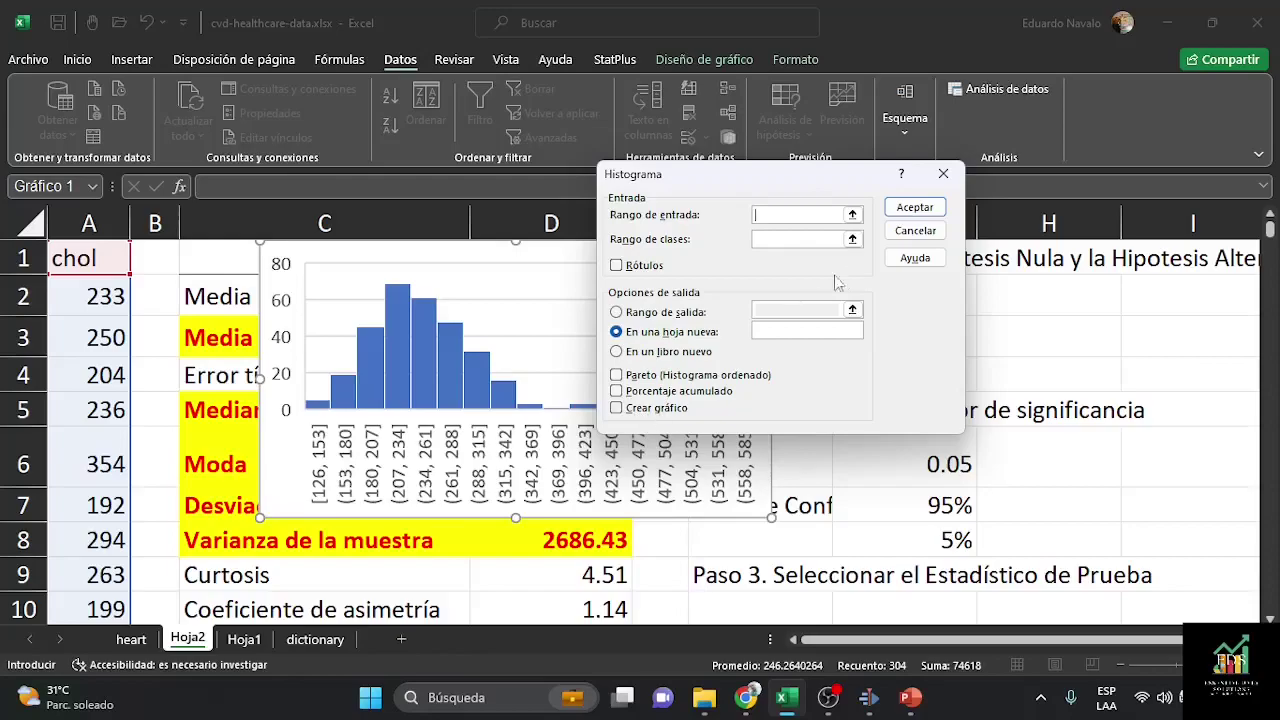
pyautogui.click(915, 231)
pyautogui.click(976, 281)
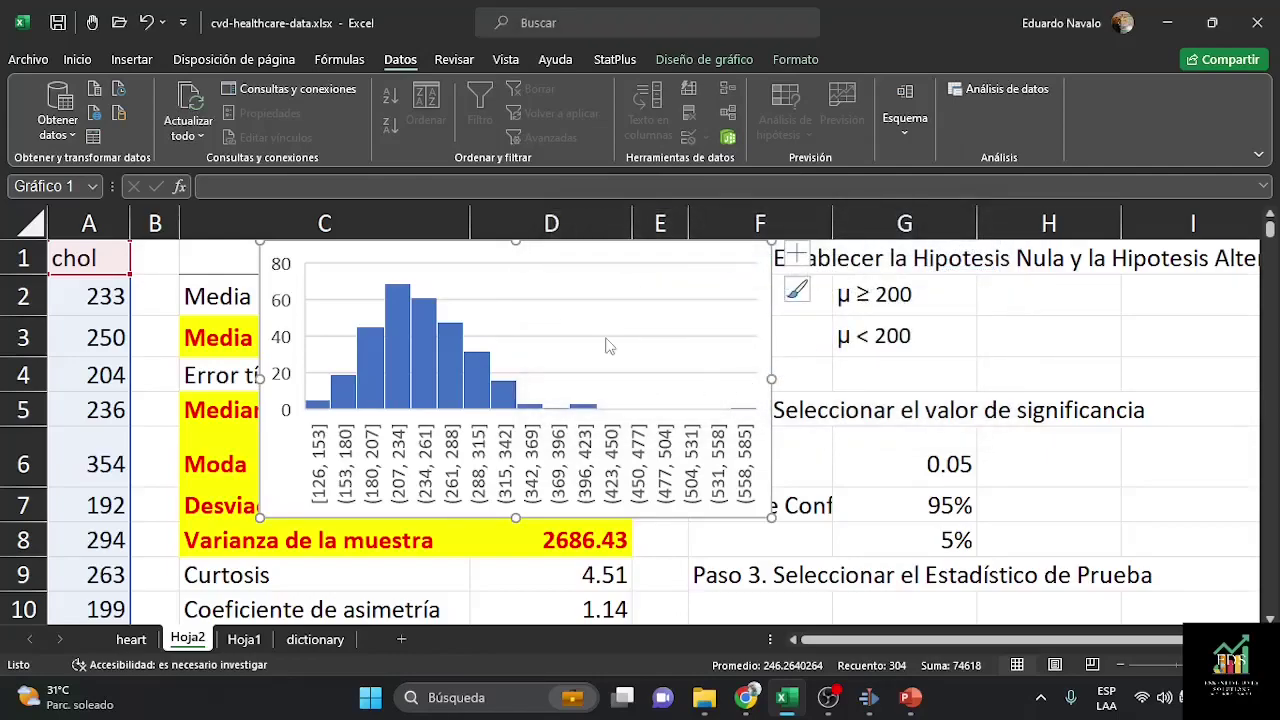
pyautogui.click(453, 470)
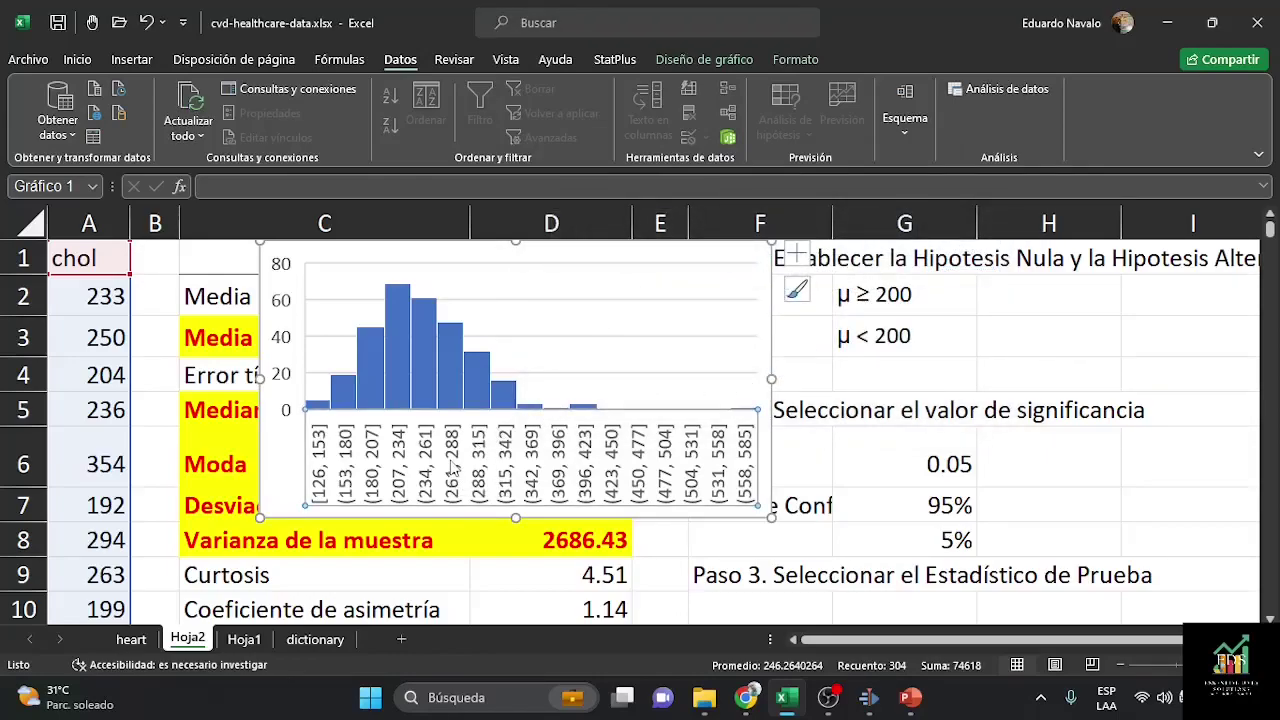
pyautogui.click(77, 59)
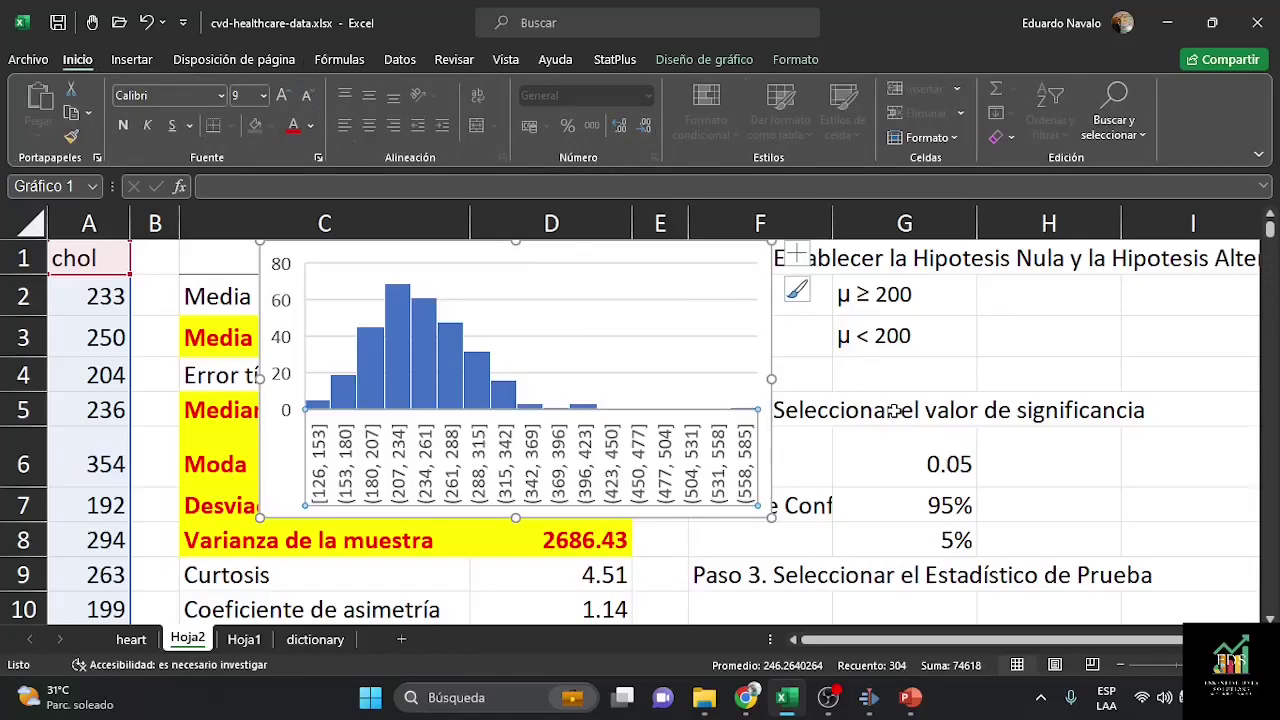
pyautogui.scroll(-1, 752, 346)
pyautogui.scroll(1, 752, 346)
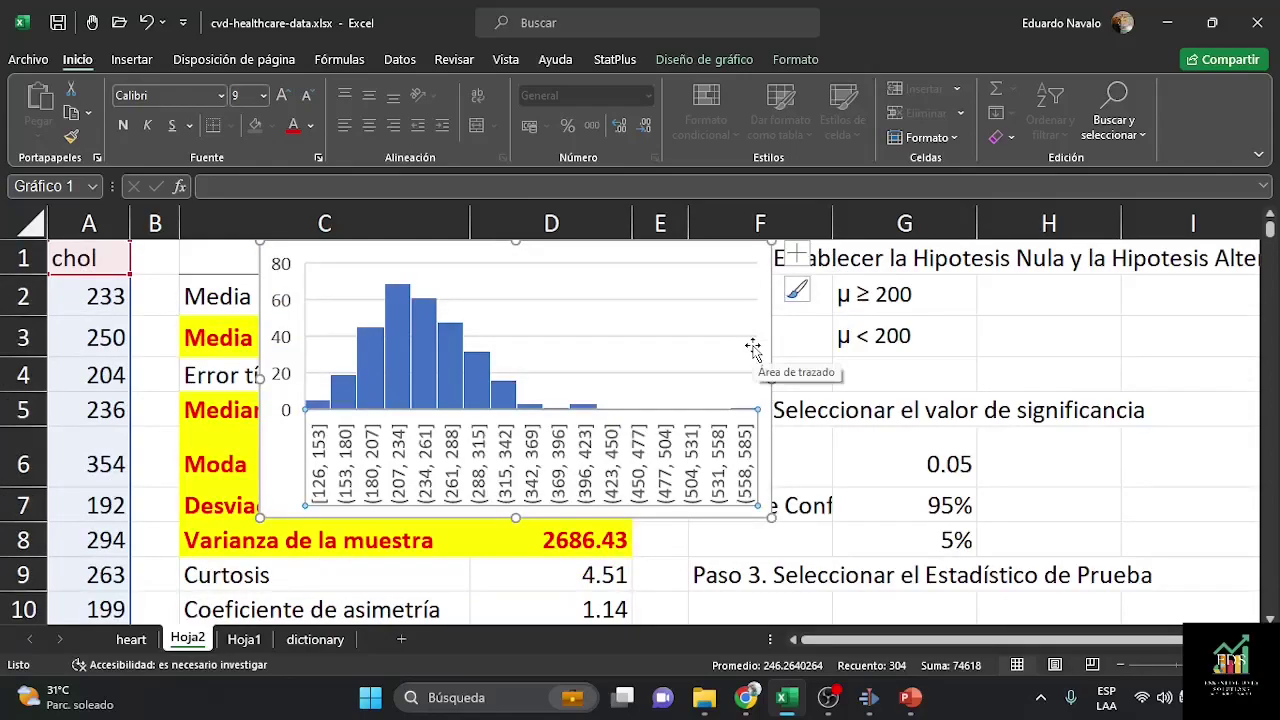
# Step: Reposition the histogram beside the statistics table, over columns E to I between the Paso 1 and Paso 3 headings
pyautogui.moveTo(630, 520); pyautogui.dragTo(620, 598)
pyautogui.scroll(-1, 649, 458)
pyautogui.scroll(1, 648, 462)
pyautogui.scroll(1, 648, 462)
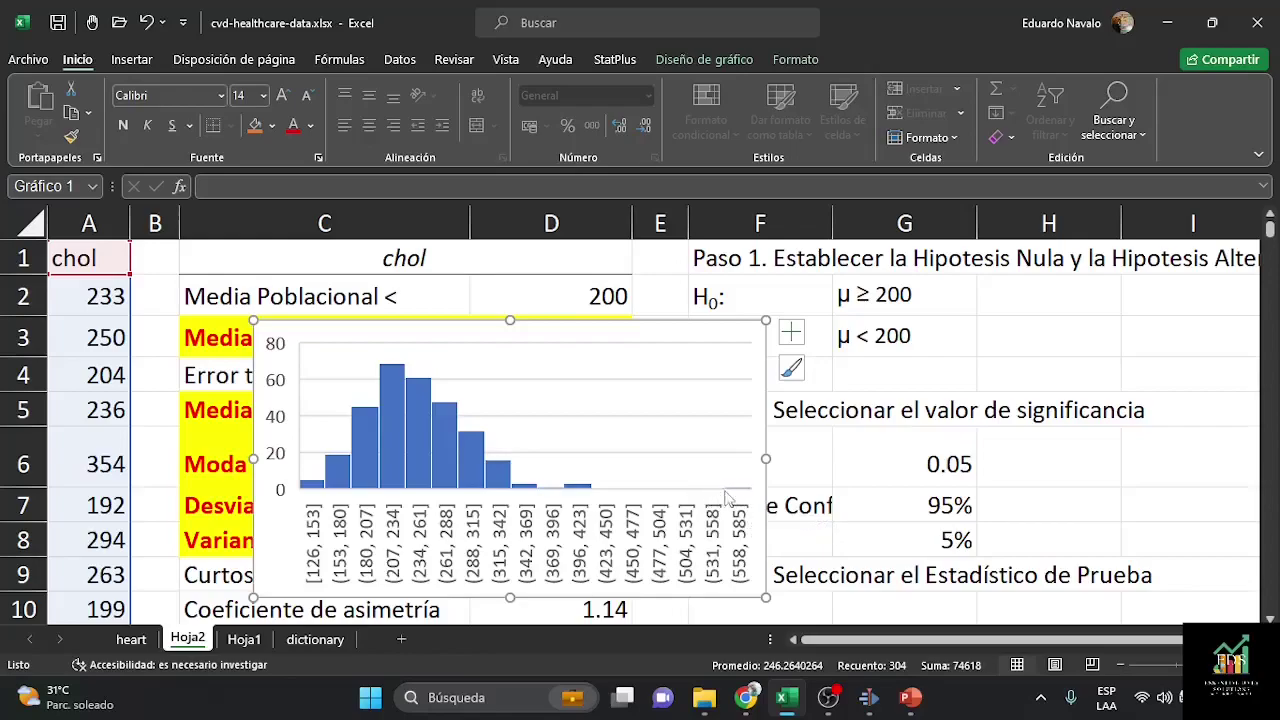
pyautogui.moveTo(643, 333); pyautogui.dragTo(1074, 284)
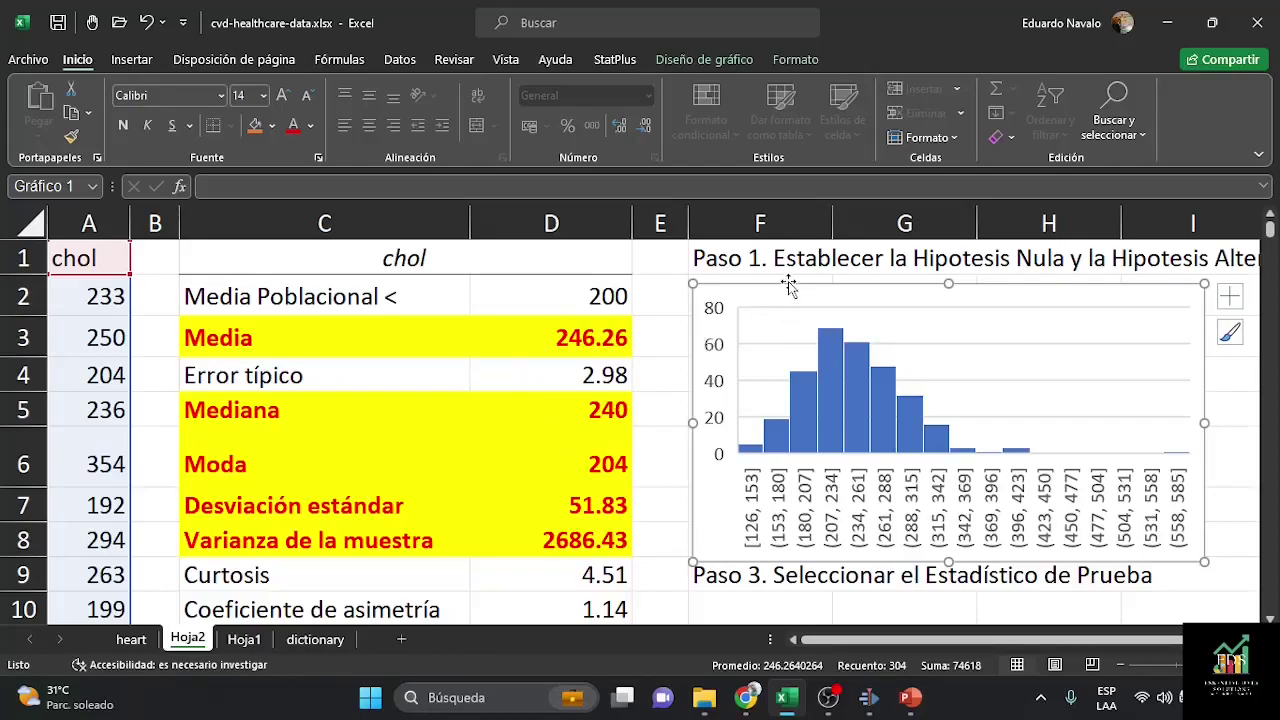
pyautogui.moveTo(788, 281); pyautogui.dragTo(347, 277)
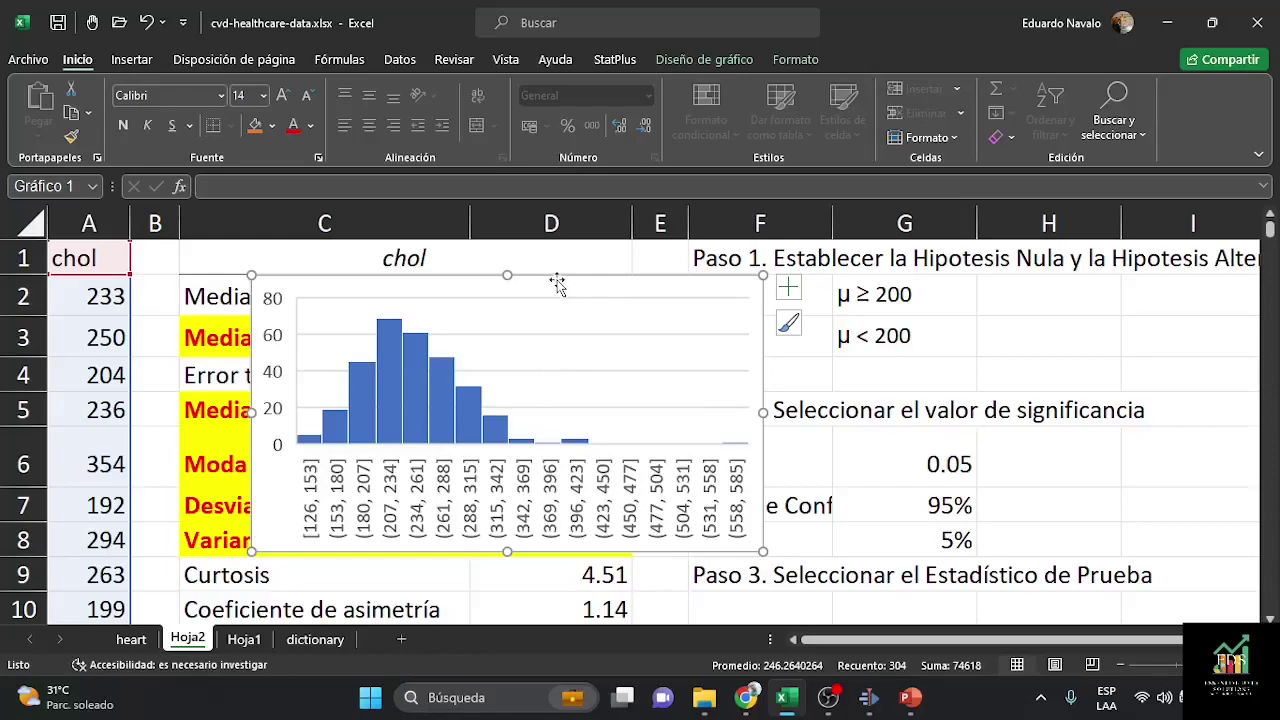
pyautogui.moveTo(555, 281); pyautogui.dragTo(485, 289)
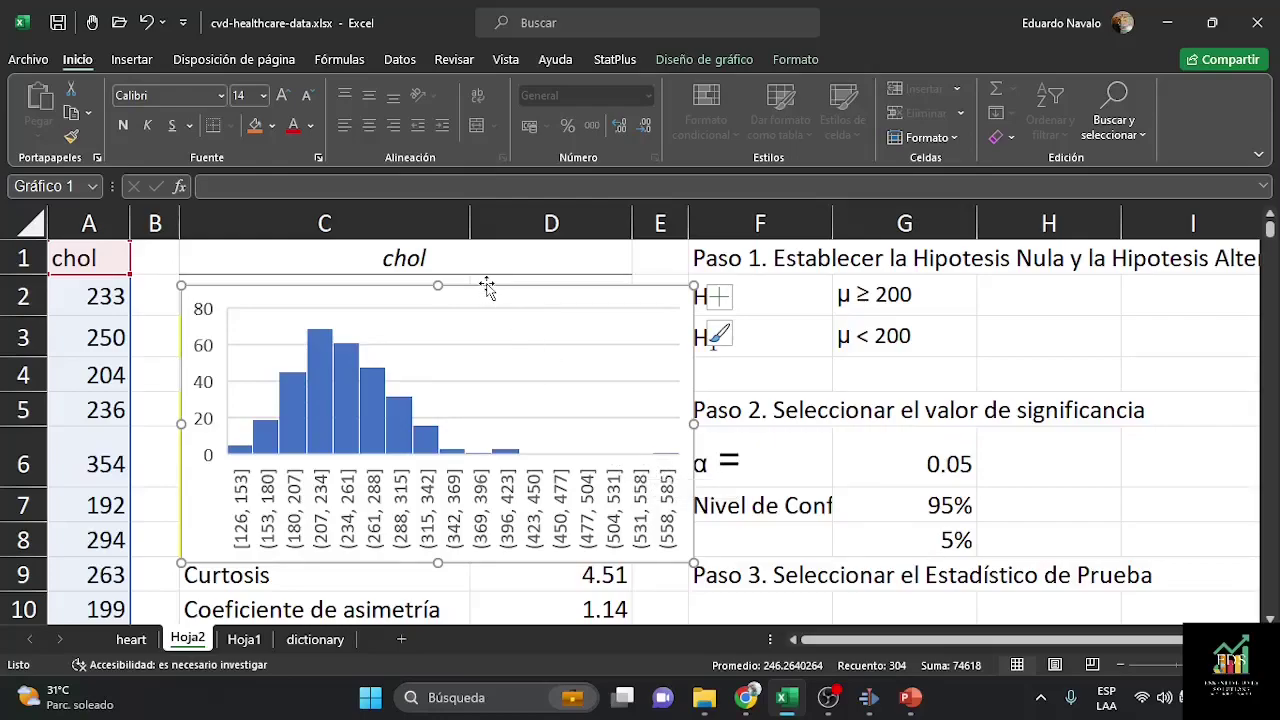
pyautogui.moveTo(486, 285); pyautogui.dragTo(964, 273)
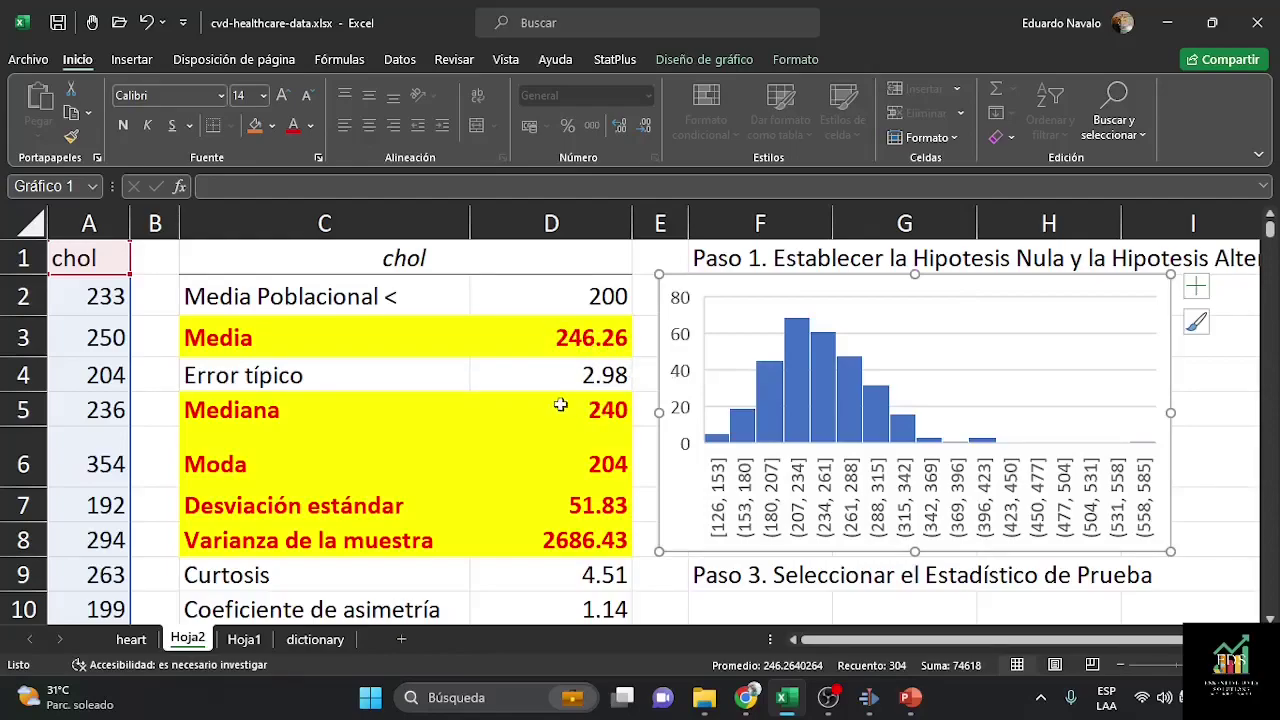
pyautogui.scroll(-1, 620, 415)
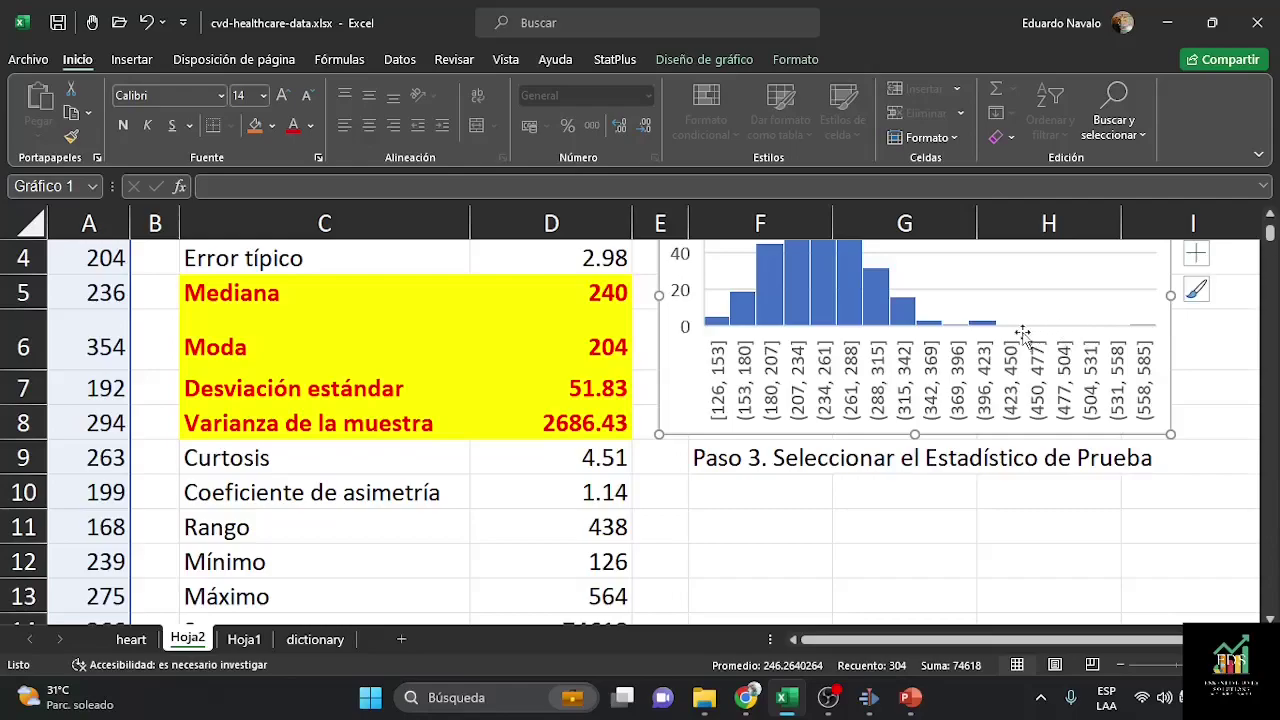
# Step: Move the histogram below the statistics table, over columns C to E directly under the Intervalo Confianza values
pyautogui.scroll(2, 1070, 368)
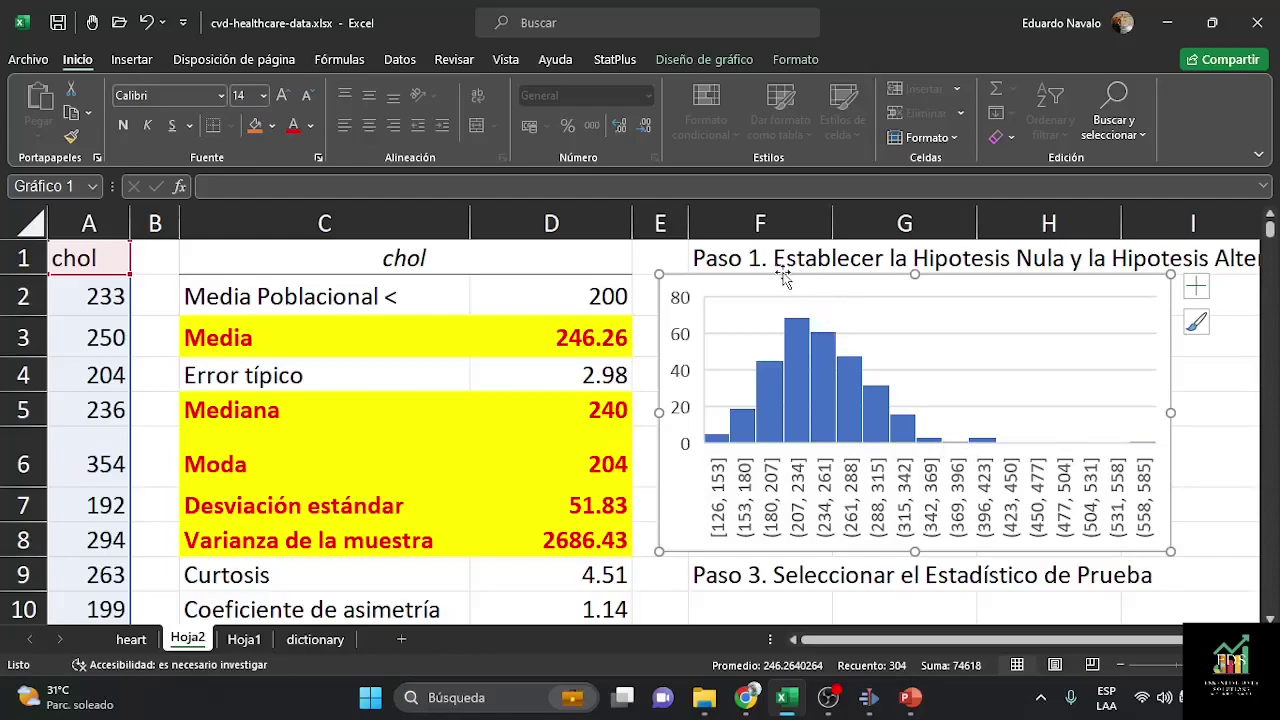
pyautogui.moveTo(783, 274); pyautogui.dragTo(300, 343)
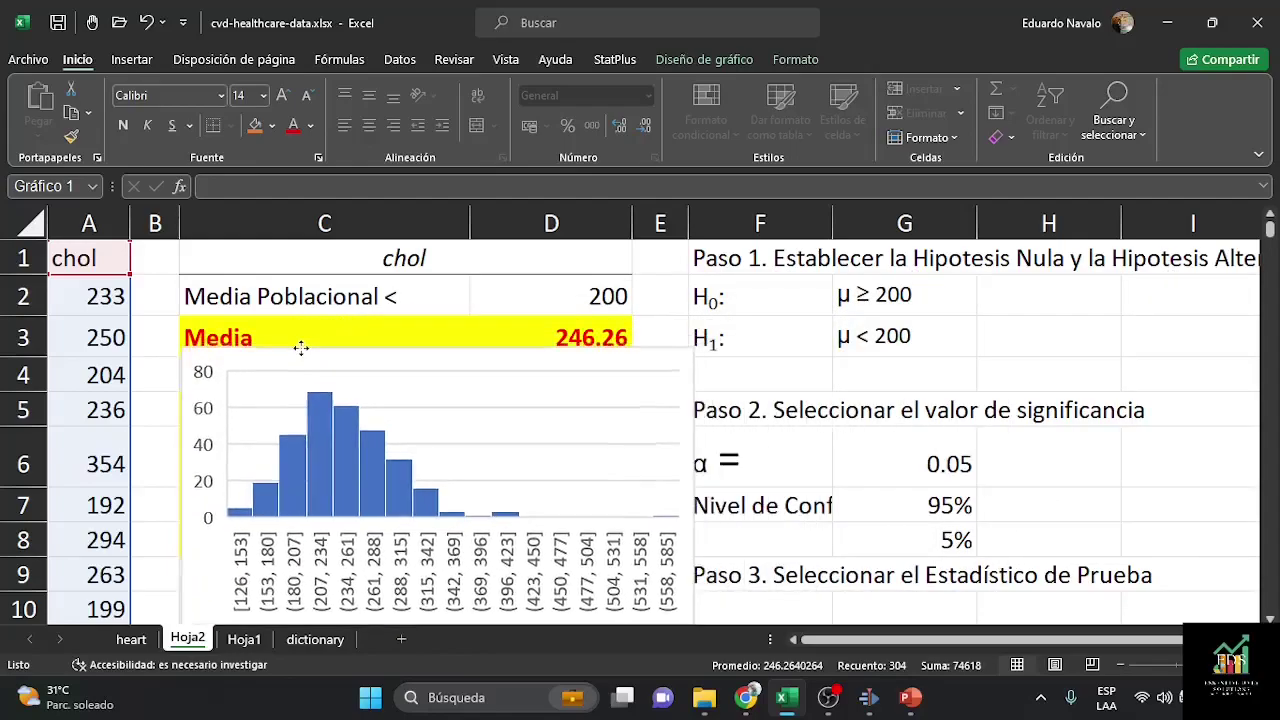
pyautogui.scroll(-3, 375, 316)
pyautogui.scroll(1, 375, 316)
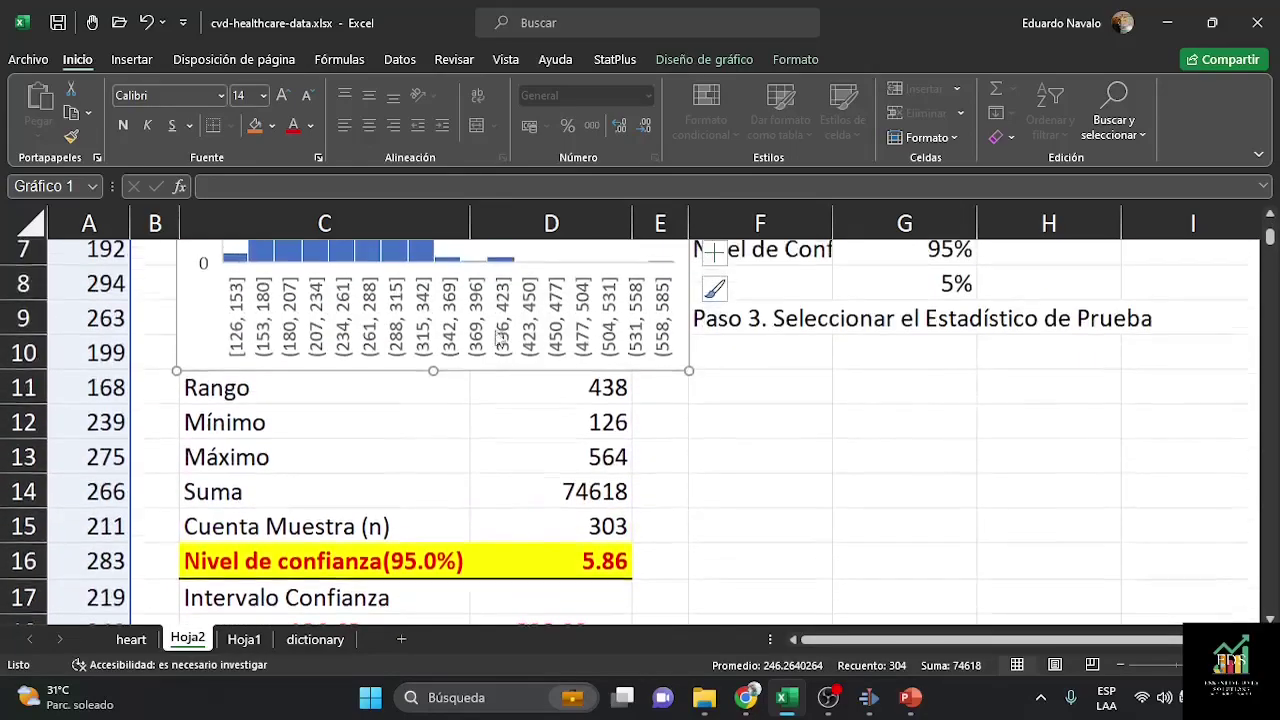
pyautogui.moveTo(451, 507)
pyautogui.mouseDown()
pyautogui.moveTo(449, 628)
pyautogui.moveTo(462, 510)
pyautogui.mouseUp()
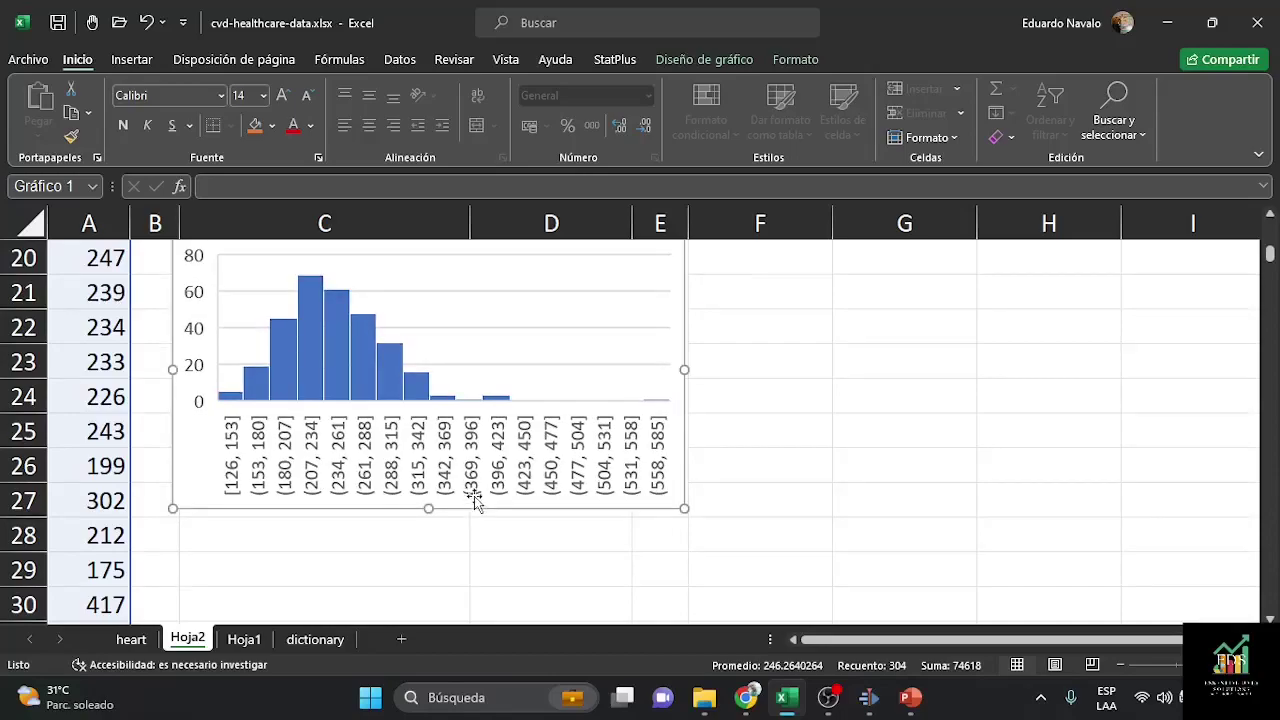
pyautogui.scroll(3, 472, 495)
pyautogui.scroll(-1, 474, 500)
pyautogui.moveTo(466, 461); pyautogui.dragTo(466, 427)
pyautogui.scroll(-2, 521, 420)
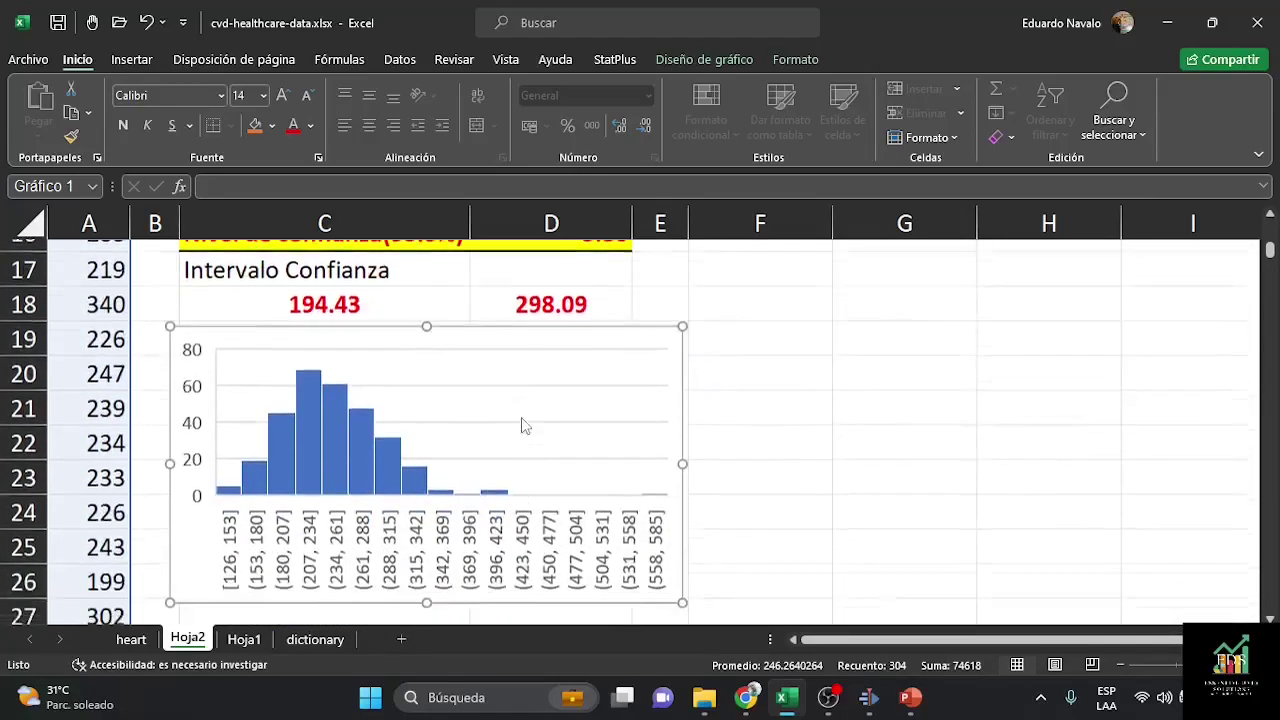
pyautogui.scroll(1, 521, 420)
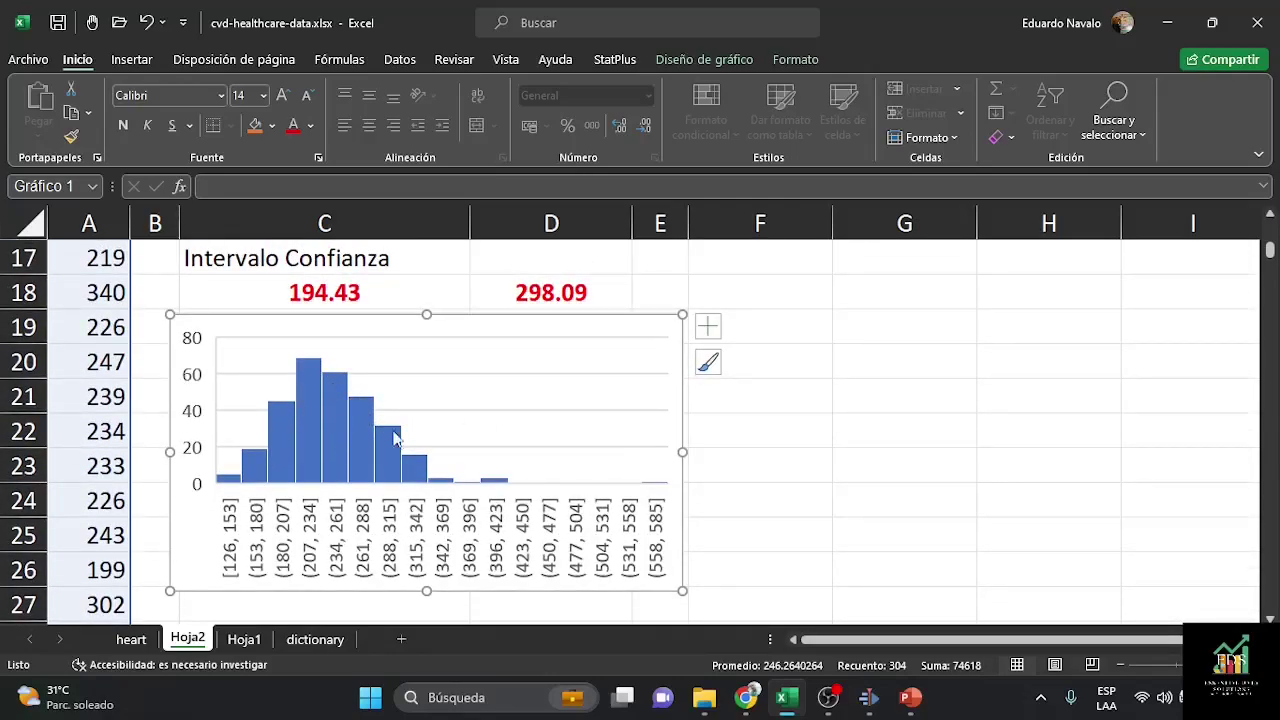
# Step: Review the Paso 2 and Paso 3 sections and check the sample count (Cuenta Muestra) in the statistics table
pyautogui.scroll(5, 905, 424)
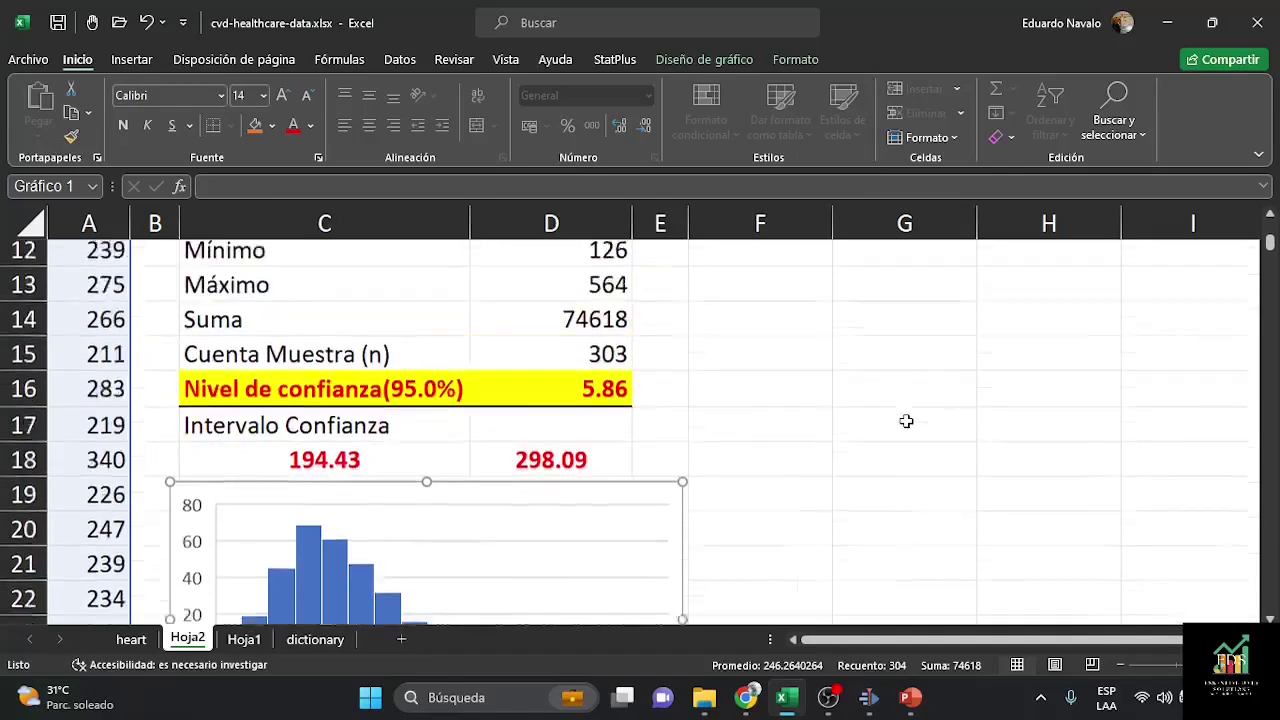
pyautogui.scroll(-2, 905, 424)
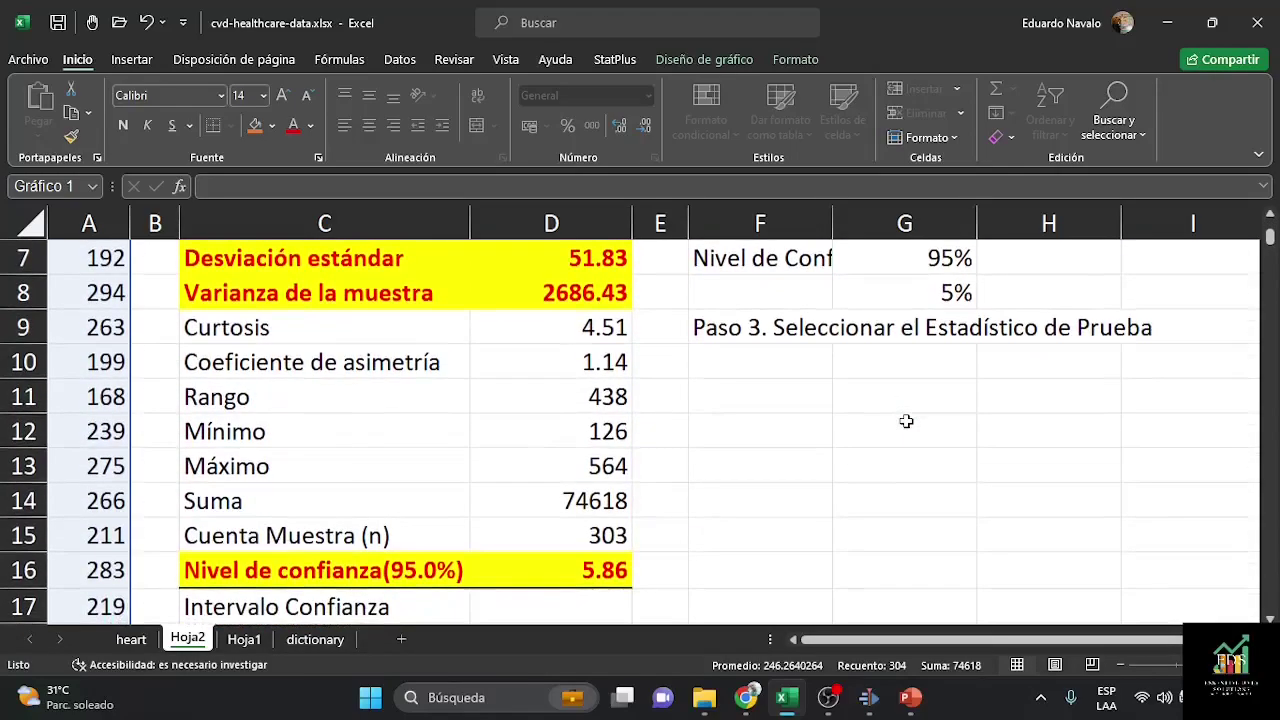
pyautogui.scroll(1, 905, 420)
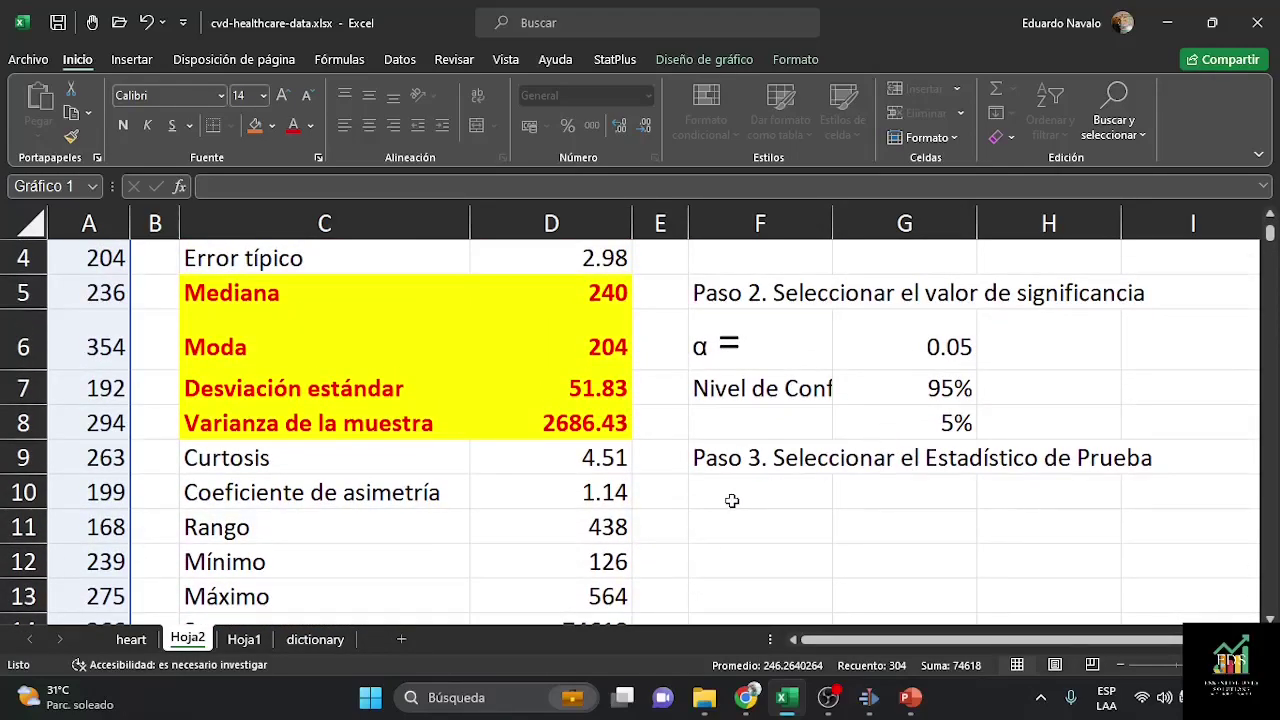
pyautogui.click(732, 500)
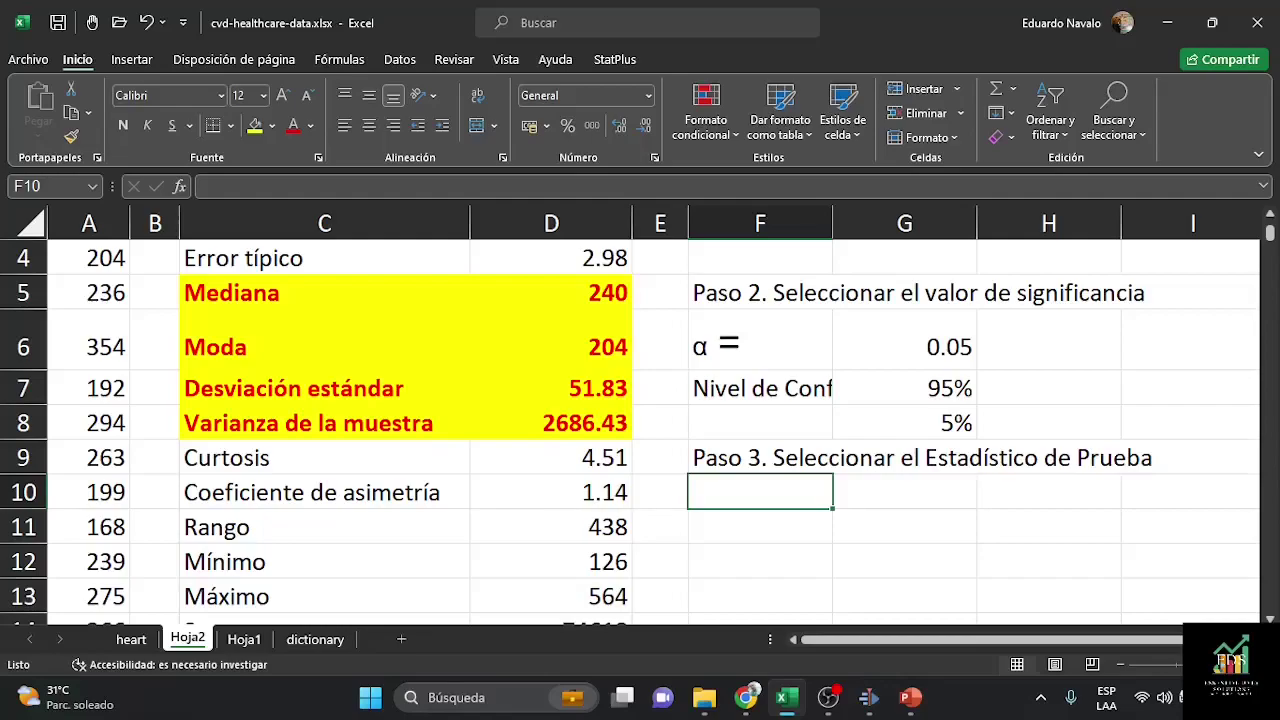
pyautogui.scroll(-1, 845, 500)
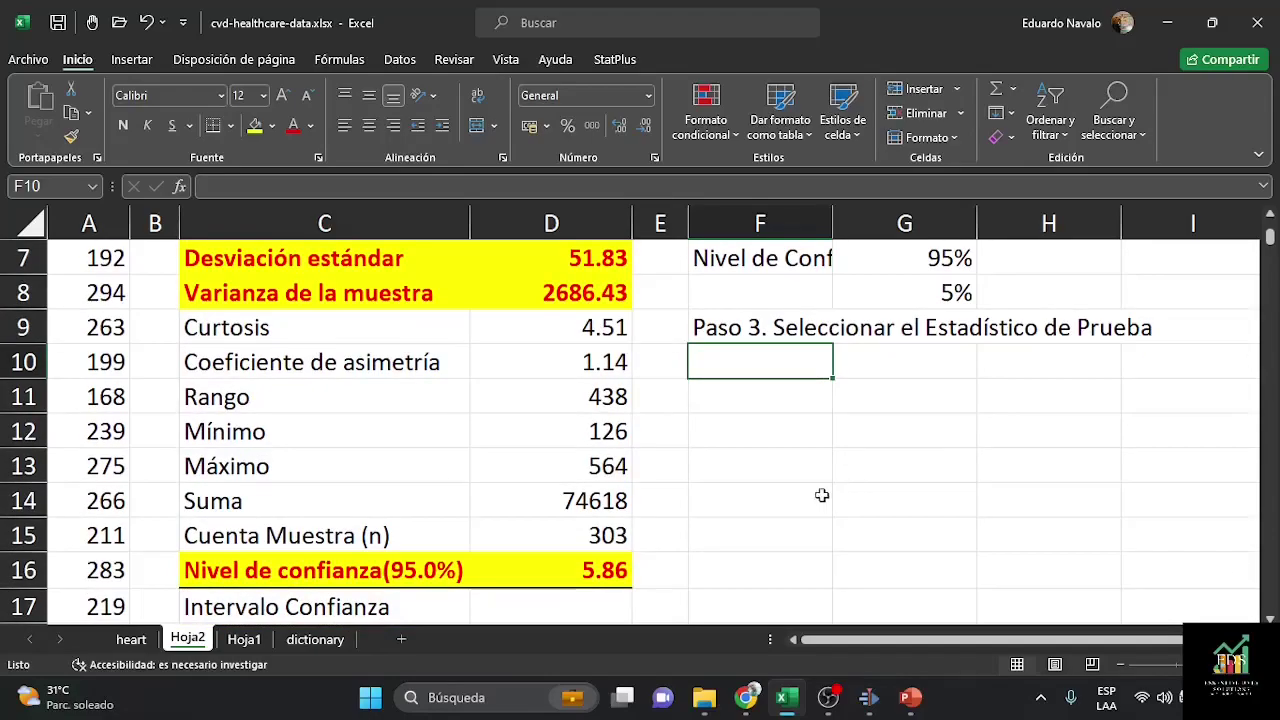
pyautogui.scroll(1, 852, 434)
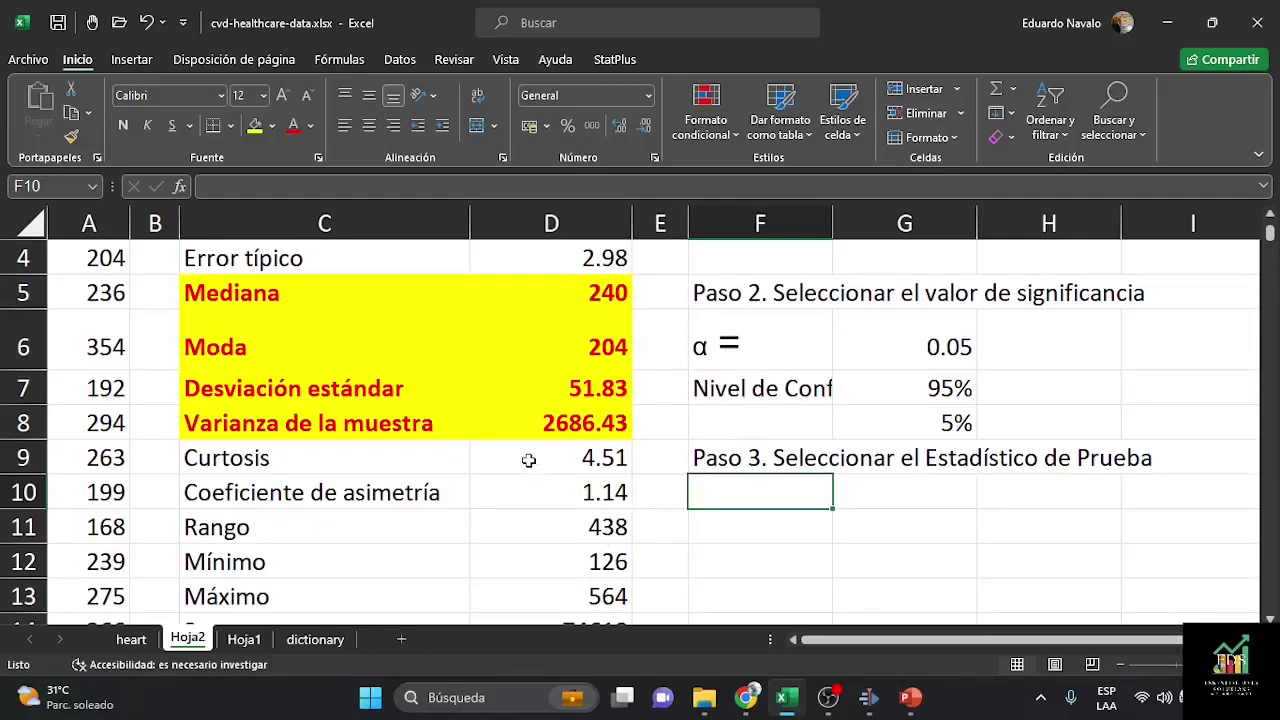
pyautogui.scroll(-1, 588, 540)
pyautogui.click(588, 540)
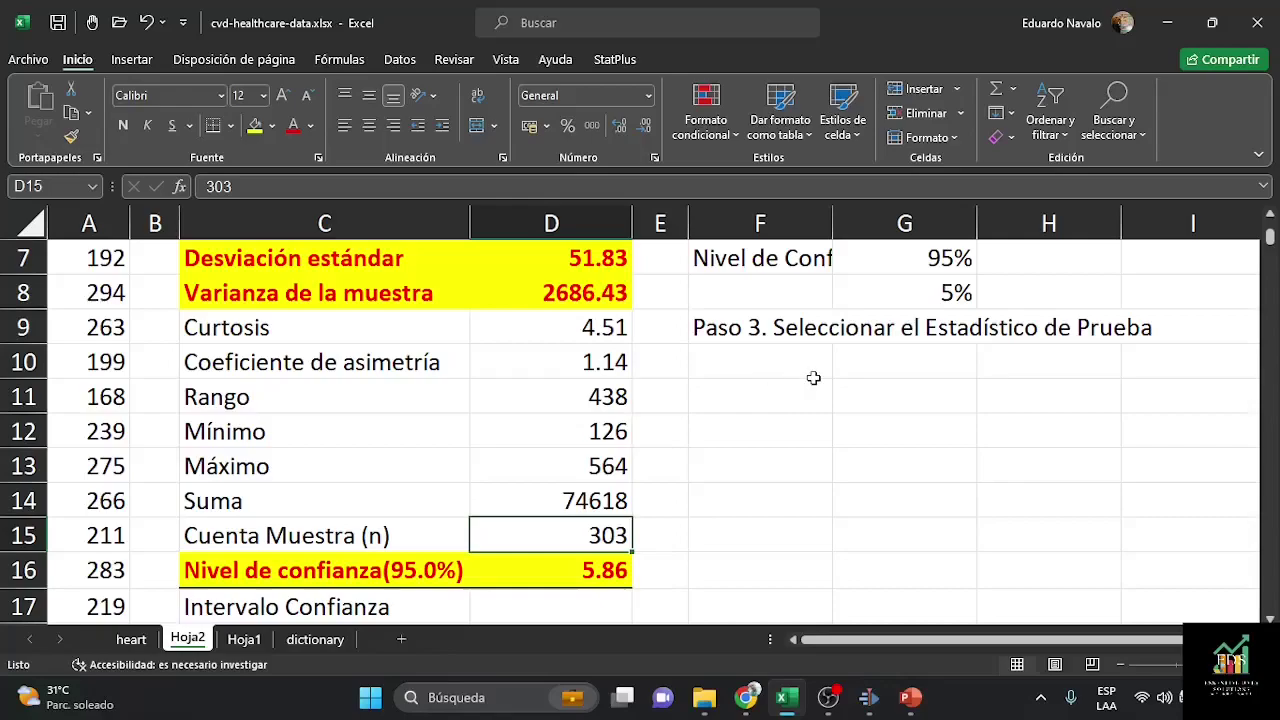
# Step: Shift the histogram down to start in row 20, leaving row 19 free beneath the confidence interval
pyautogui.scroll(-2, 767, 390)
pyautogui.click(383, 488)
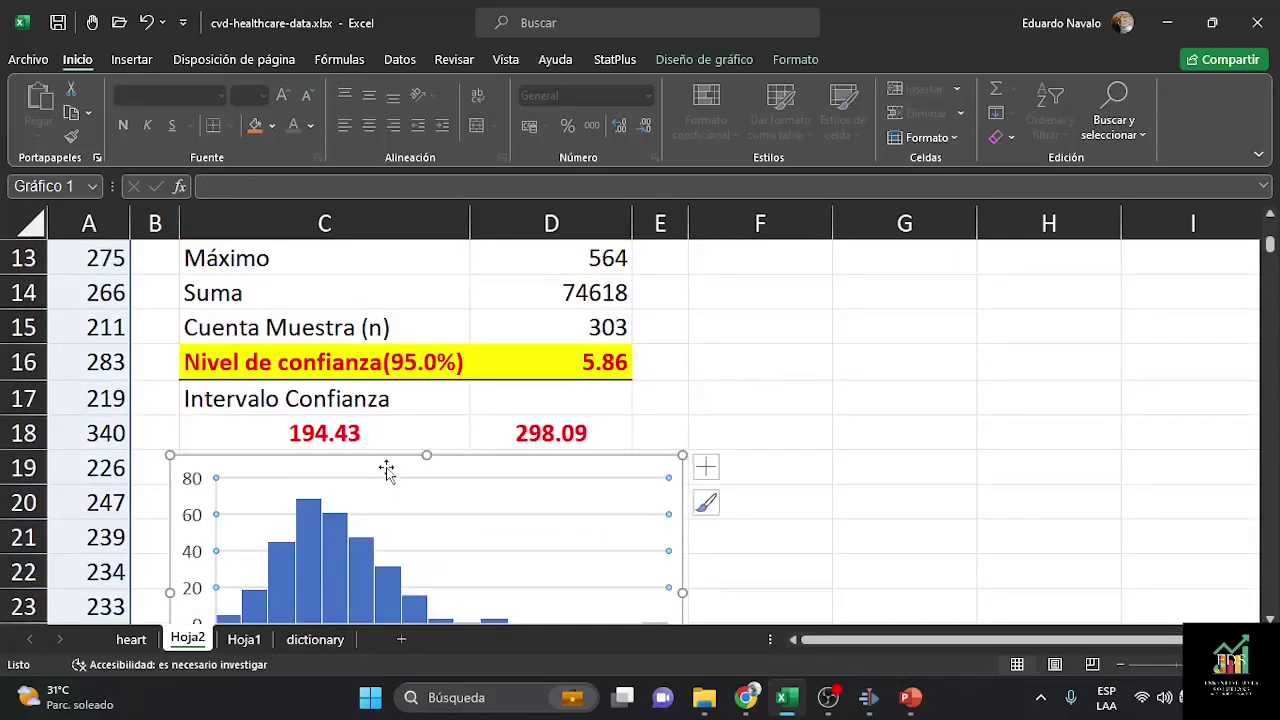
pyautogui.moveTo(385, 457); pyautogui.dragTo(381, 509)
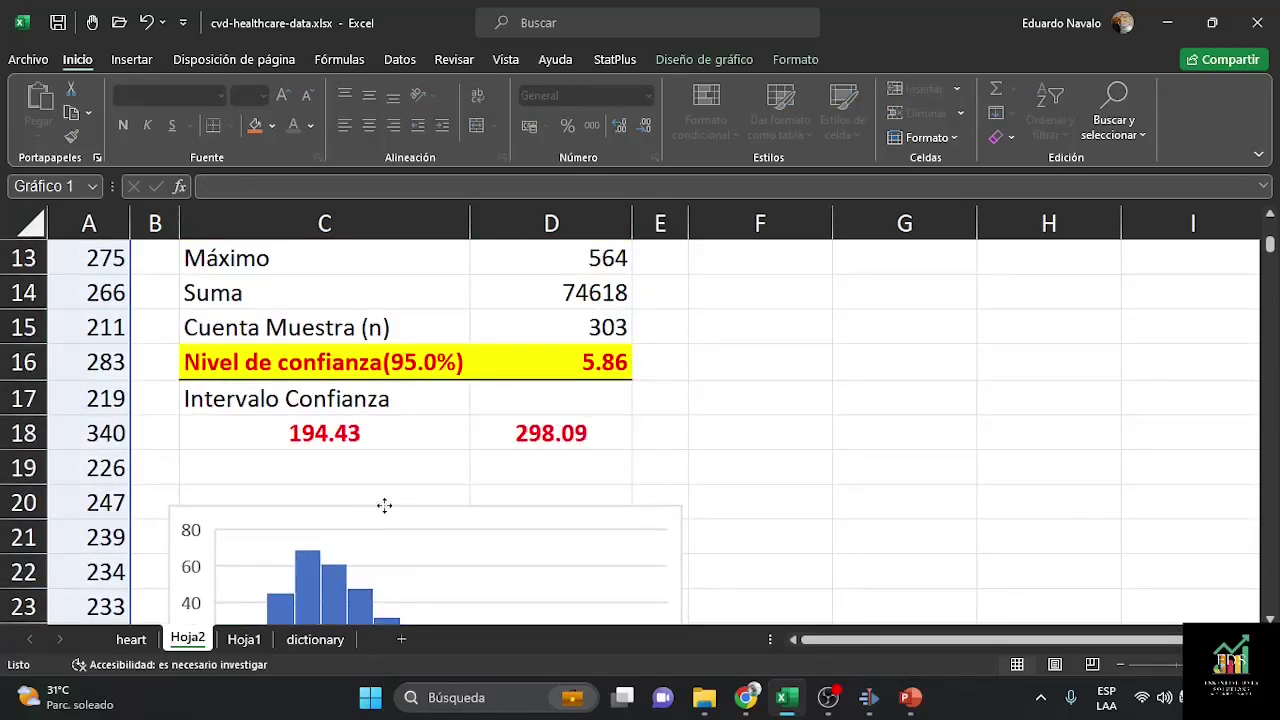
# Step: Enter the label "Grados de Libertadad" in cell C19
pyautogui.click(368, 470)
pyautogui.write('G')
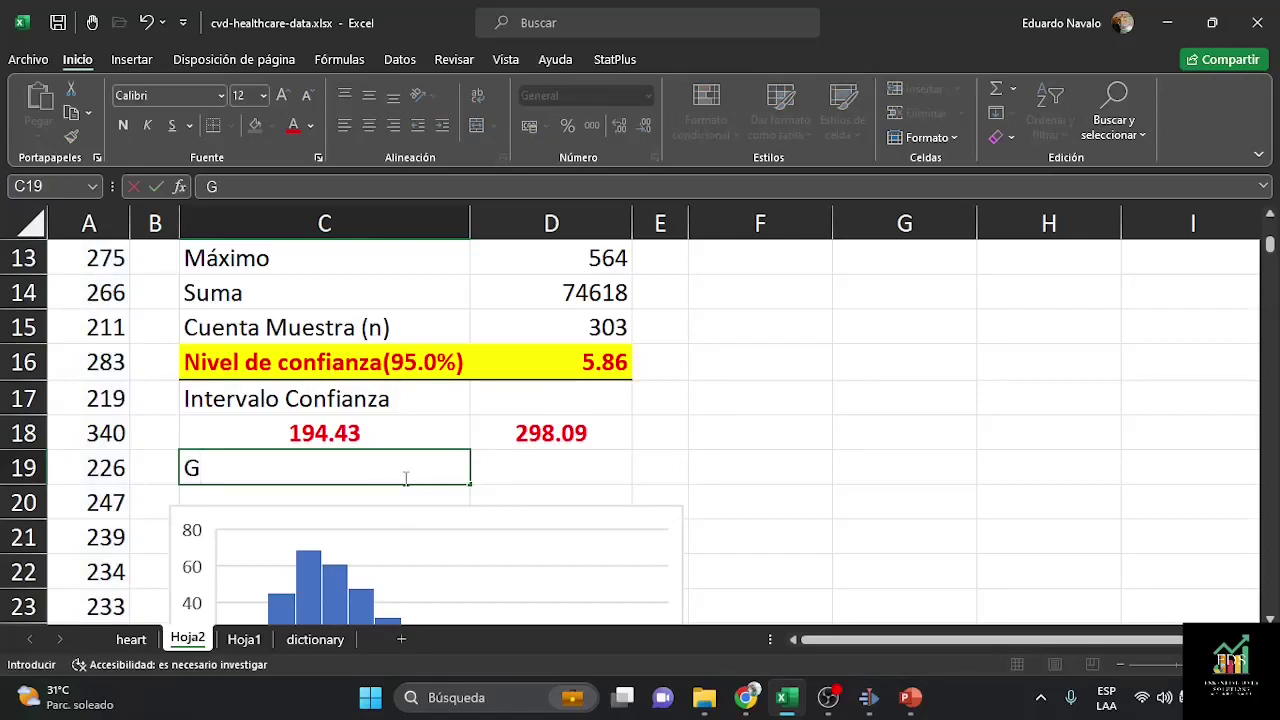
pyautogui.write('rados de L')
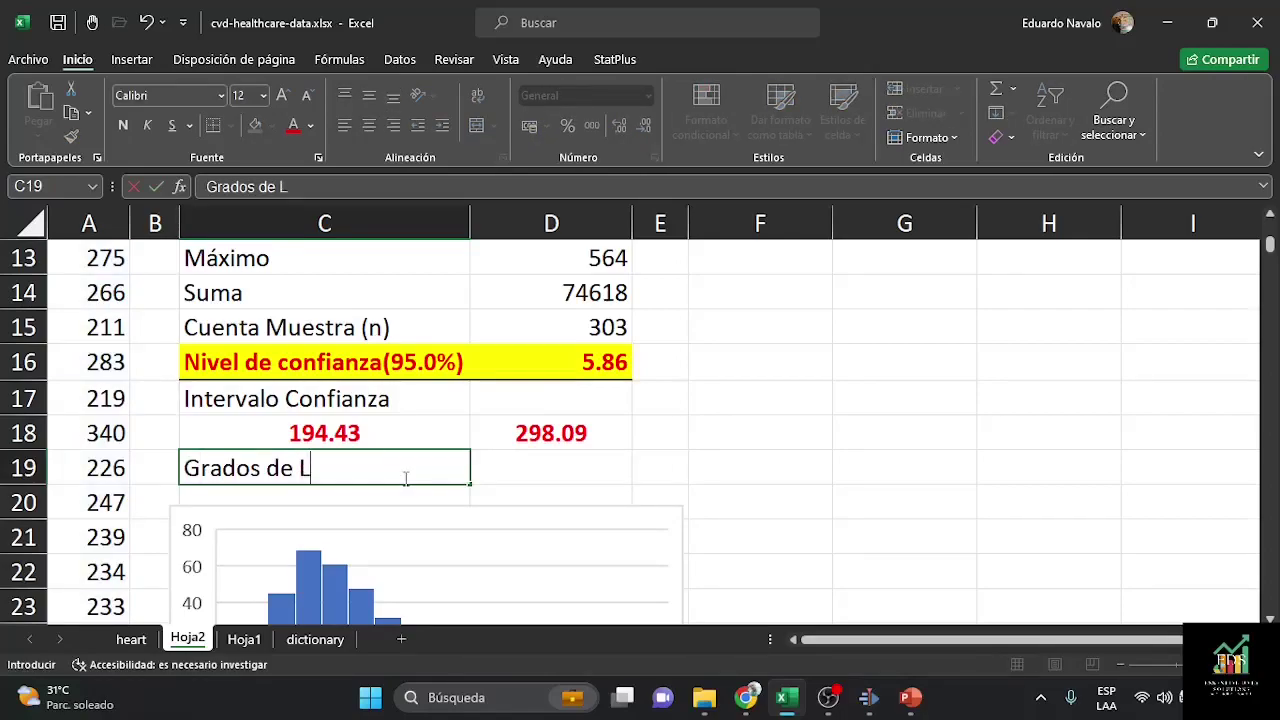
pyautogui.write('ibertad')
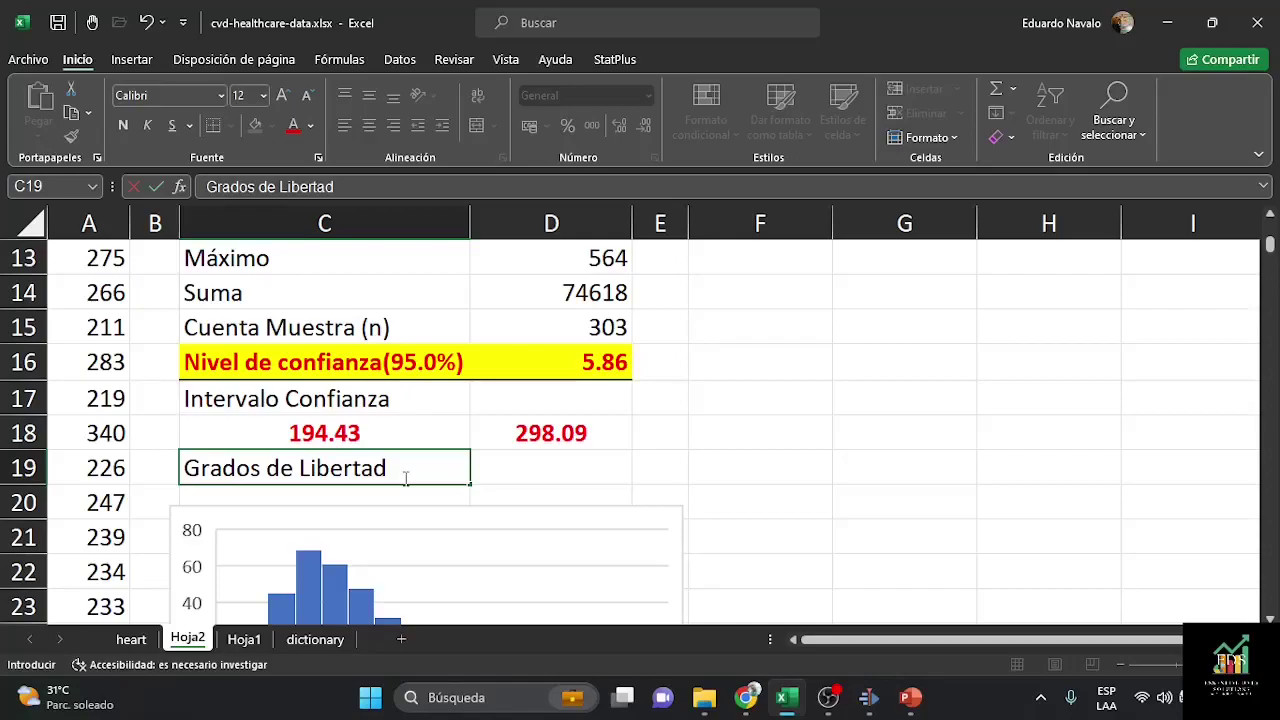
pyautogui.write('ad')
pyautogui.press('Return')
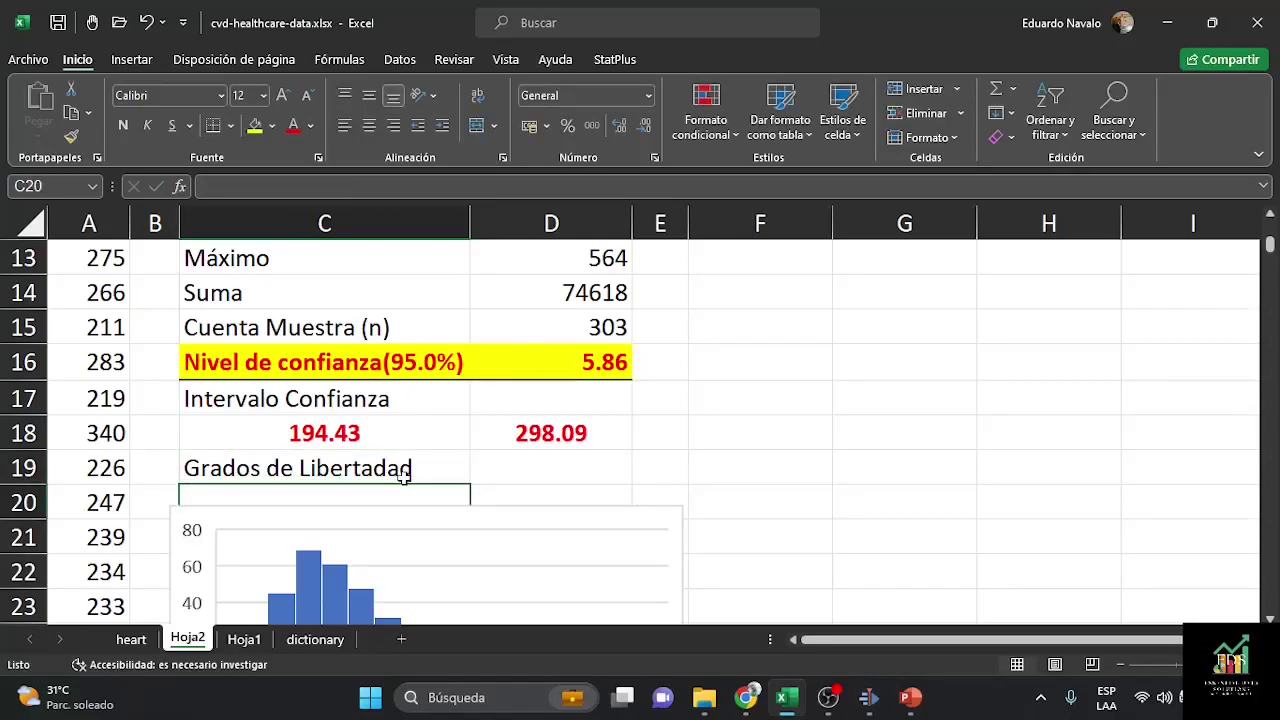
# Step: Calculate the degrees of freedom in cell D19 as the sample count minus one, using =D15-1
pyautogui.press('Up')
pyautogui.press('Right')
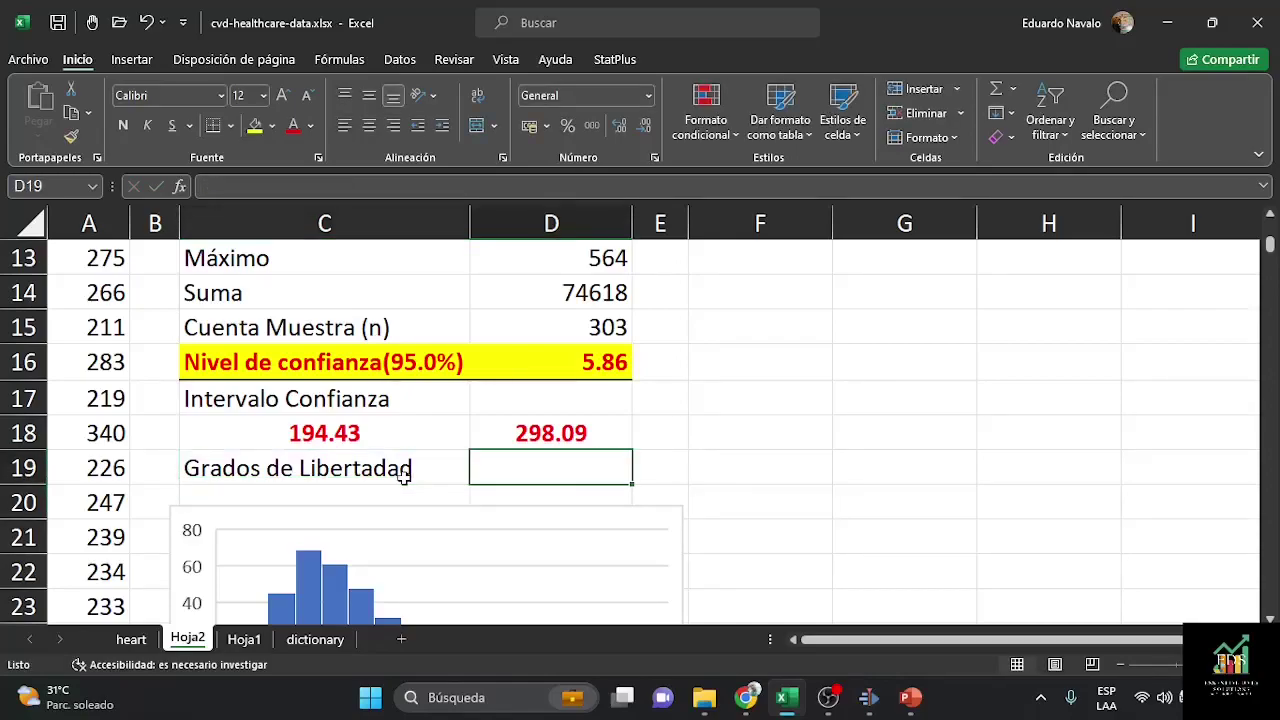
pyautogui.write('=')
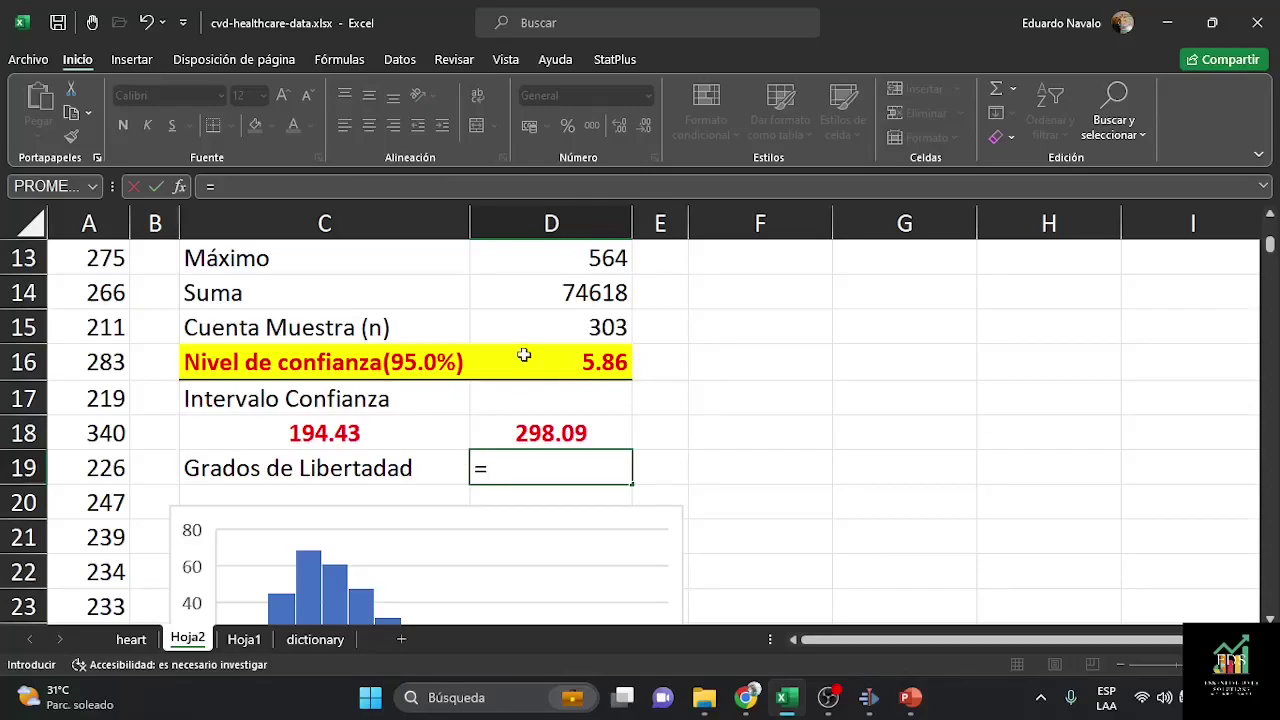
pyautogui.click(573, 328)
pyautogui.write('-1')
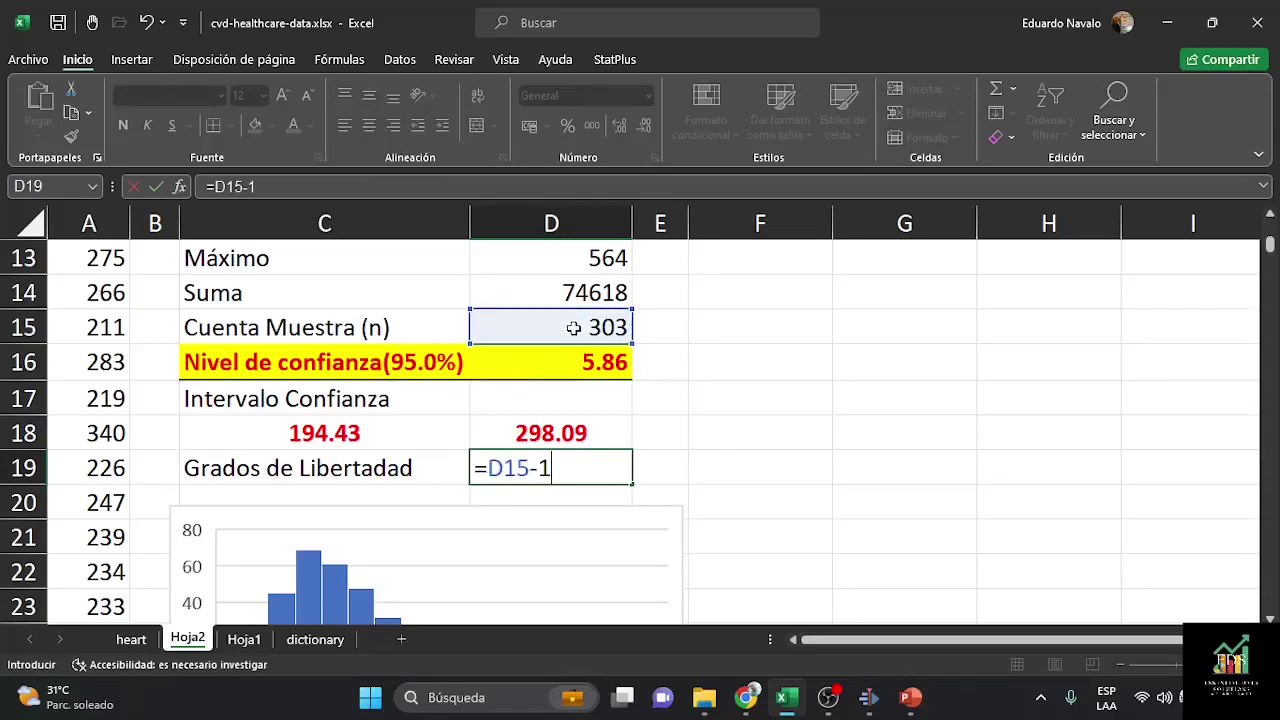
pyautogui.press('Return')
pyautogui.press('Up')
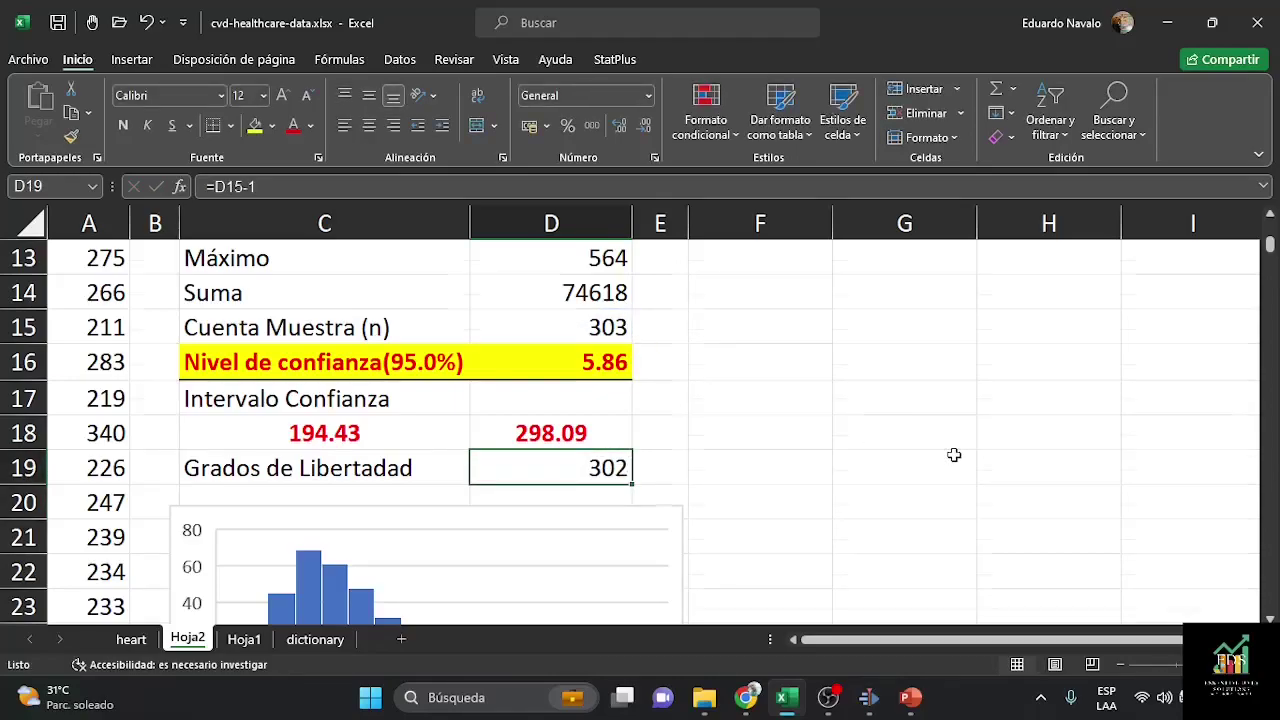
# Step: Check the significance percentage in G8 and inspect the degrees of freedom formula in D19 without changing it
pyautogui.scroll(2, 952, 455)
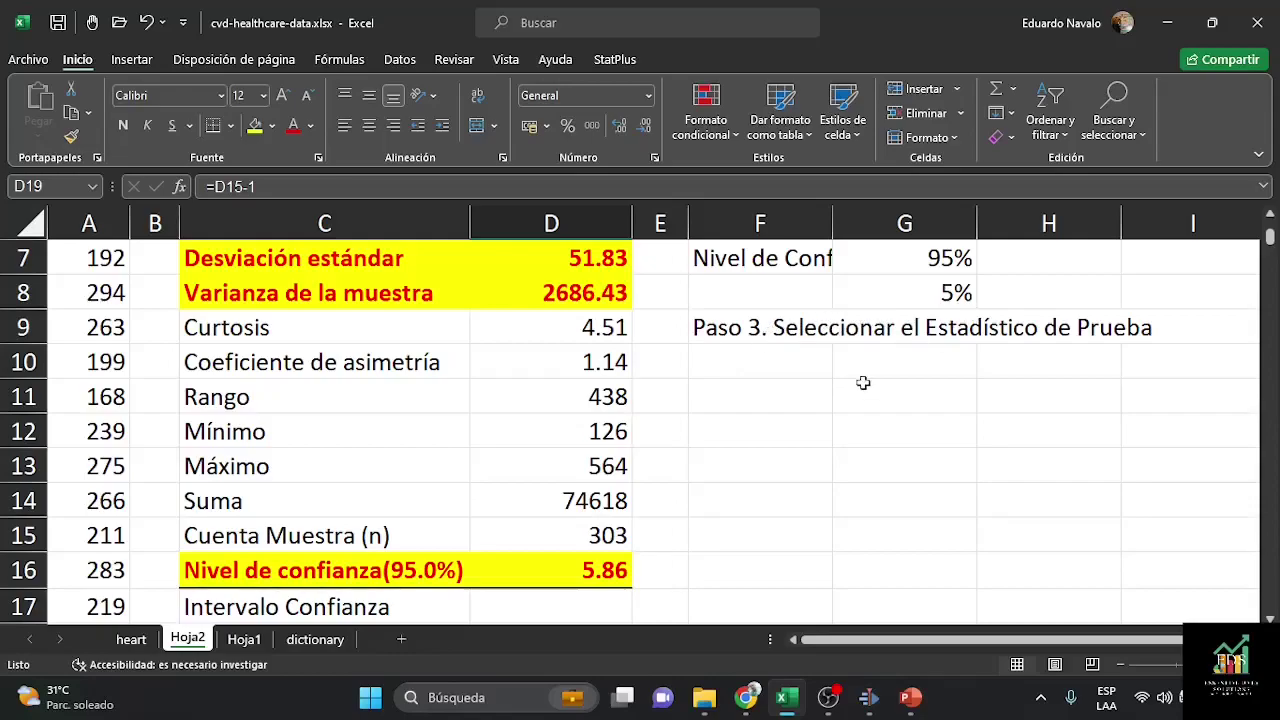
pyautogui.click(900, 292)
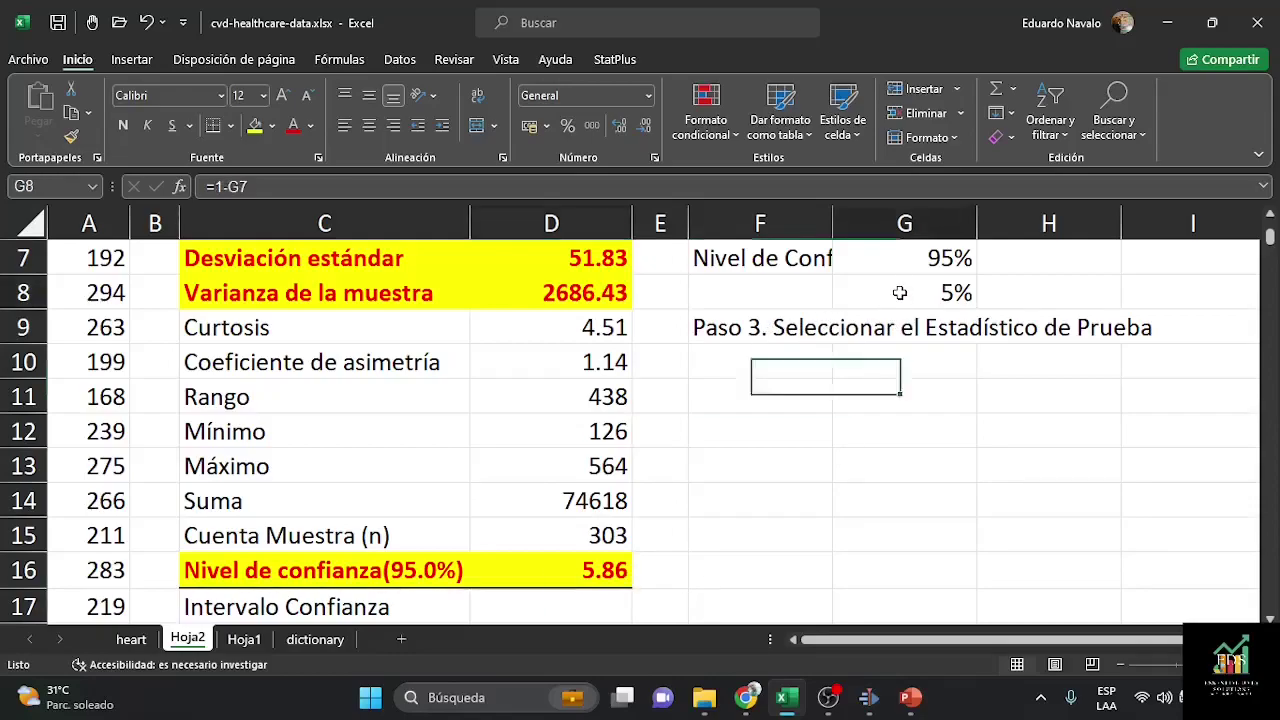
pyautogui.scroll(-1, 837, 334)
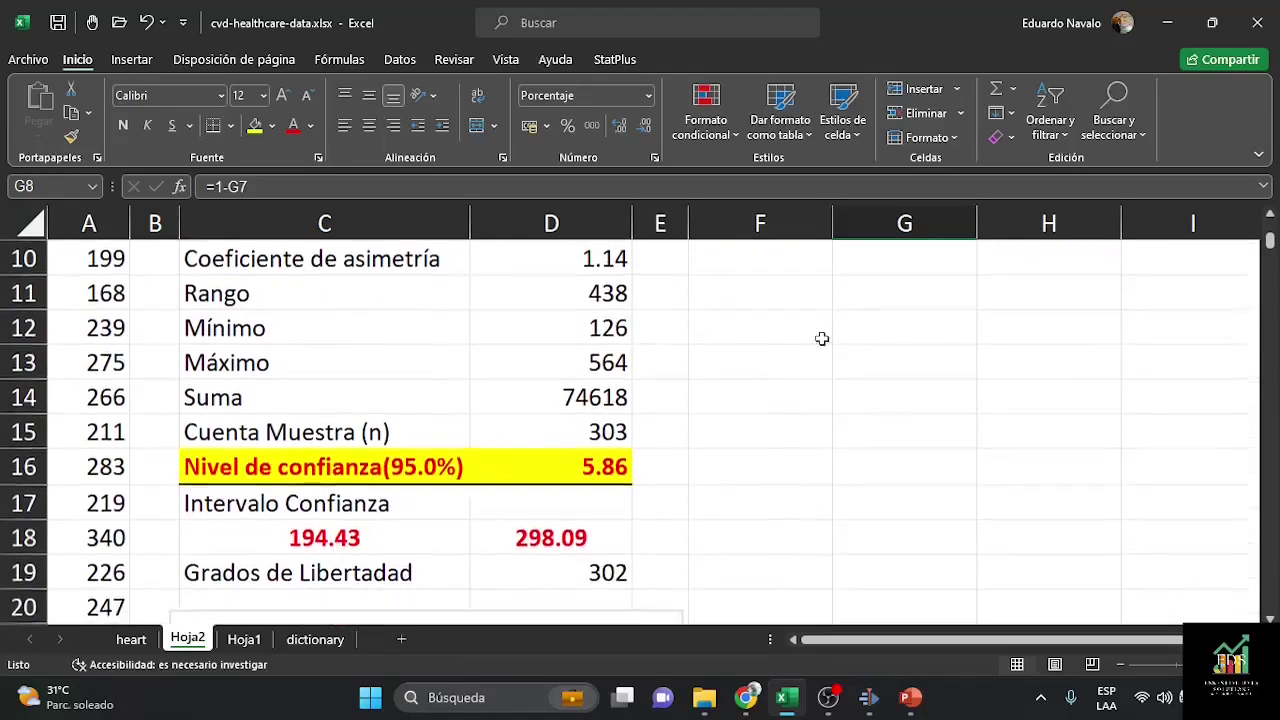
pyautogui.click(586, 565)
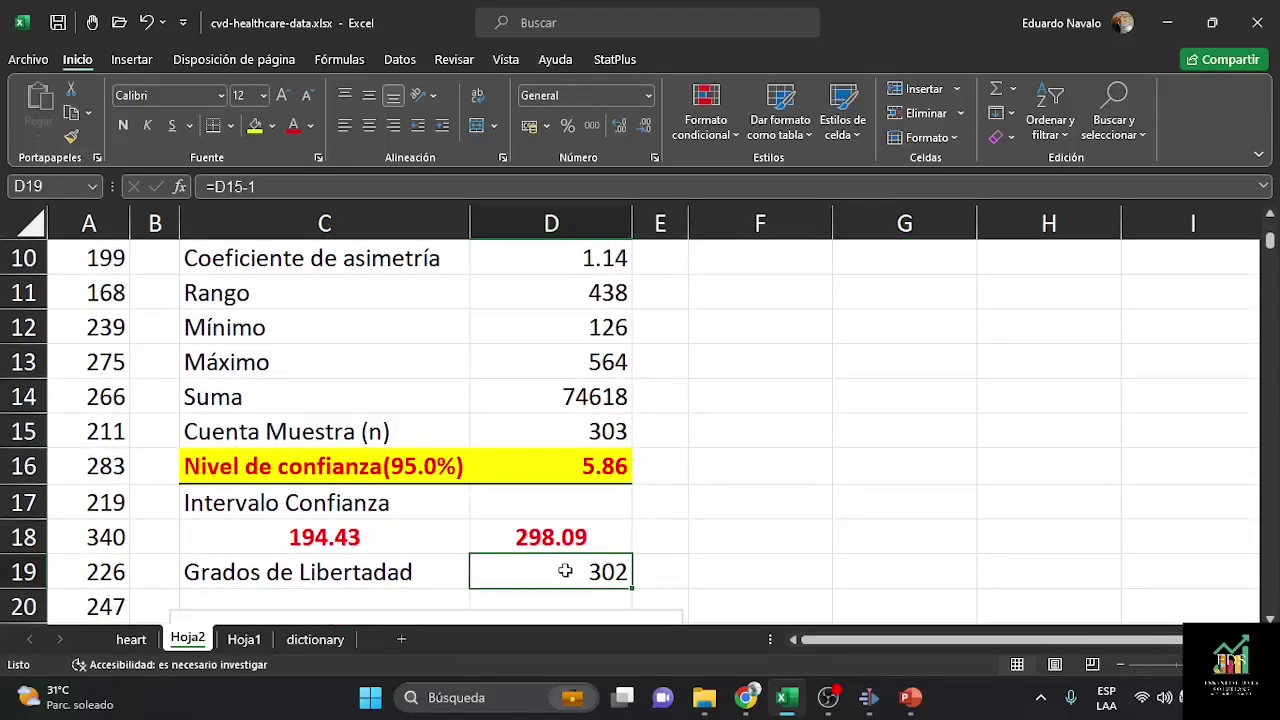
pyautogui.press('F2')
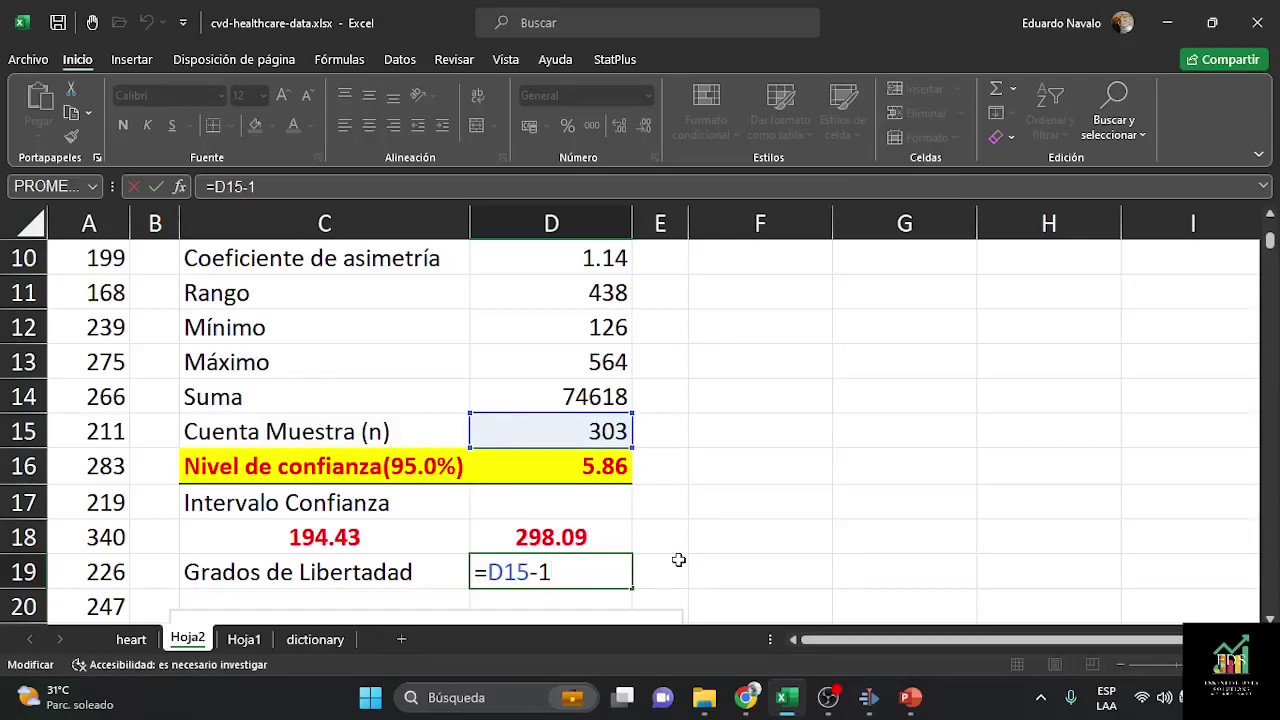
pyautogui.press('Escape')
pyautogui.scroll(1, 837, 483)
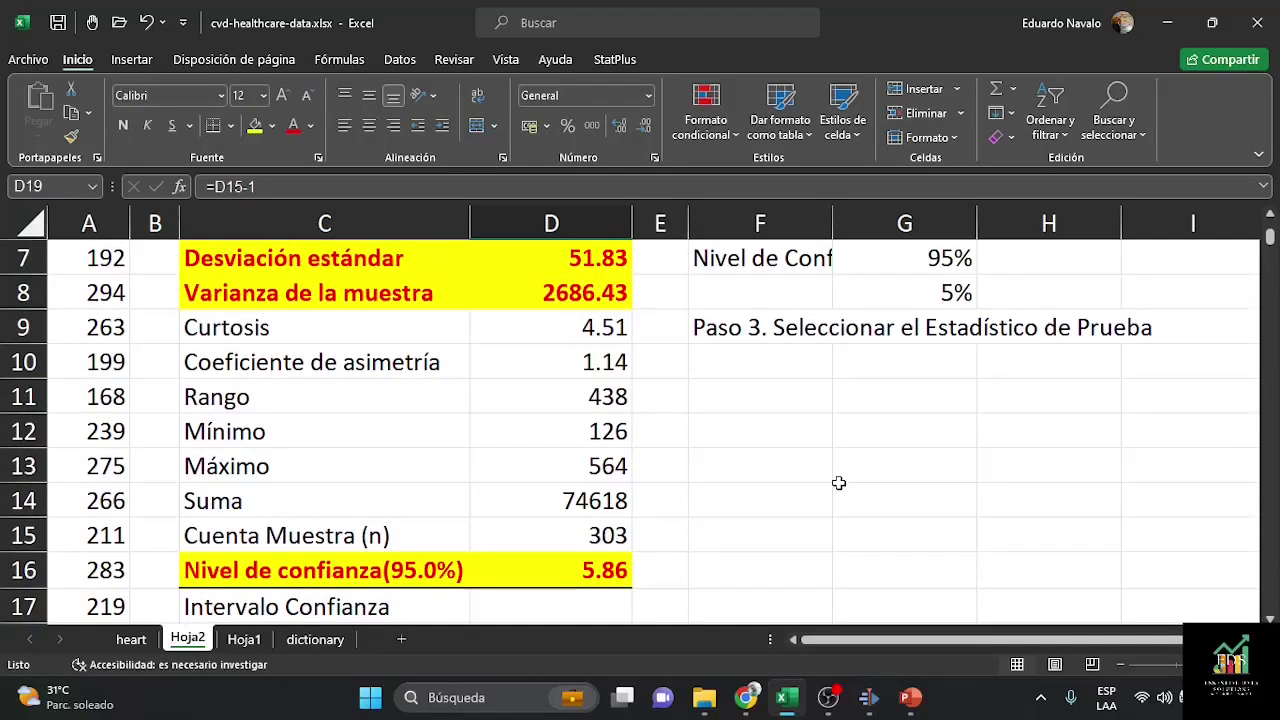
# Step: Examine the shape of the chol histogram's distribution and return to the empty cell F10 under Paso 3
pyautogui.click(770, 364)
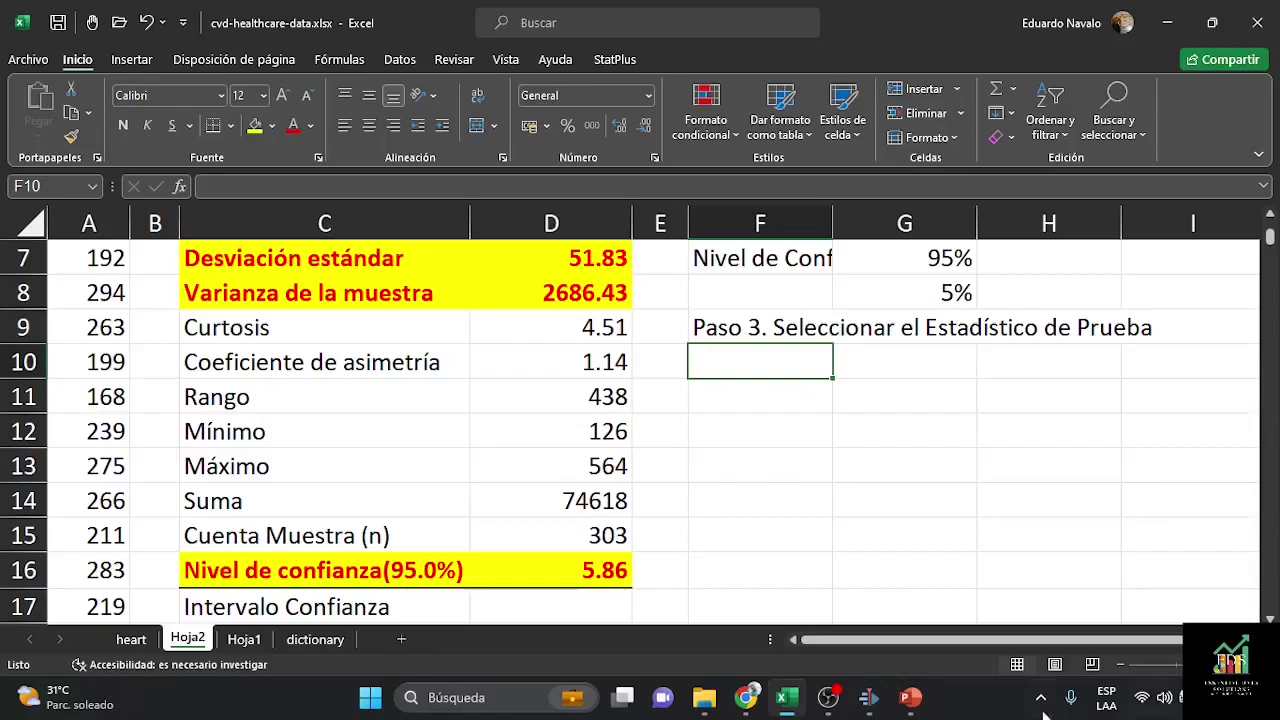
pyautogui.scroll(-5, 560, 450)
pyautogui.scroll(1, 562, 458)
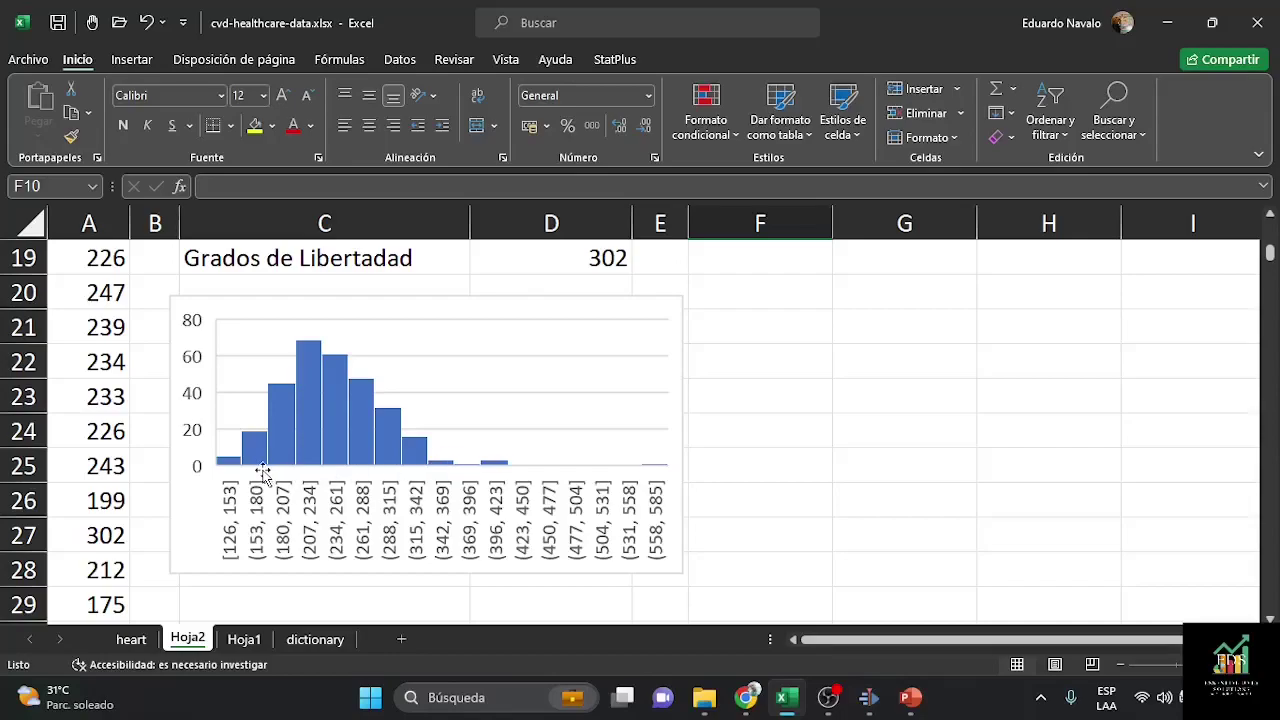
pyautogui.moveTo(251, 468)
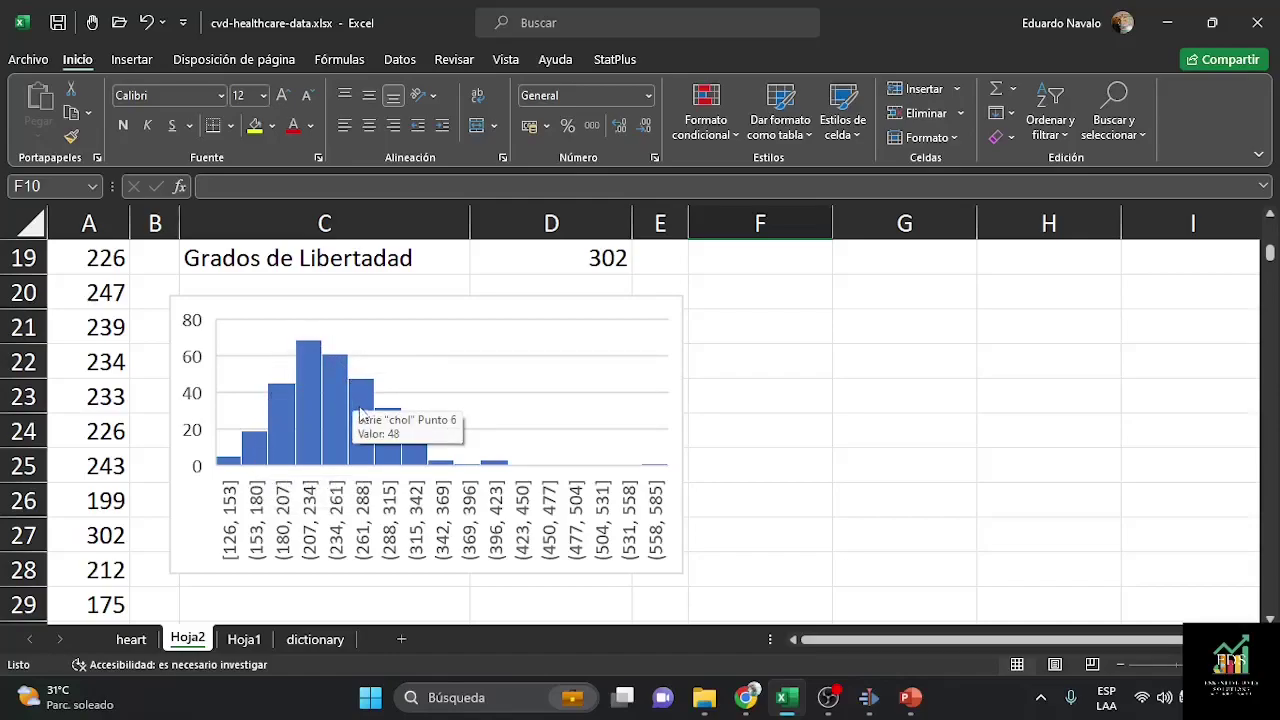
pyautogui.moveTo(395, 466)
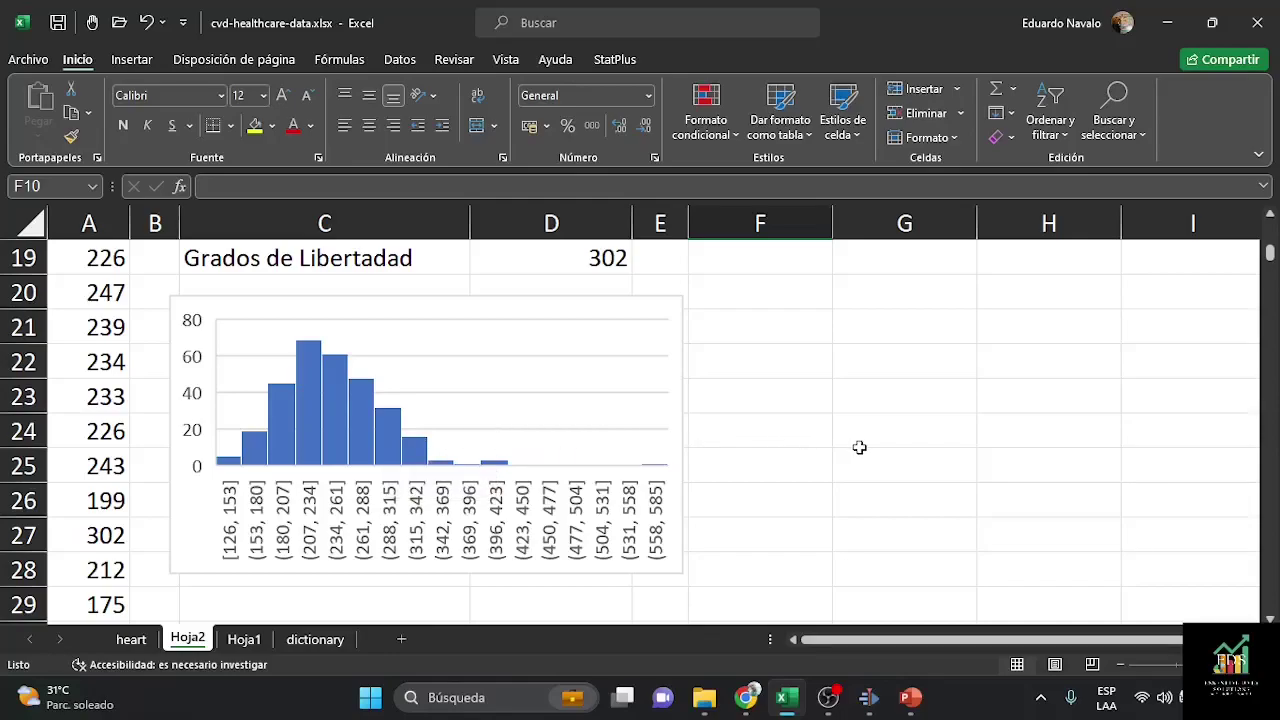
pyautogui.scroll(1, 857, 446)
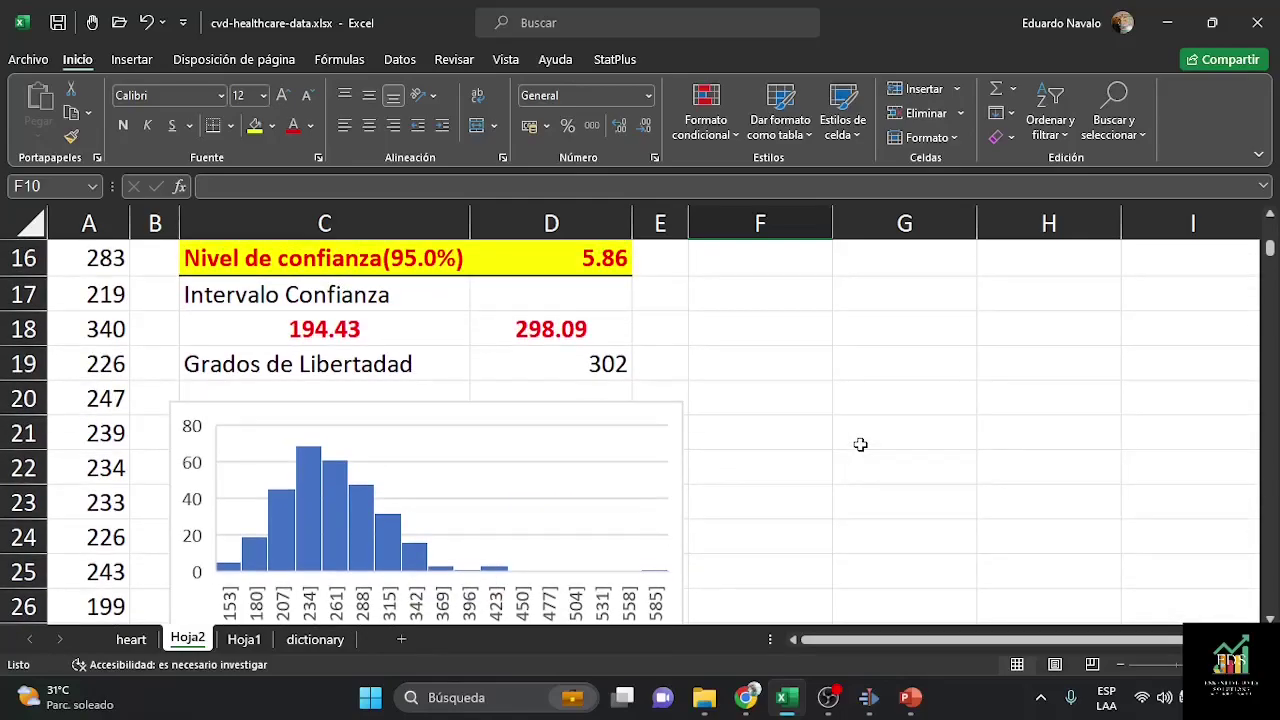
pyautogui.scroll(4, 860, 444)
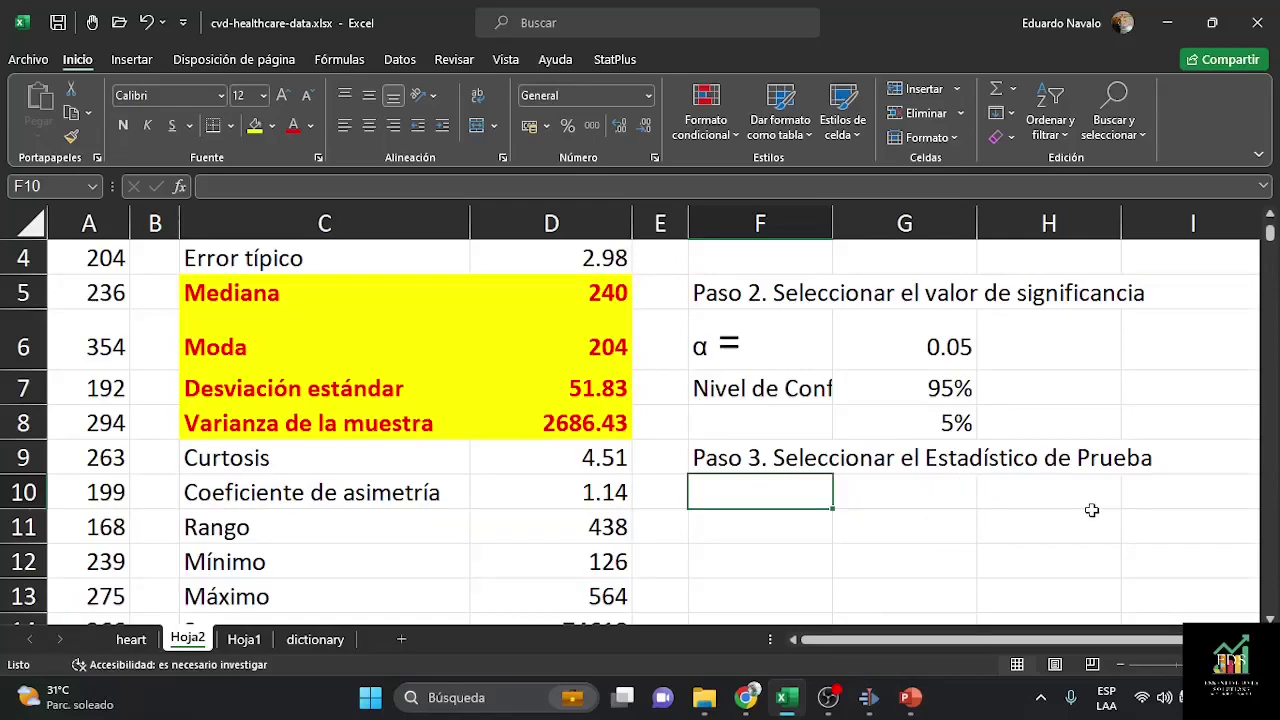
# Step: Enter "Prueba T de Student" in cell F10 as the test statistic under Paso 3
pyautogui.write('S')
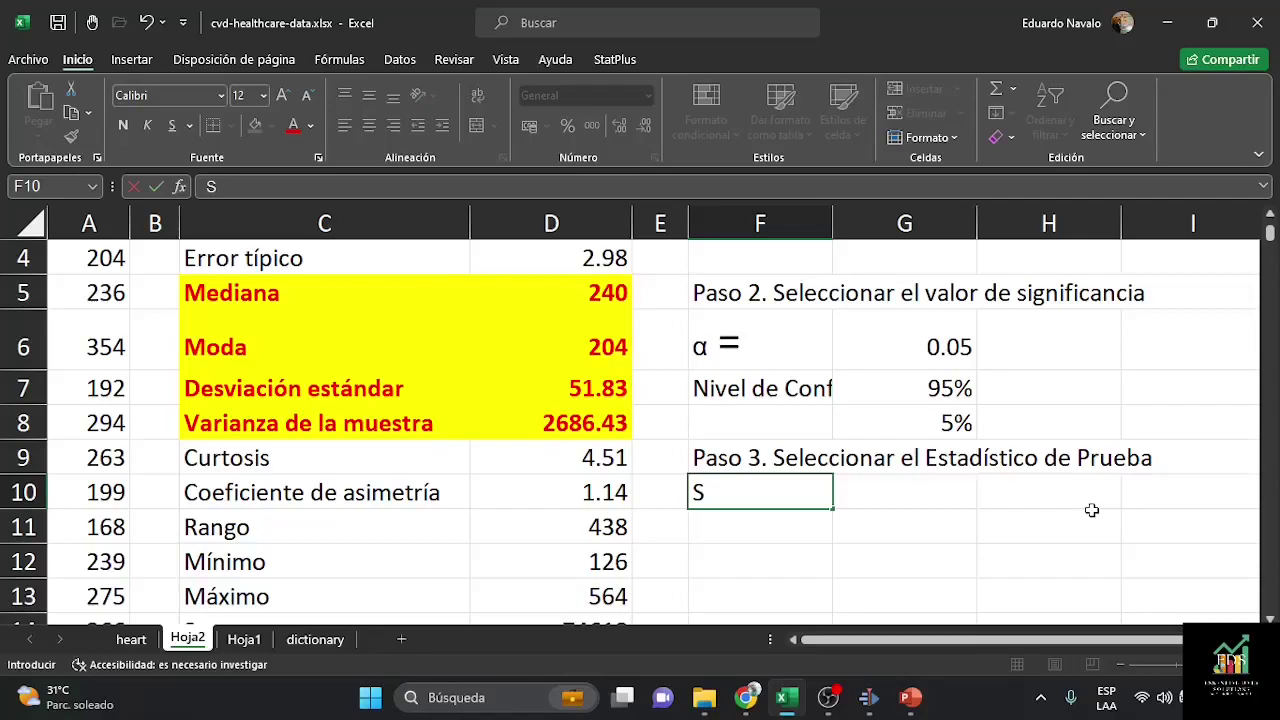
pyautogui.press('BackSpace')
pyautogui.write('Prueba ')
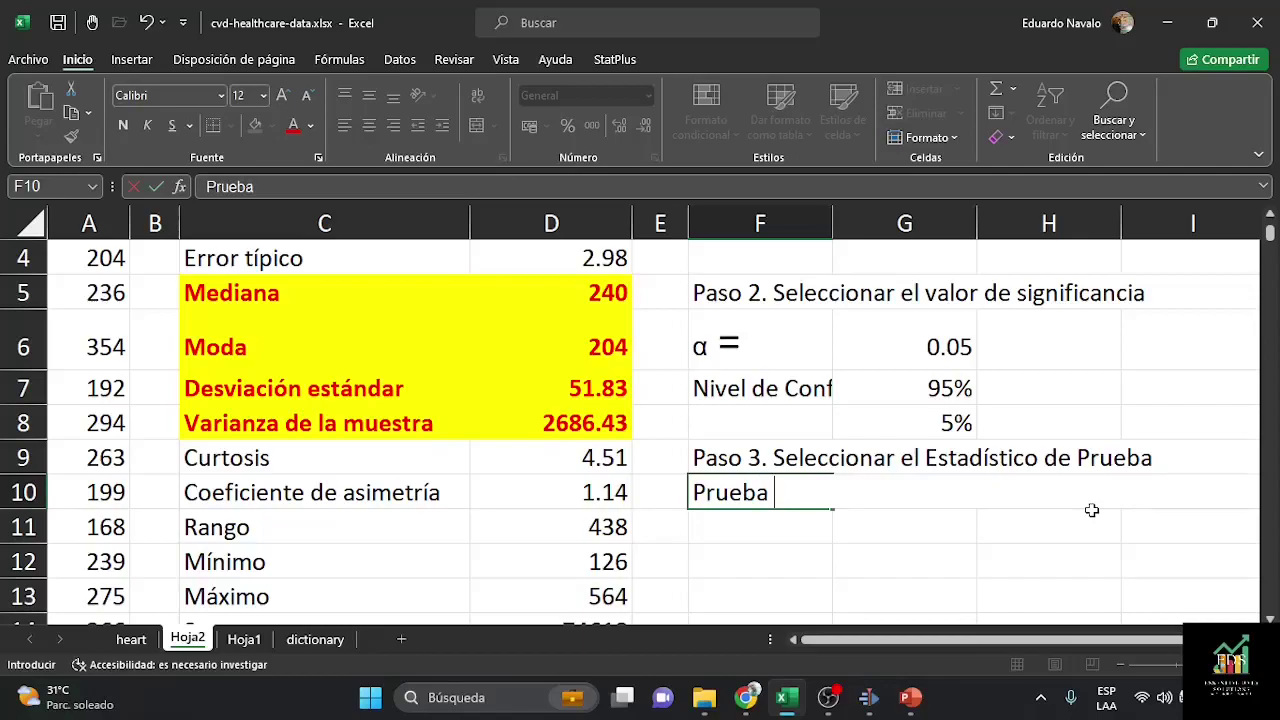
pyautogui.write('T de Student')
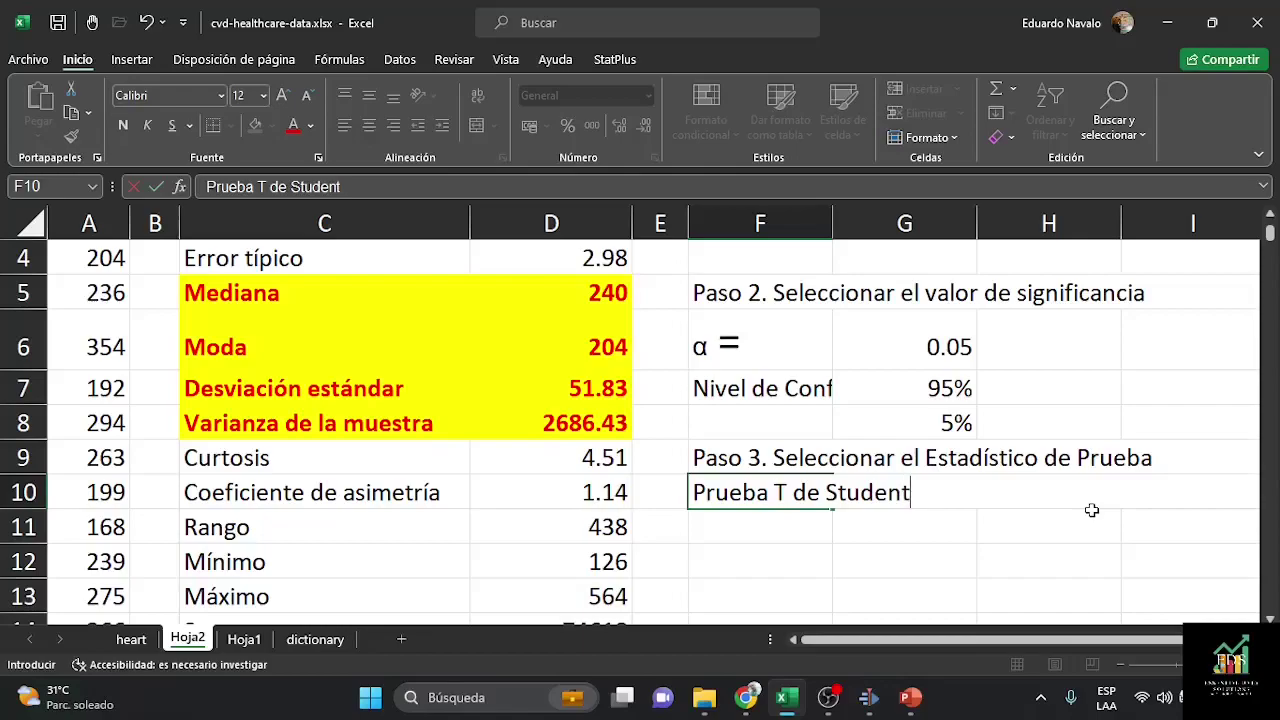
pyautogui.press('Return')
# Step: Enter the heading "Paso 4. Establecer nuestra regla de decisión" in cell F12
pyautogui.press('Left')
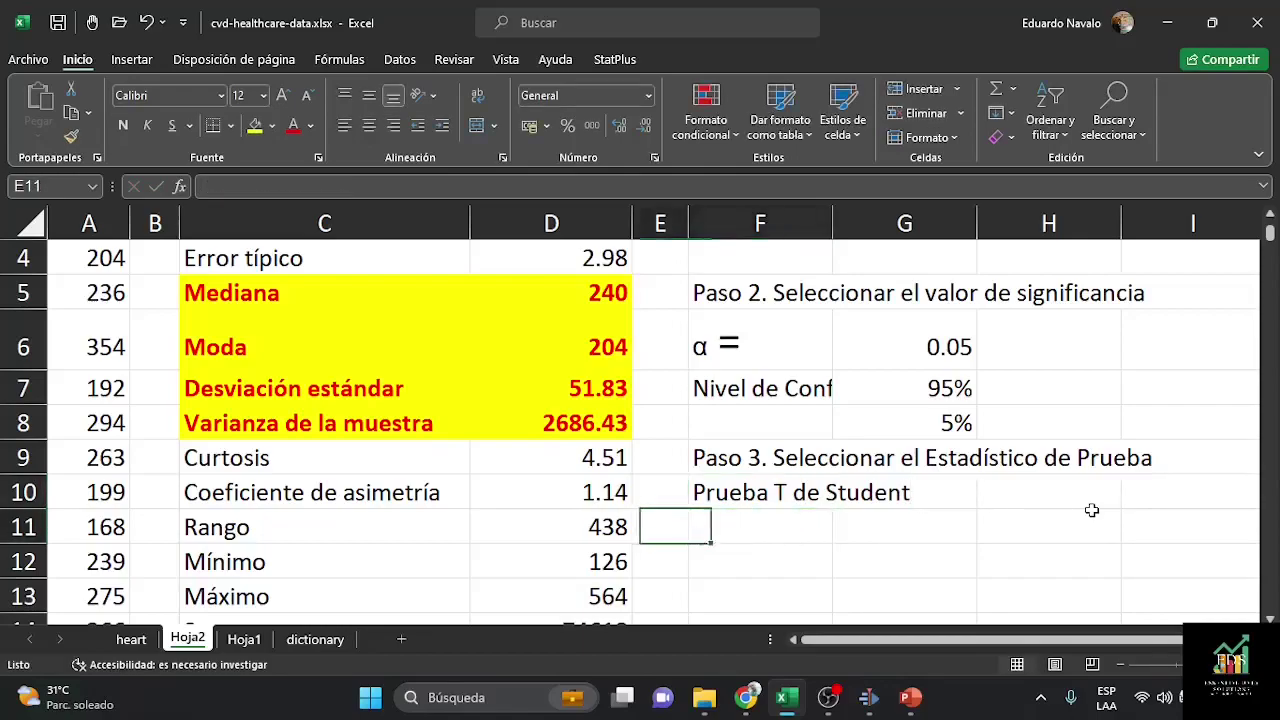
pyautogui.press('Down')
pyautogui.press('Right')
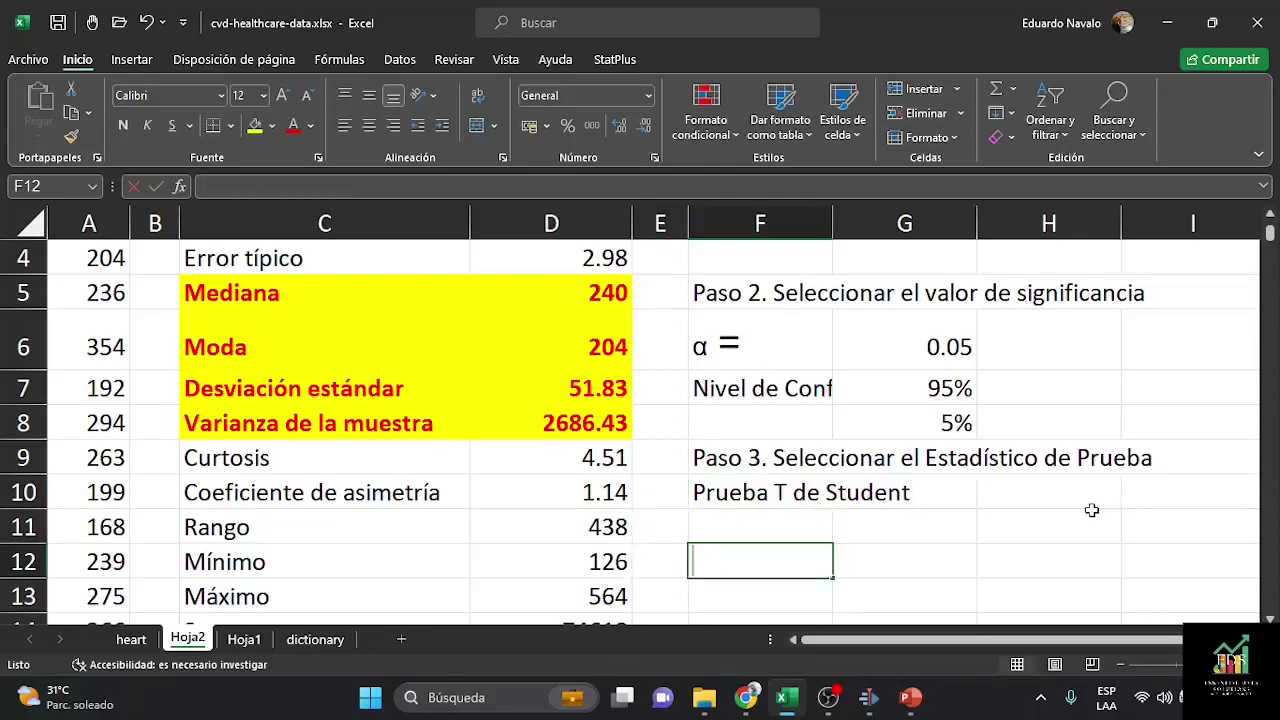
pyautogui.write('Paso 4.')
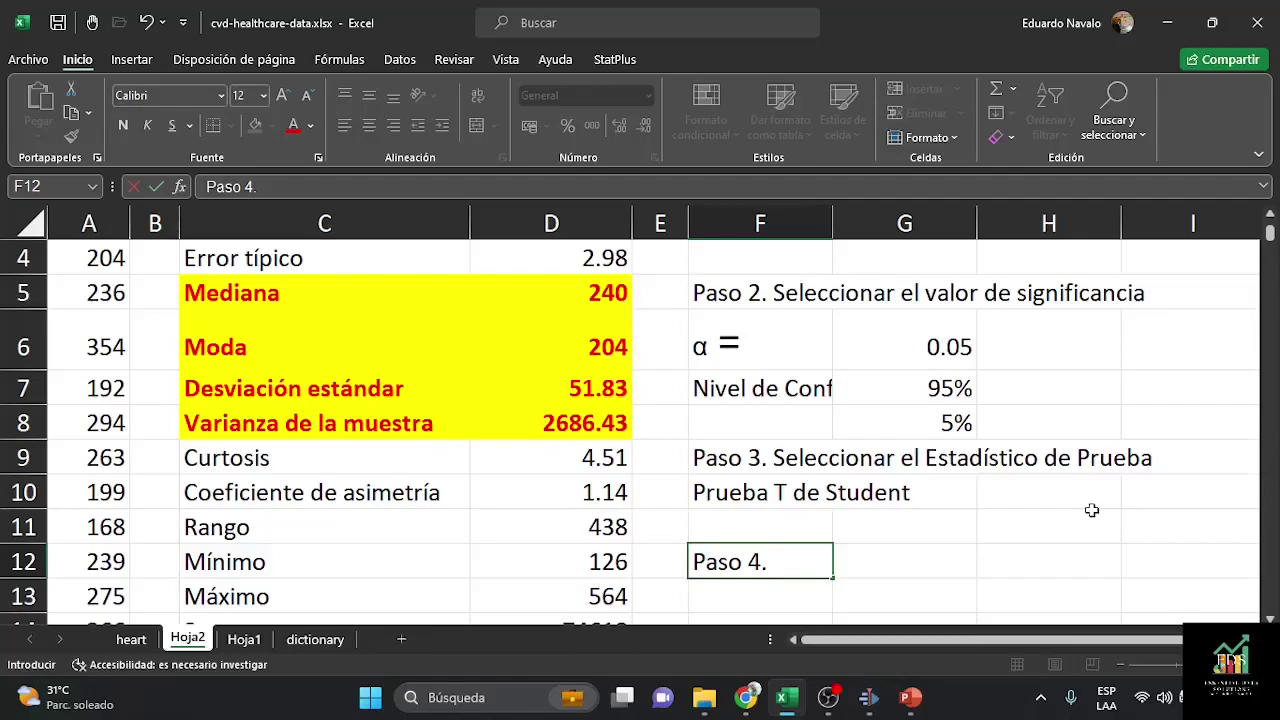
pyautogui.write('Establec')
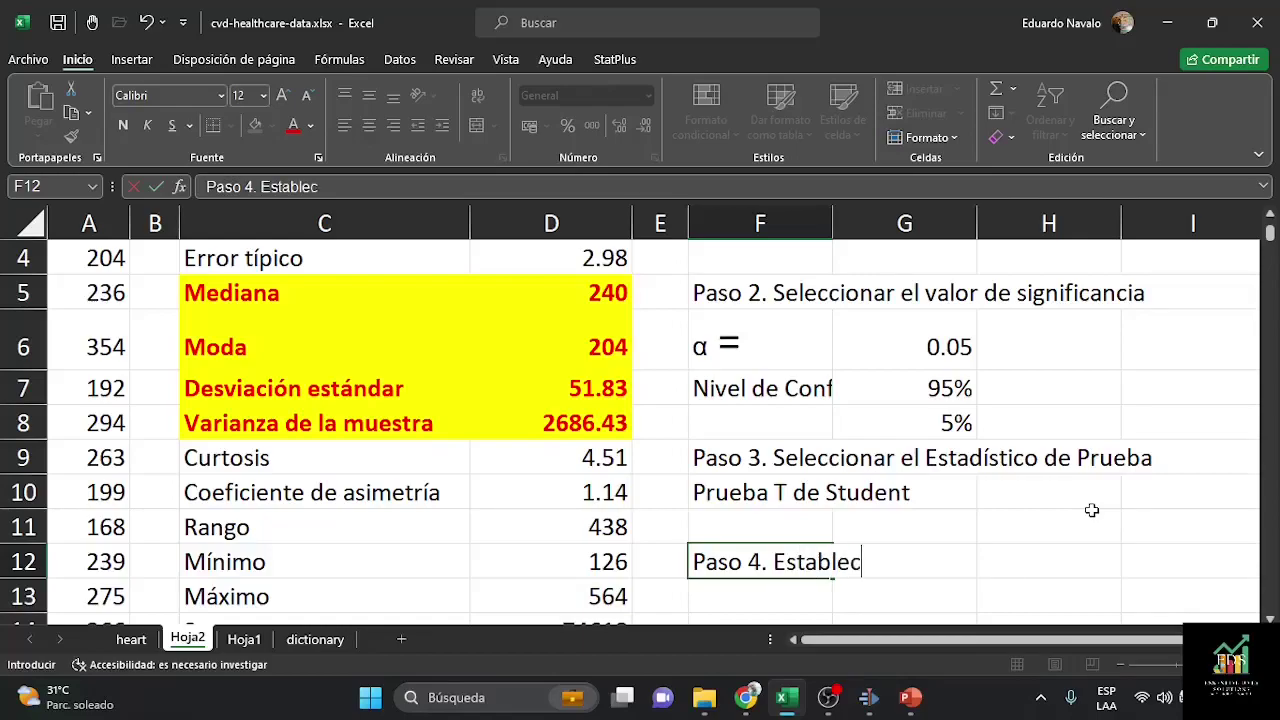
pyautogui.write('er nuest')
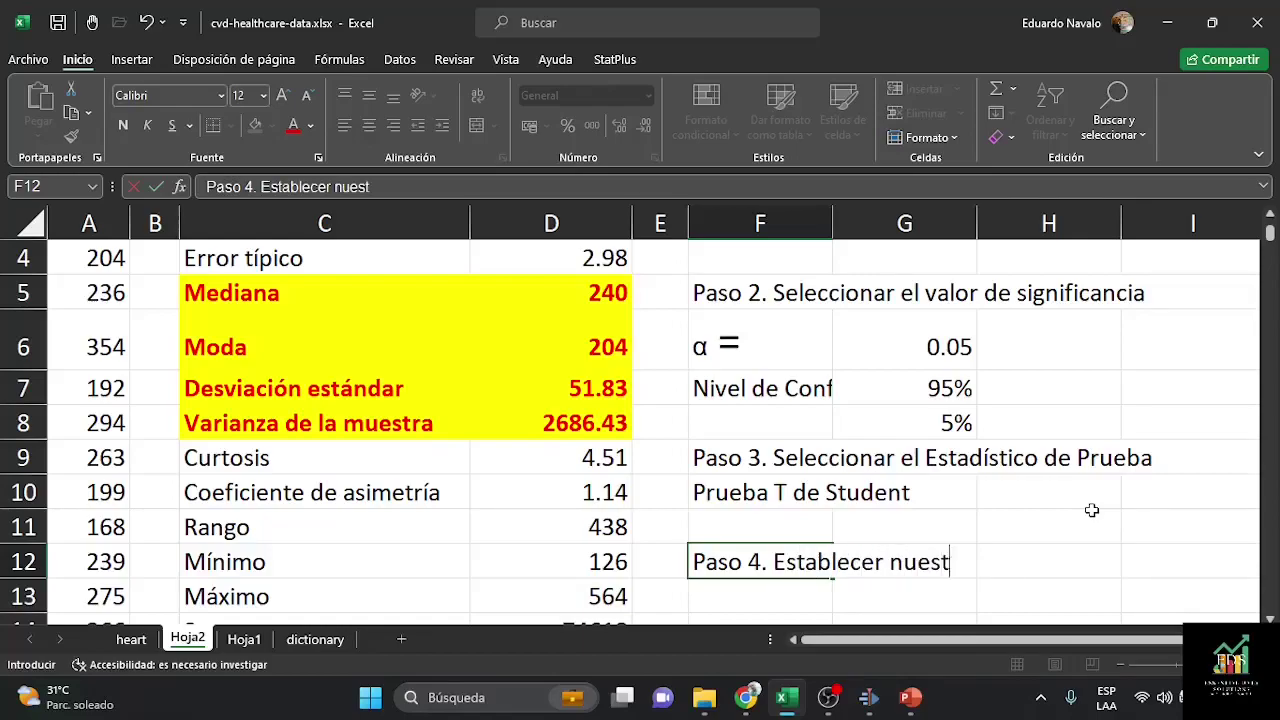
pyautogui.write('ra reg')
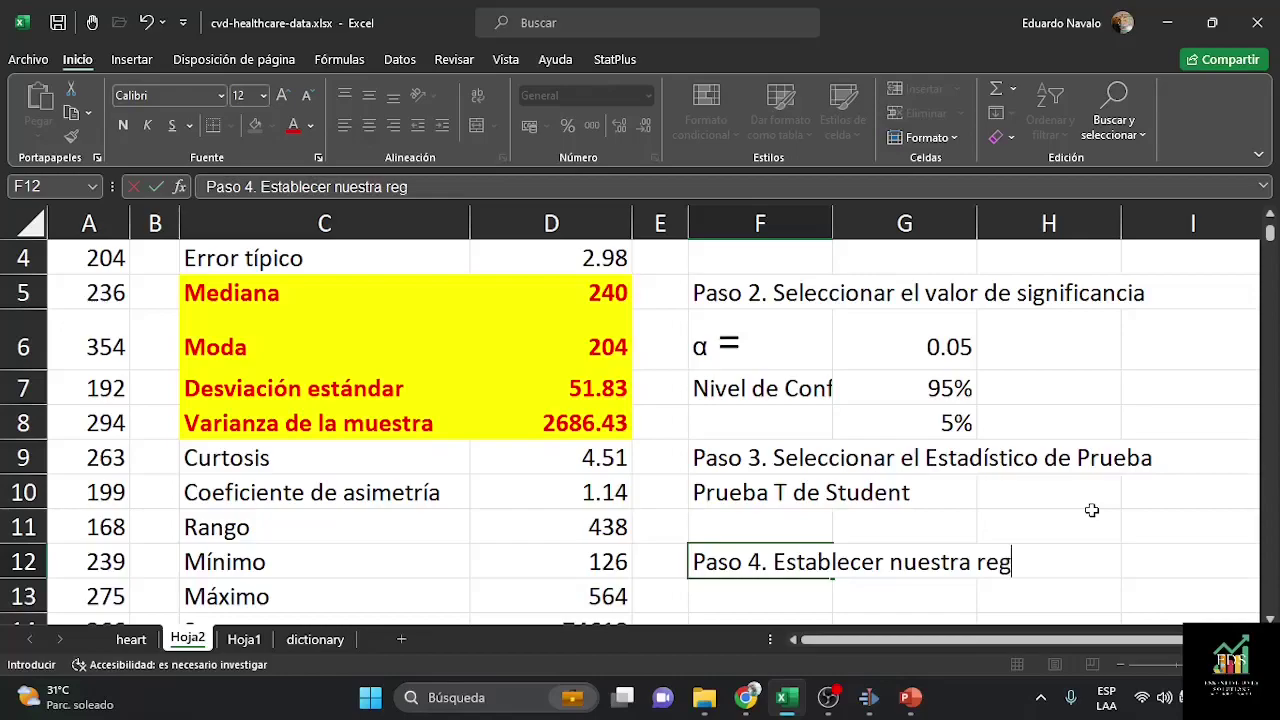
pyautogui.write('la de decisión')
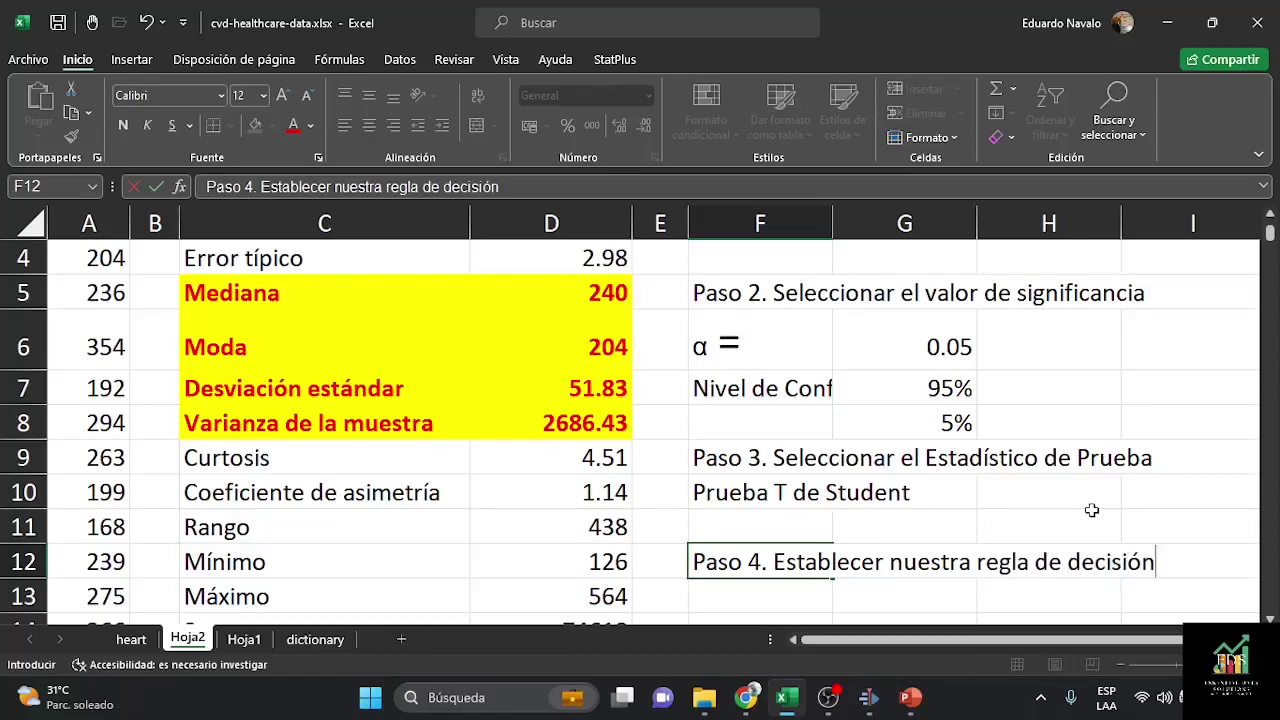
pyautogui.press('Return')
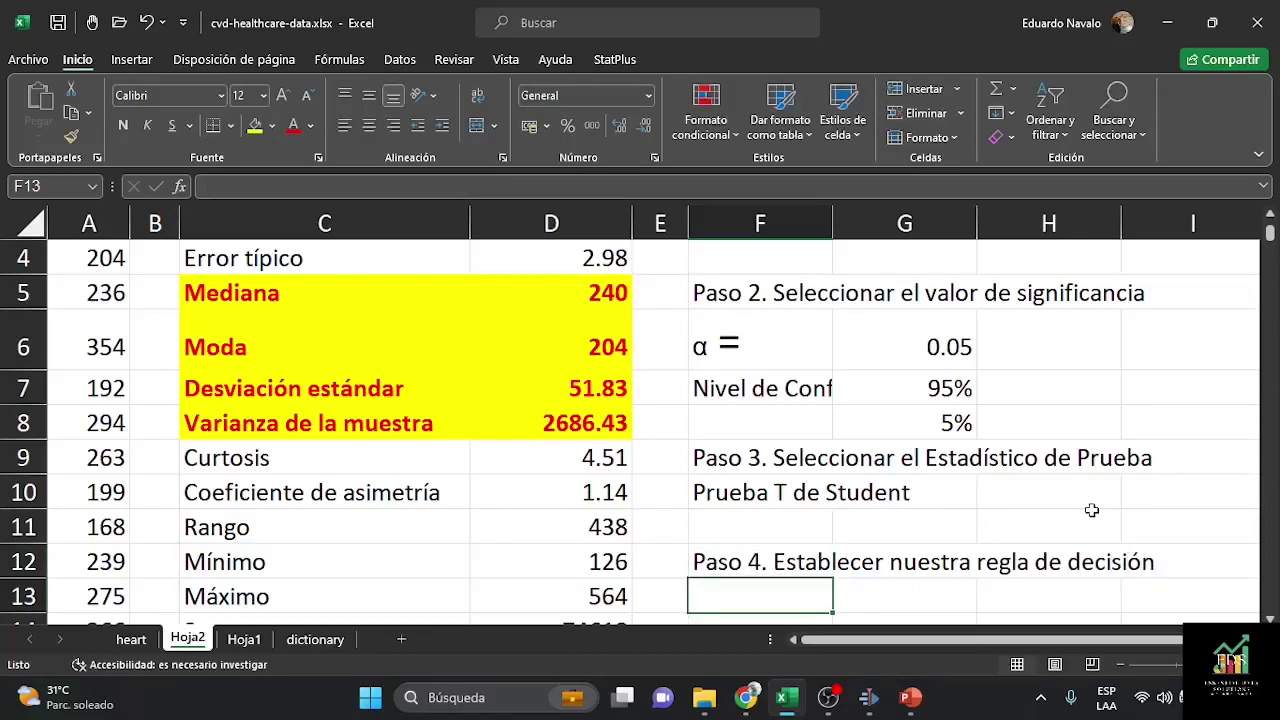
# Step: Enter the label "T =" in cell F13 under the Paso 4 heading
pyautogui.scroll(-1, 981, 455)
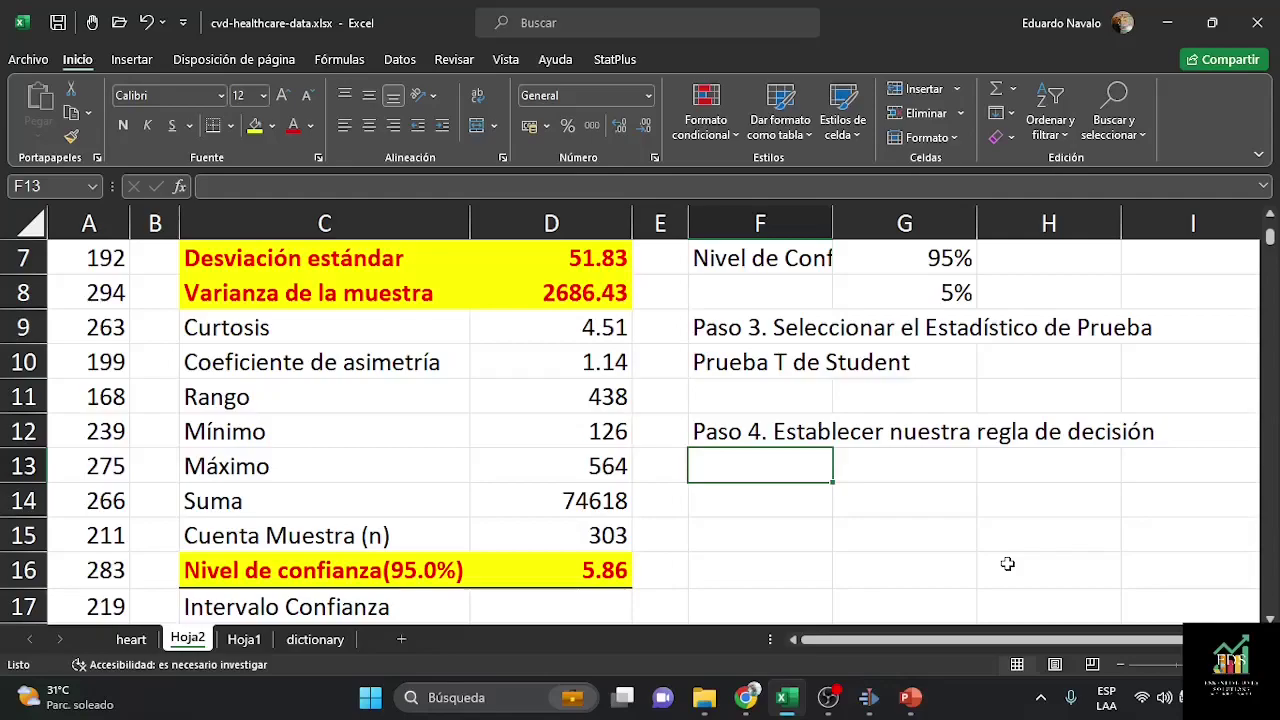
pyautogui.write('T =')
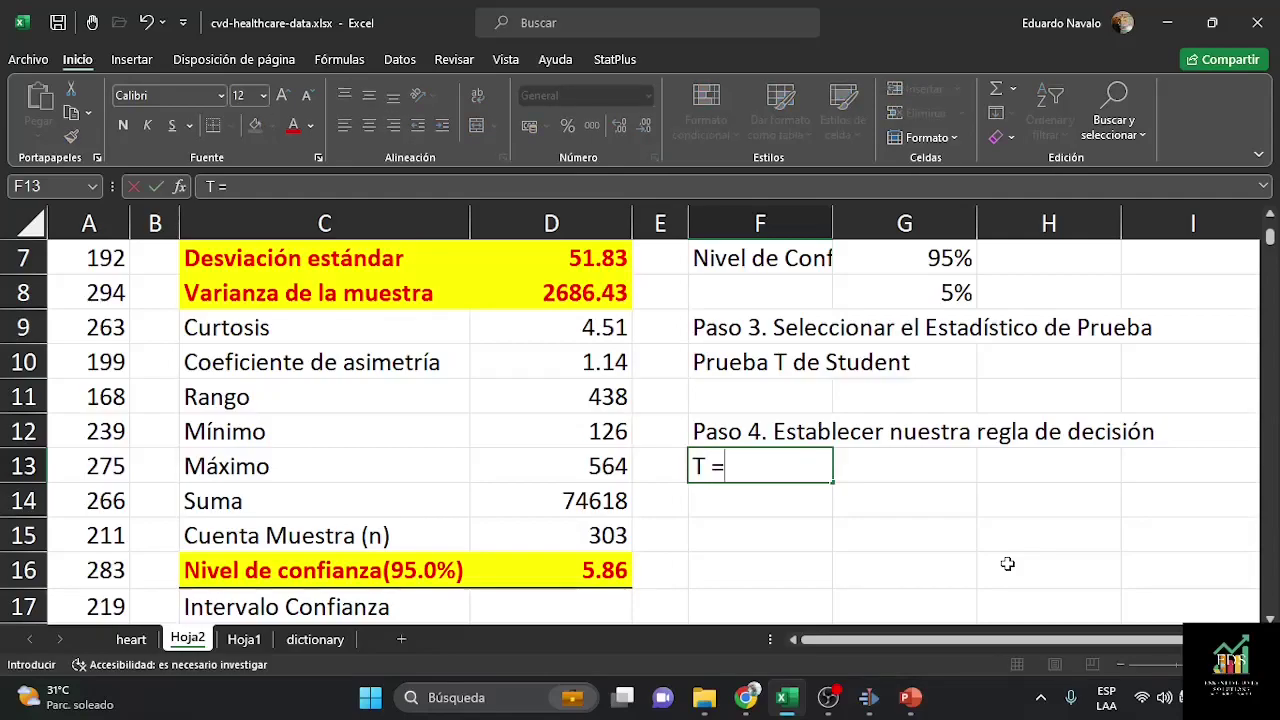
pyautogui.press('Tab')
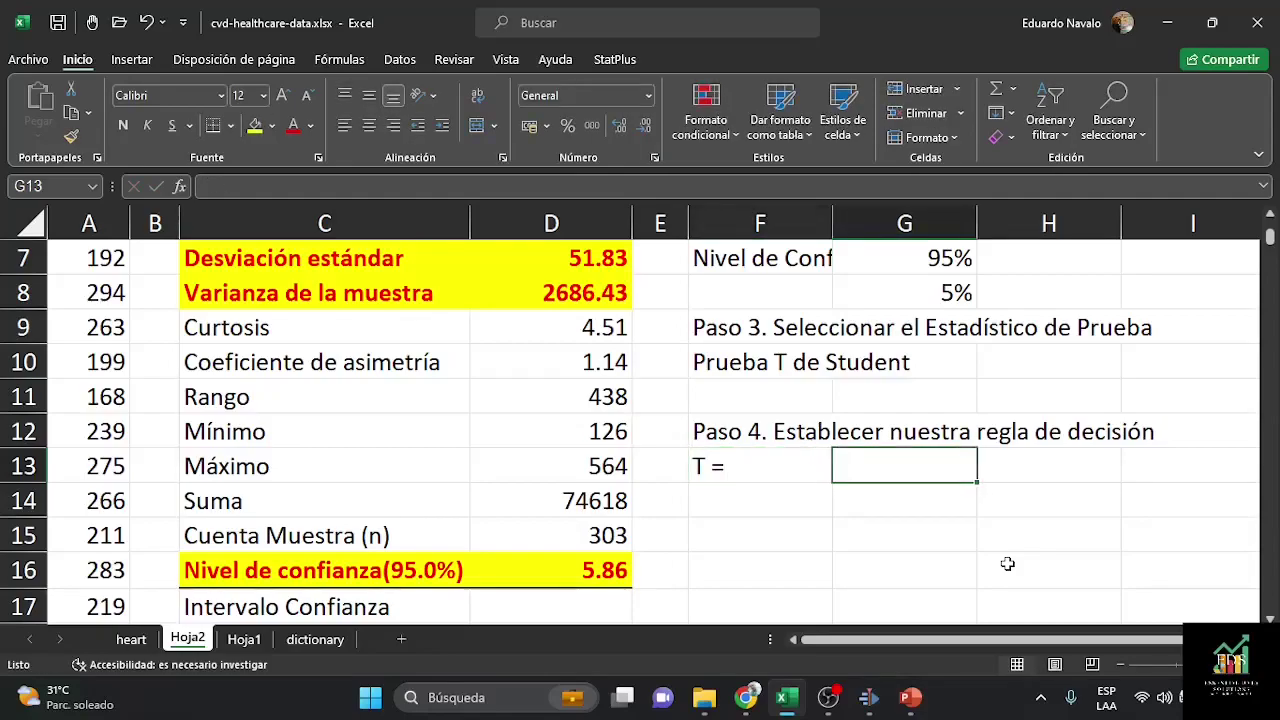
# Step: Calculate the critical T value in cell G13 from alpha and the degrees of freedom, using =DISTR.T.INV(G6;D19)
pyautogui.write('=')
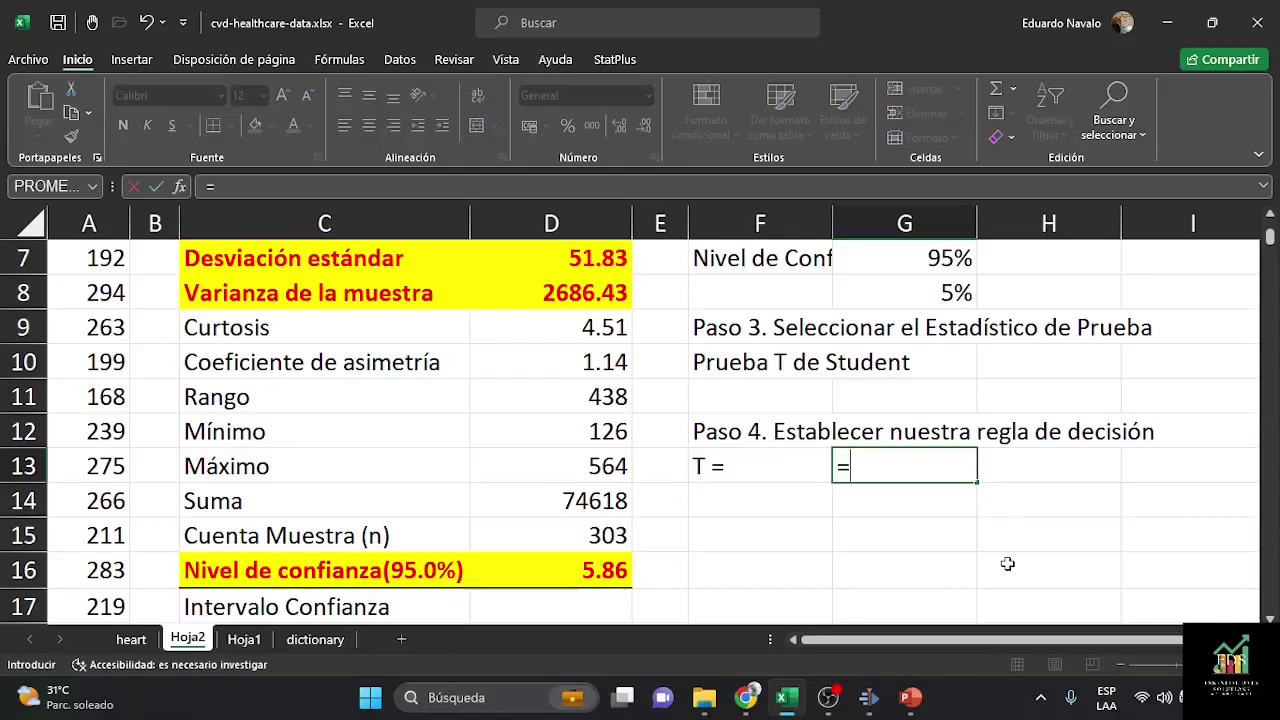
pyautogui.write('distr.t.')
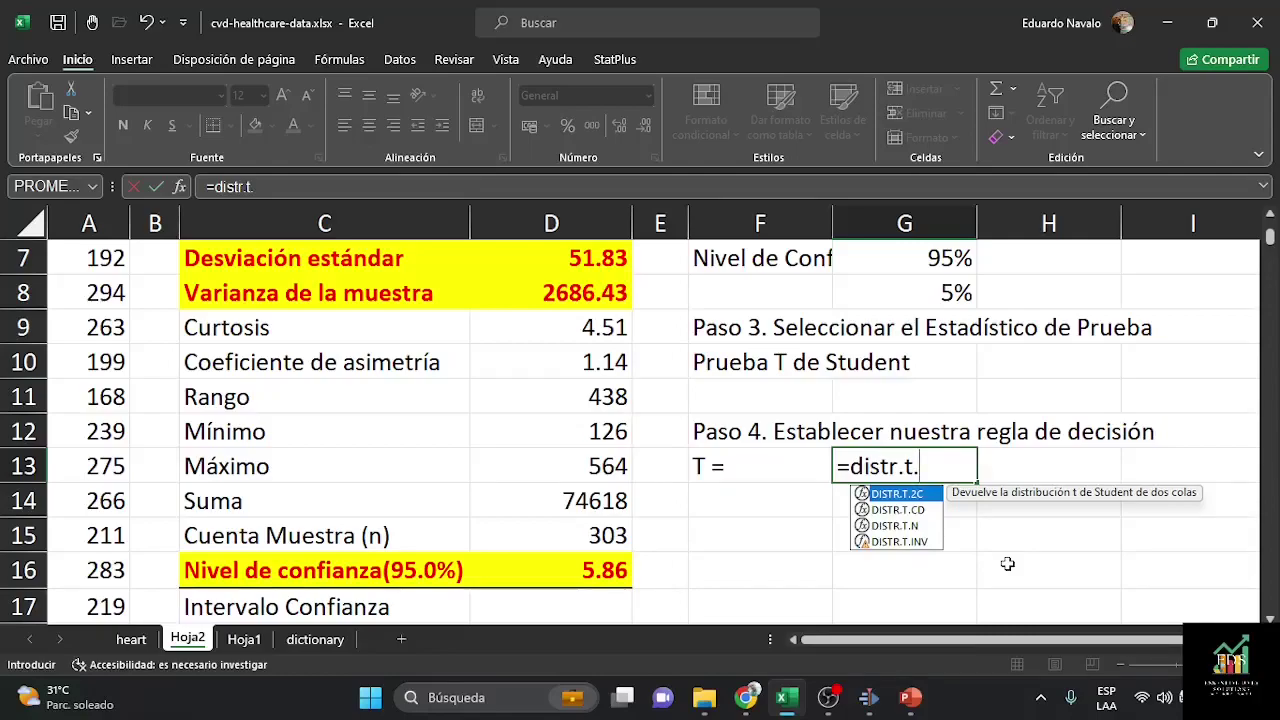
pyautogui.press('Down')
pyautogui.press('Down')
pyautogui.press('Down')
pyautogui.press('Tab')
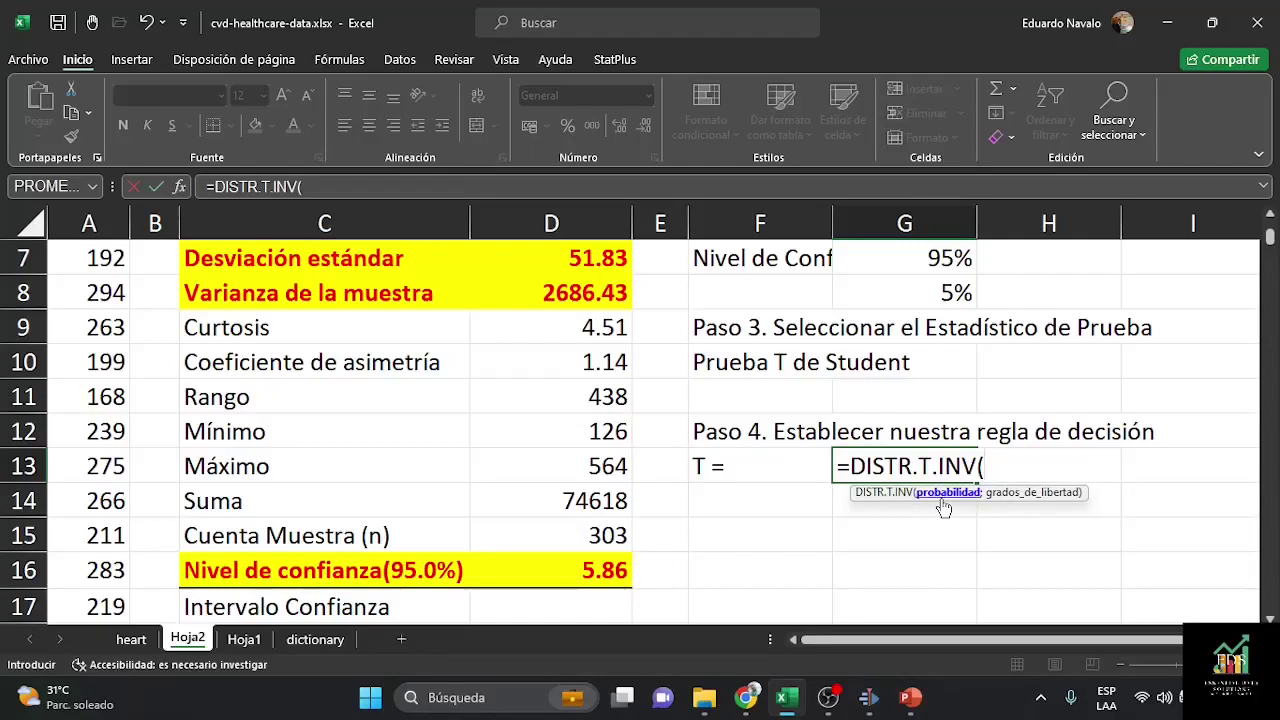
pyautogui.scroll(1, 1040, 386)
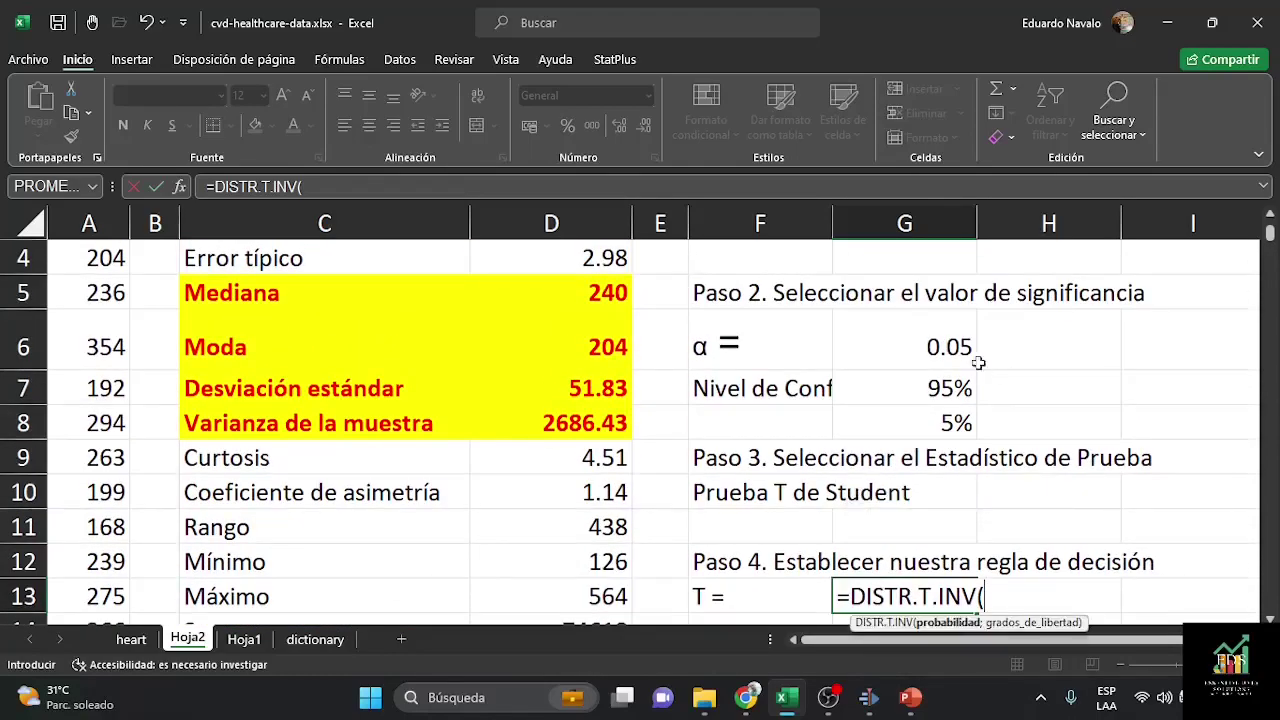
pyautogui.click(903, 347)
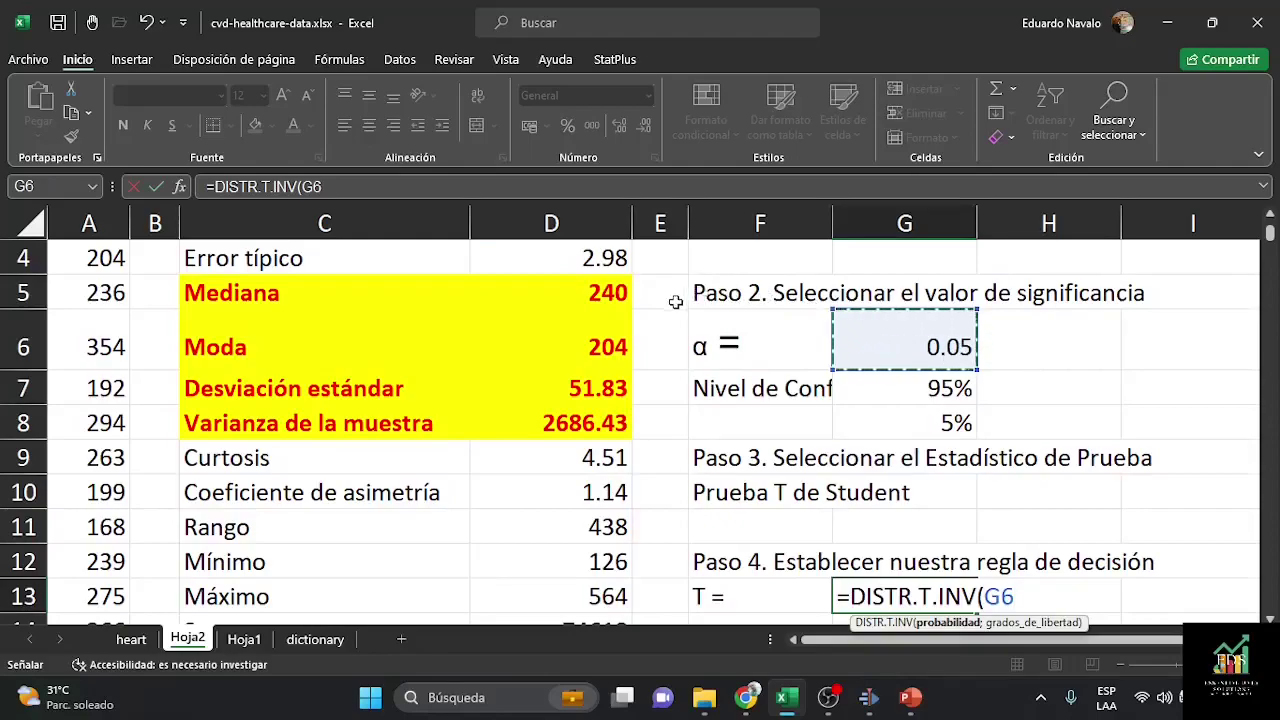
pyautogui.scroll(-1, 1067, 403)
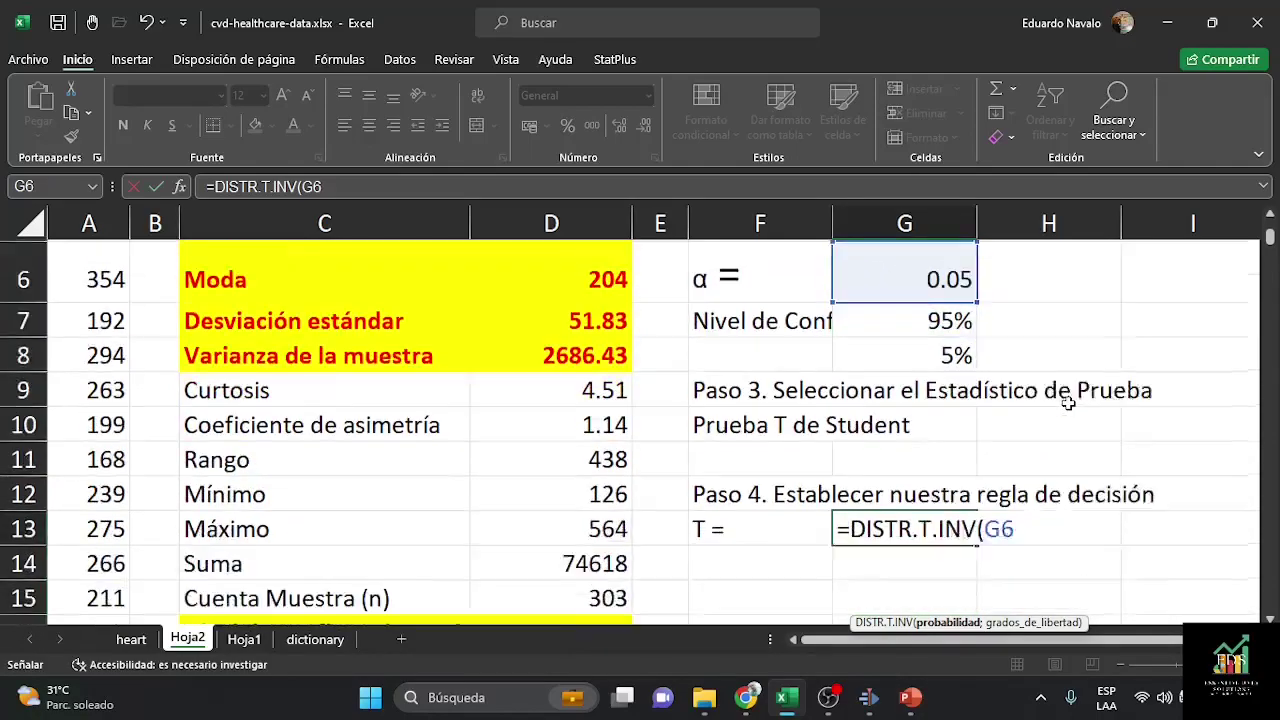
pyautogui.write(';')
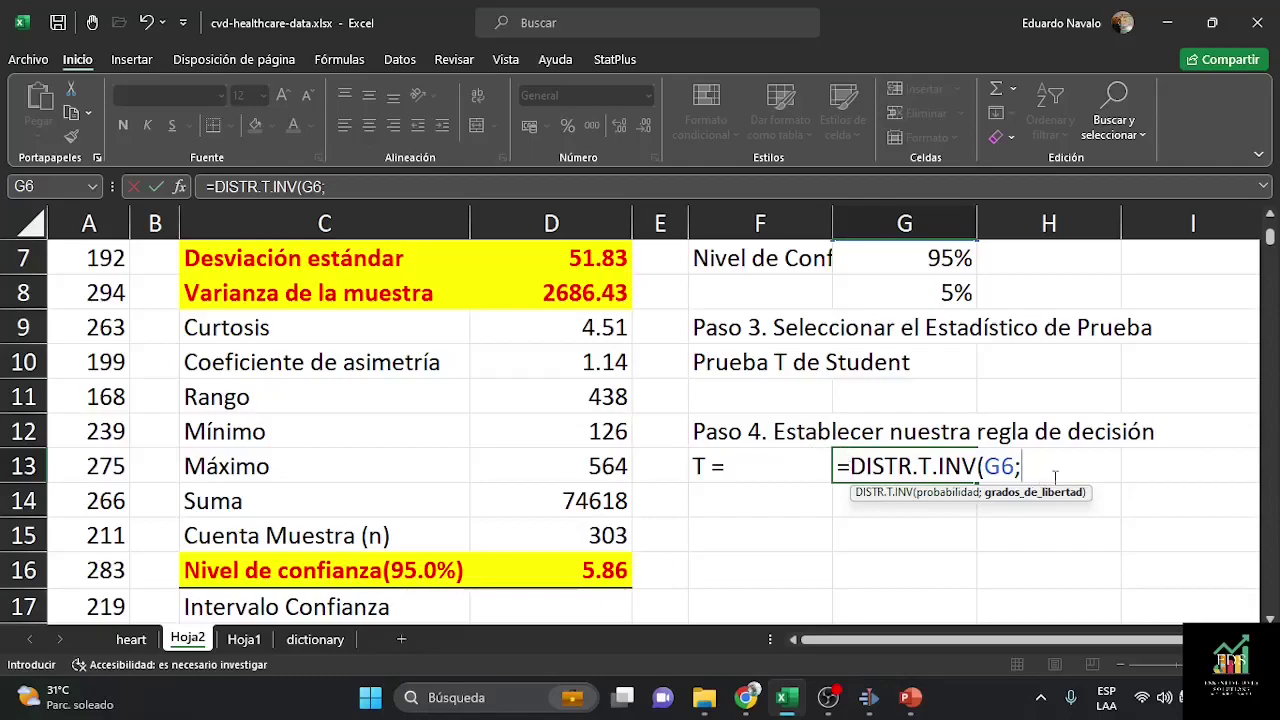
pyautogui.scroll(-1, 762, 466)
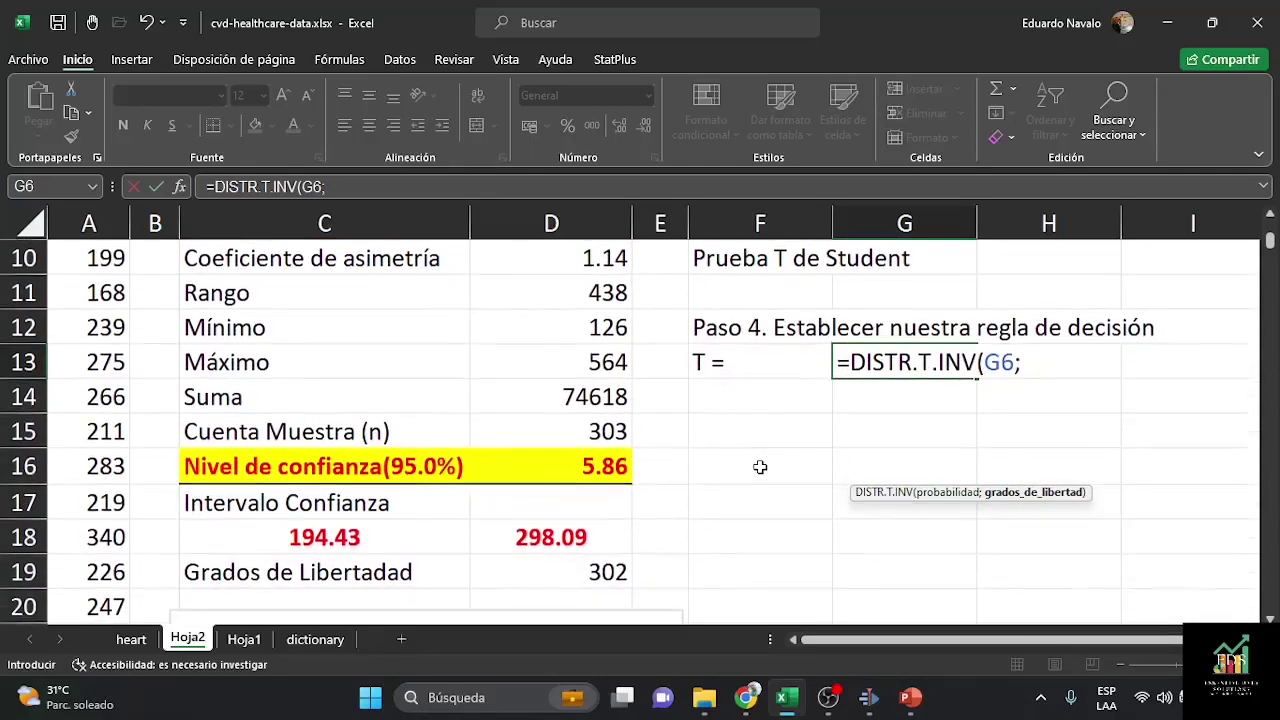
pyautogui.click(590, 570)
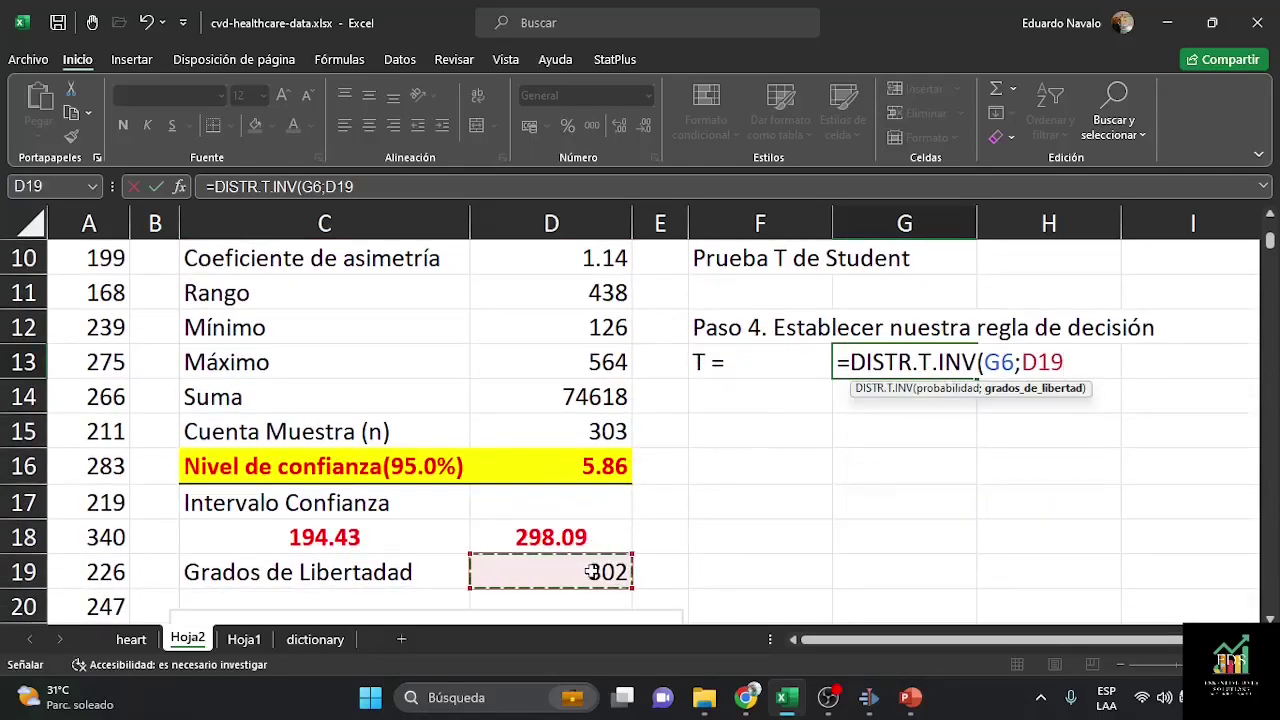
pyautogui.write(')')
pyautogui.press('Return')
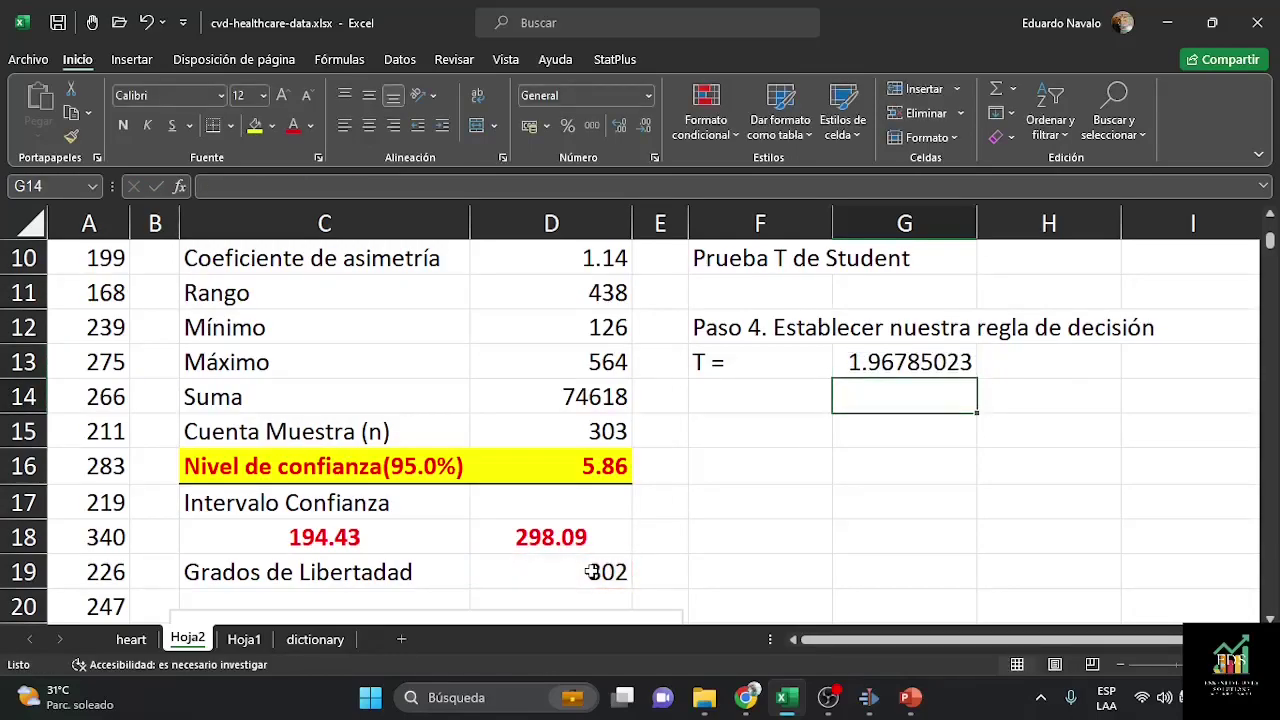
# Step: Format the T value in G13 to two decimal places and narrow column G slightly
pyautogui.click(932, 370)
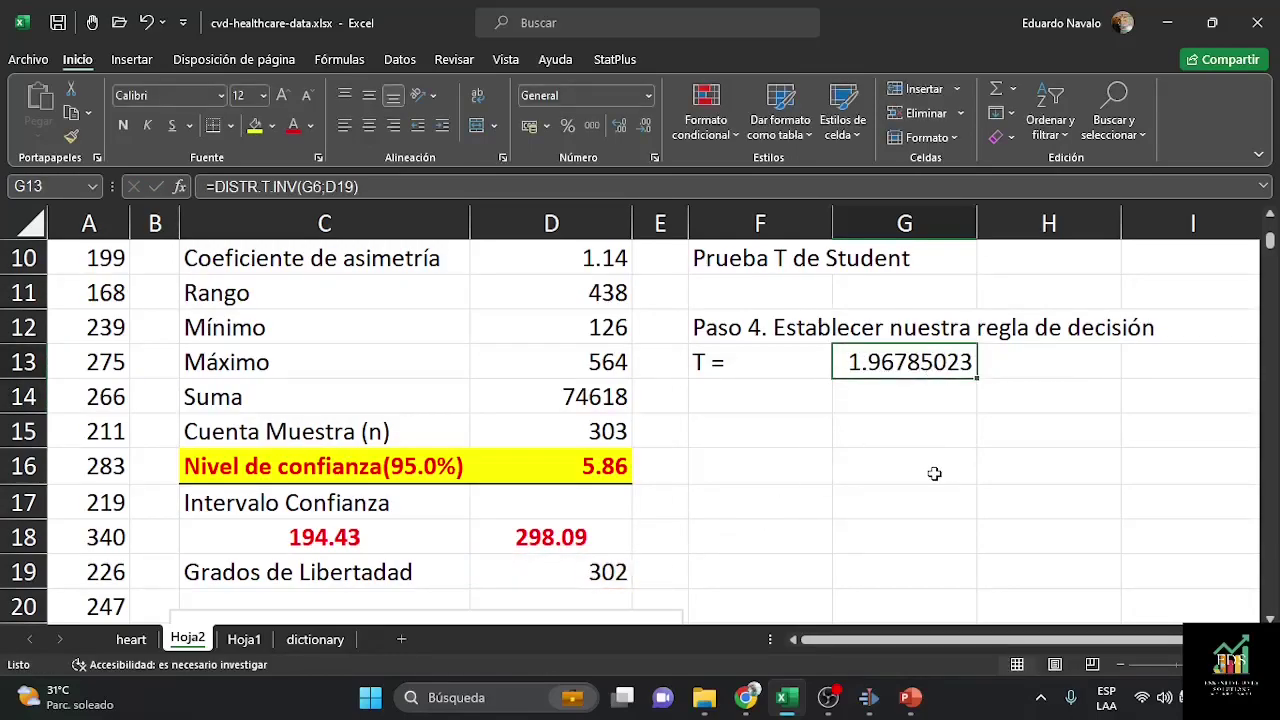
pyautogui.click(620, 128)
pyautogui.click(645, 128)
pyautogui.click(645, 128)
pyautogui.click(645, 128)
pyautogui.click(645, 128)
pyautogui.click(645, 128)
pyautogui.click(645, 128)
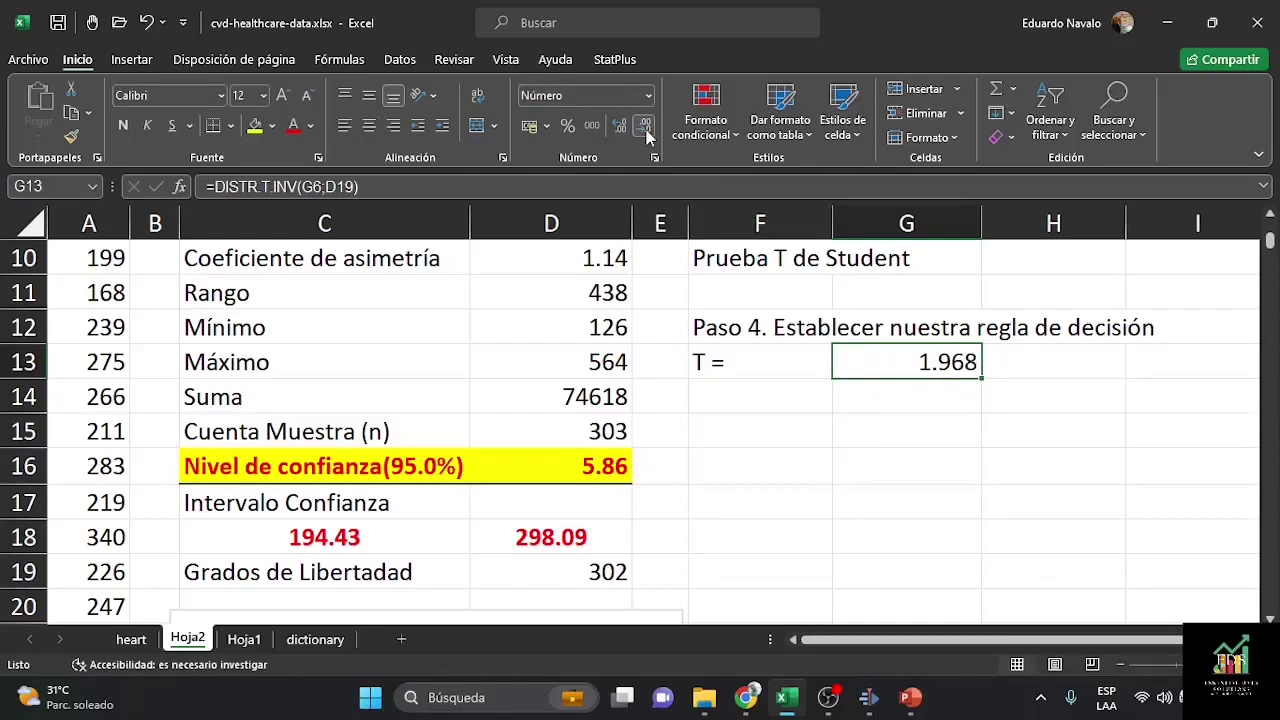
pyautogui.click(645, 128)
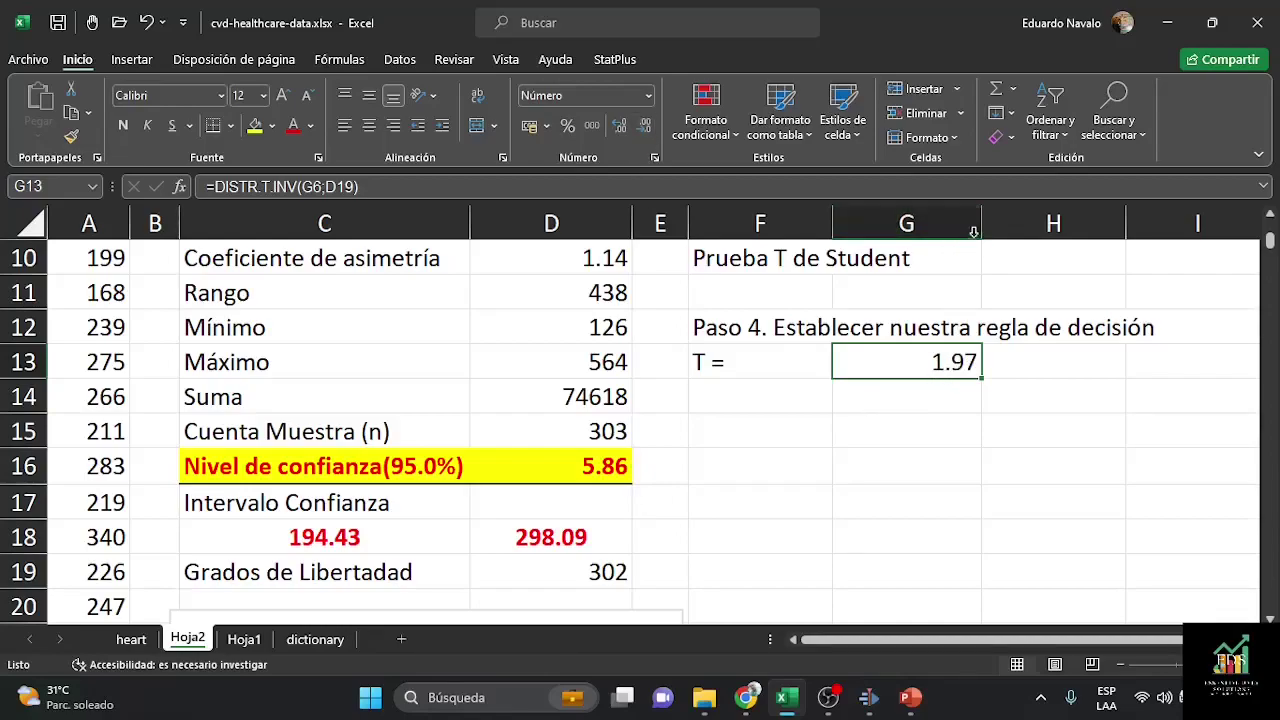
pyautogui.moveTo(979, 227); pyautogui.dragTo(958, 227)
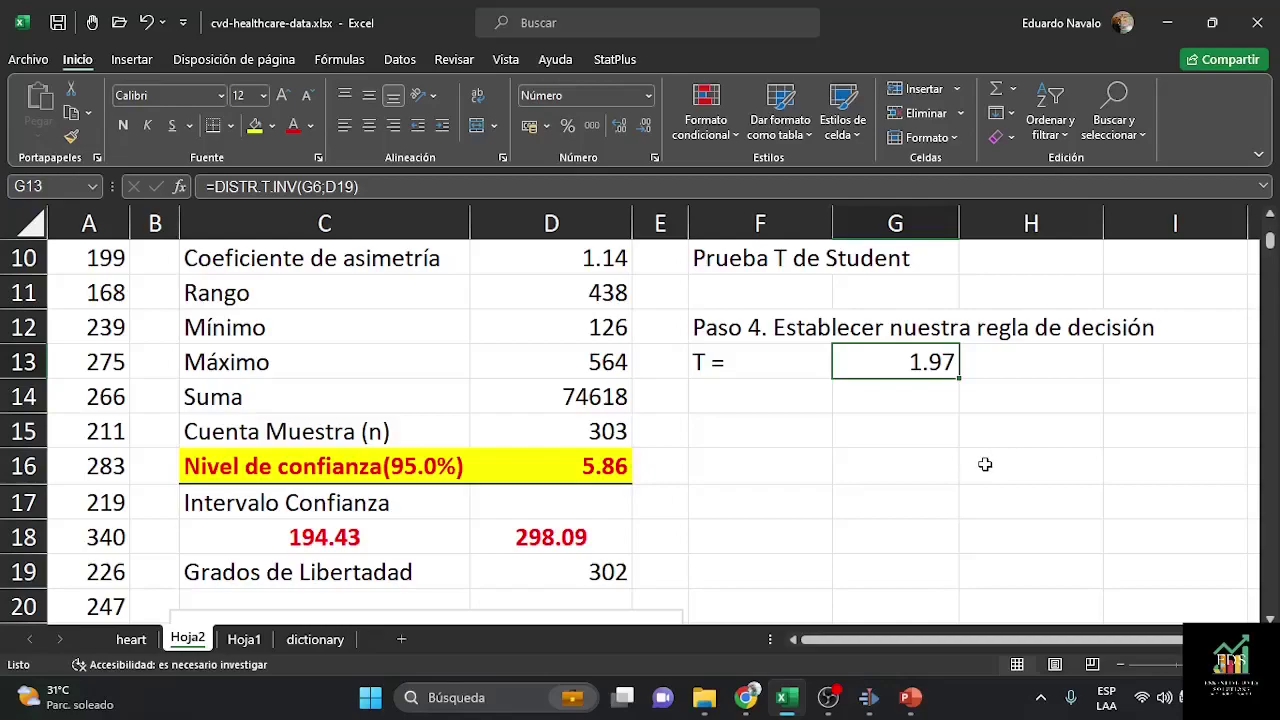
# Step: Review the null and alternative hypotheses and the significance level alongside the critical T value
pyautogui.scroll(1, 1000, 460)
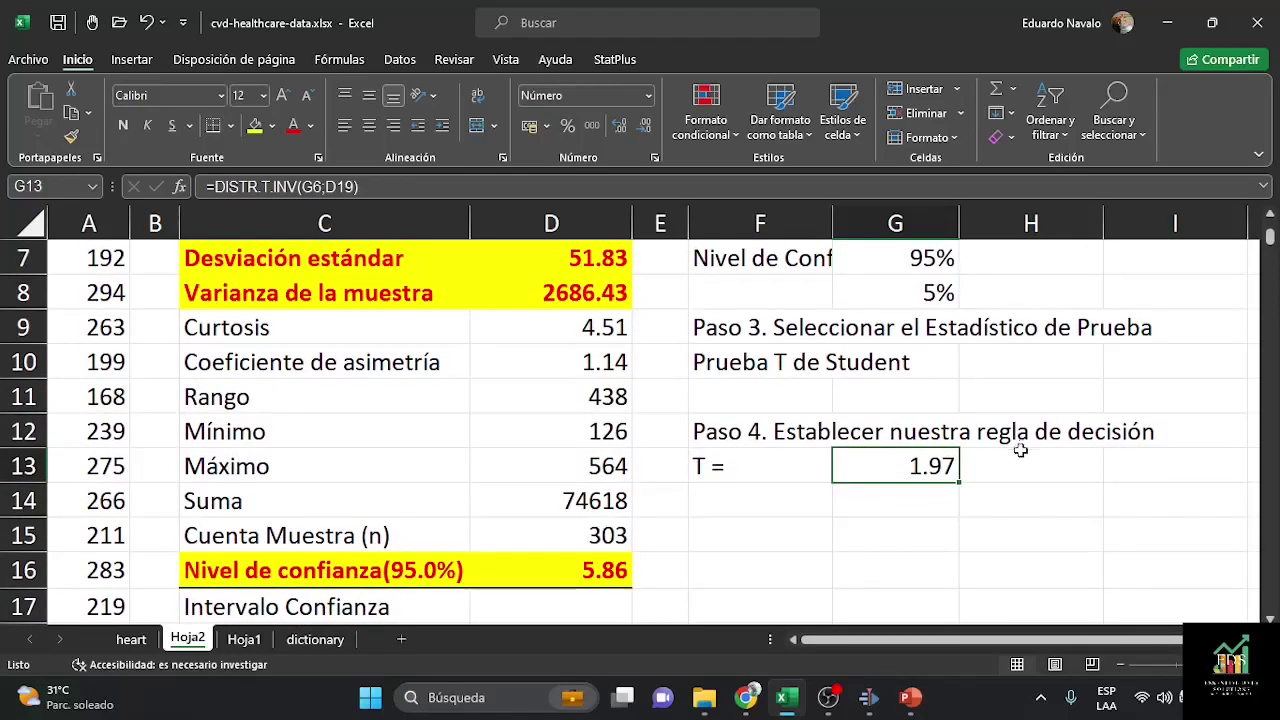
pyautogui.scroll(1, 1020, 449)
pyautogui.scroll(-1, 1006, 468)
pyautogui.scroll(2, 1008, 466)
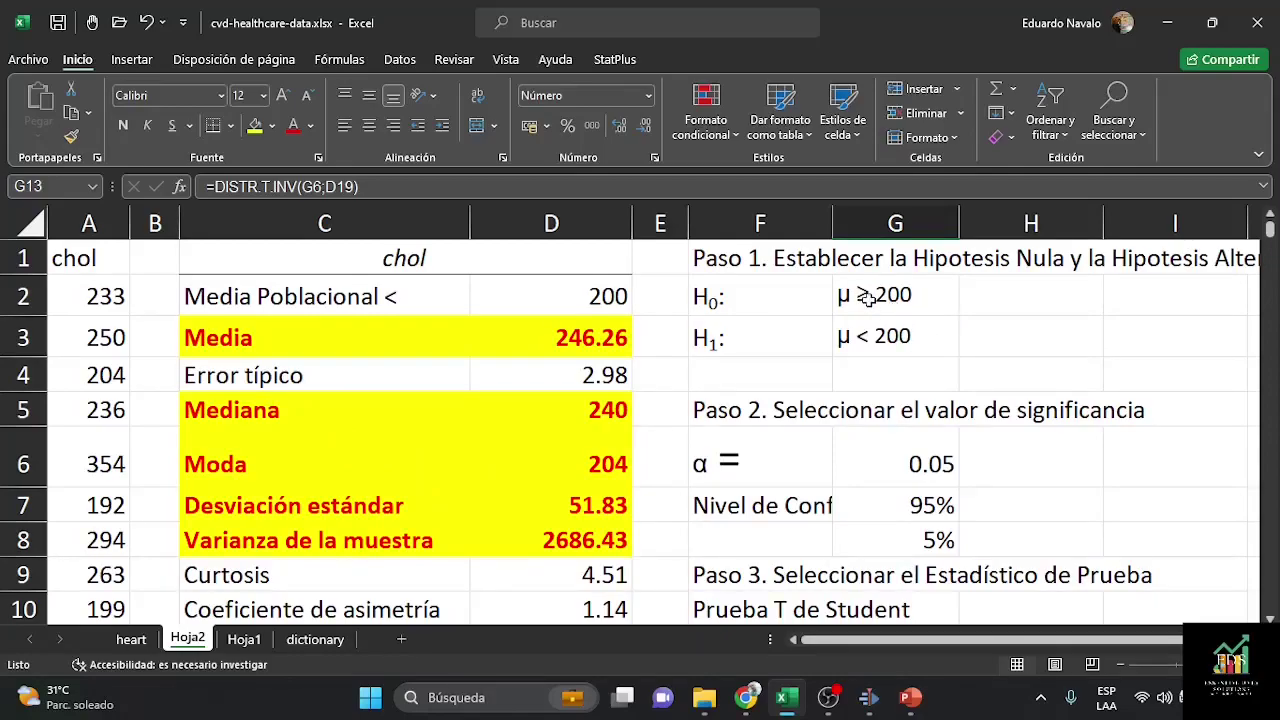
pyautogui.scroll(-1, 982, 420)
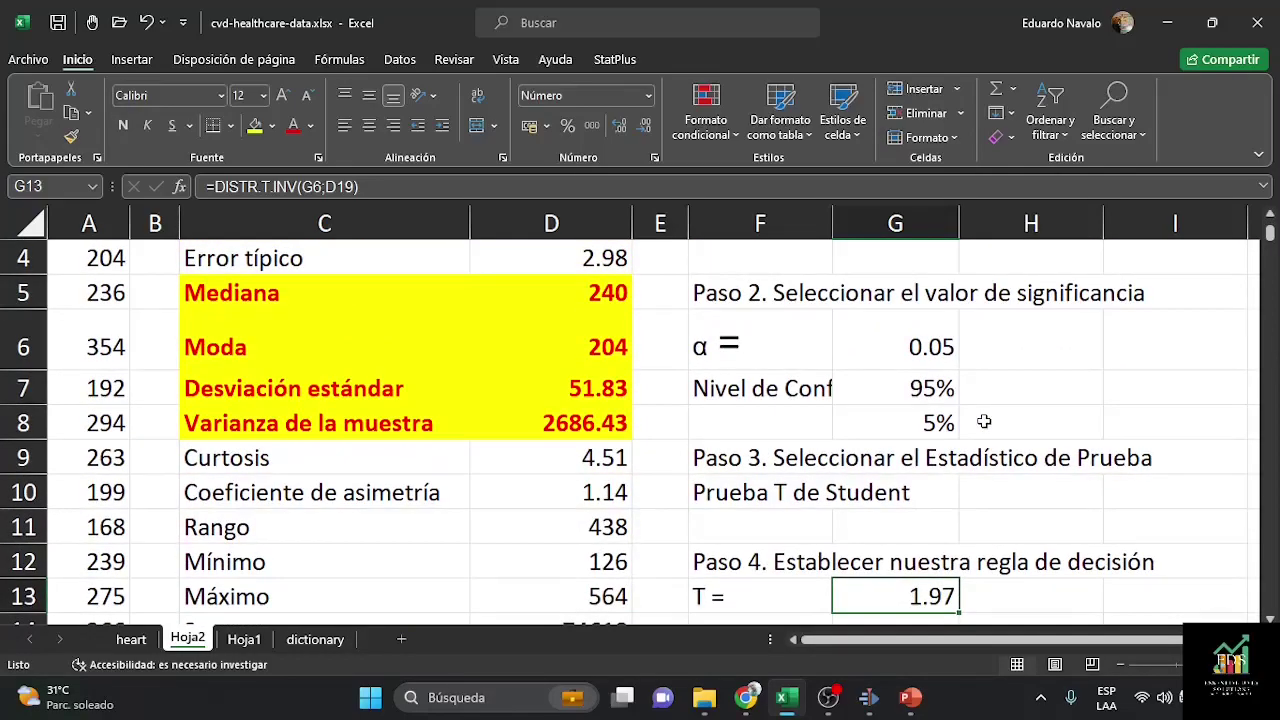
pyautogui.scroll(1, 984, 421)
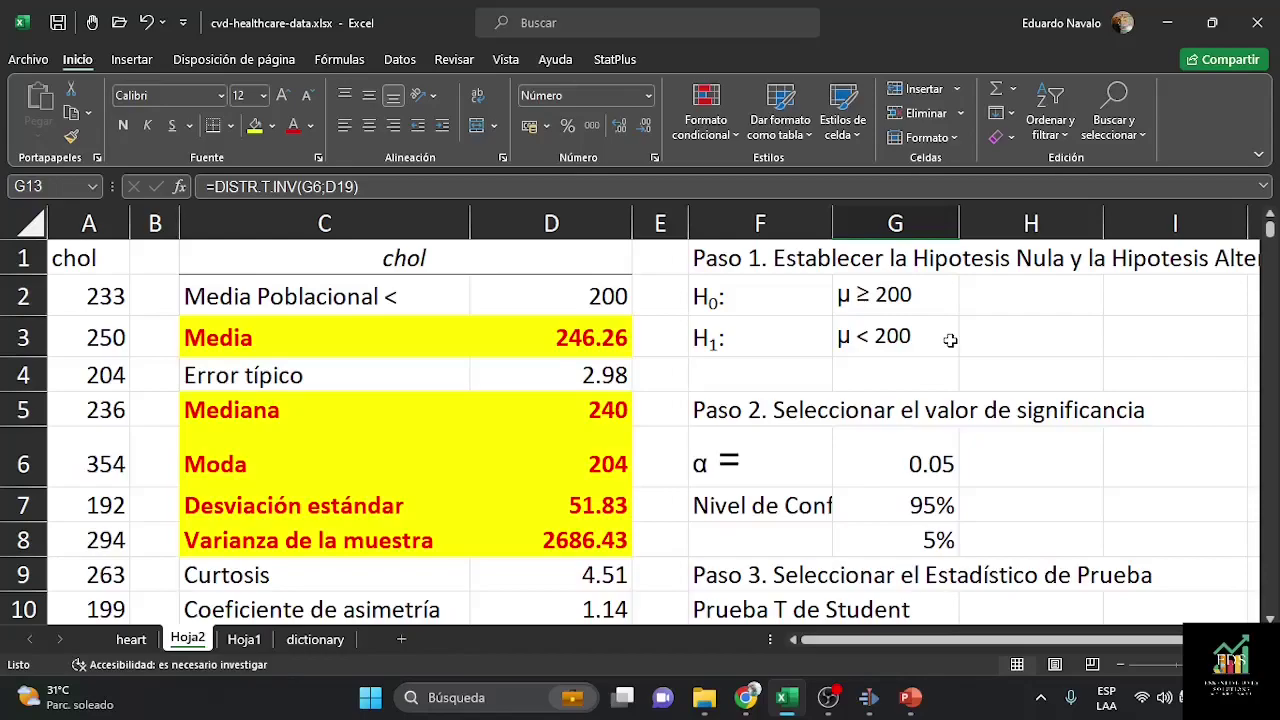
pyautogui.click(930, 292)
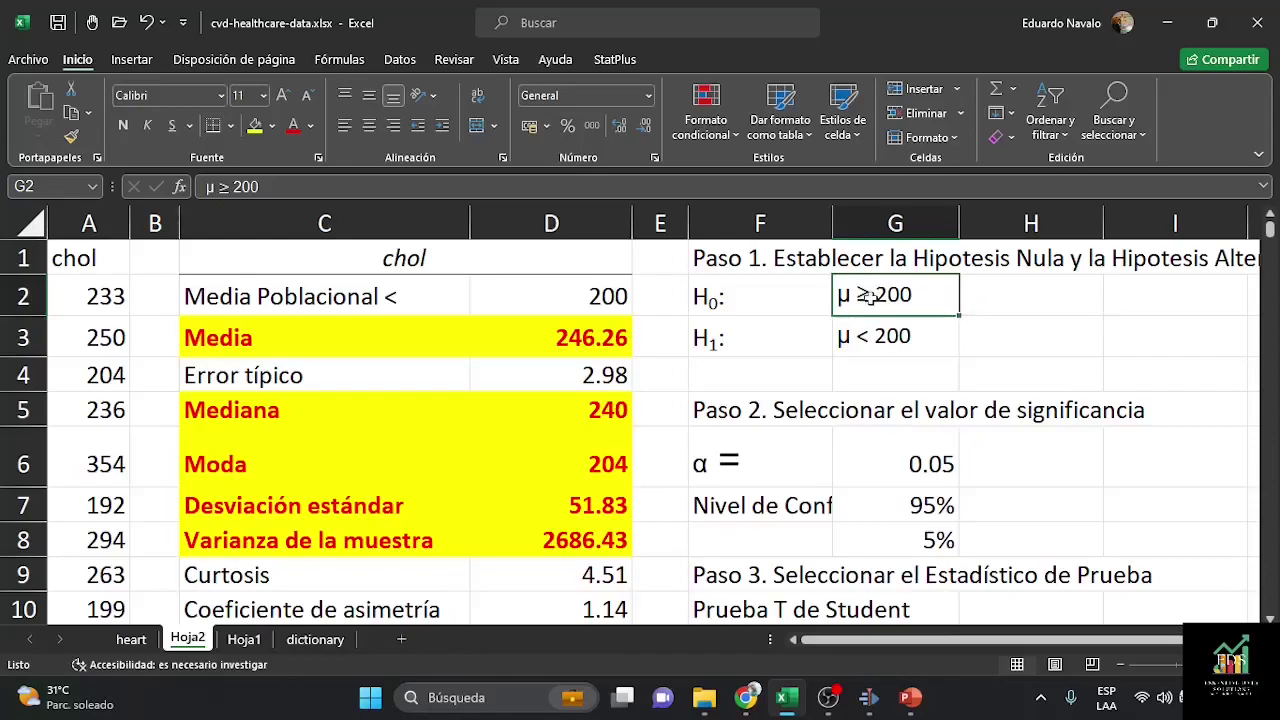
# Step: Enter the note "Prueba de I cola" in cell H2 beside the null hypothesis
pyautogui.click(1030, 306)
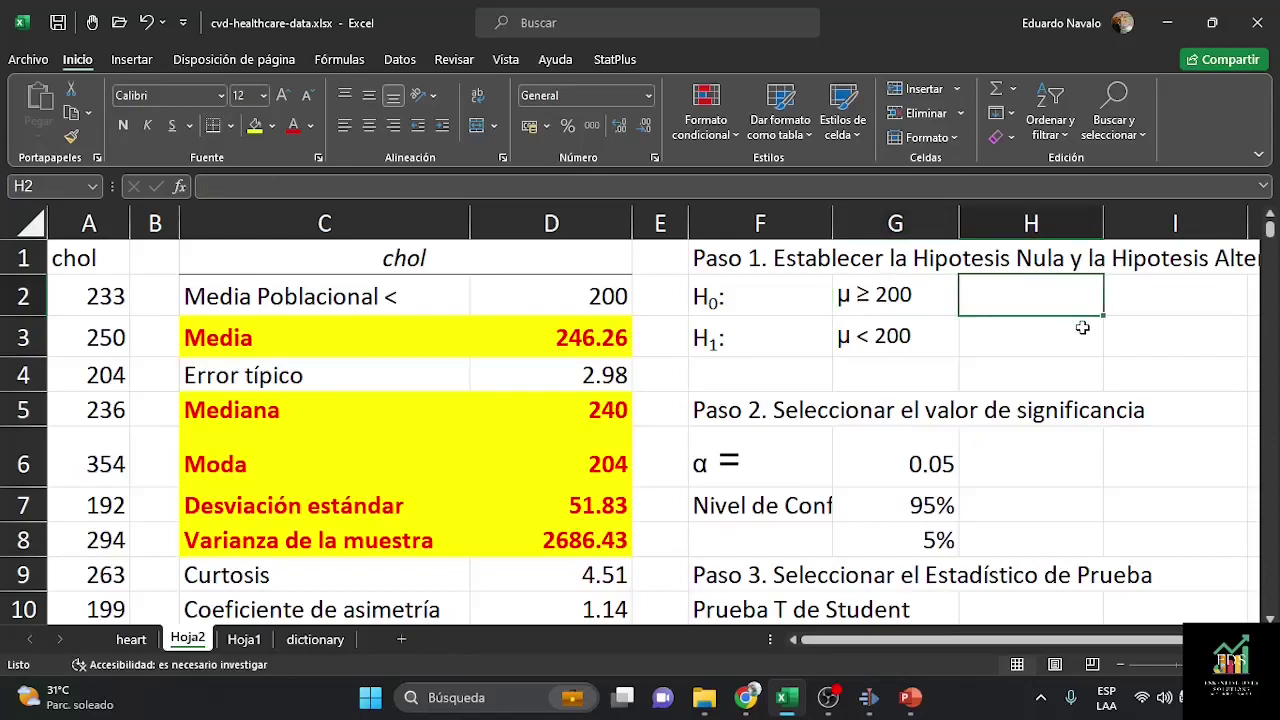
pyautogui.write('Prue')
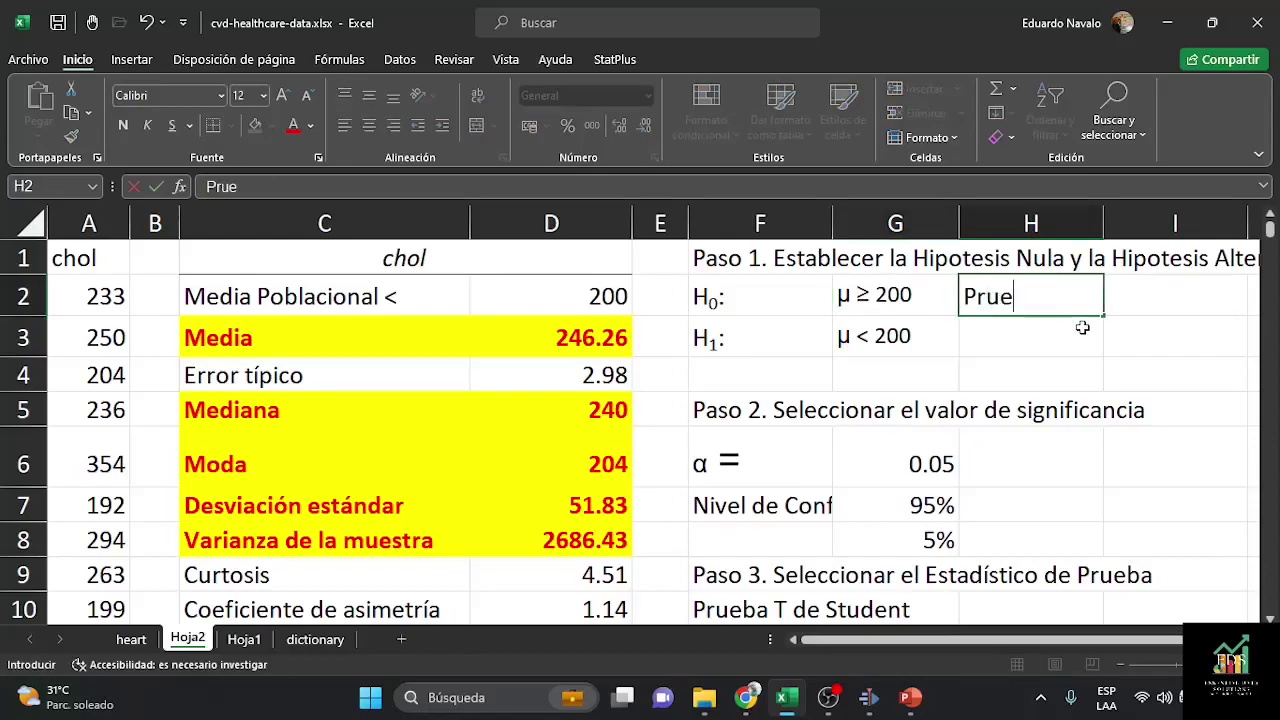
pyautogui.write('ba de i ')
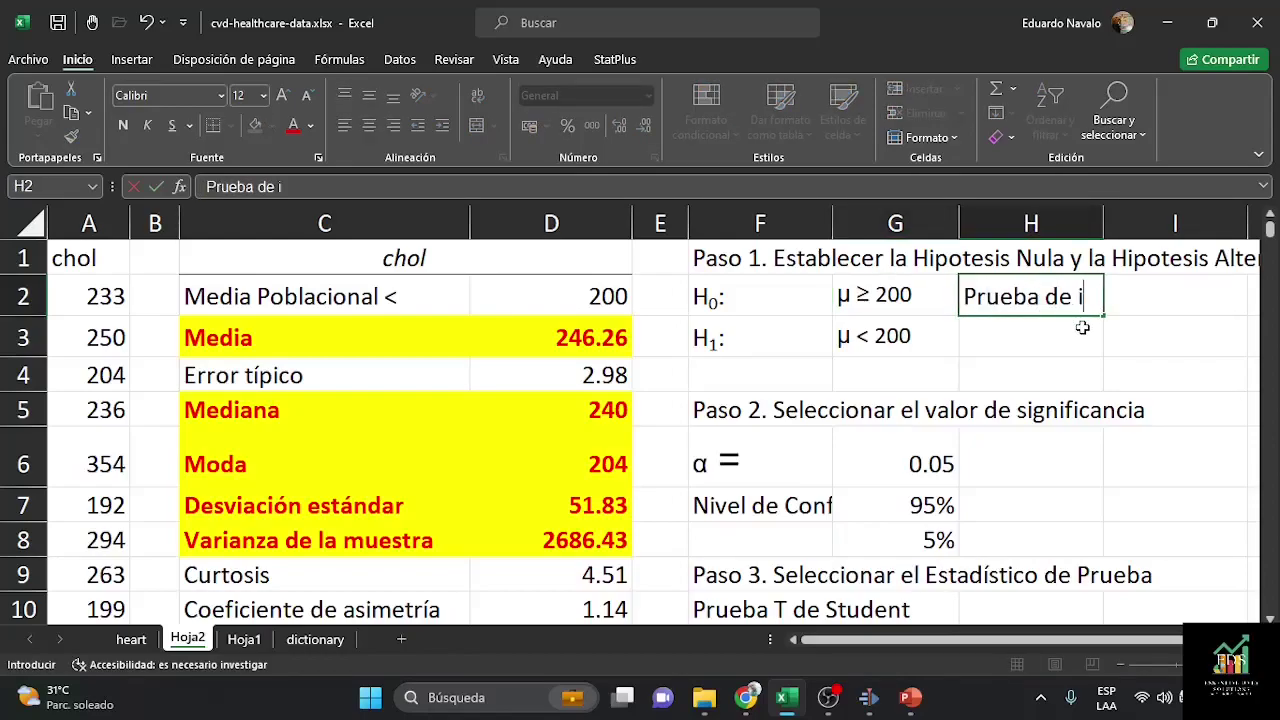
pyautogui.write('cola')
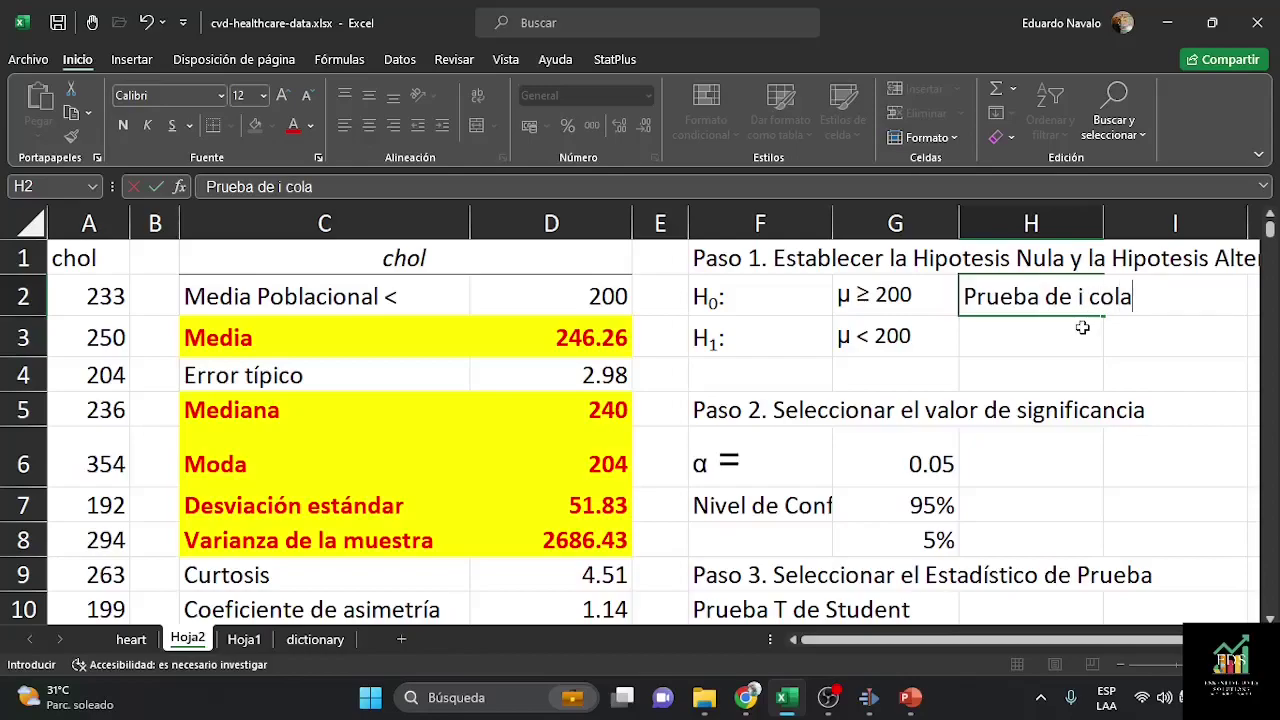
pyautogui.press('F2')
pyautogui.press('BackSpace')
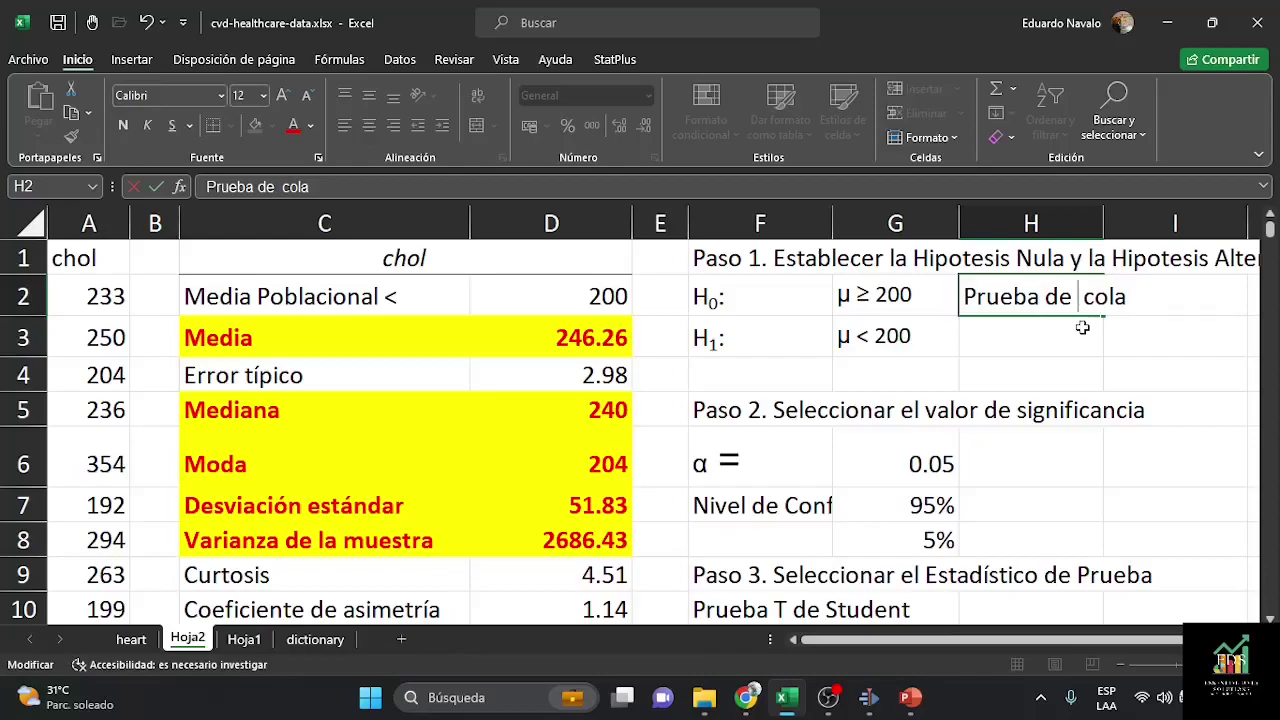
pyautogui.write('I')
pyautogui.press('Return')
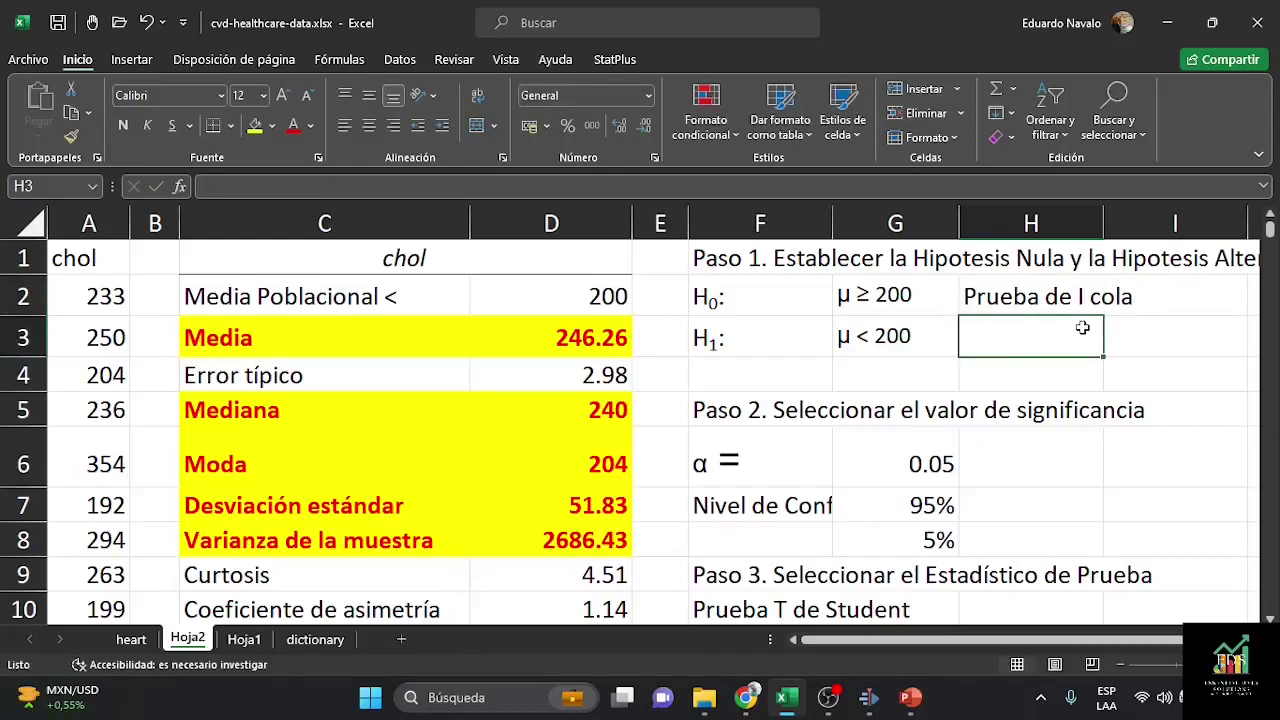
# Step: Correct the note in cell H2 to read "Prueba de 1 cola", replacing the Roman numeral with the digit
pyautogui.press('Up')
pyautogui.press('F2')
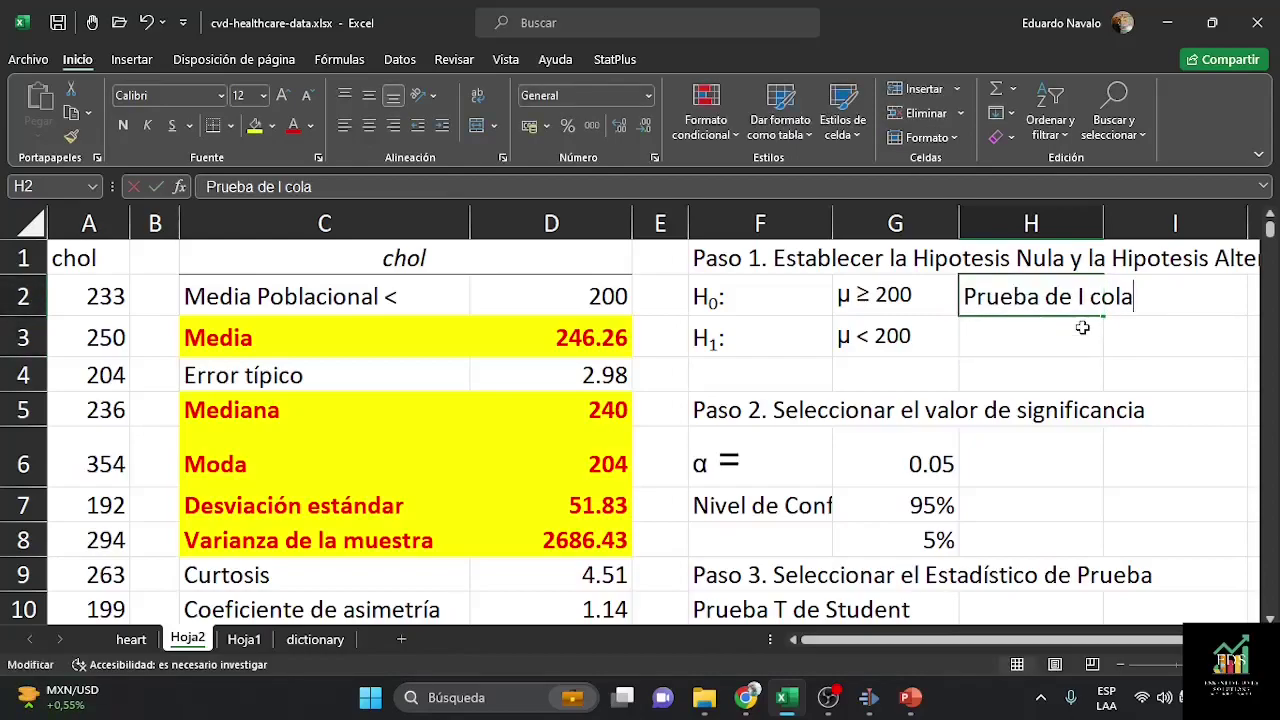
pyautogui.press('Left')
pyautogui.press('Left')
pyautogui.press('Left')
pyautogui.press('Left')
pyautogui.press('Left')
pyautogui.press('BackSpace')
pyautogui.write('1')
pyautogui.press('Return')
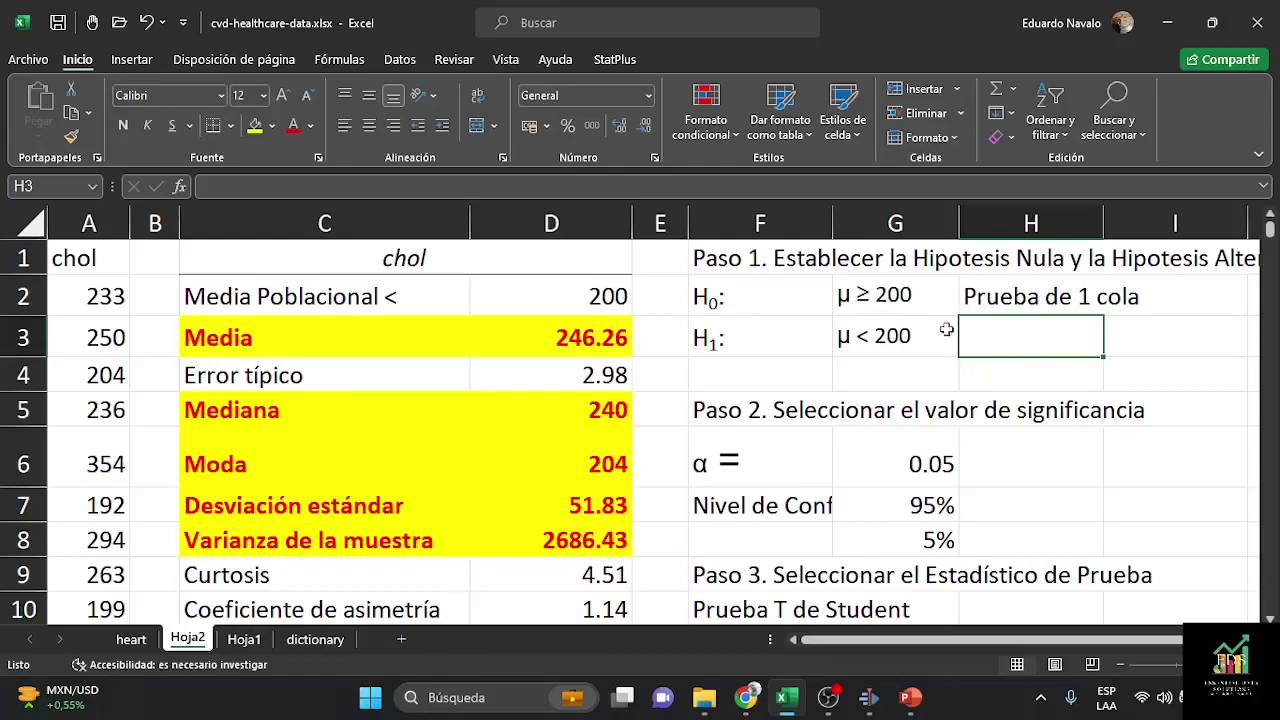
# Step: Enter the heading "Paso 5. Tomar la decisión" in cell F15, two rows below the critical T value
pyautogui.scroll(-3, 1055, 380)
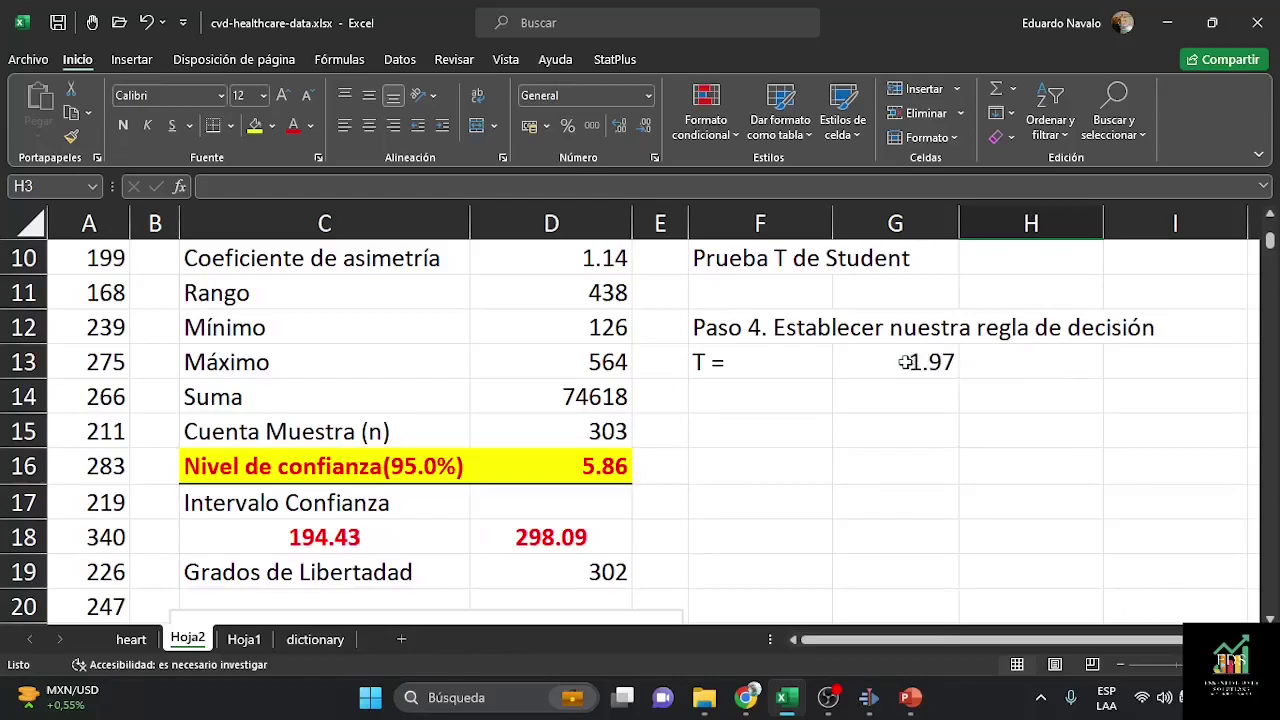
pyautogui.click(905, 362)
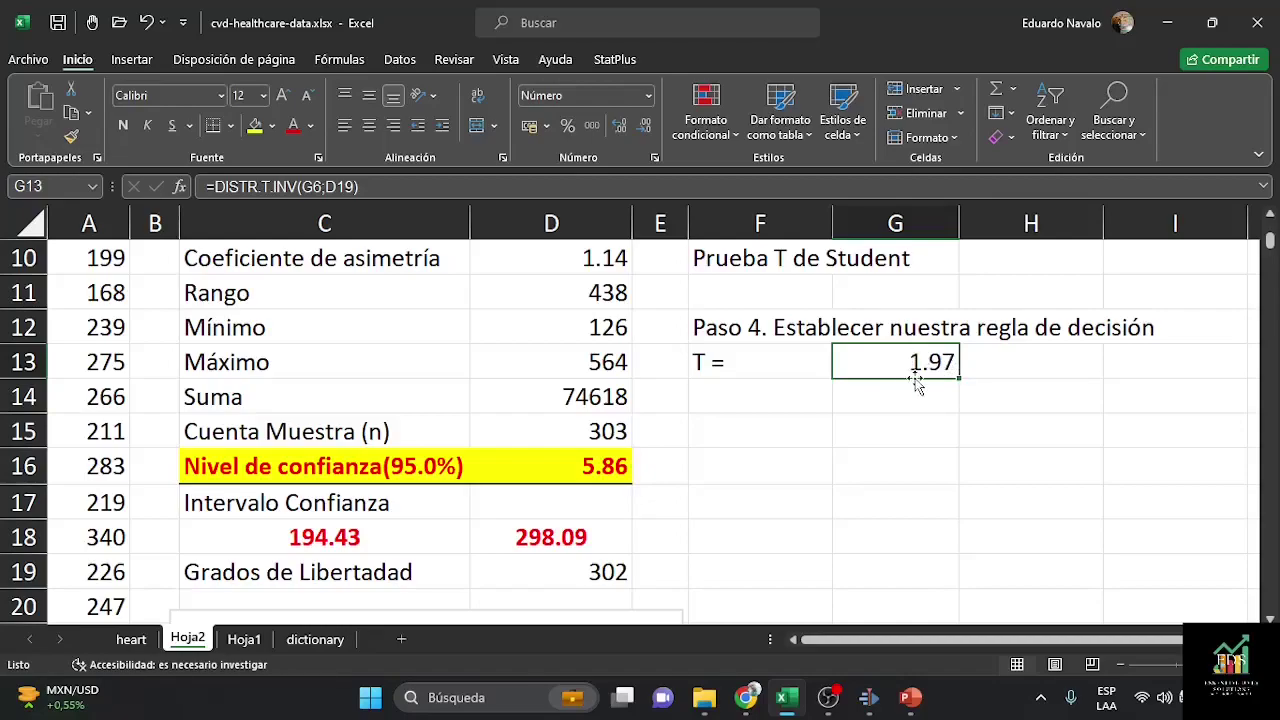
pyautogui.scroll(1, 900, 360)
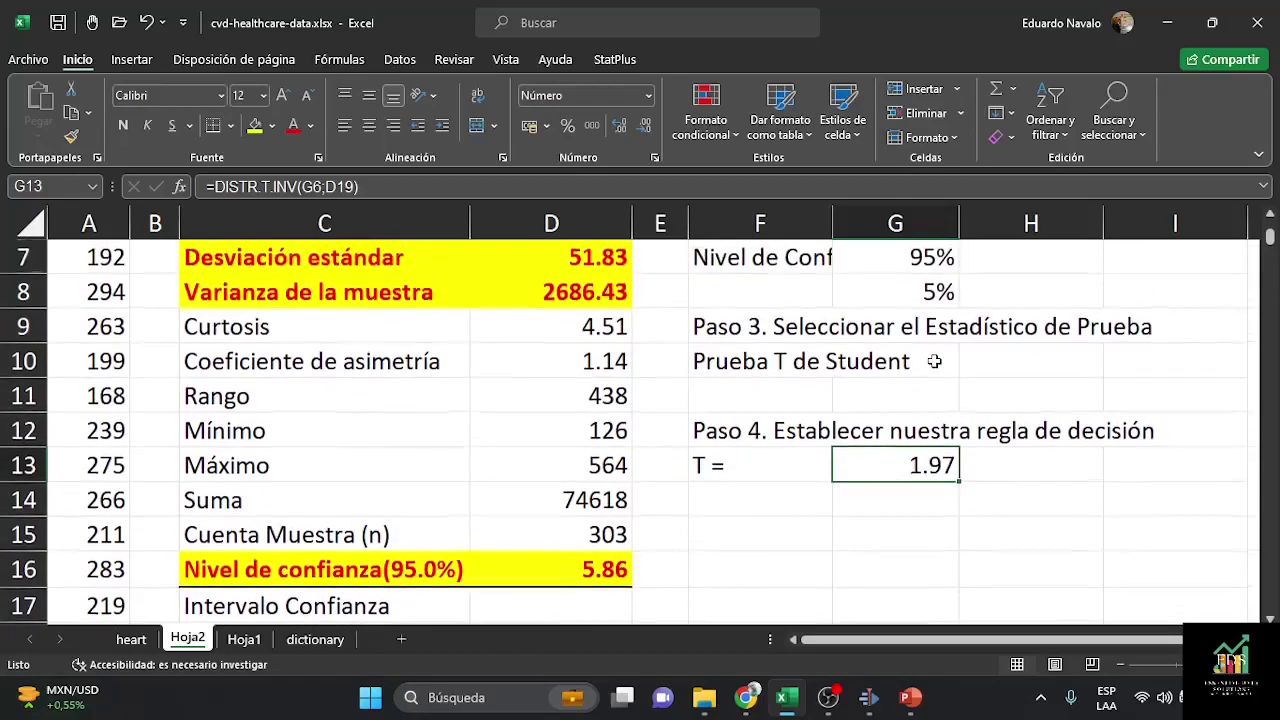
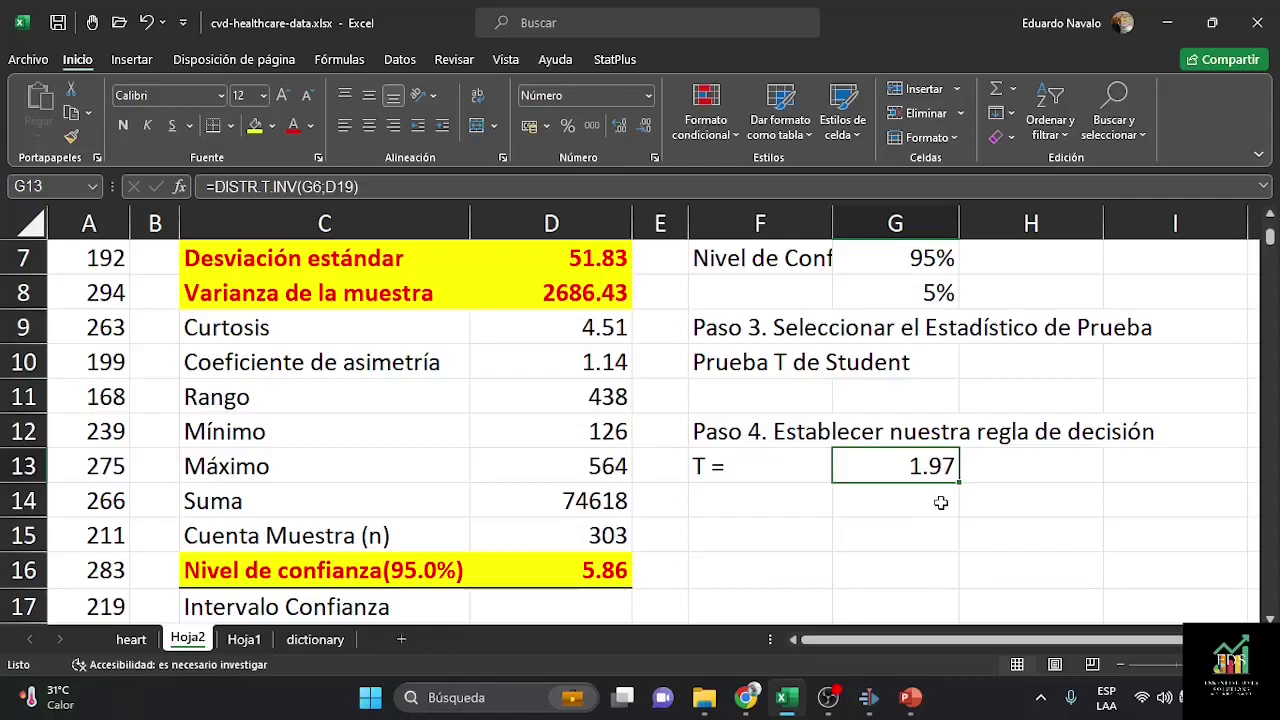
pyautogui.click(789, 524)
pyautogui.write('Pa')
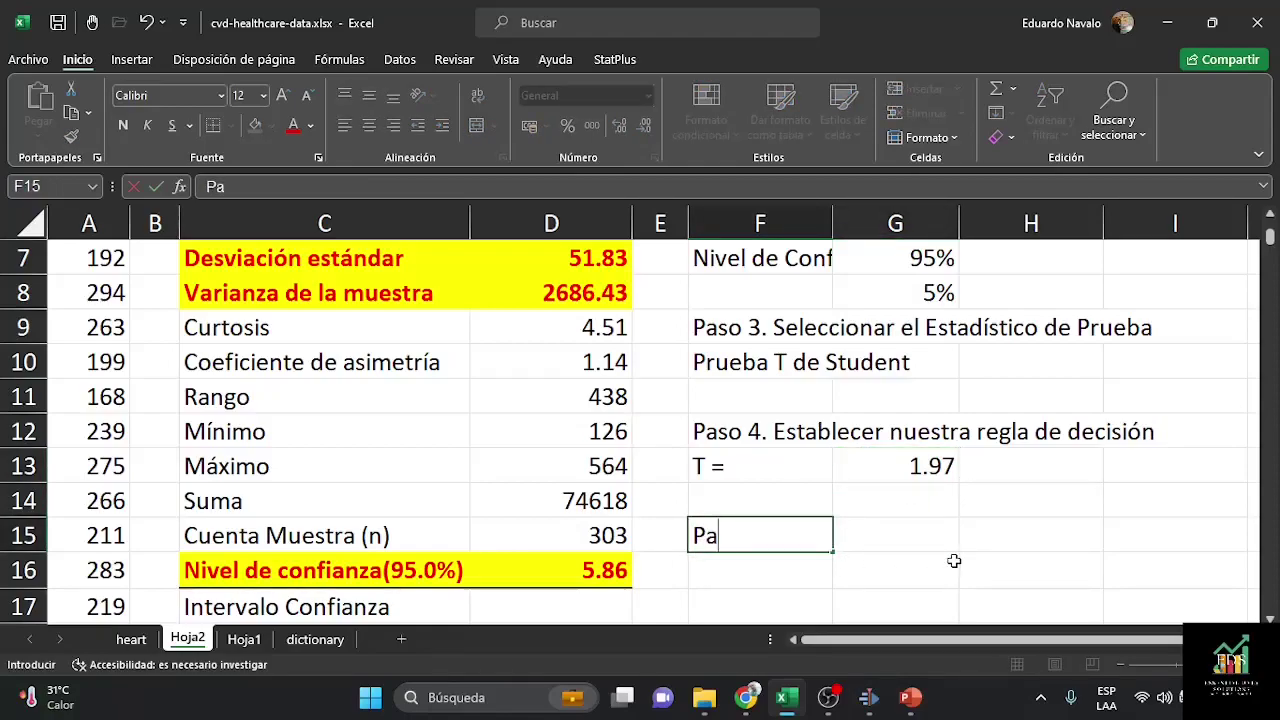
pyautogui.write('so 5. Tomar la ')
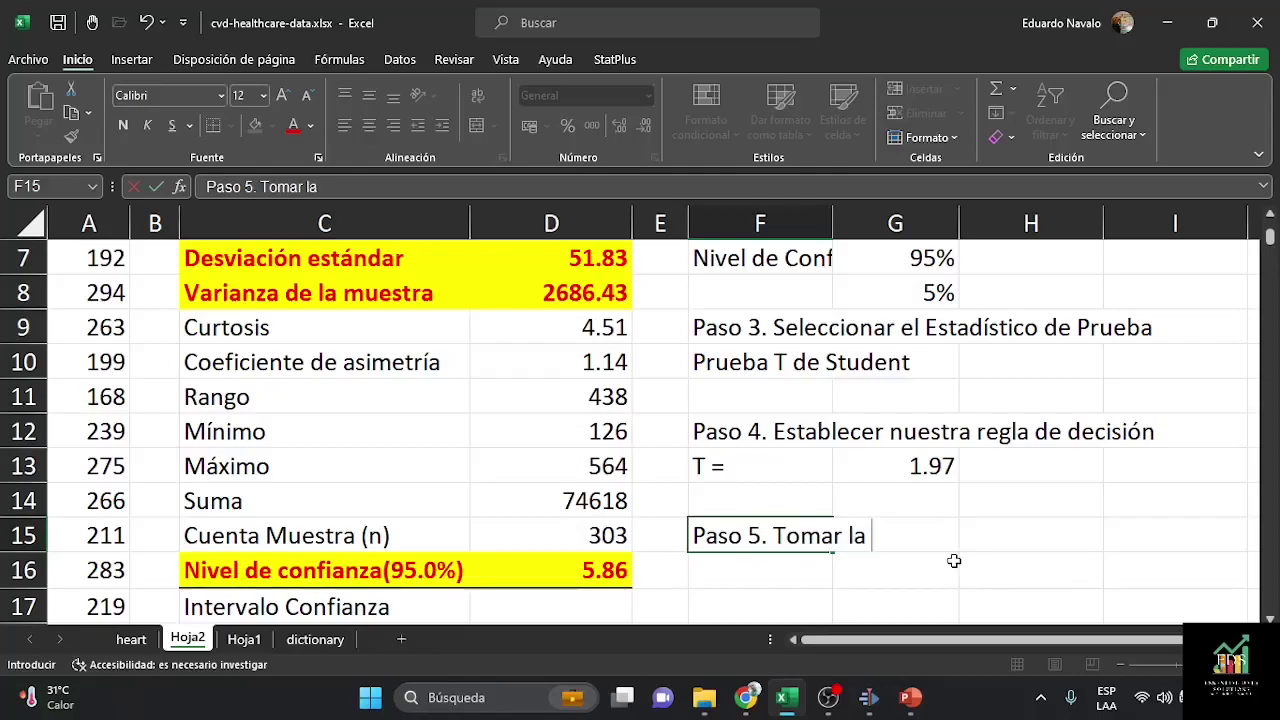
pyautogui.write('decisión')
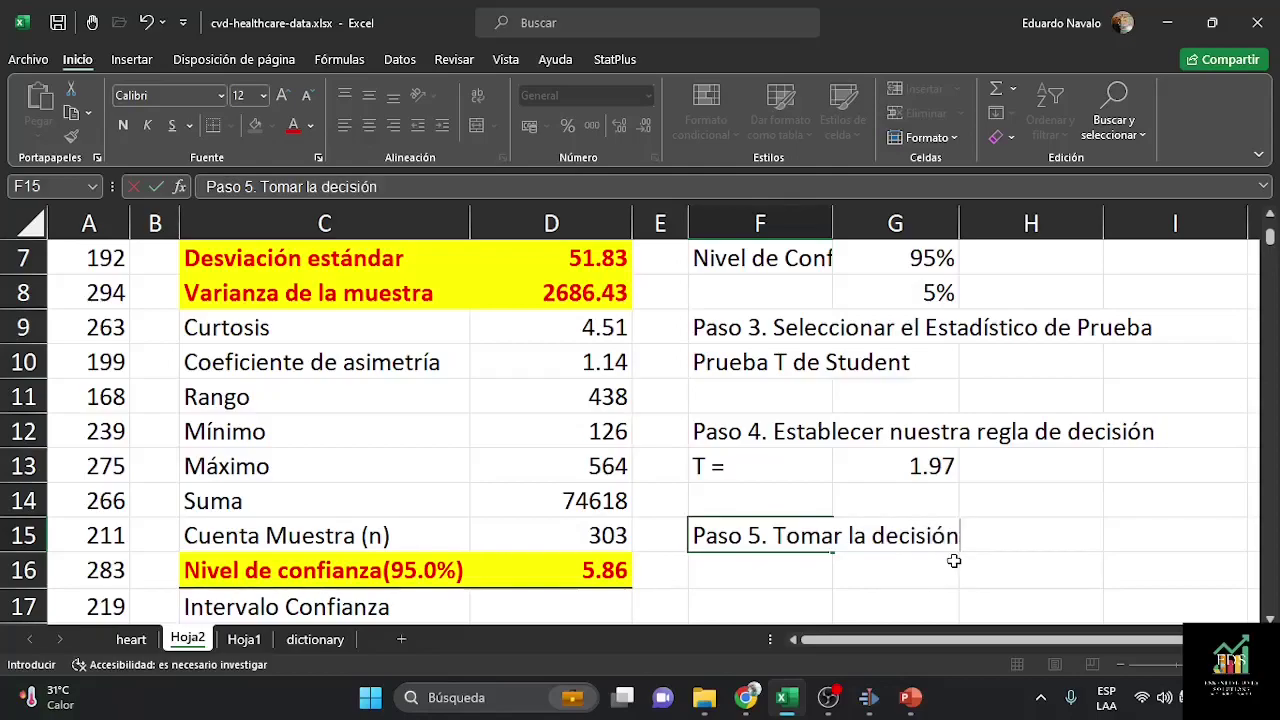
pyautogui.press('Return')
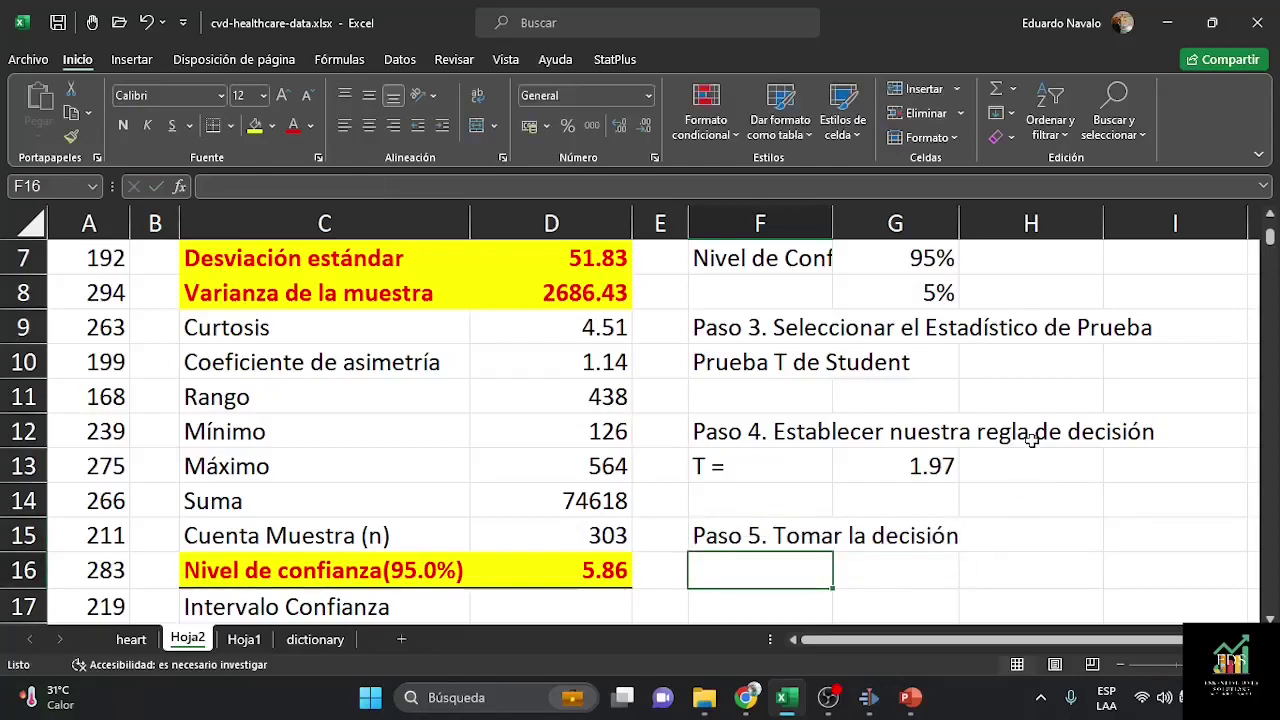
# Step: Insert a new equation at cell F16 under the Paso 5 heading and begin it with "t ="
pyautogui.scroll(-1, 1036, 437)
pyautogui.scroll(-1, 1042, 433)
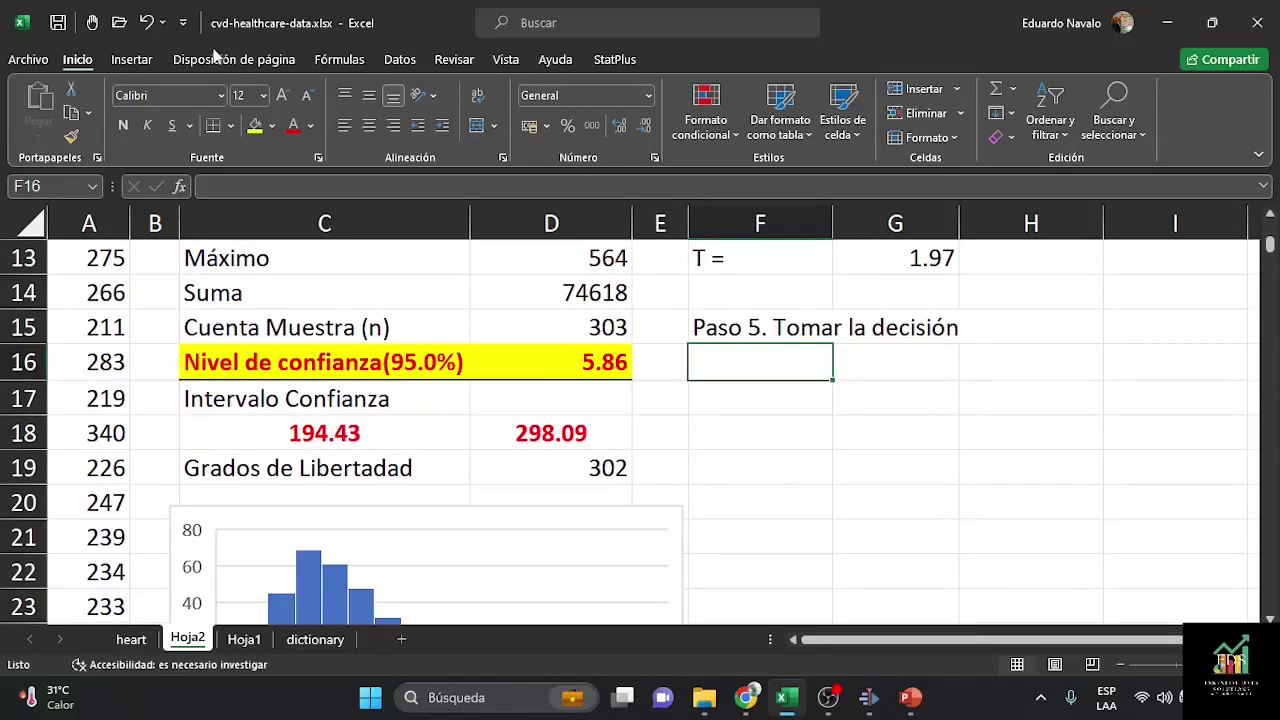
pyautogui.click(131, 60)
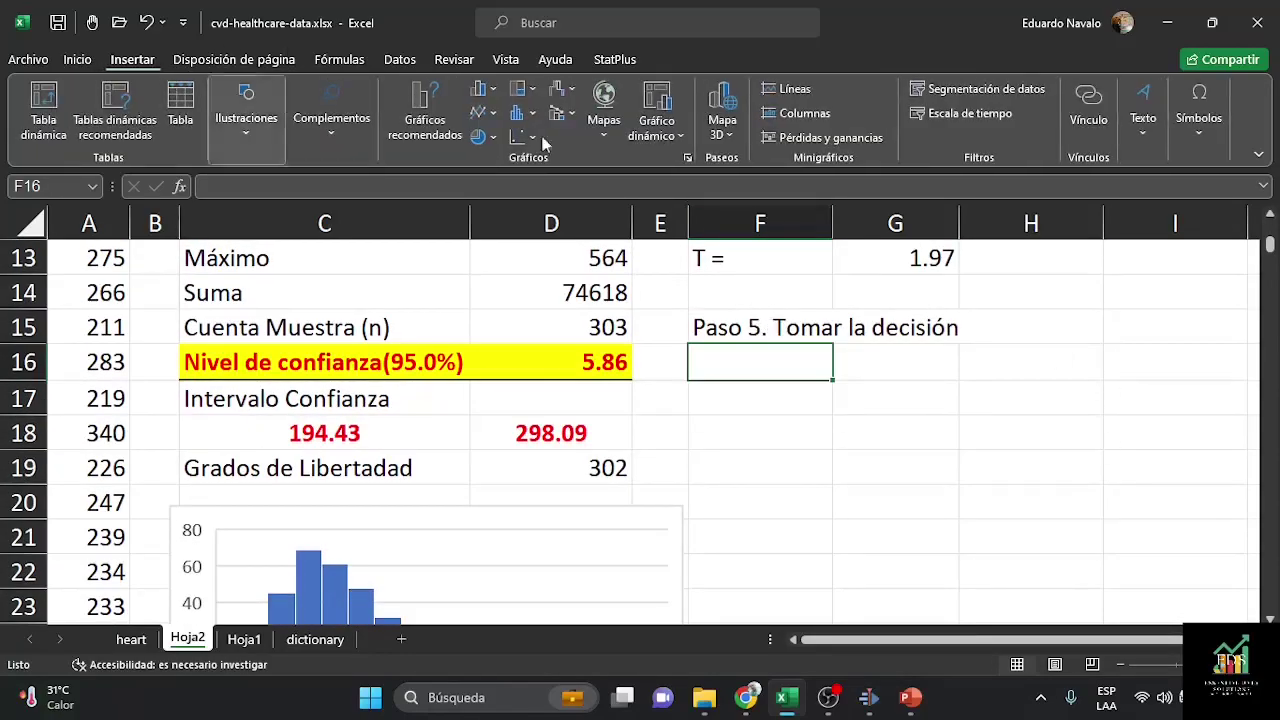
pyautogui.click(1198, 128)
pyautogui.click(1214, 200)
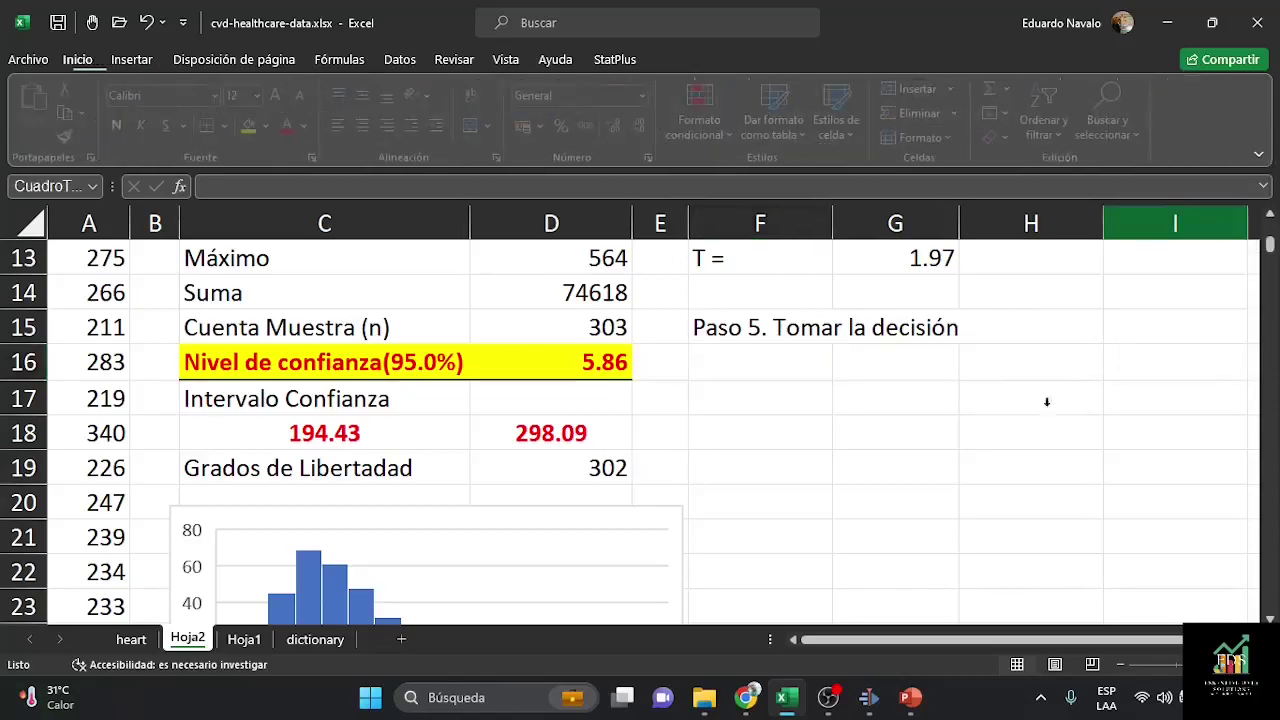
pyautogui.moveTo(746, 355); pyautogui.dragTo(863, 364)
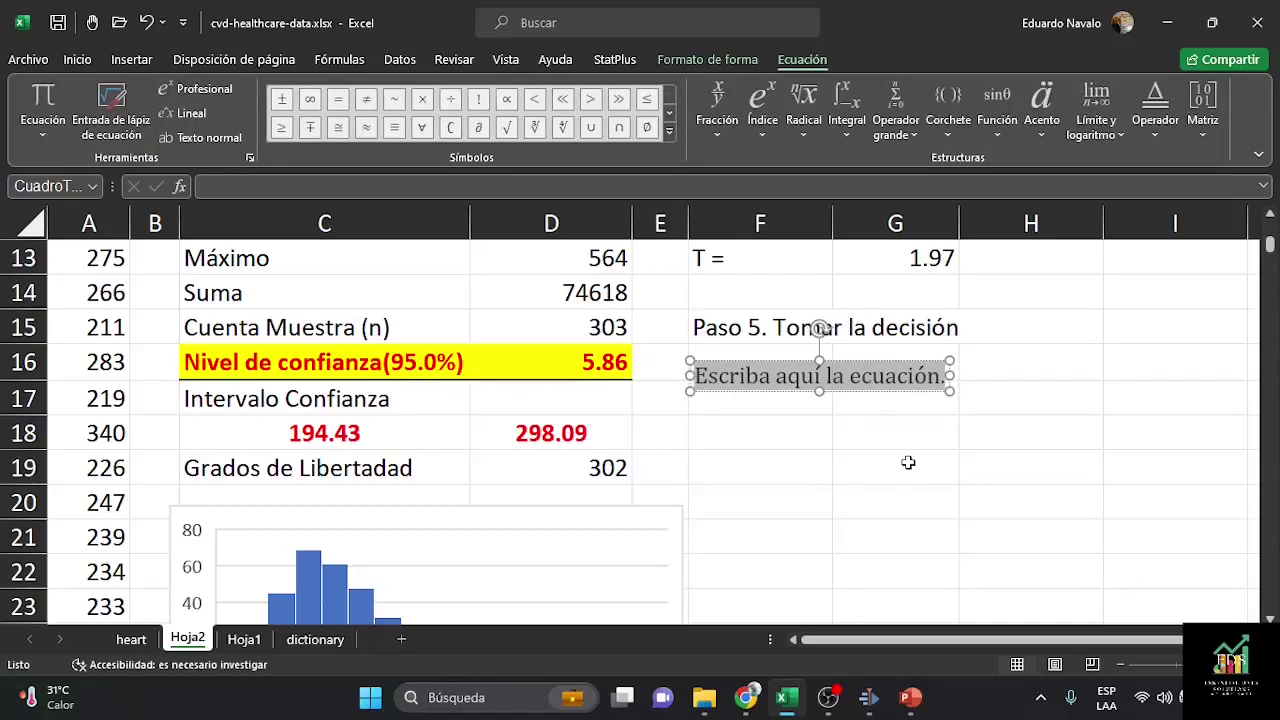
pyautogui.write('t=')
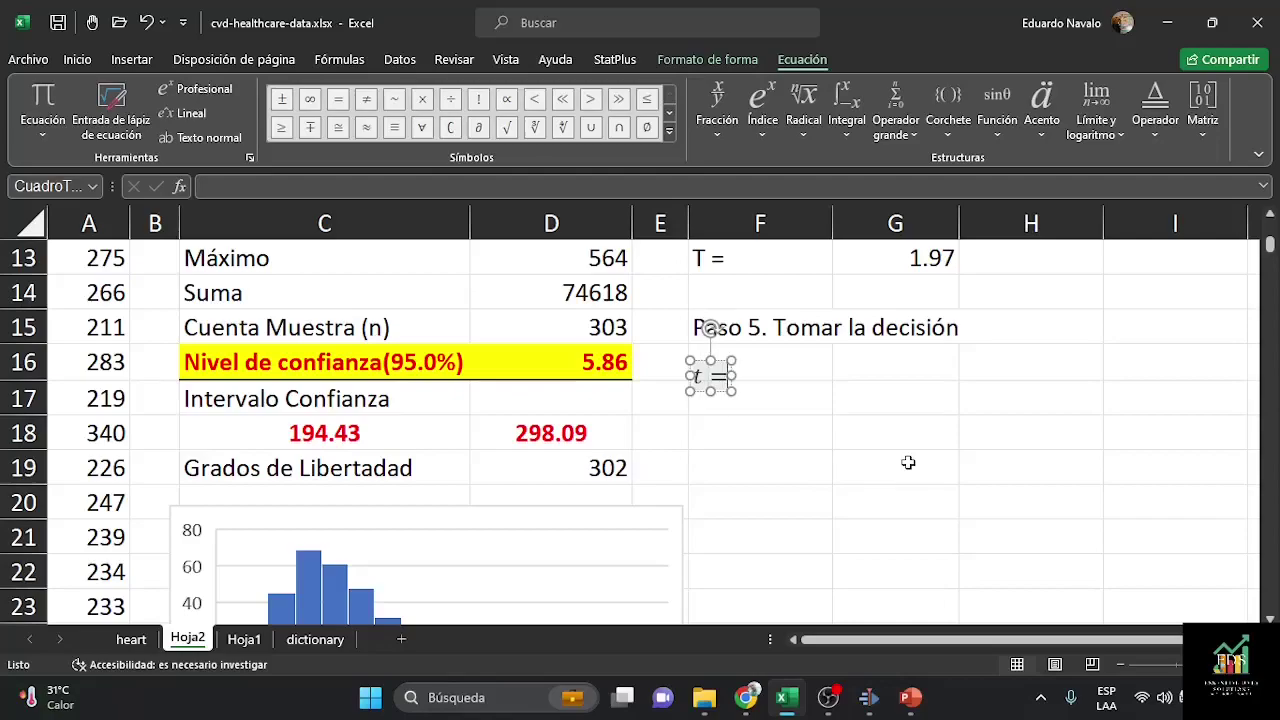
# Step: Add a stacked fraction after "t =" in the equation, with the numerator (x̄ − μ) using a bar accent over x
pyautogui.click(718, 125)
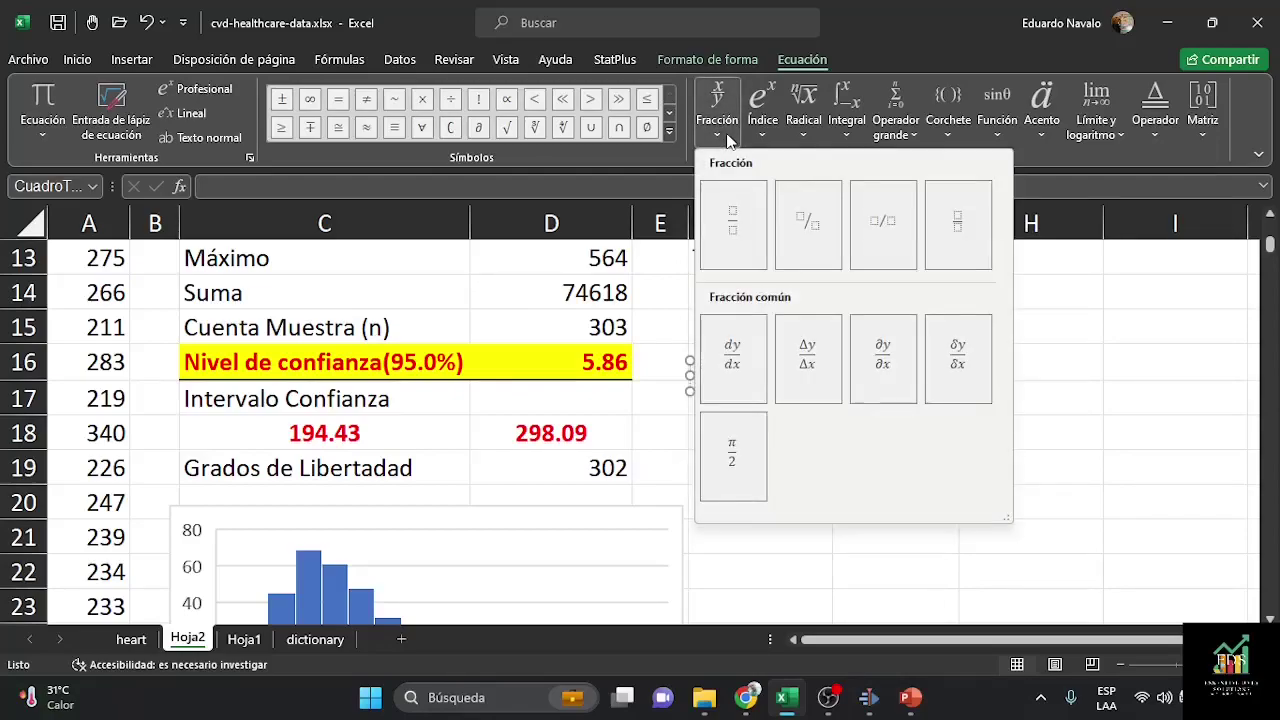
pyautogui.click(733, 224)
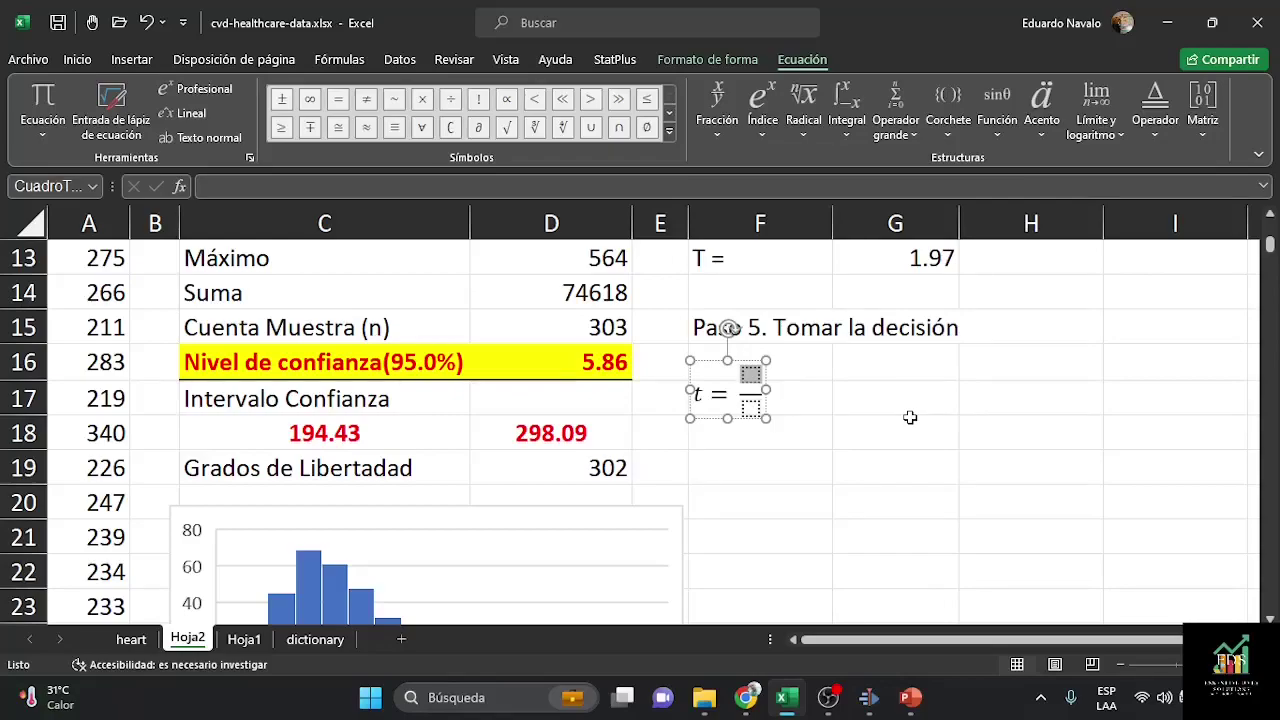
pyautogui.write('(')
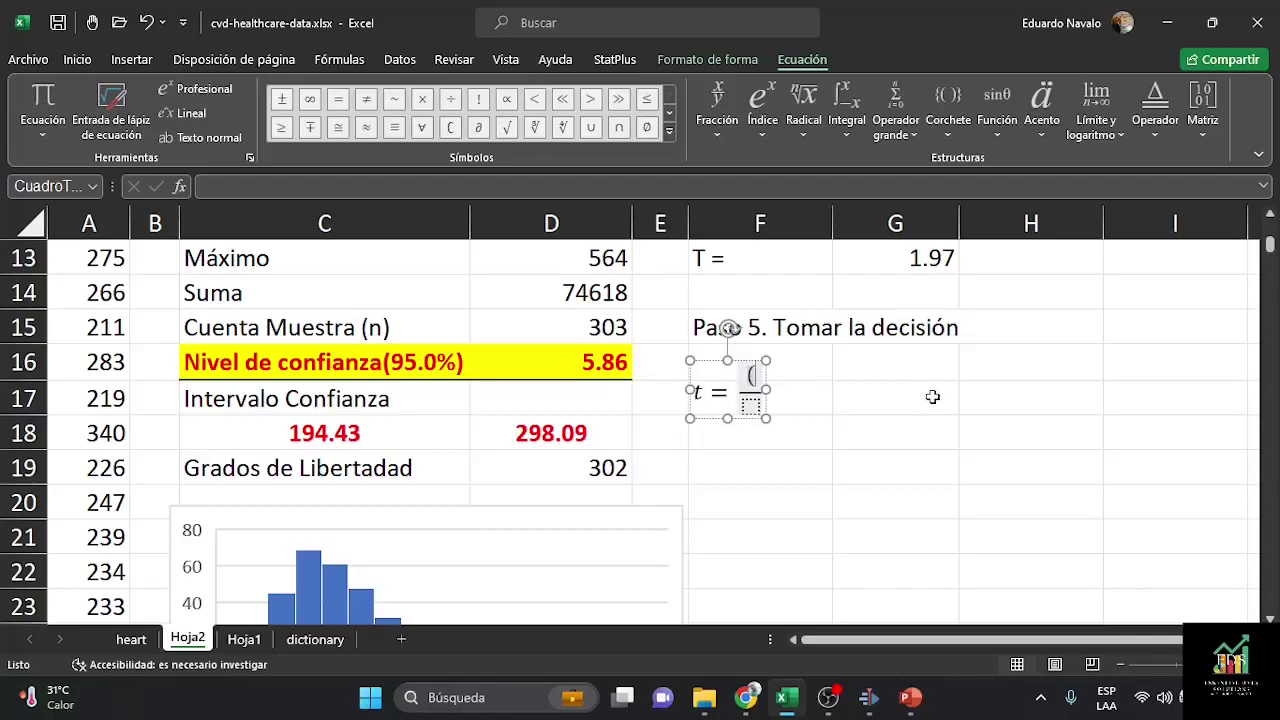
pyautogui.click(765, 135)
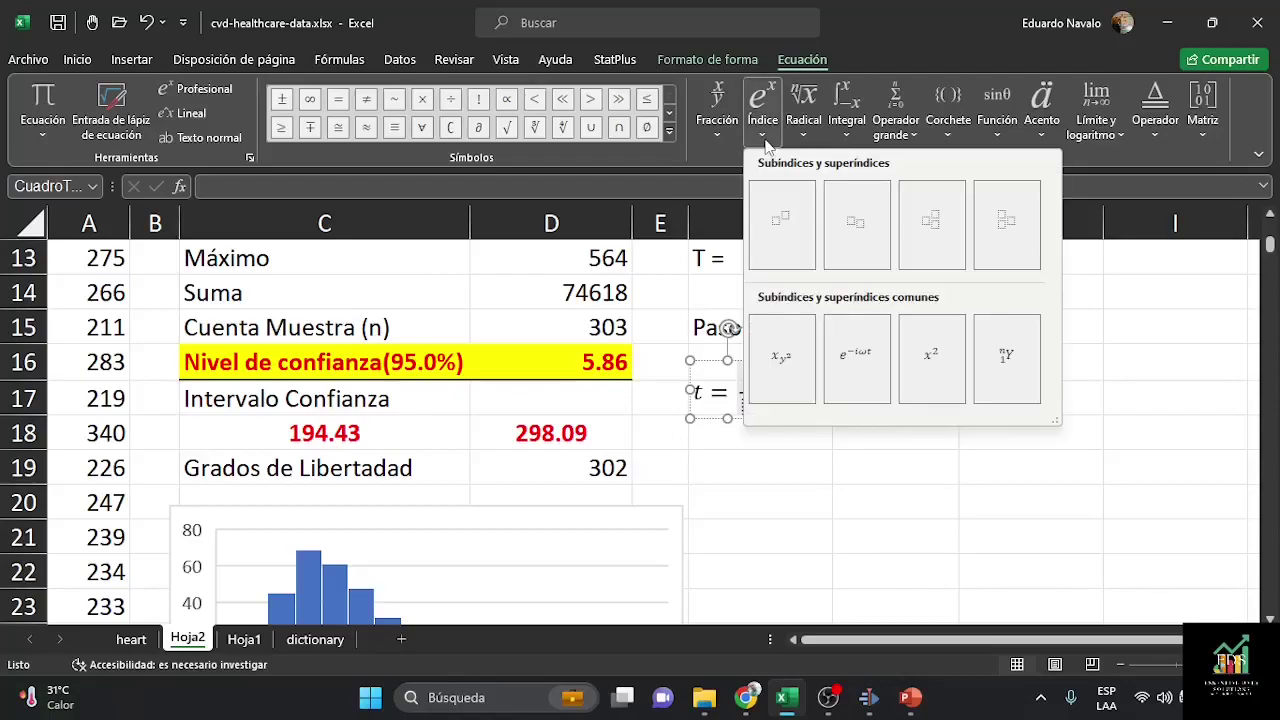
pyautogui.click(1044, 135)
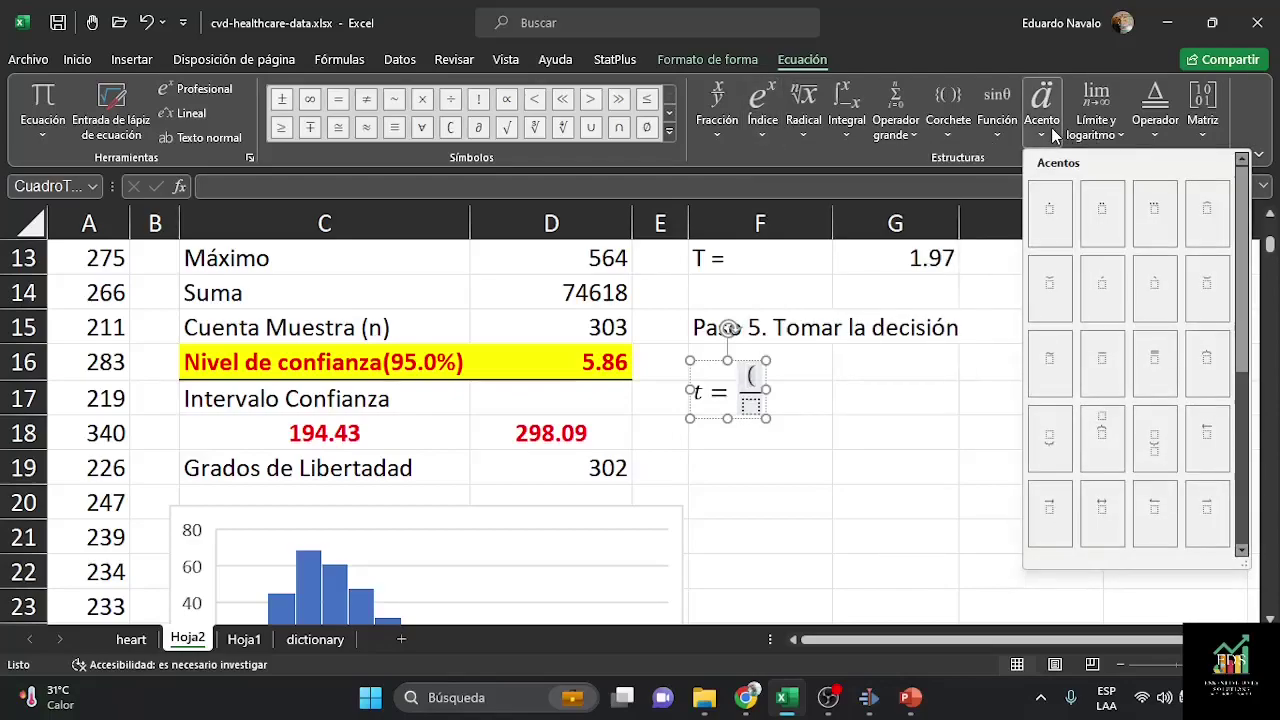
pyautogui.click(1101, 362)
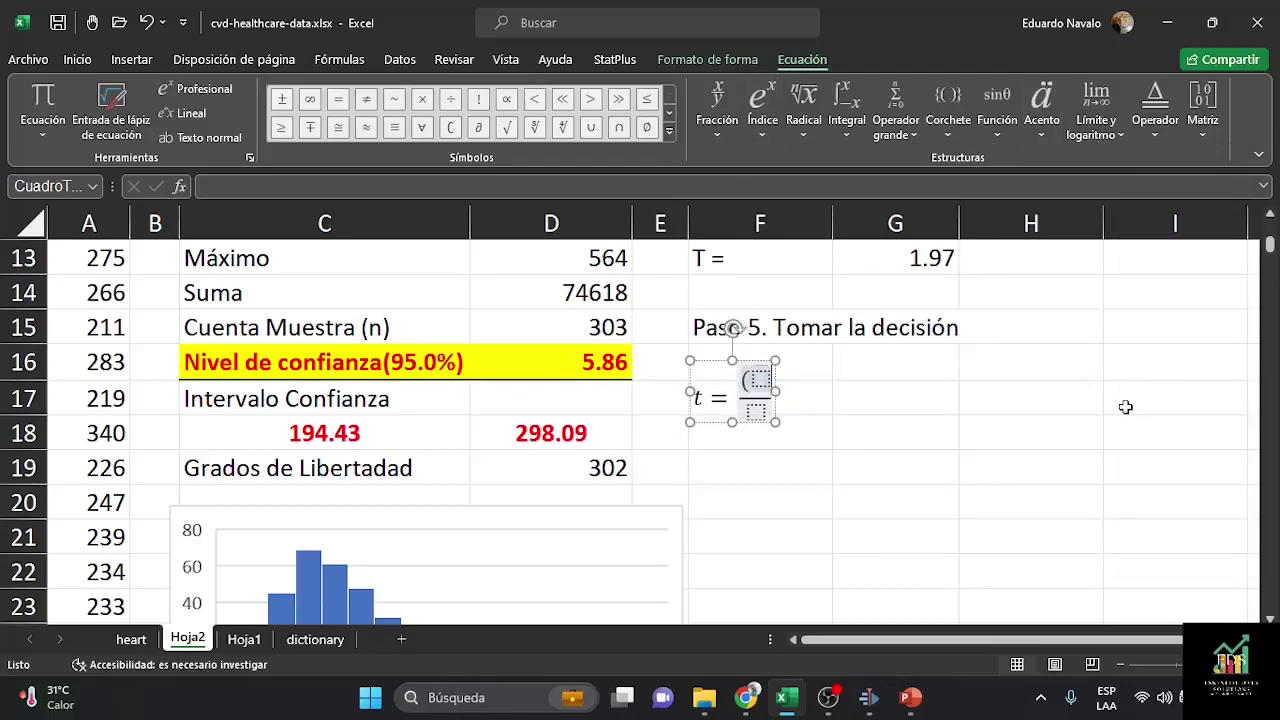
pyautogui.write('x')
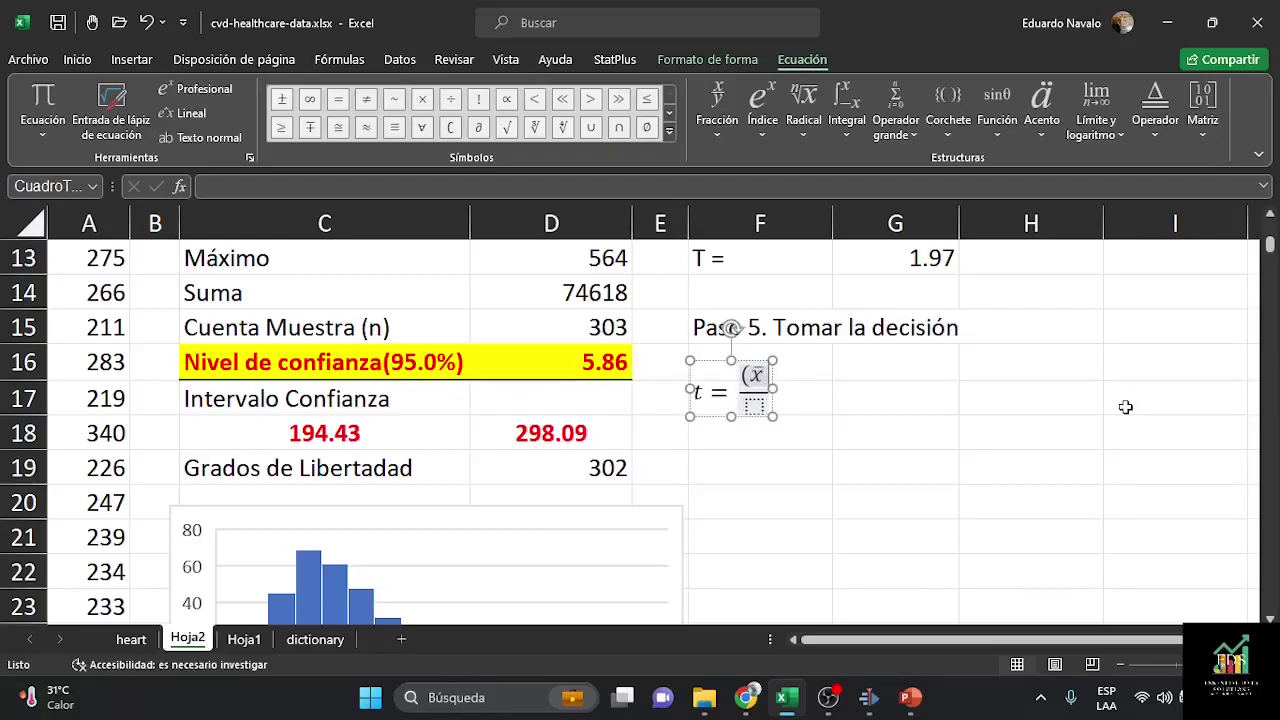
pyautogui.write('-')
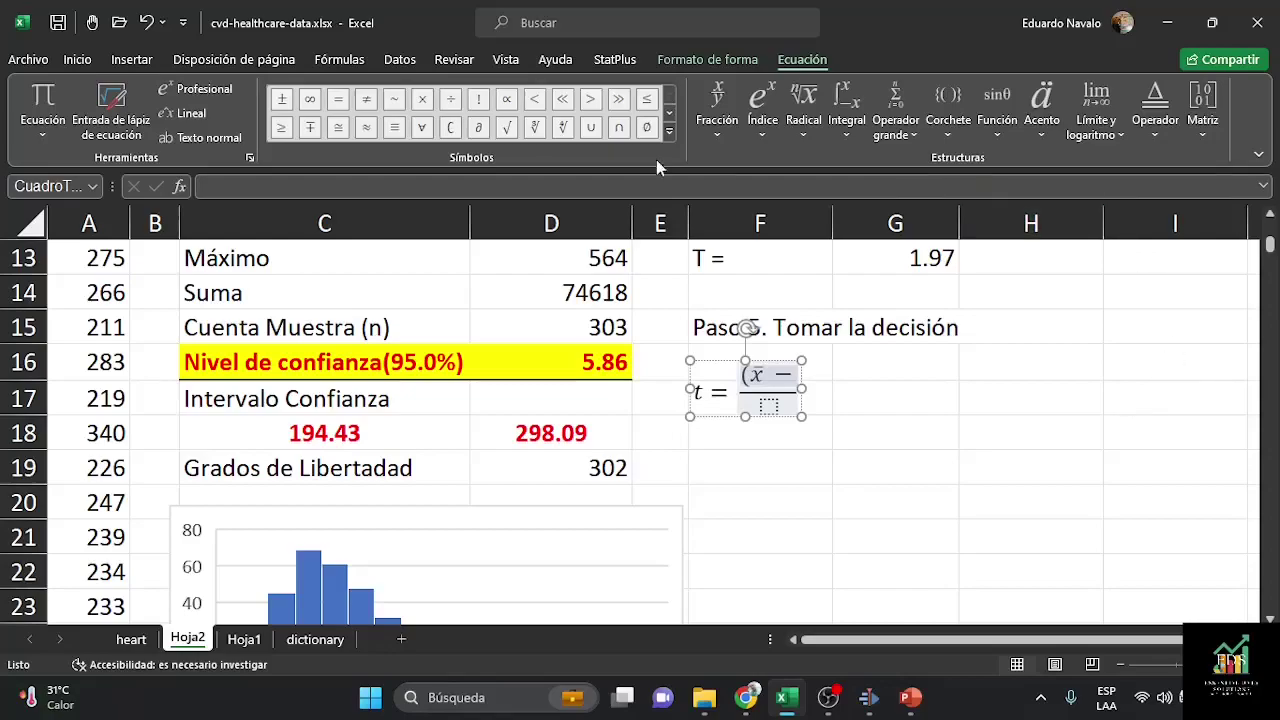
pyautogui.click(670, 132)
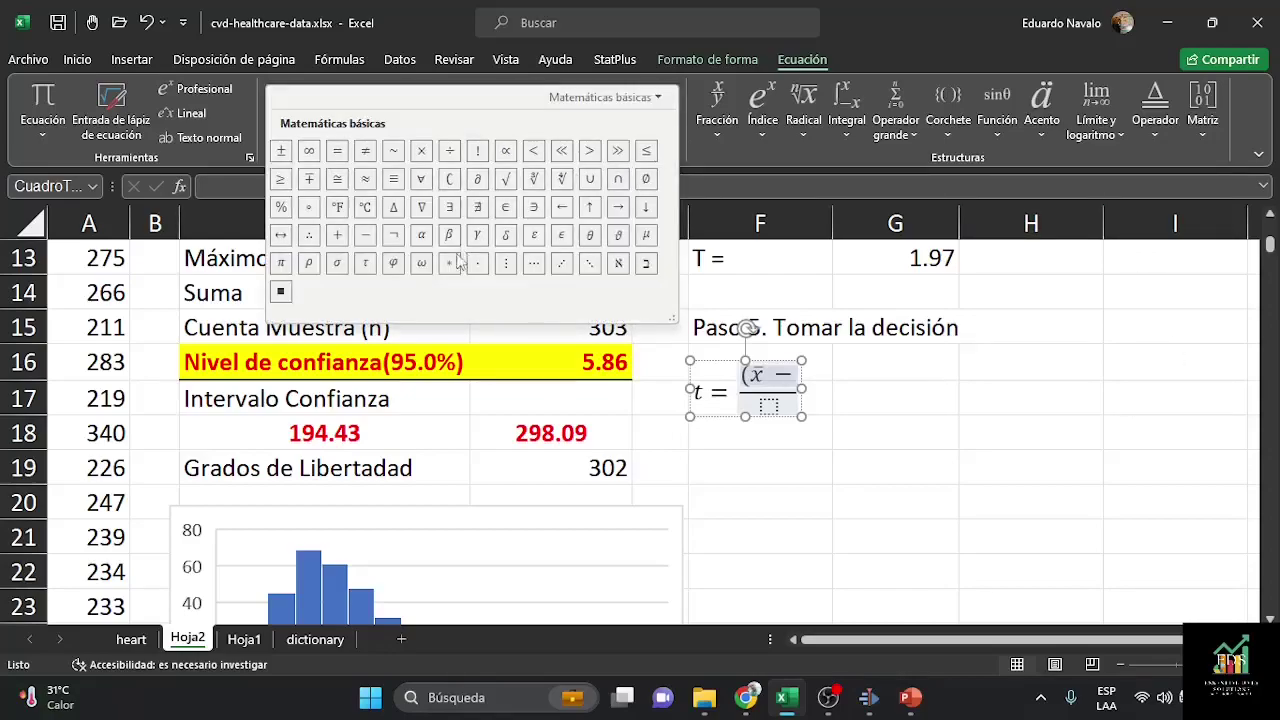
pyautogui.click(646, 236)
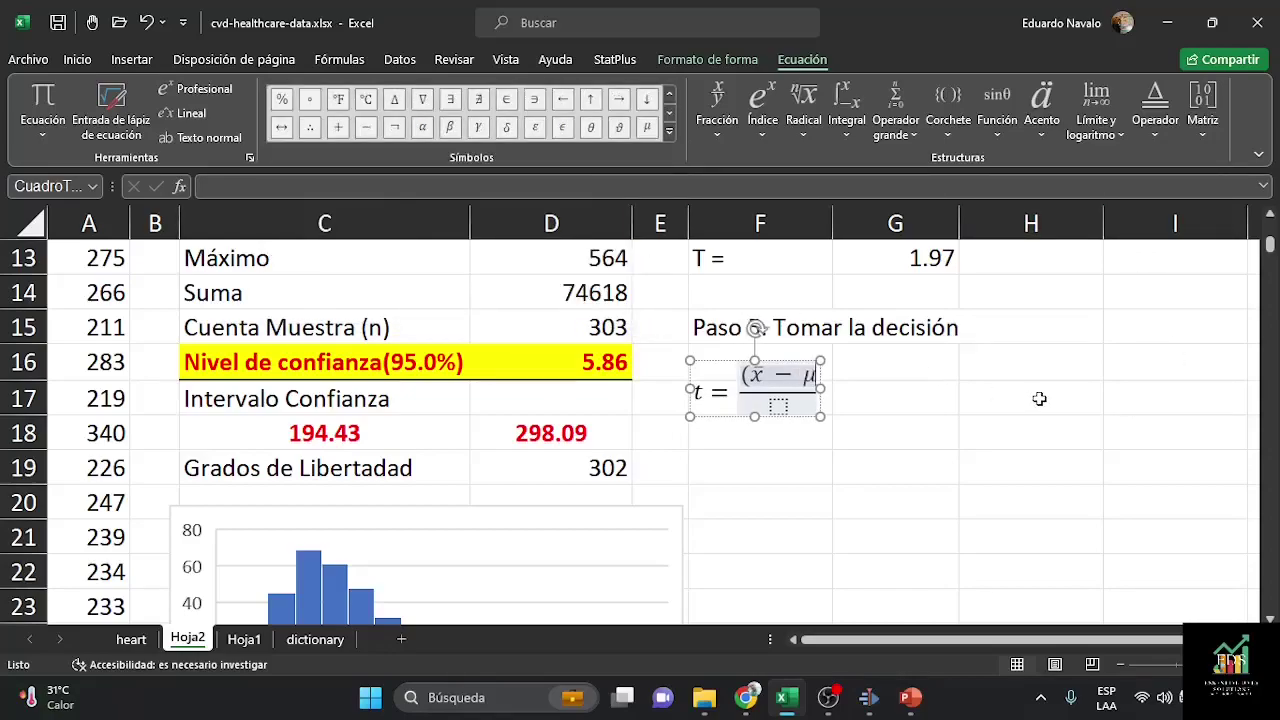
pyautogui.write(')')
# Step: Fill the equation's denominator with a skewed fraction of S over the square root of n
pyautogui.press('Right')
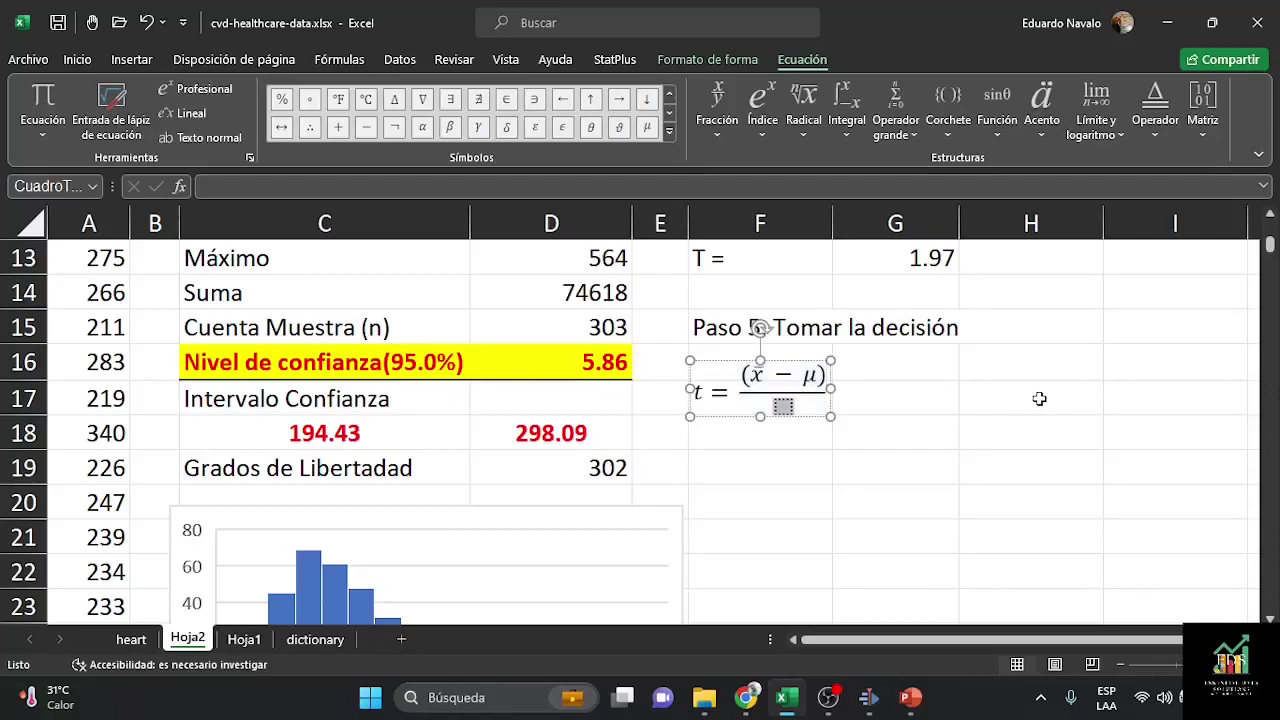
pyautogui.click(716, 108)
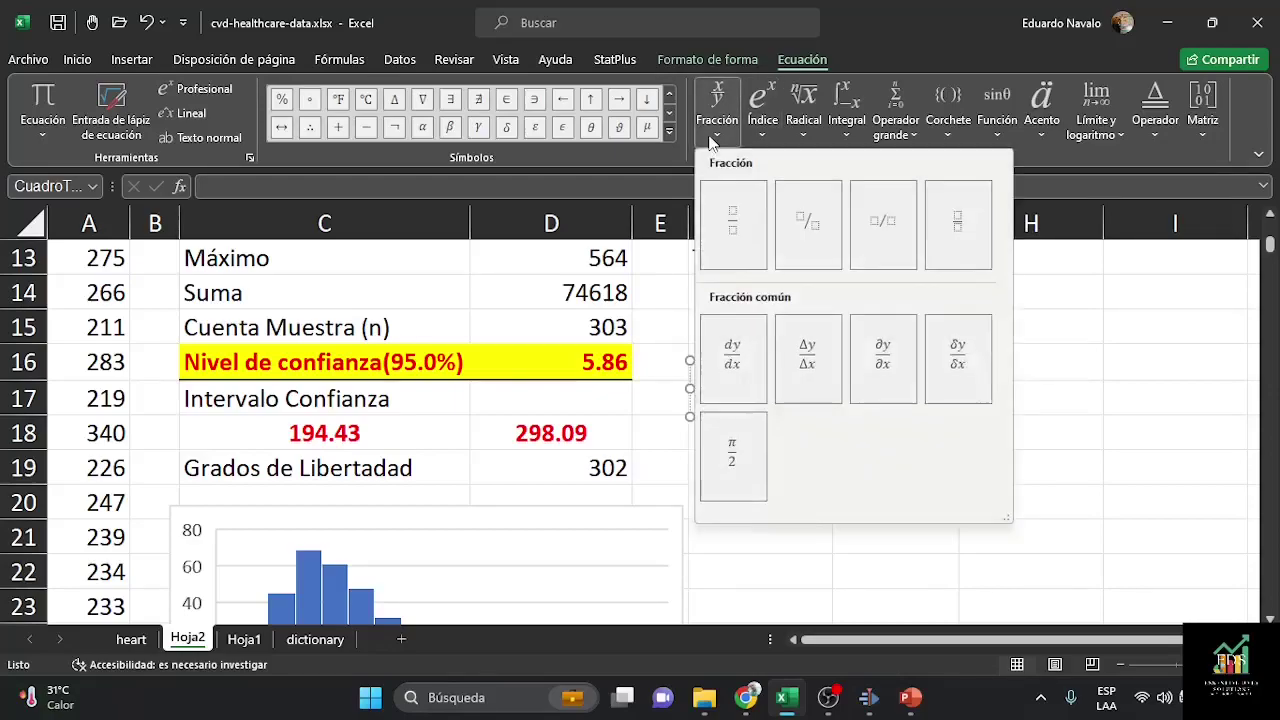
pyautogui.click(806, 228)
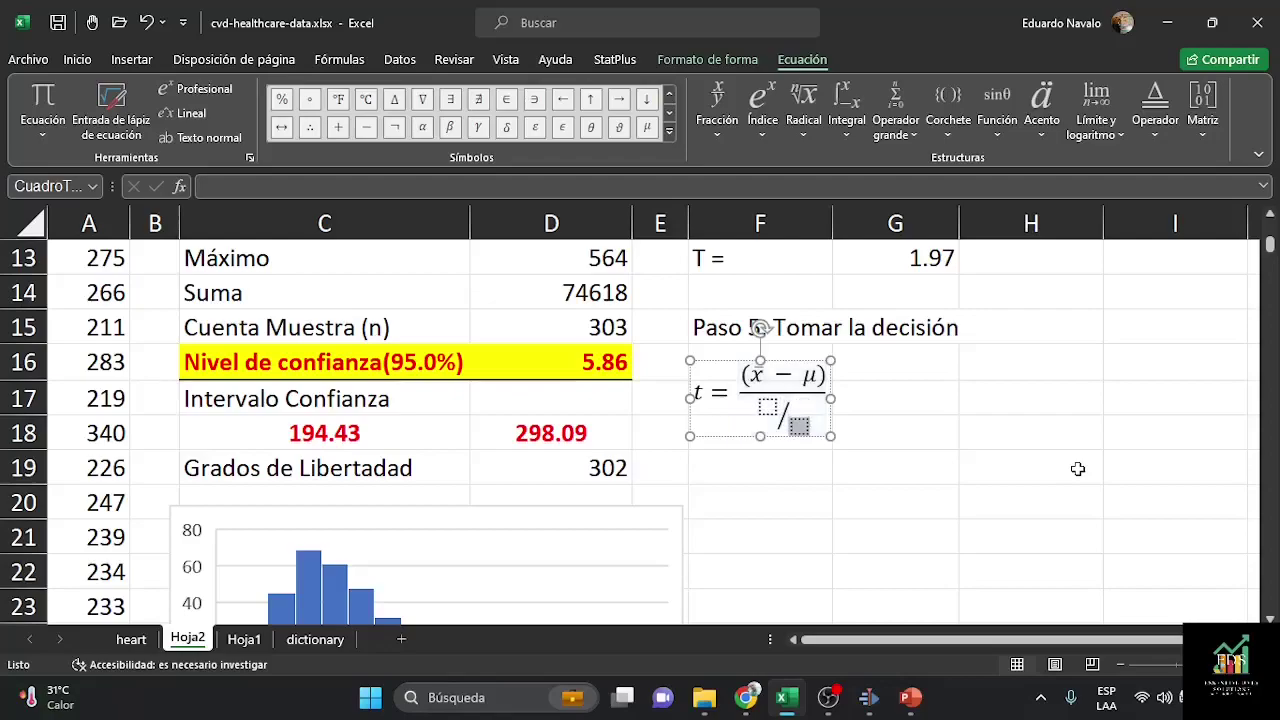
pyautogui.press('Left')
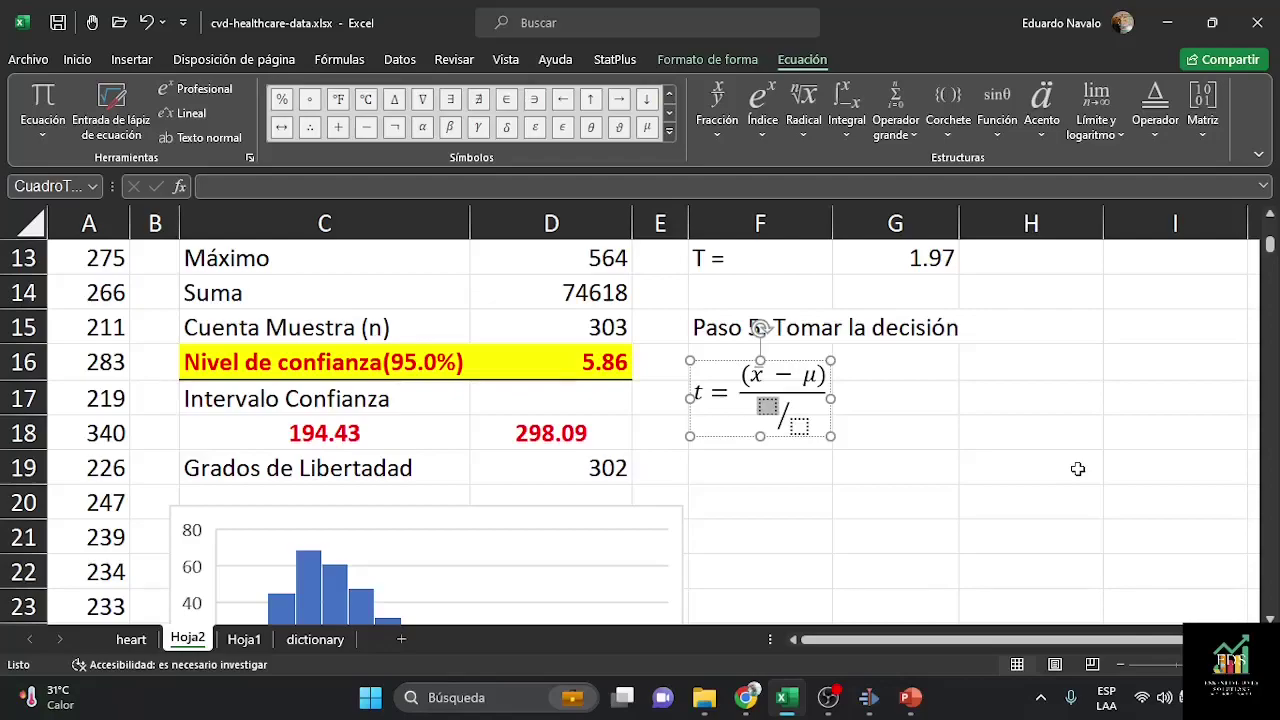
pyautogui.write('s')
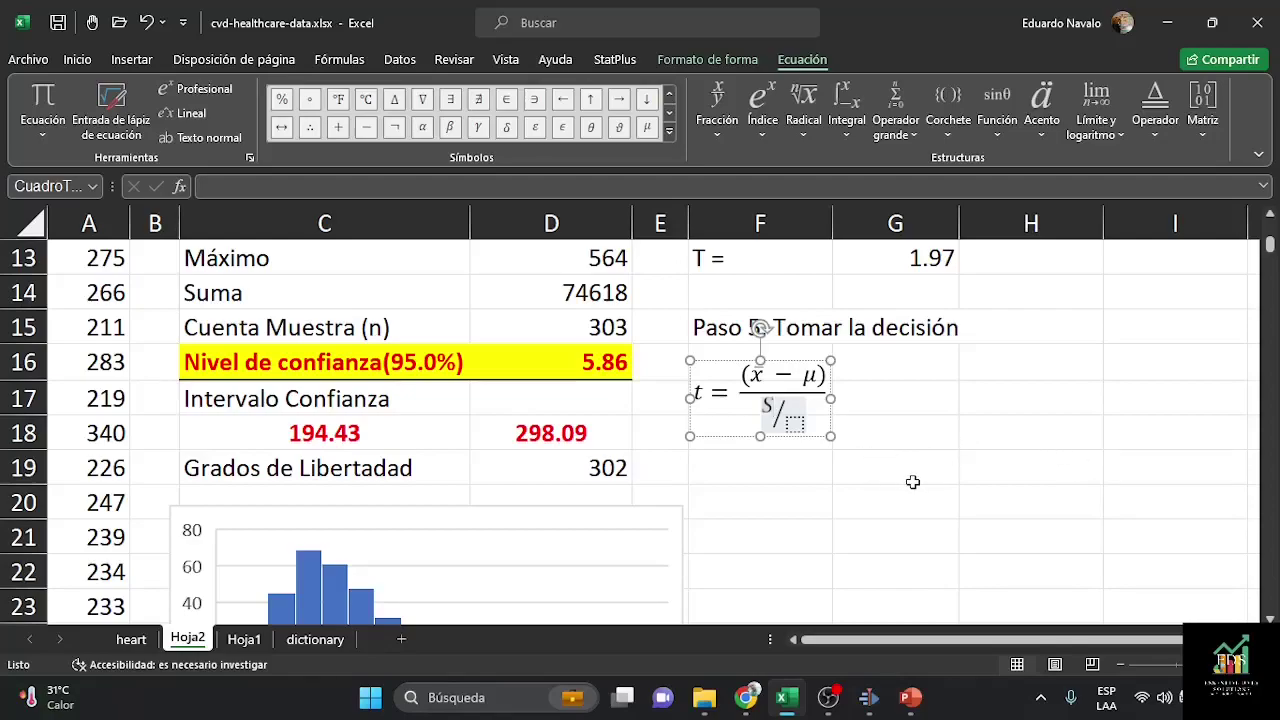
pyautogui.press('Right')
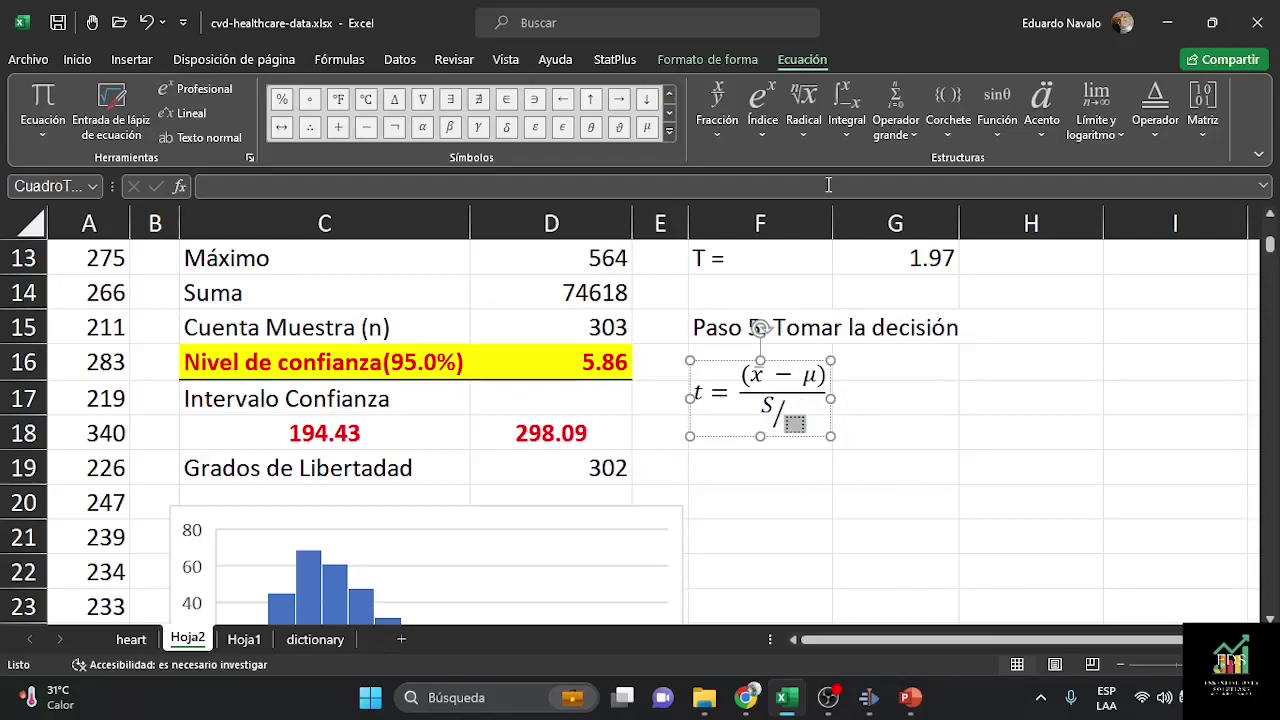
pyautogui.click(804, 140)
pyautogui.click(829, 240)
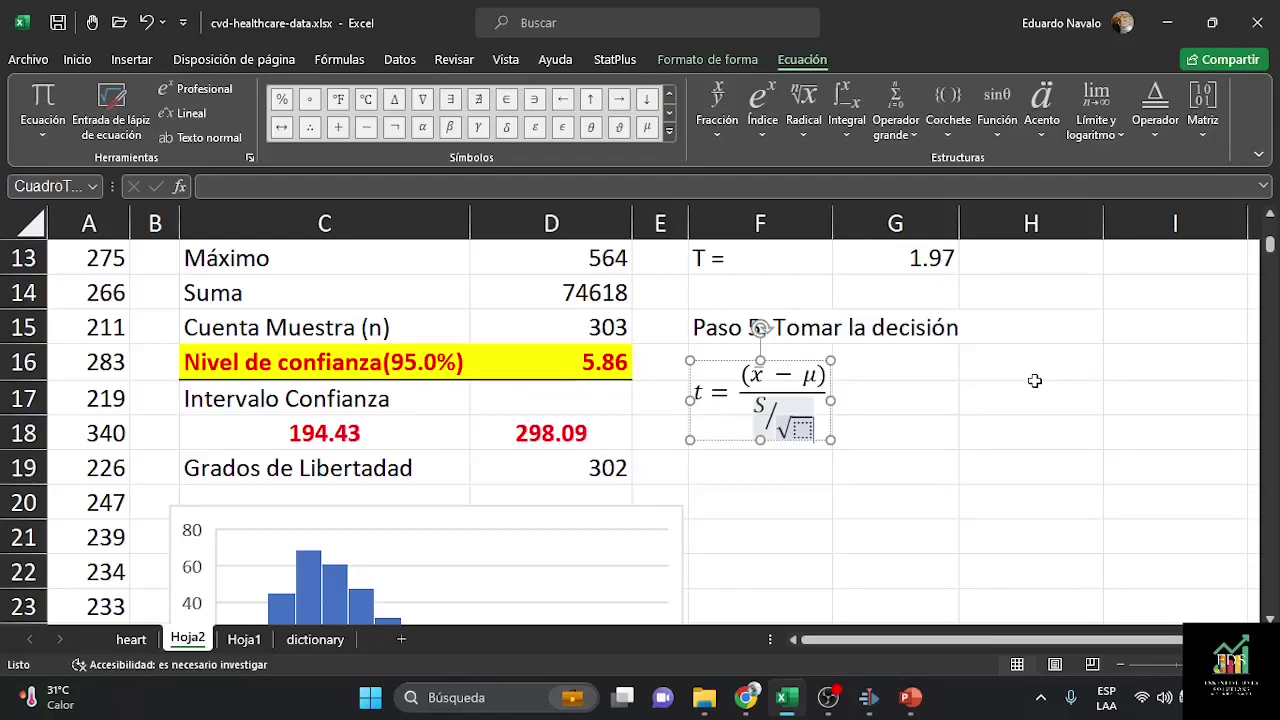
pyautogui.write('n')
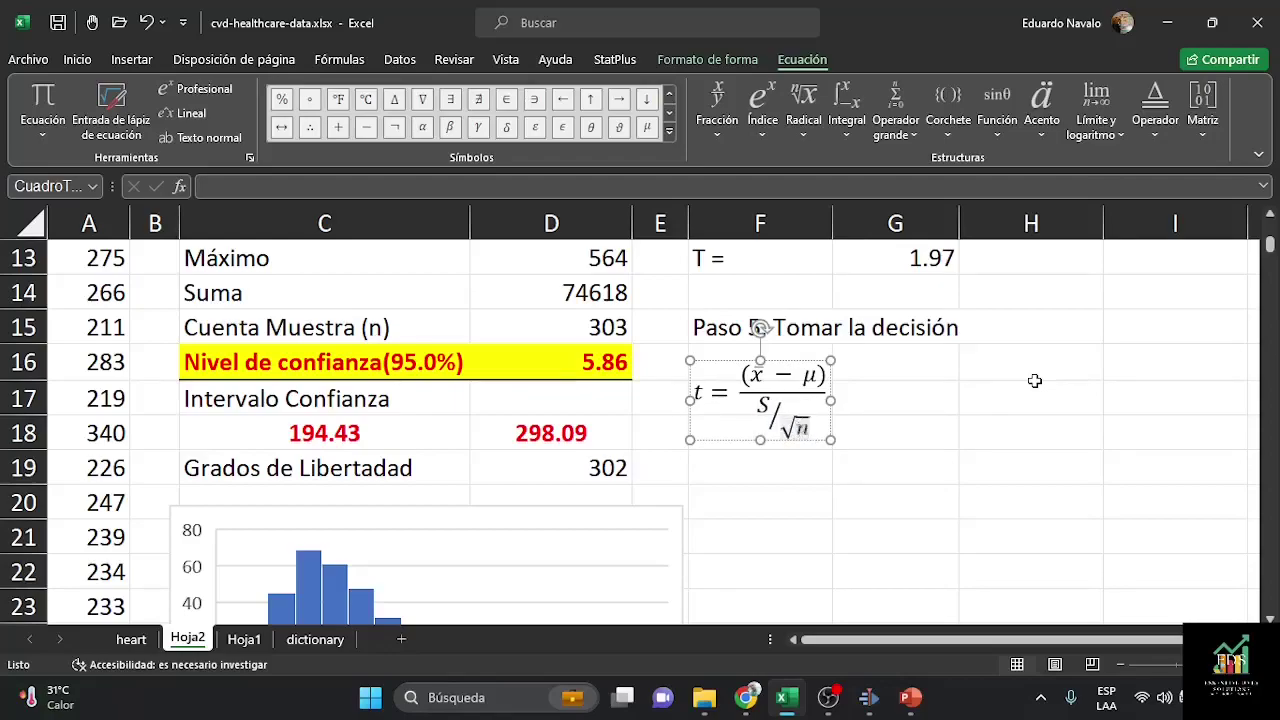
pyautogui.click(895, 435)
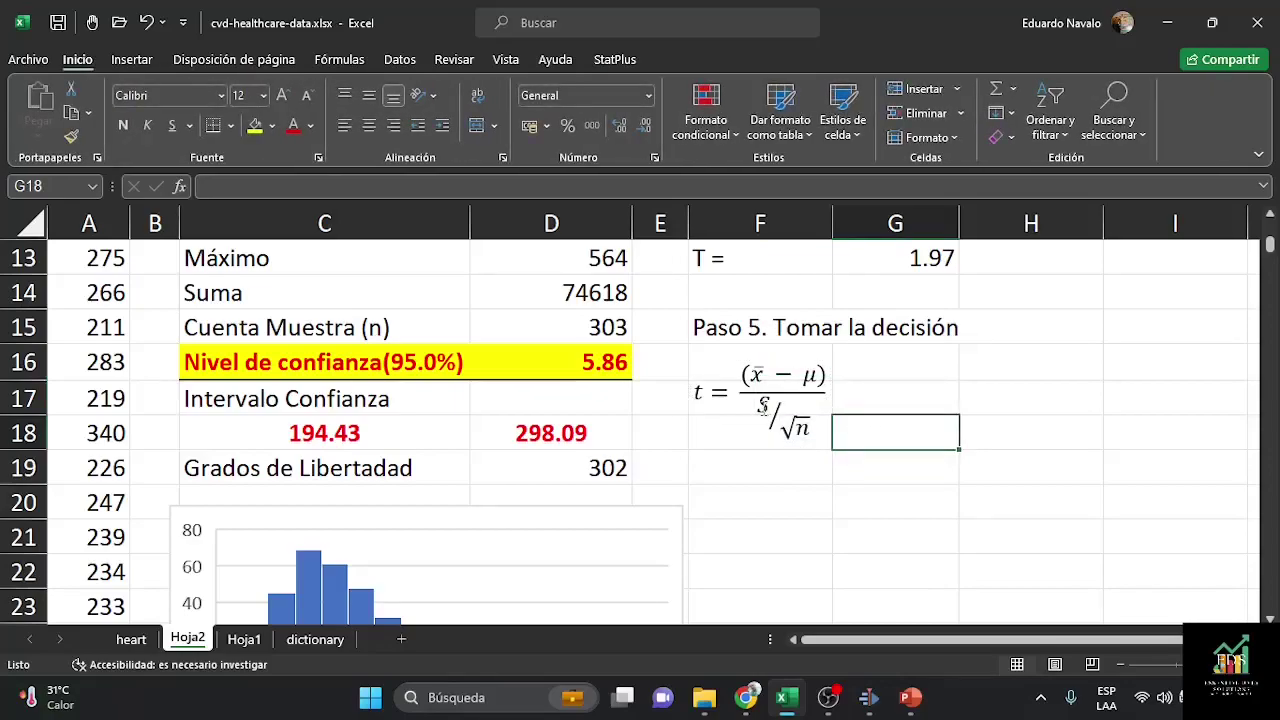
# Step: Move the t equation to around column I beside the Paso 5 heading and enlarge its font to 14
pyautogui.click(790, 428)
pyautogui.moveTo(808, 362); pyautogui.dragTo(1205, 323)
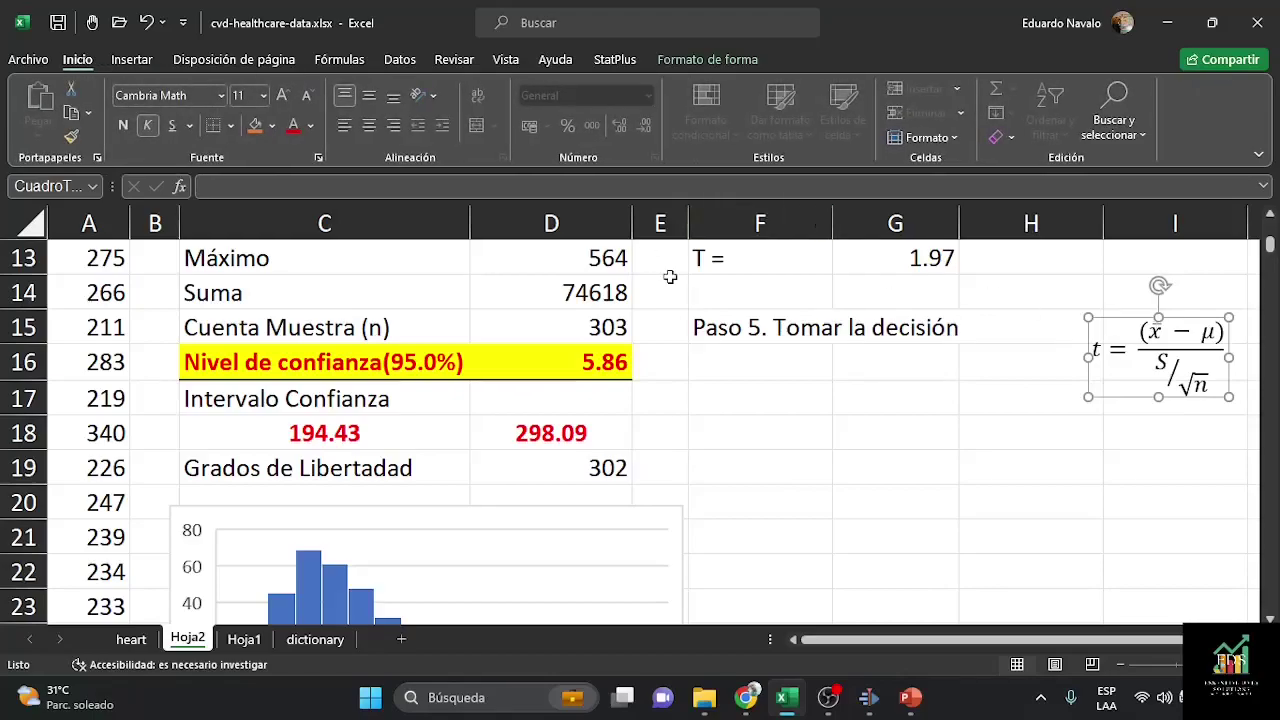
pyautogui.click(282, 95)
pyautogui.click(282, 95)
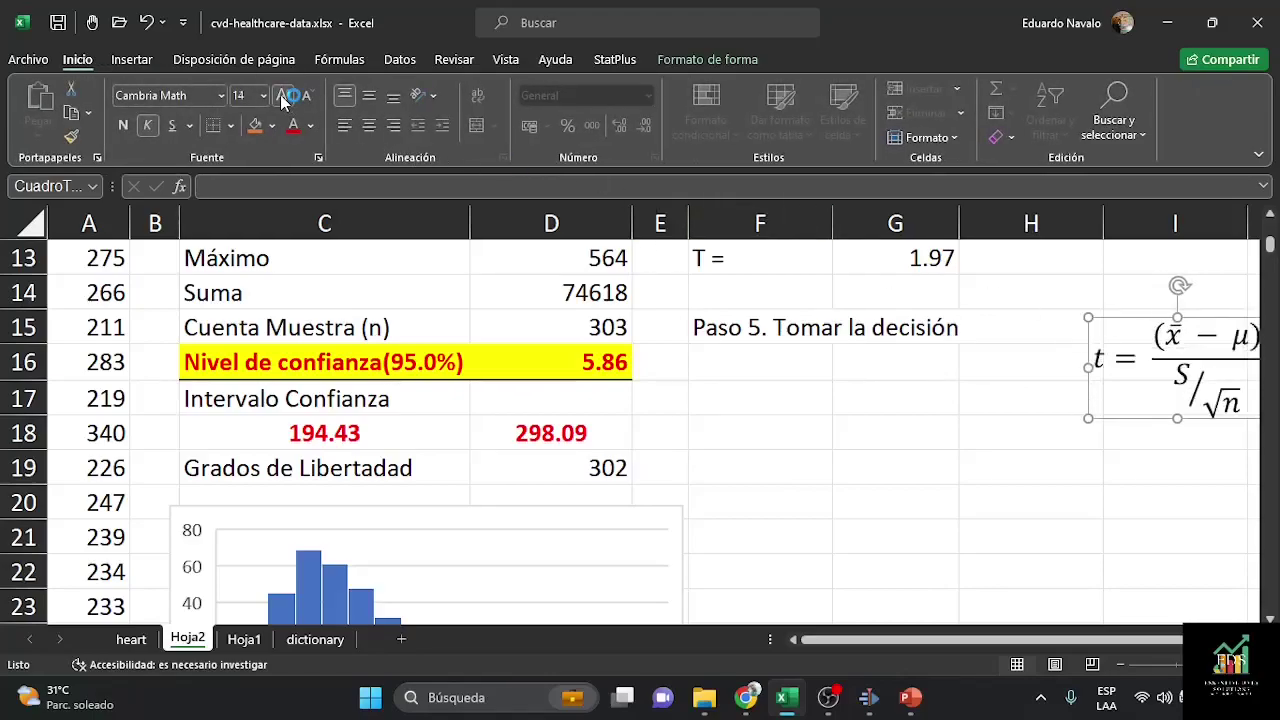
pyautogui.moveTo(1148, 322); pyautogui.dragTo(1127, 322)
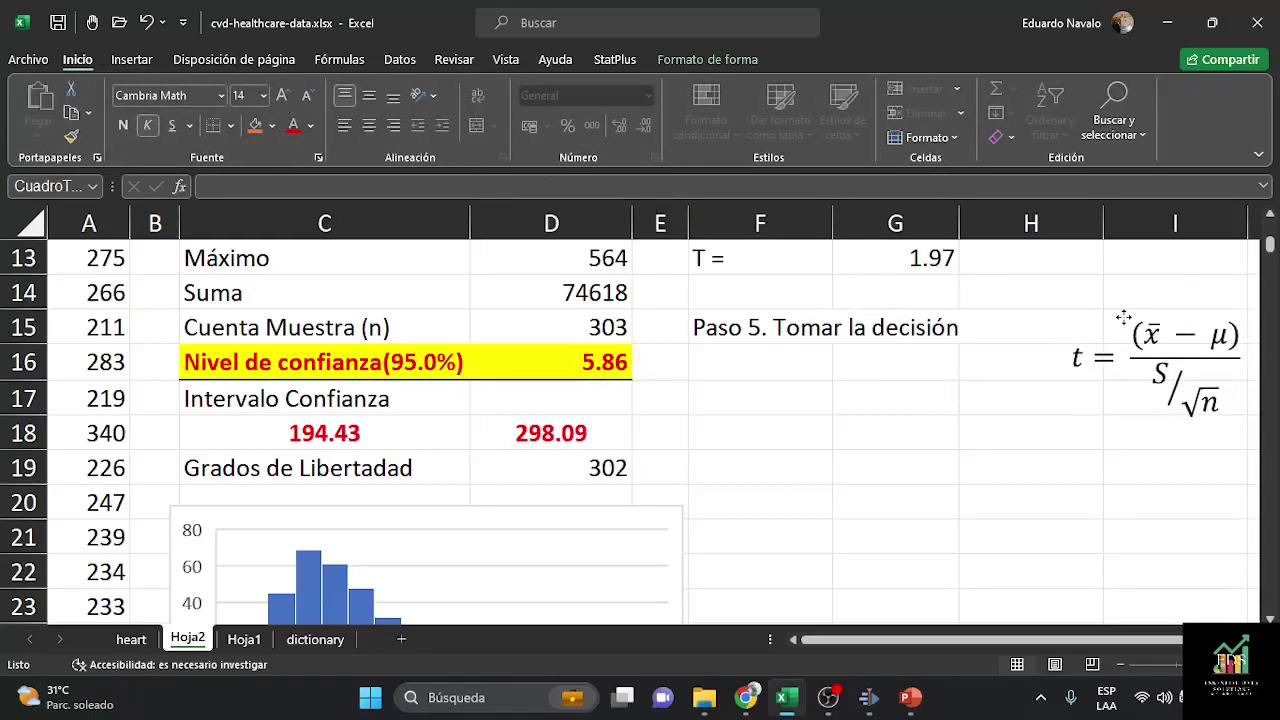
# Step: Enter the label "t =" in cell F16 under the Paso 5 heading
pyautogui.click(796, 394)
pyautogui.click(775, 365)
pyautogui.write('t =')
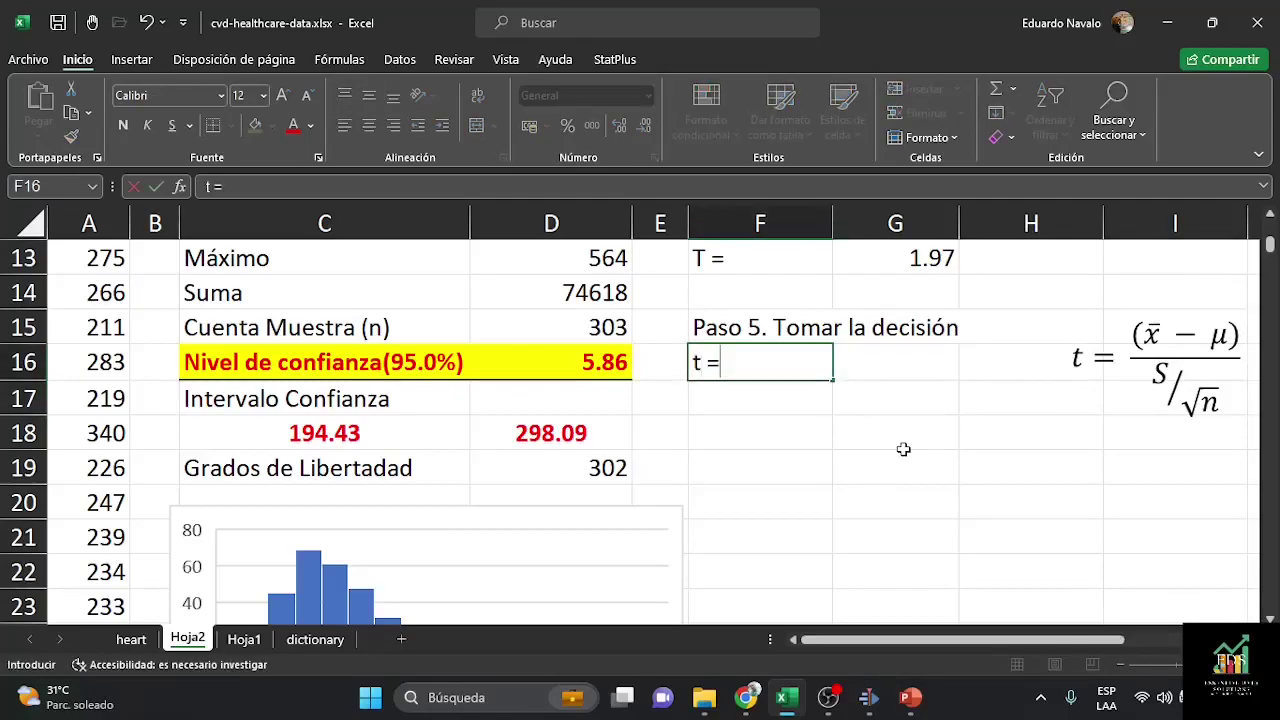
pyautogui.press('Tab')
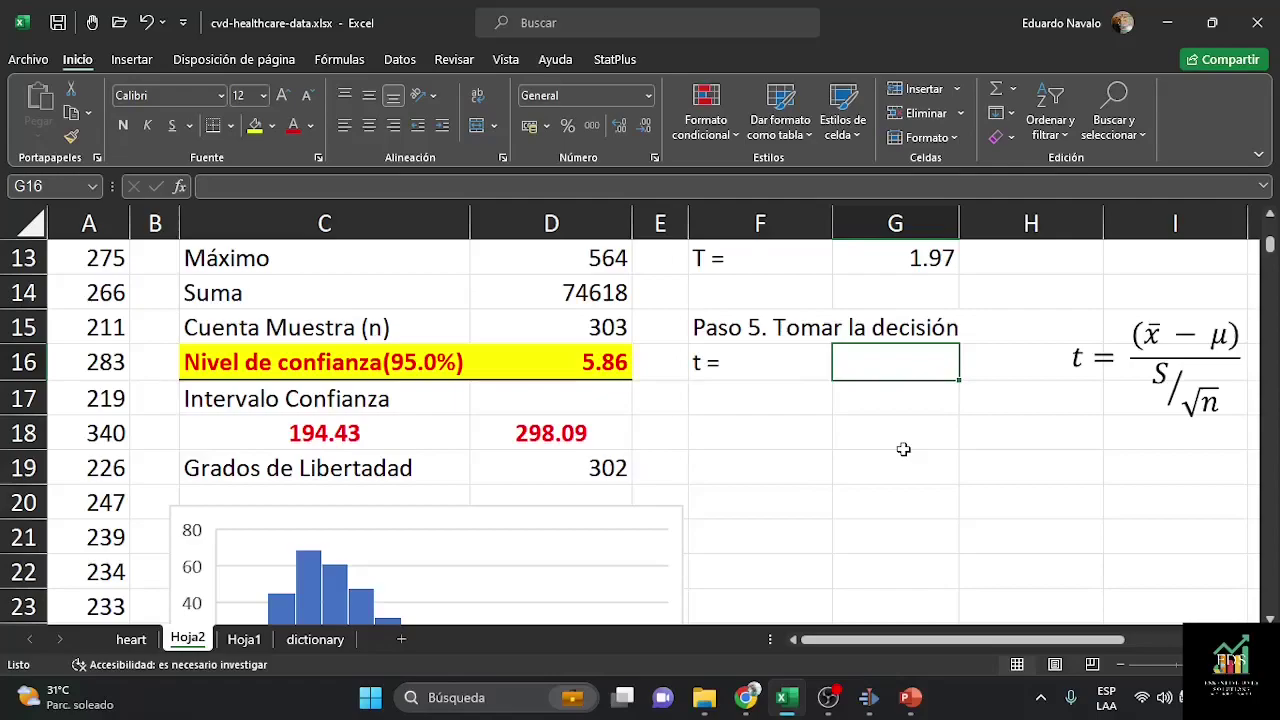
# Step: Calculate the t statistic in cell G16 with the formula =(D3-D2)/(D7/RAIZ(D15))
pyautogui.write('=')
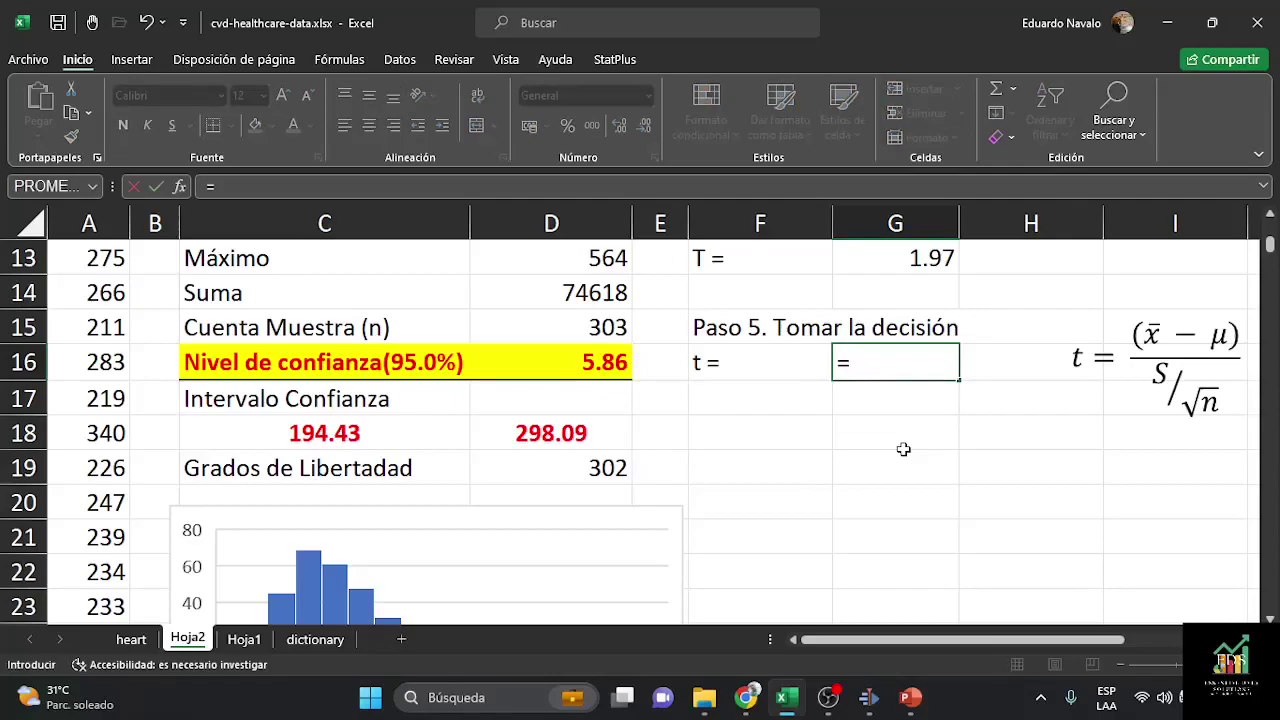
pyautogui.write('(')
pyautogui.scroll(3, 643, 414)
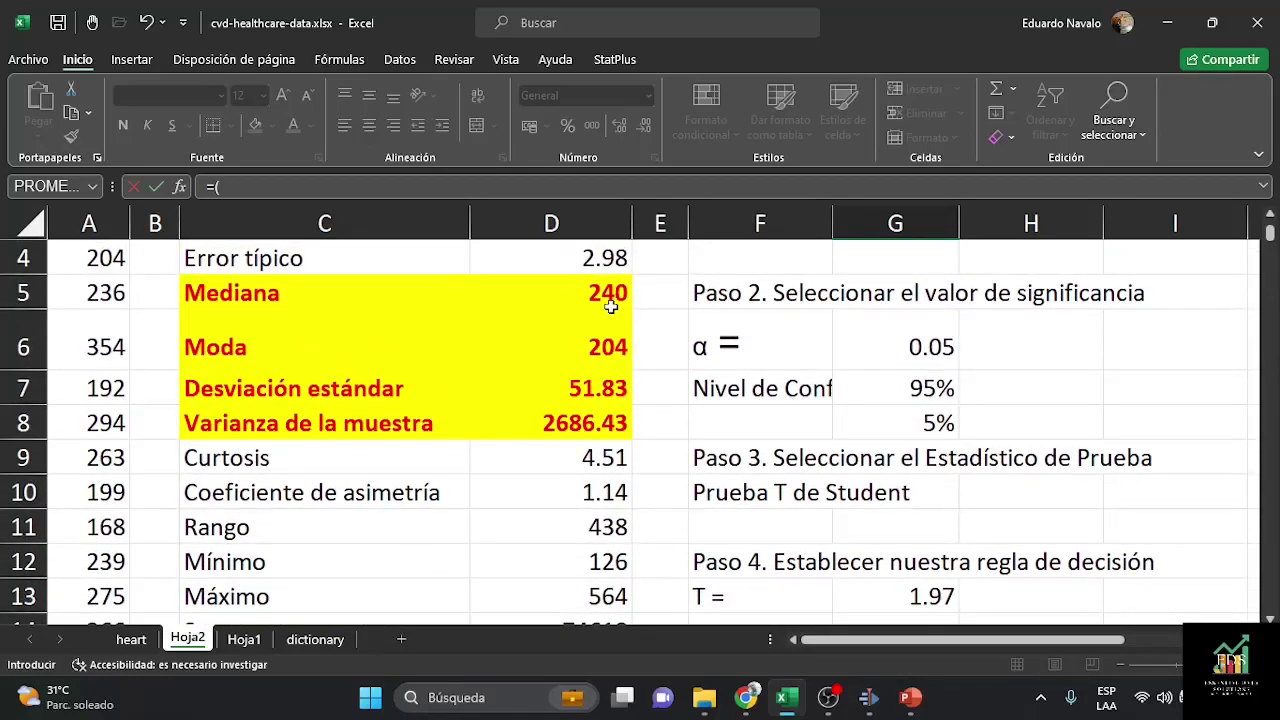
pyautogui.scroll(1, 613, 322)
pyautogui.click(597, 338)
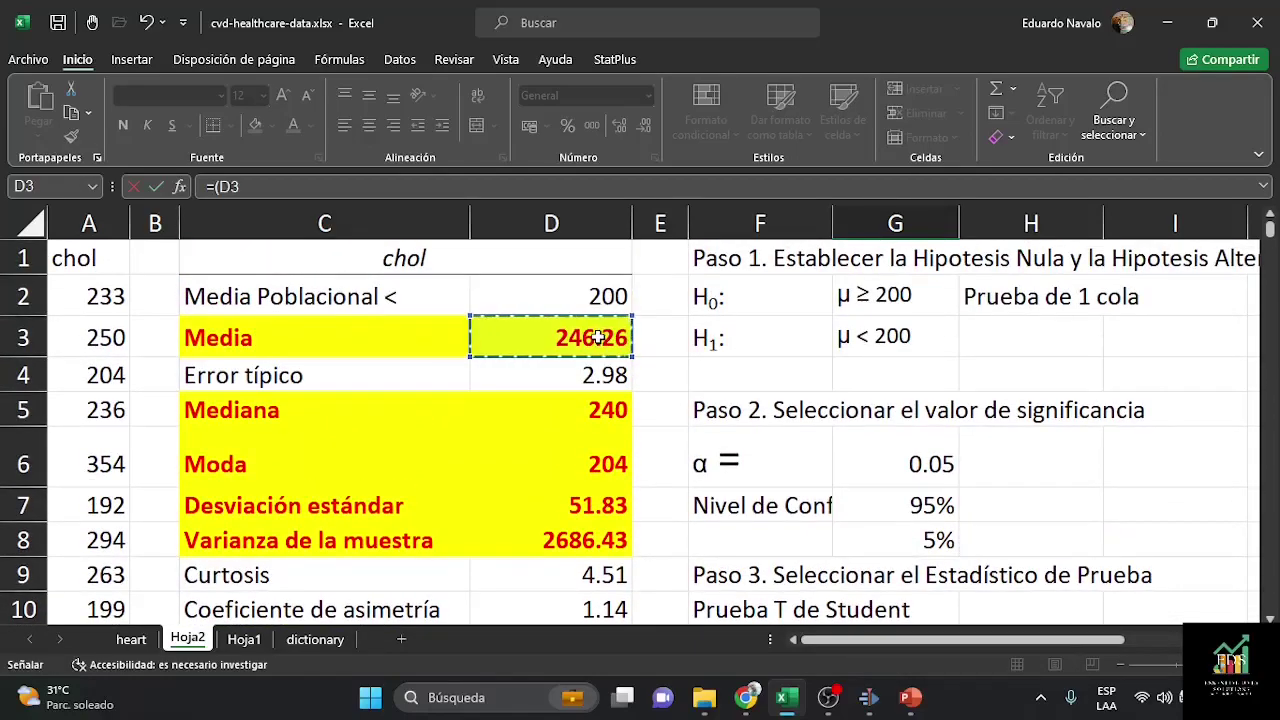
pyautogui.write('-')
pyautogui.click(590, 296)
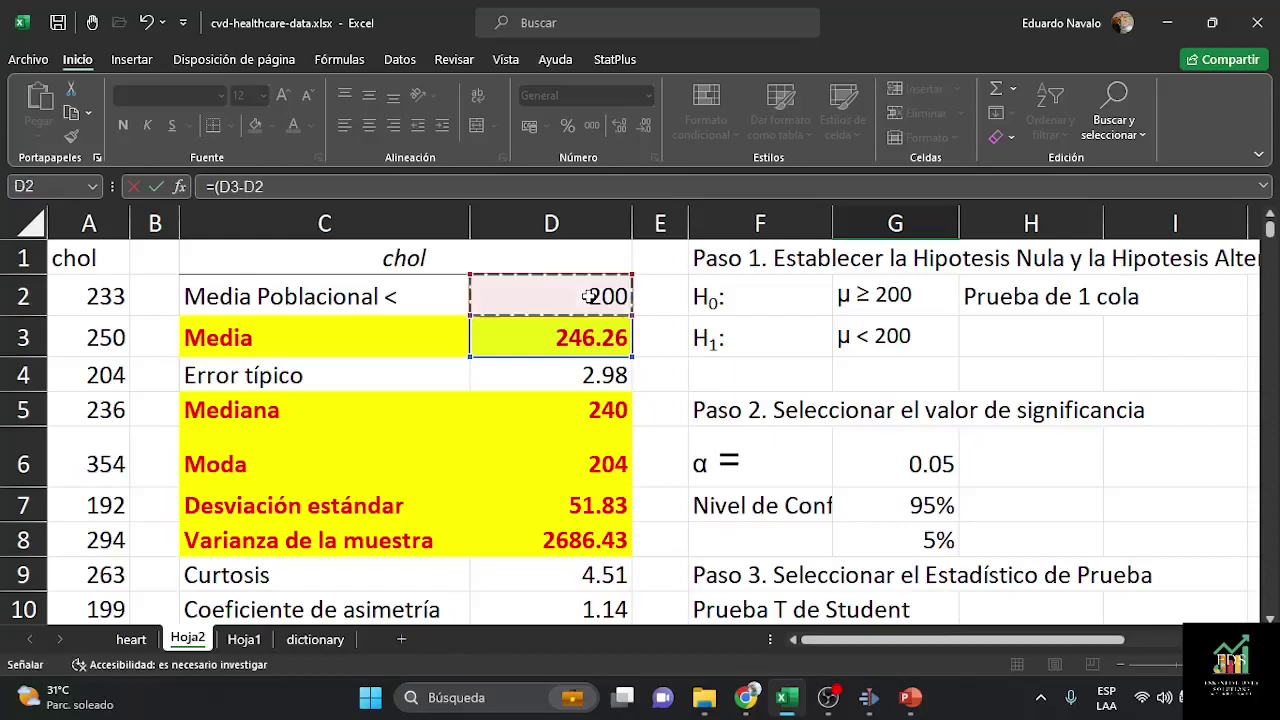
pyautogui.write(')/(')
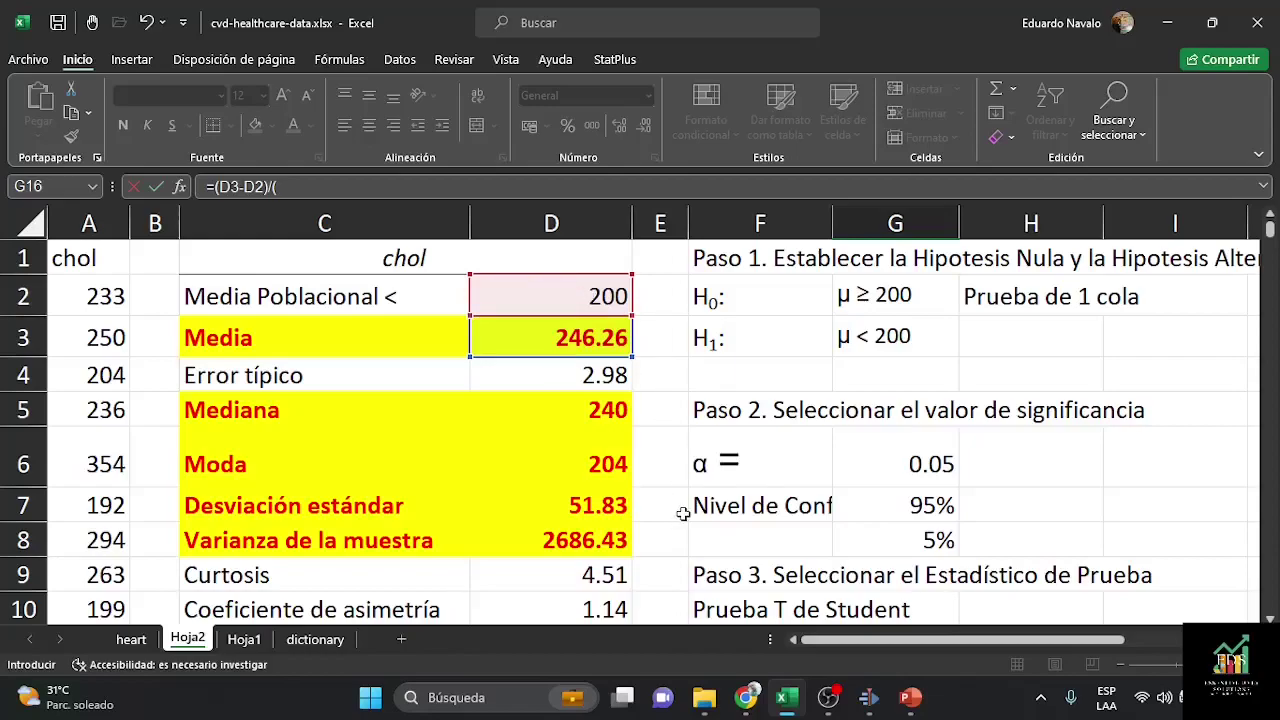
pyautogui.click(600, 506)
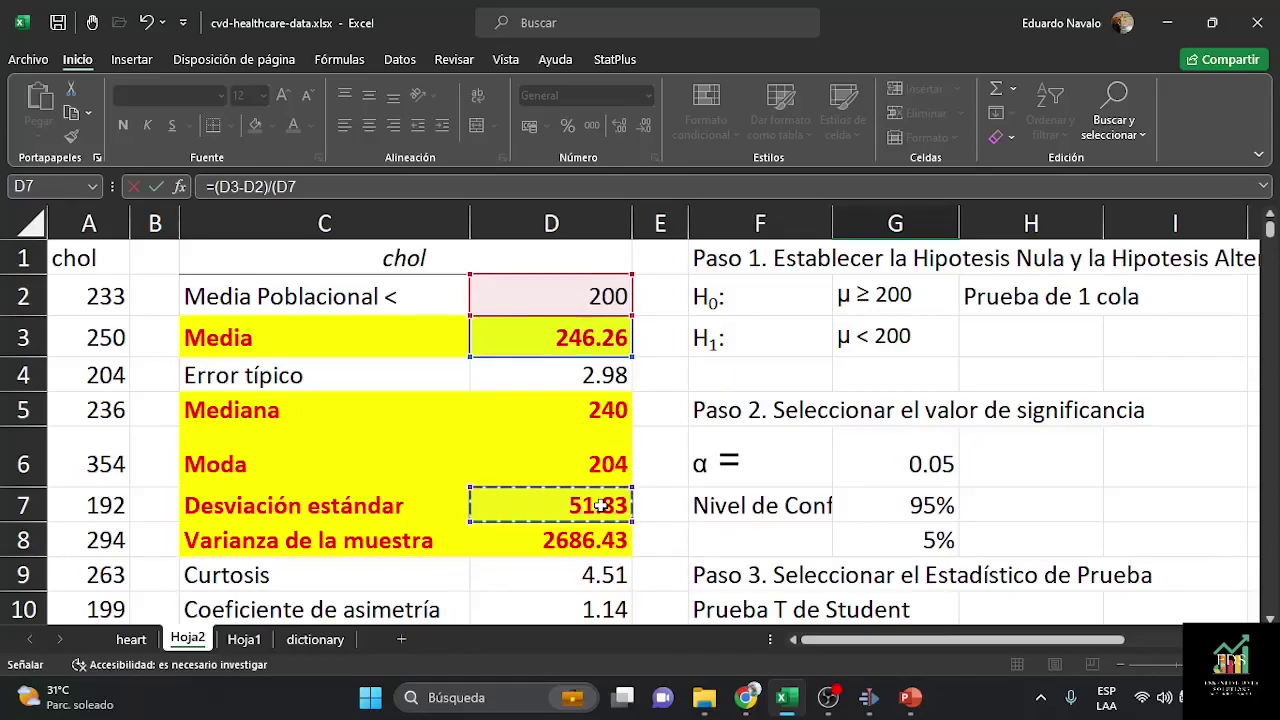
pyautogui.write('/')
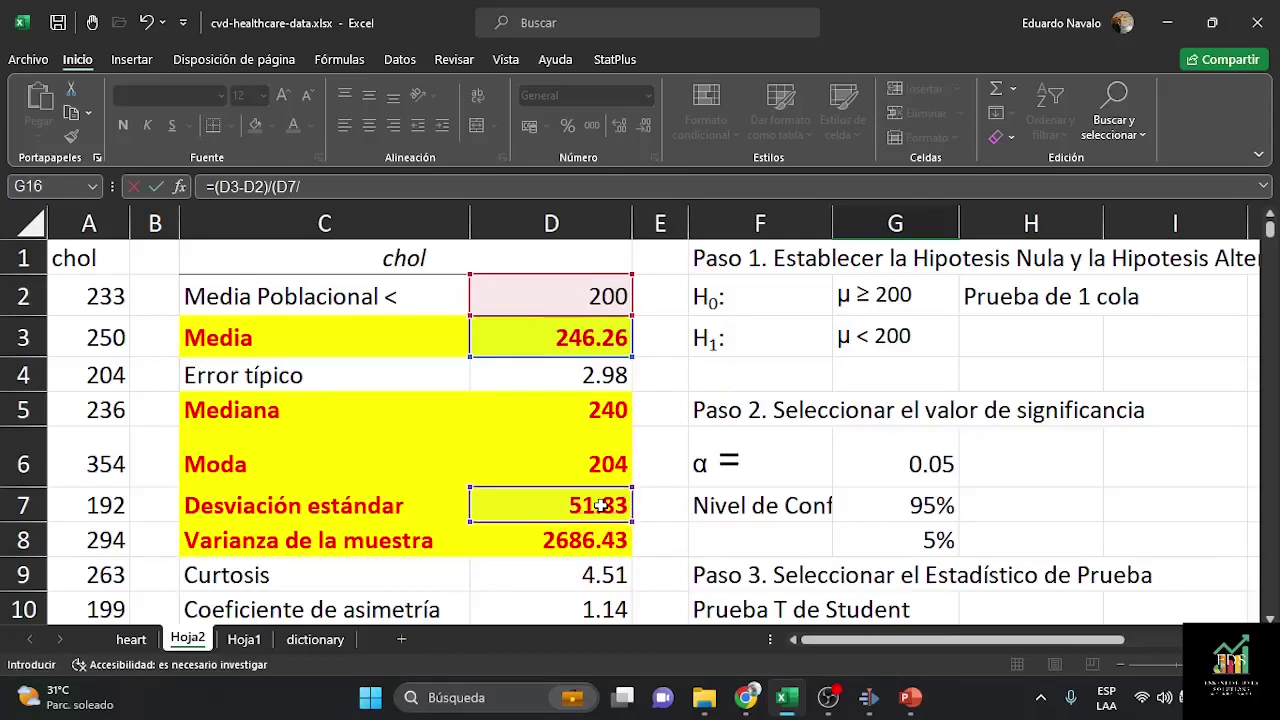
pyautogui.write('RAIZ(')
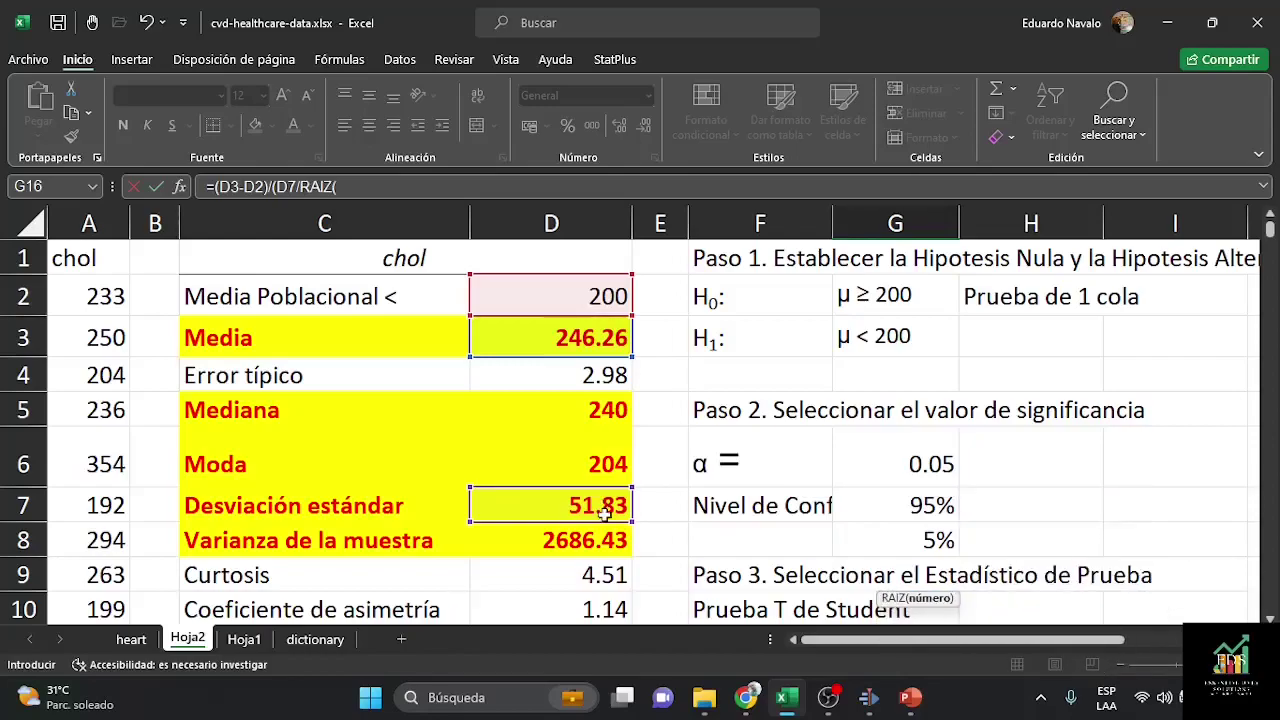
pyautogui.scroll(-2, 600, 506)
pyautogui.click(585, 530)
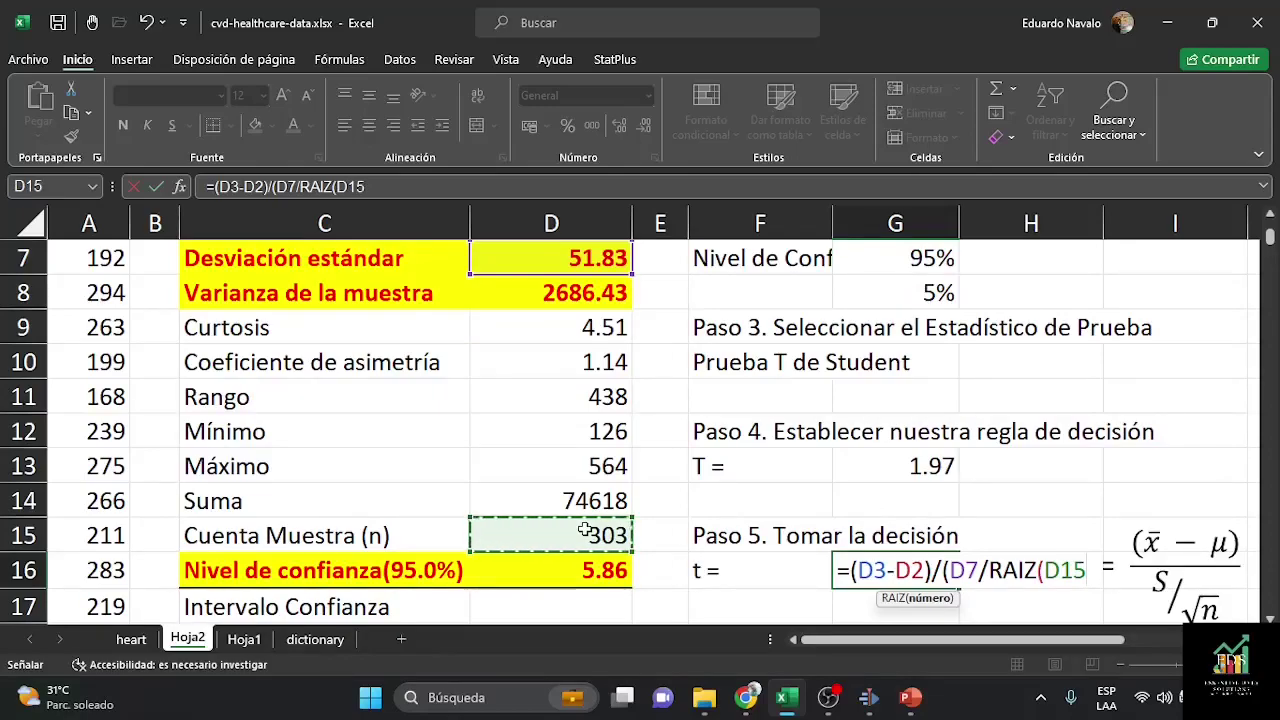
pyautogui.write('))')
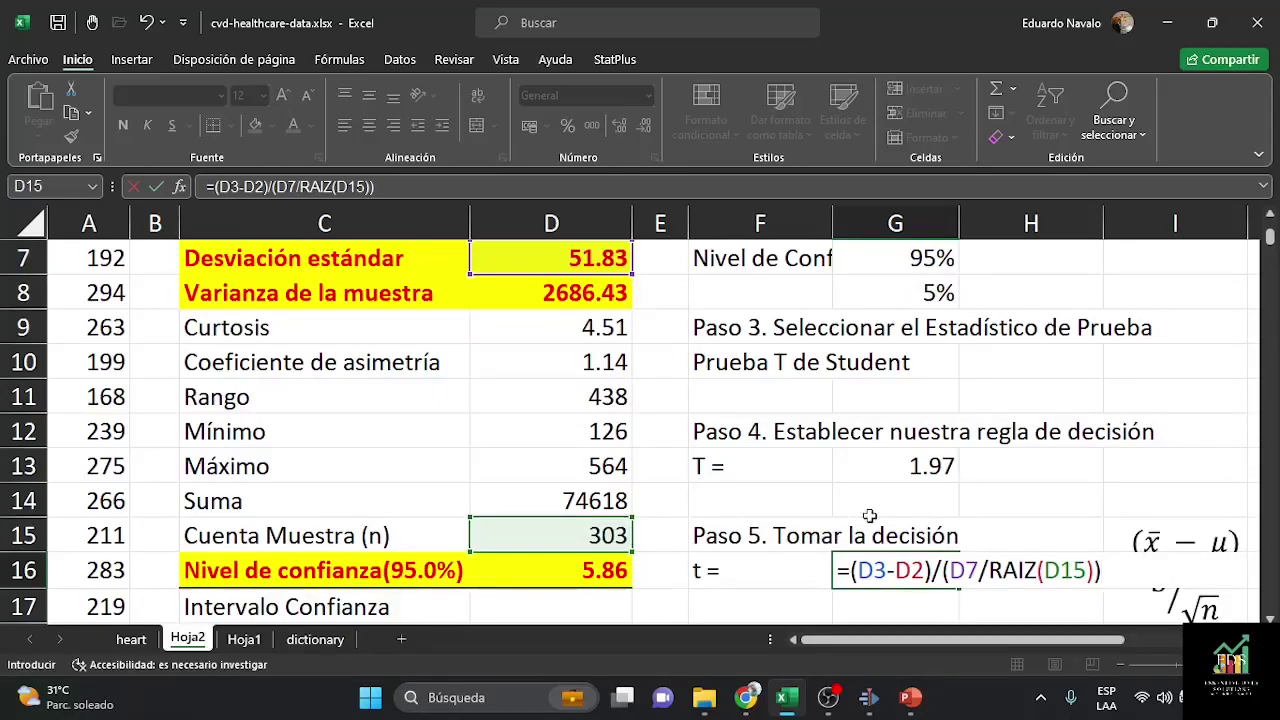
pyautogui.press('Return')
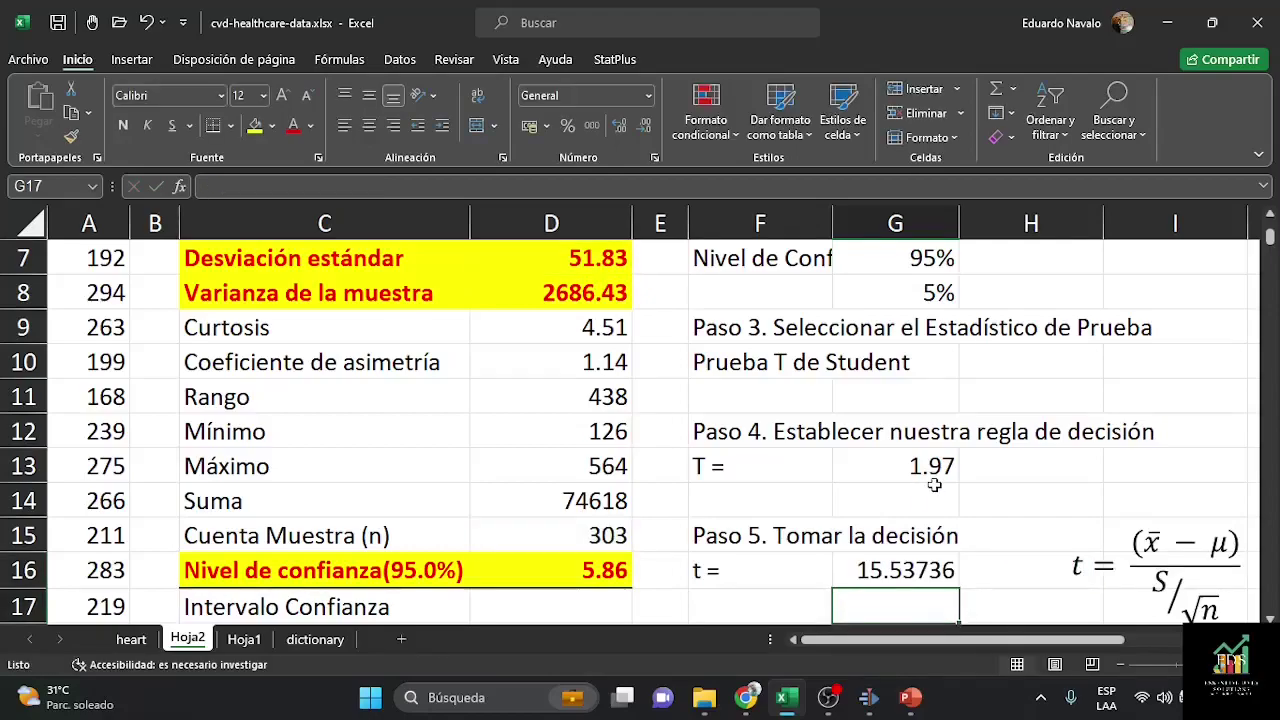
# Step: Check the cell references of the t formula in G16 and reduce the result's display to two decimal places
pyautogui.scroll(-1, 971, 491)
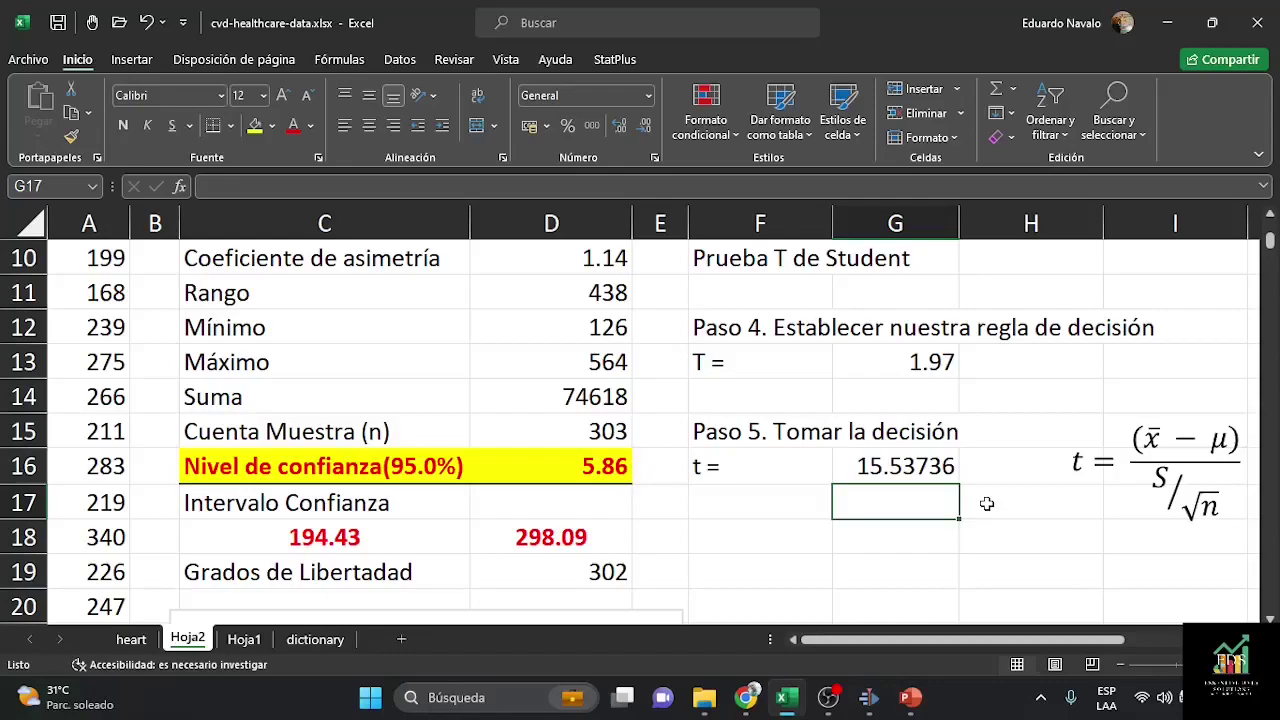
pyautogui.click(913, 466)
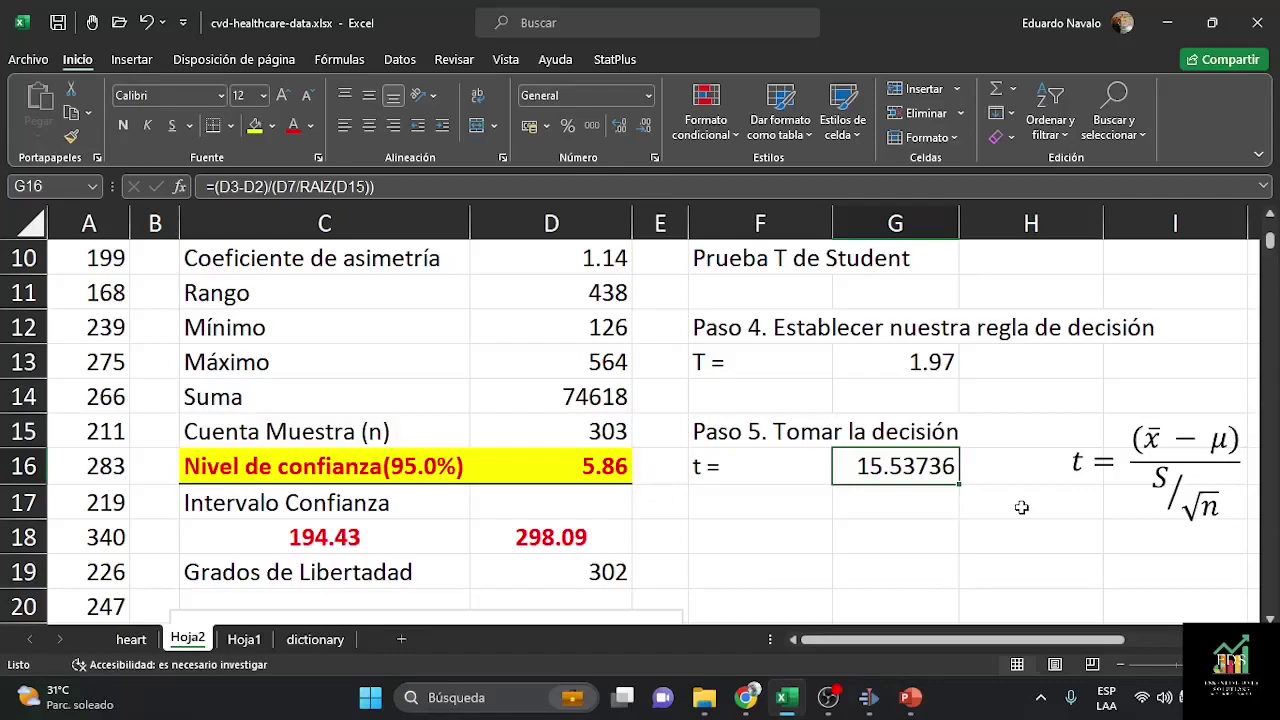
pyautogui.press('F2')
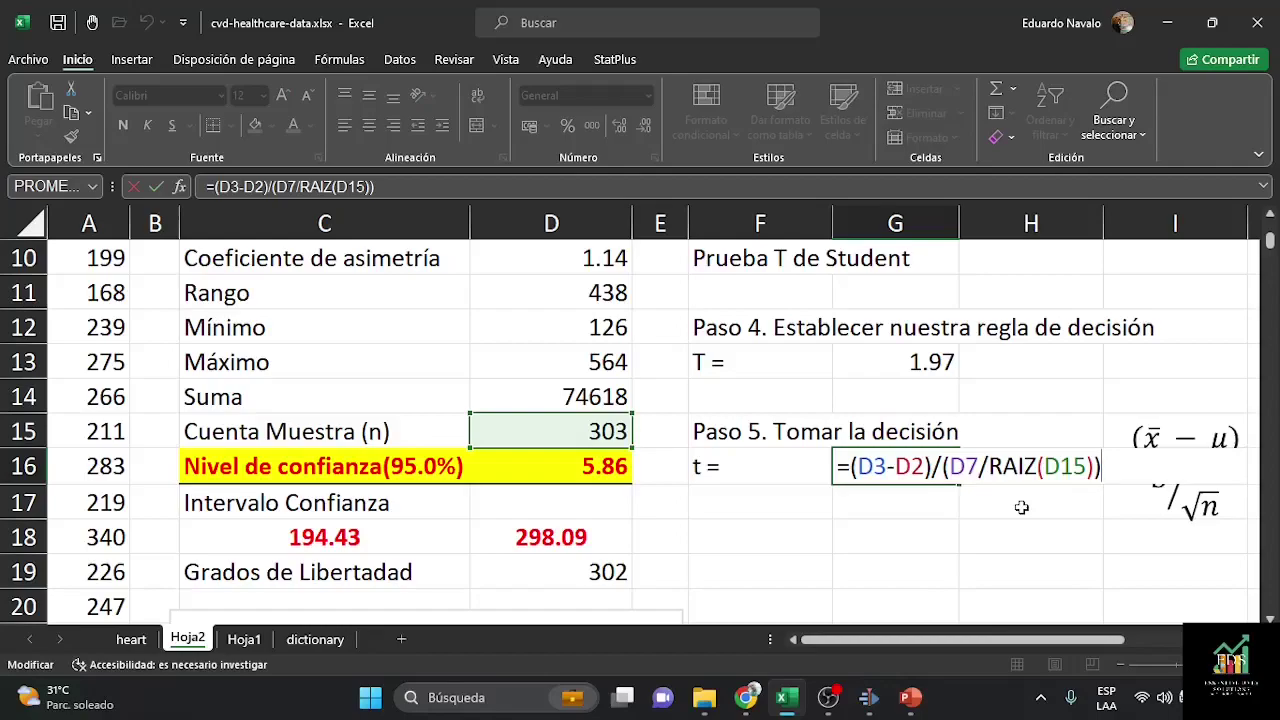
pyautogui.scroll(3, 1021, 507)
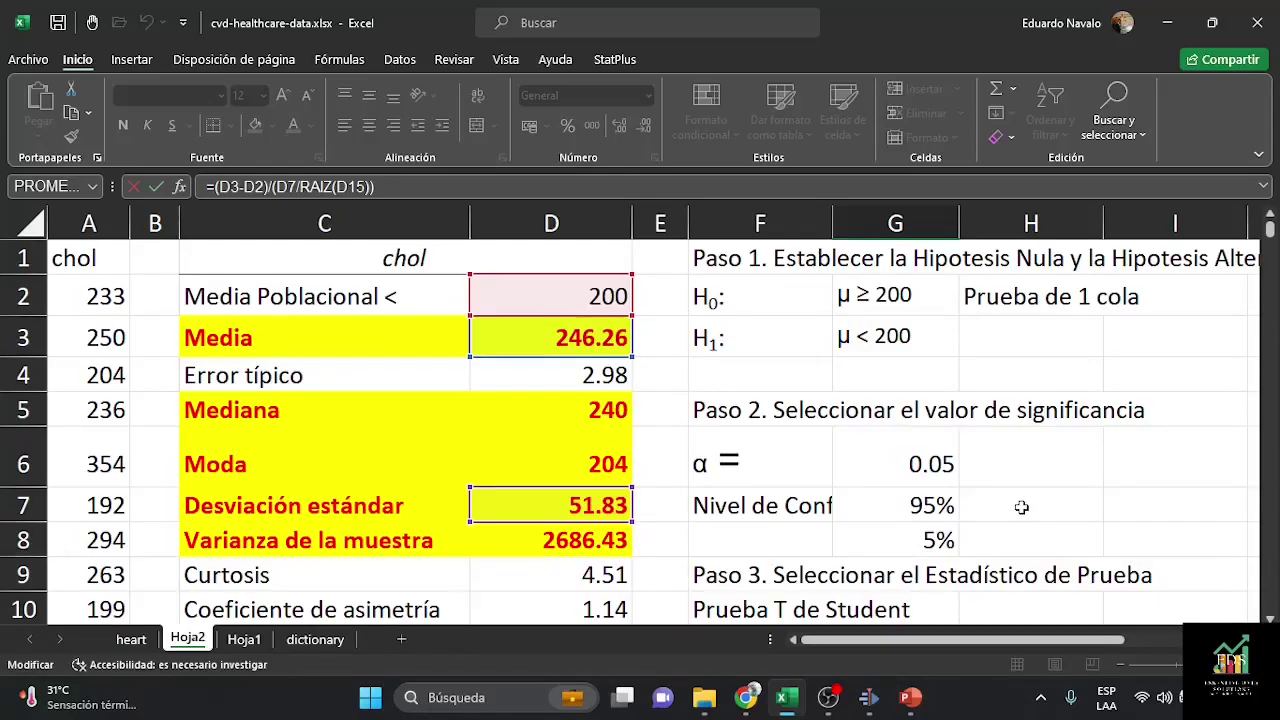
pyautogui.scroll(-3, 1021, 507)
pyautogui.hotkey('ctrl', 'Return')
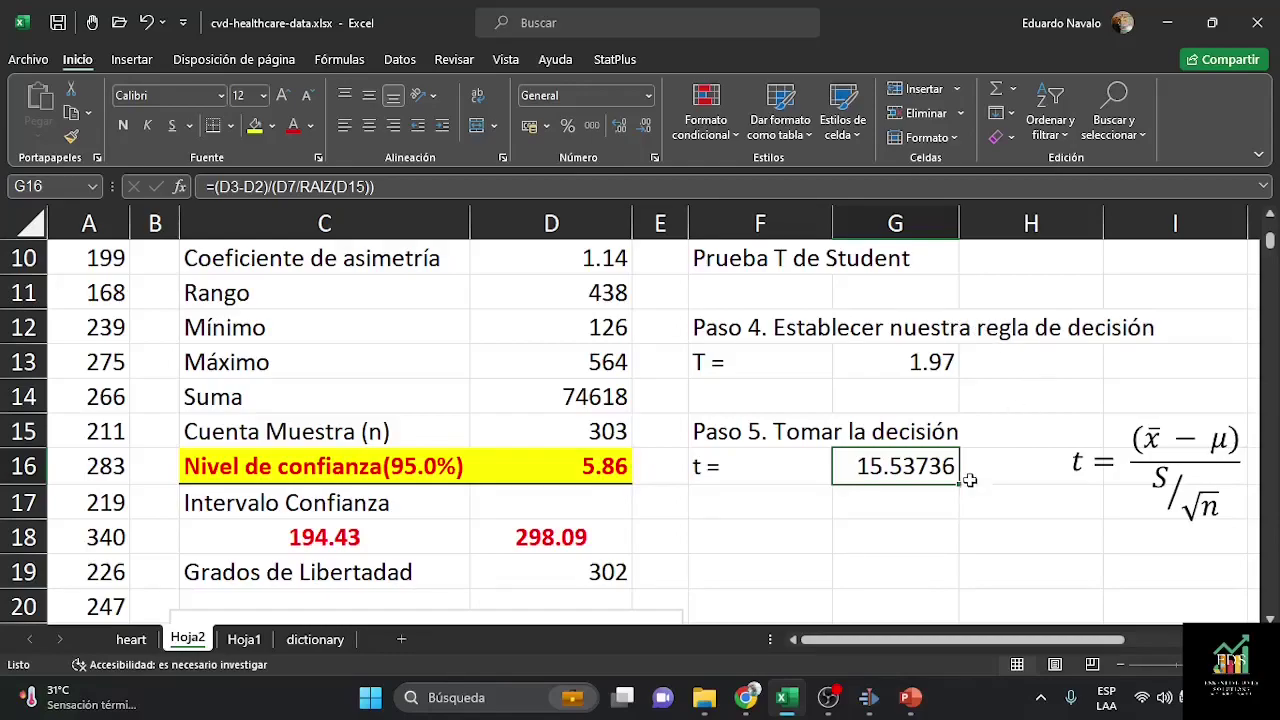
pyautogui.click(643, 127)
pyautogui.click(643, 127)
pyautogui.click(643, 127)
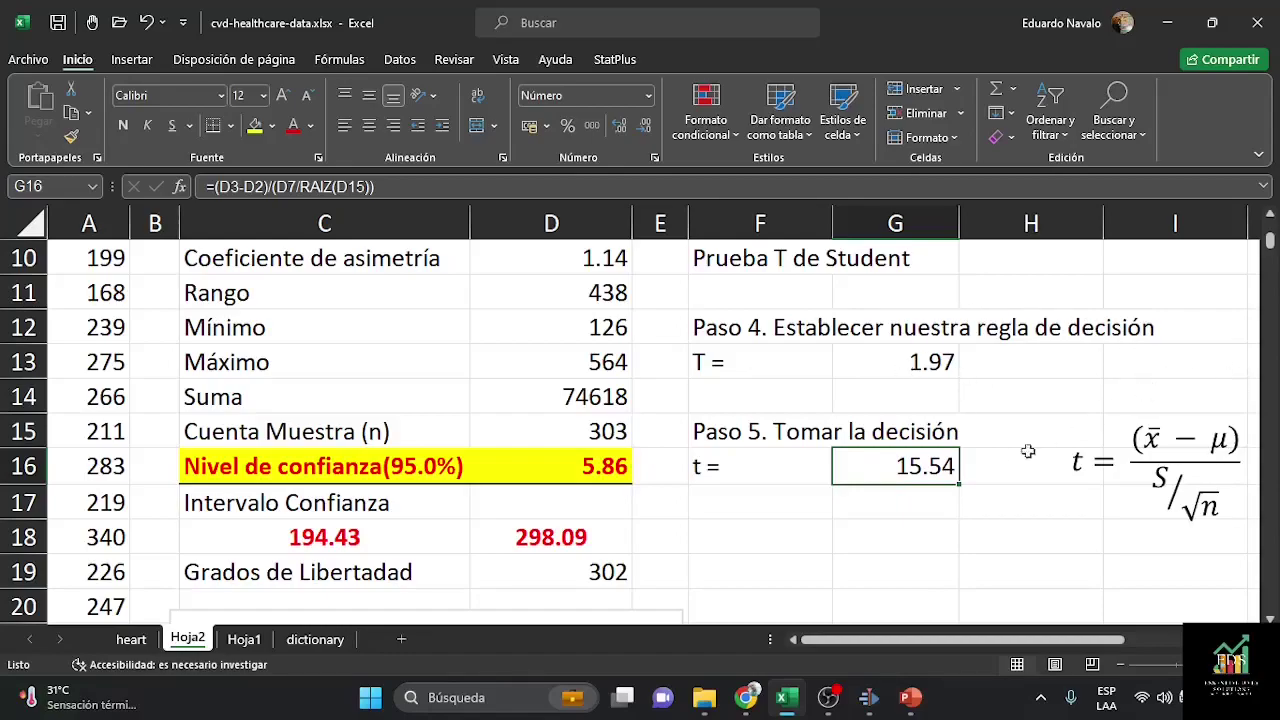
# Step: Enter the heading "Conclusión" in cell F18 below the Paso 5 result
pyautogui.scroll(3, 1012, 456)
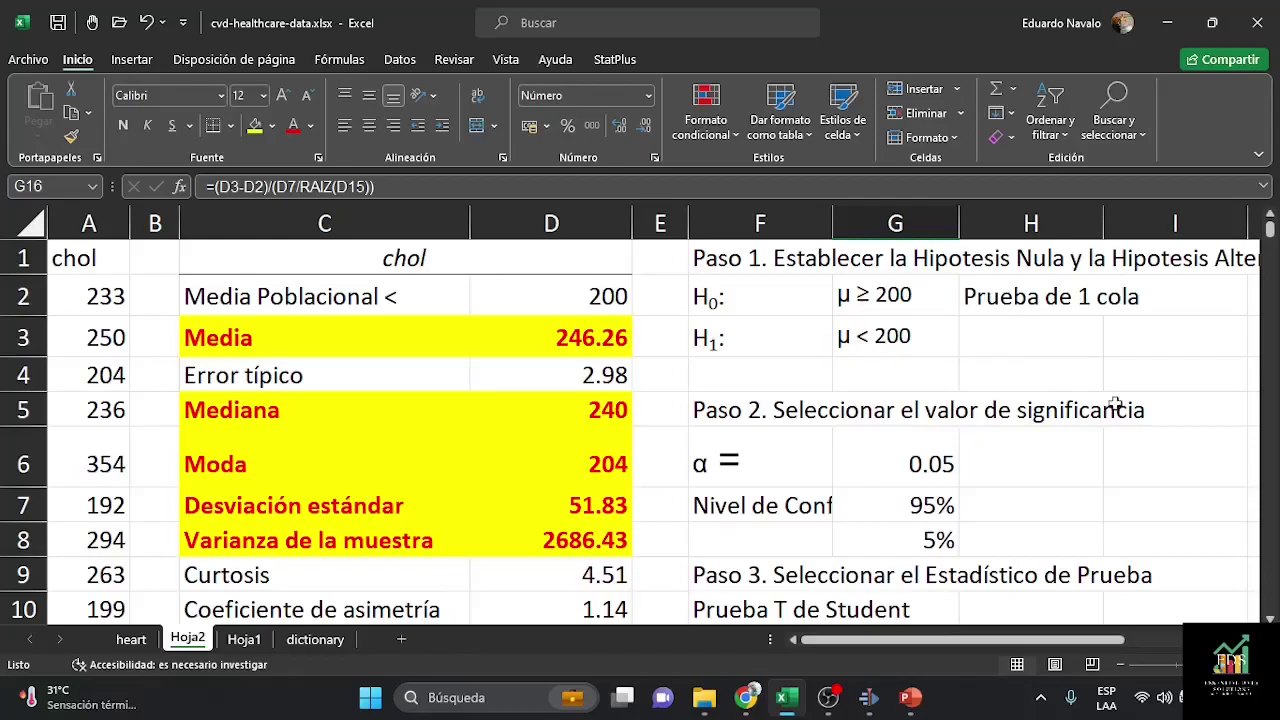
pyautogui.scroll(-4, 1115, 405)
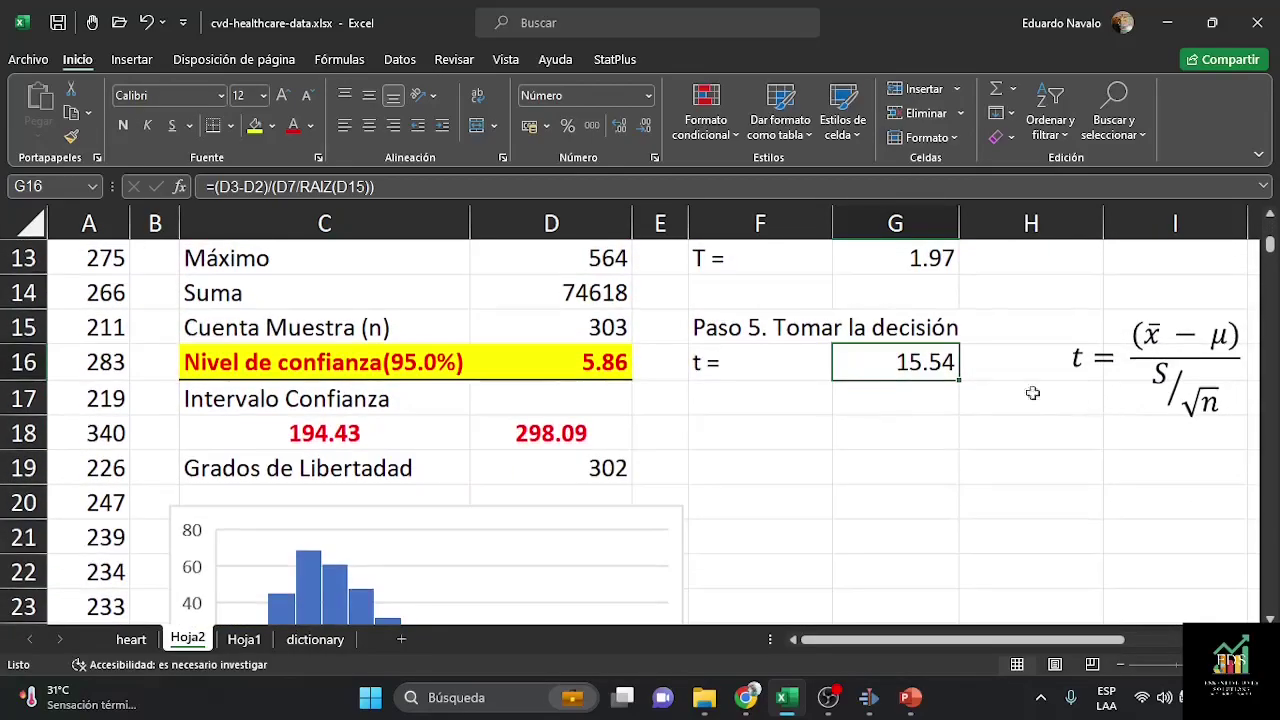
pyautogui.scroll(-2, 957, 409)
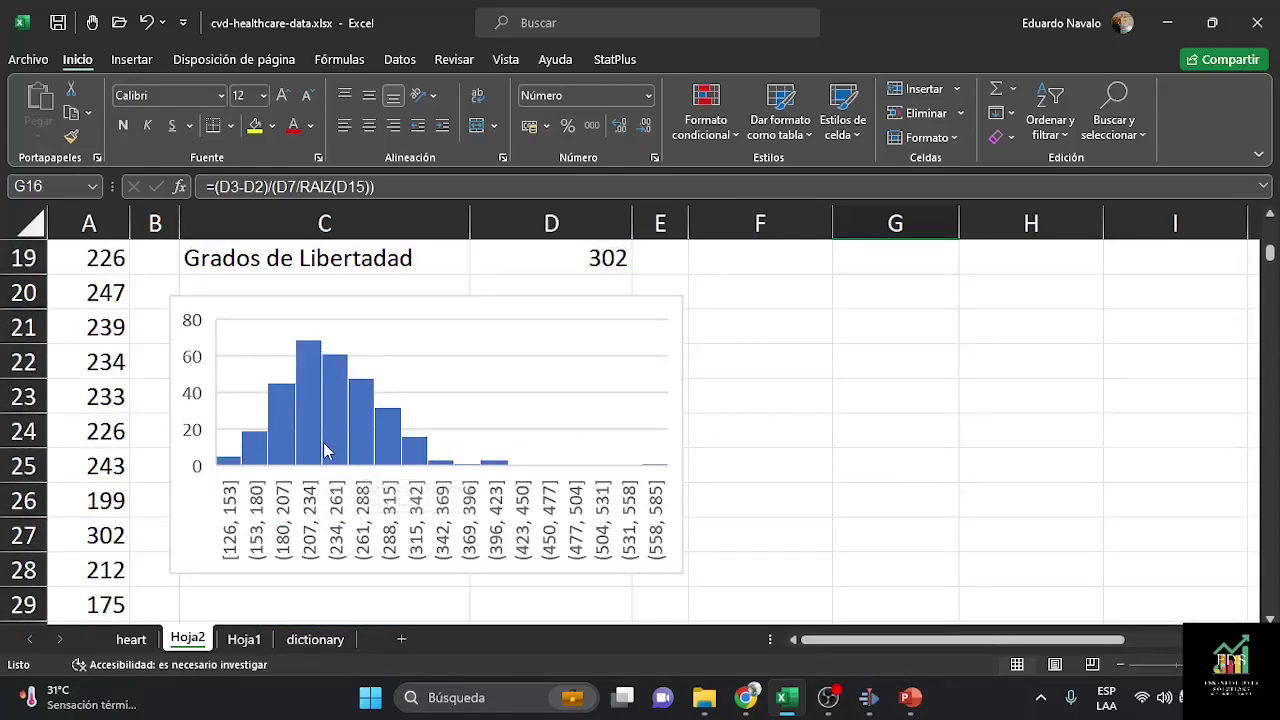
pyautogui.moveTo(325, 467)
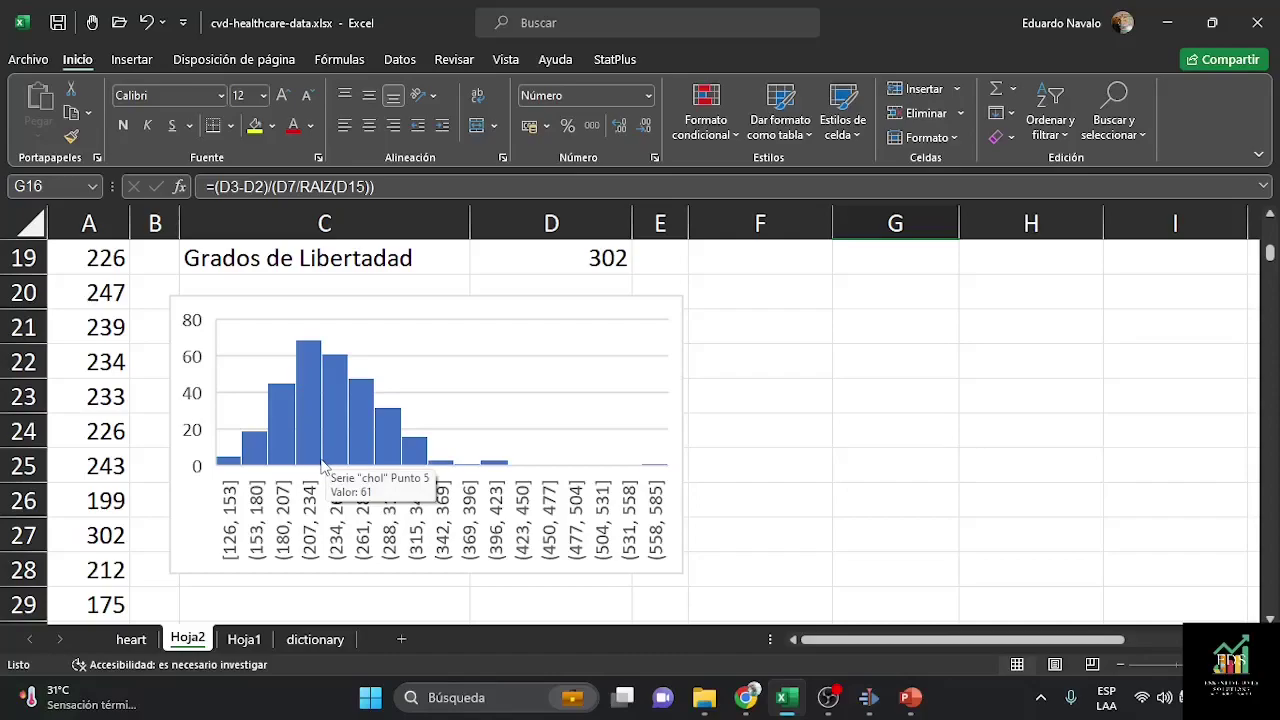
pyautogui.moveTo(505, 470)
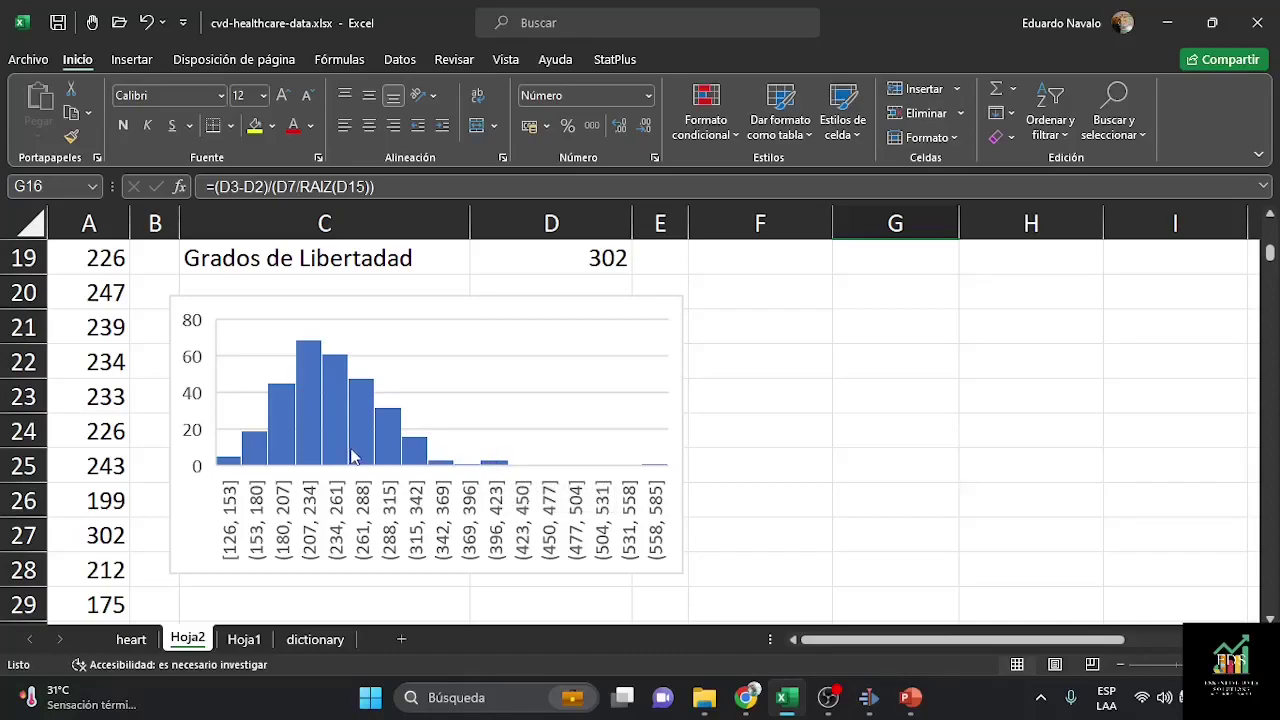
pyautogui.scroll(3, 1006, 451)
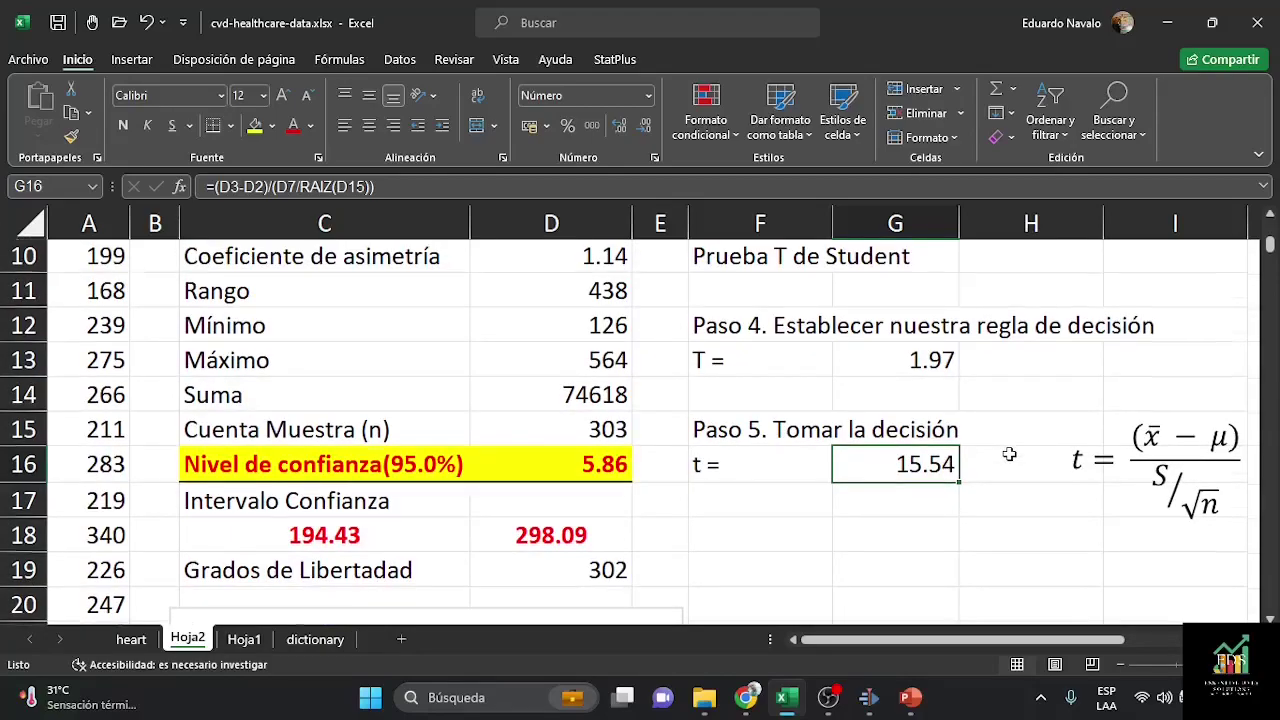
pyautogui.scroll(-1, 1009, 454)
pyautogui.click(767, 433)
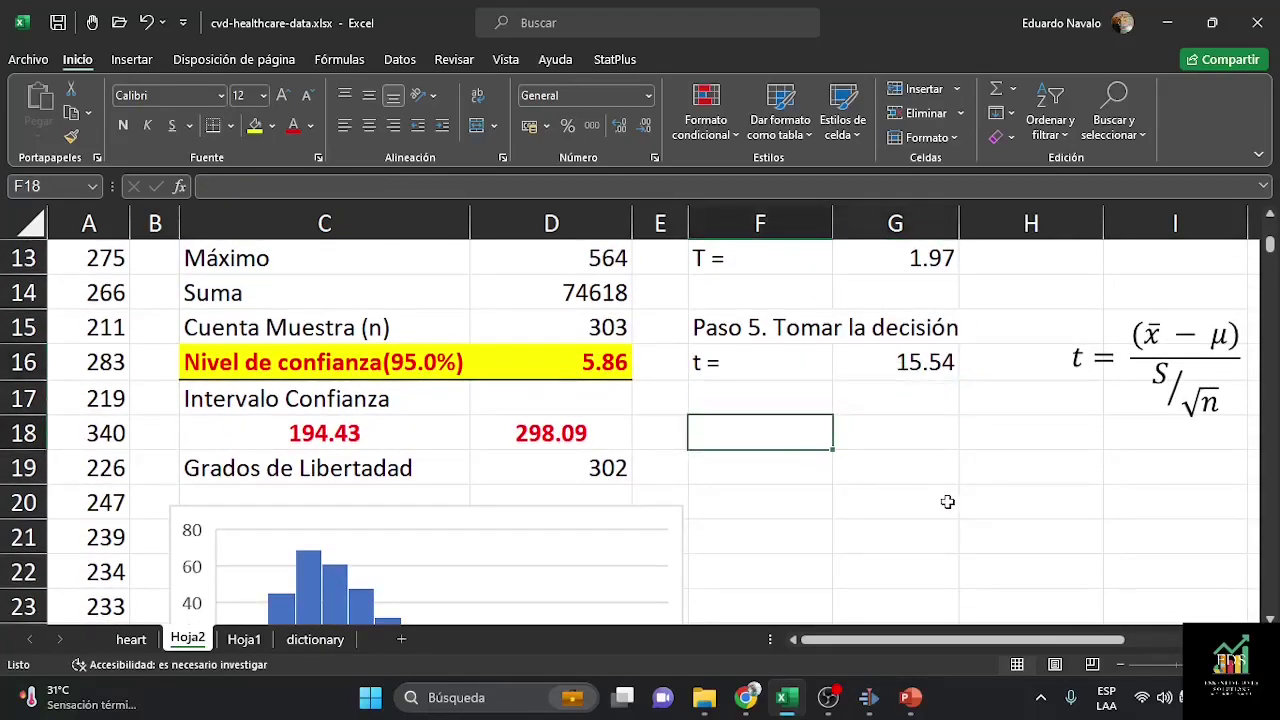
pyautogui.write('Conclu')
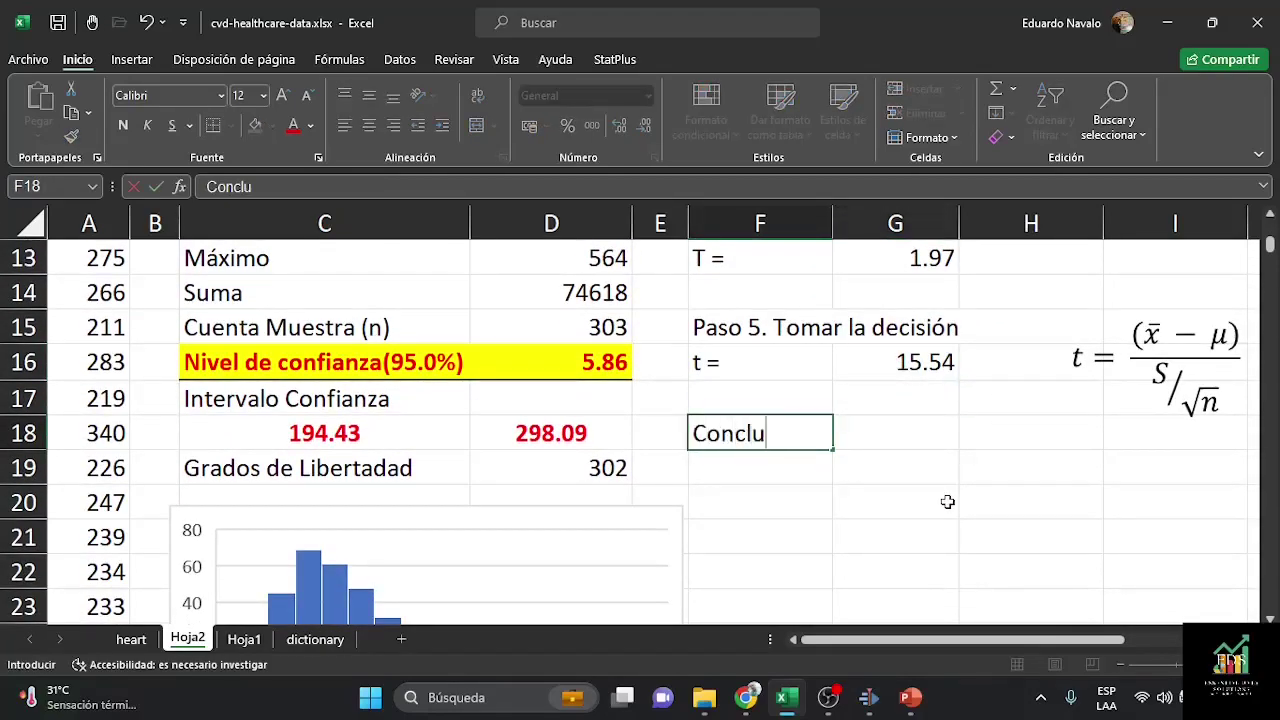
pyautogui.write('sión')
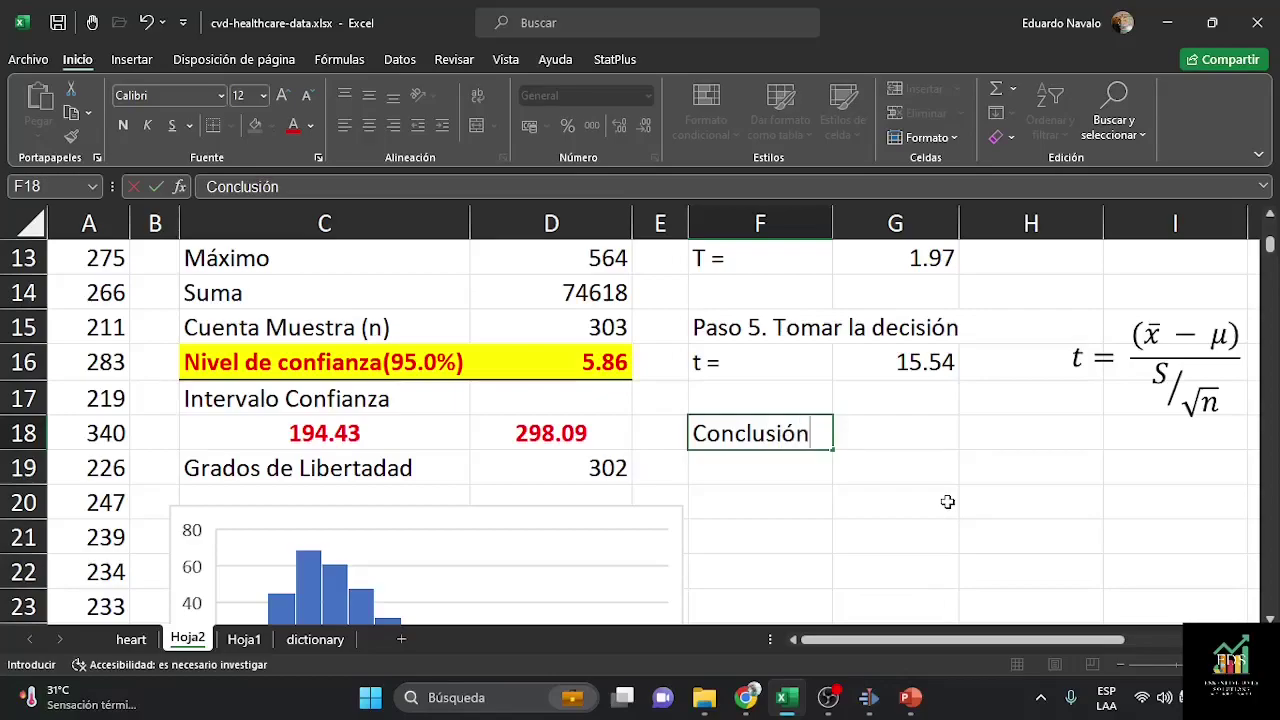
pyautogui.press('Return')
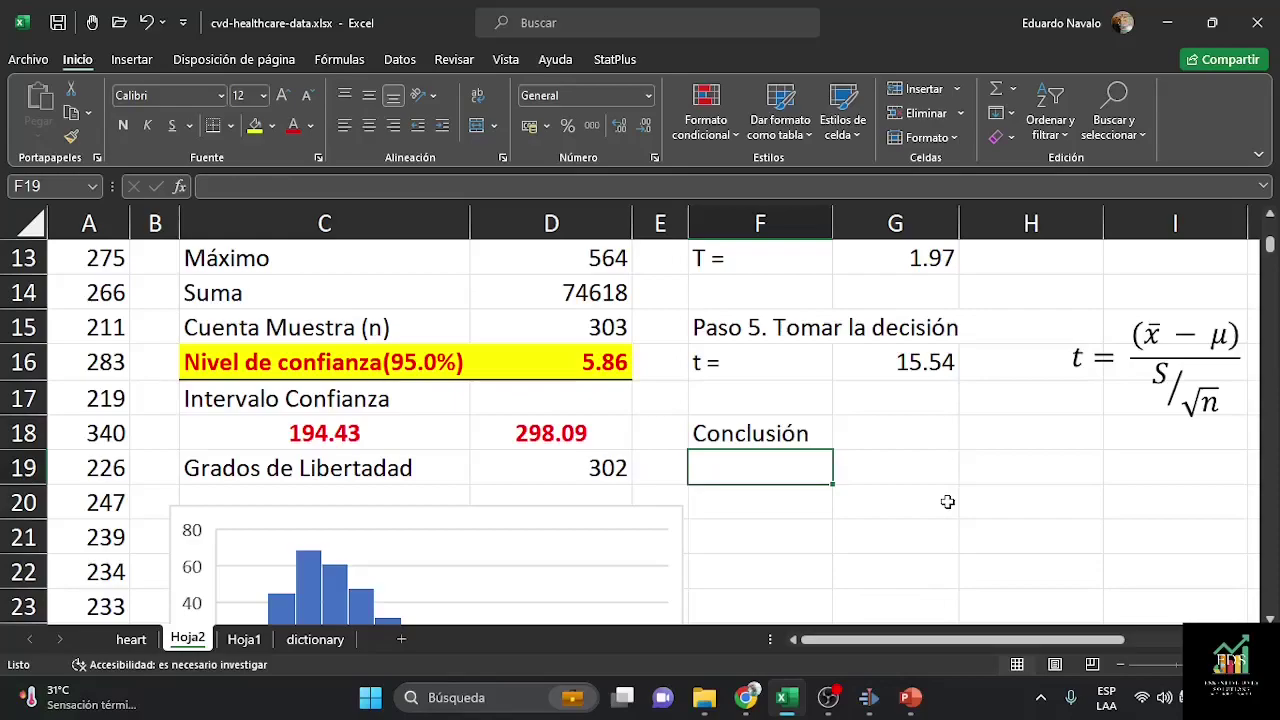
# Step: Start the conclusion text in cell F19 with "Con los datos obtenidos de la muestra podemos decir que"
pyautogui.write('CO')
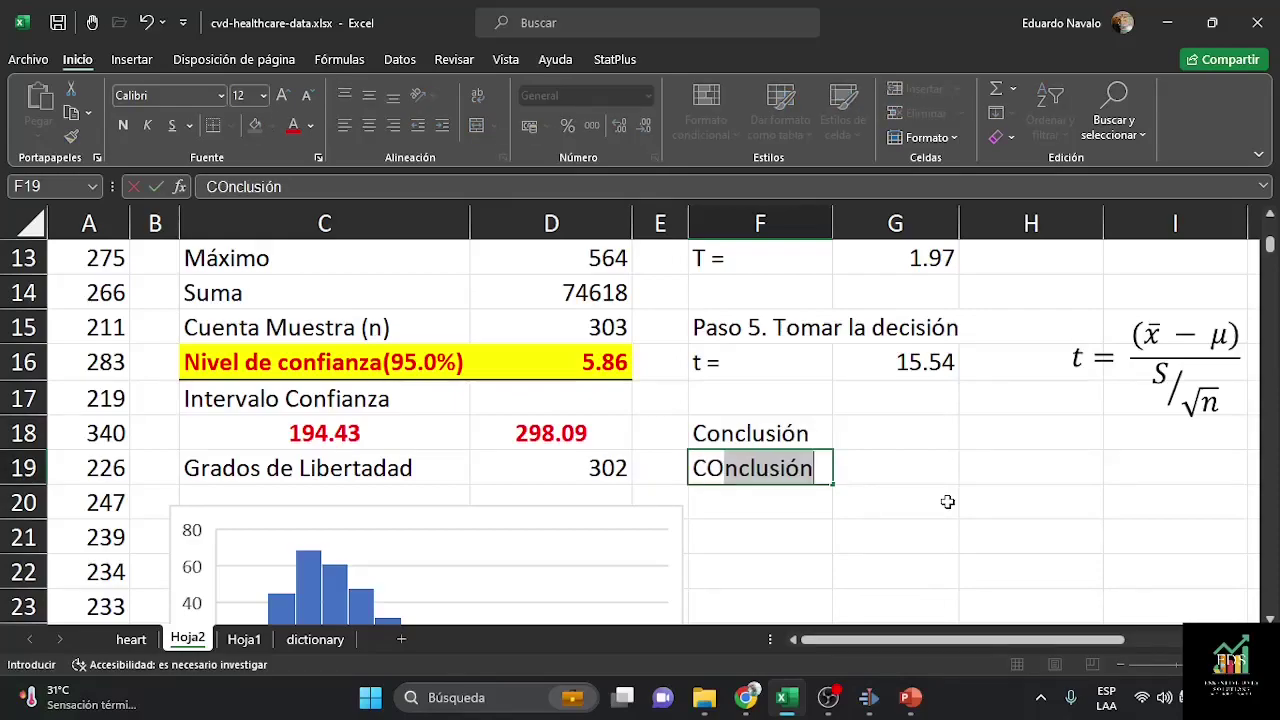
pyautogui.press('BackSpace')
pyautogui.press('BackSpace')
pyautogui.write('on')
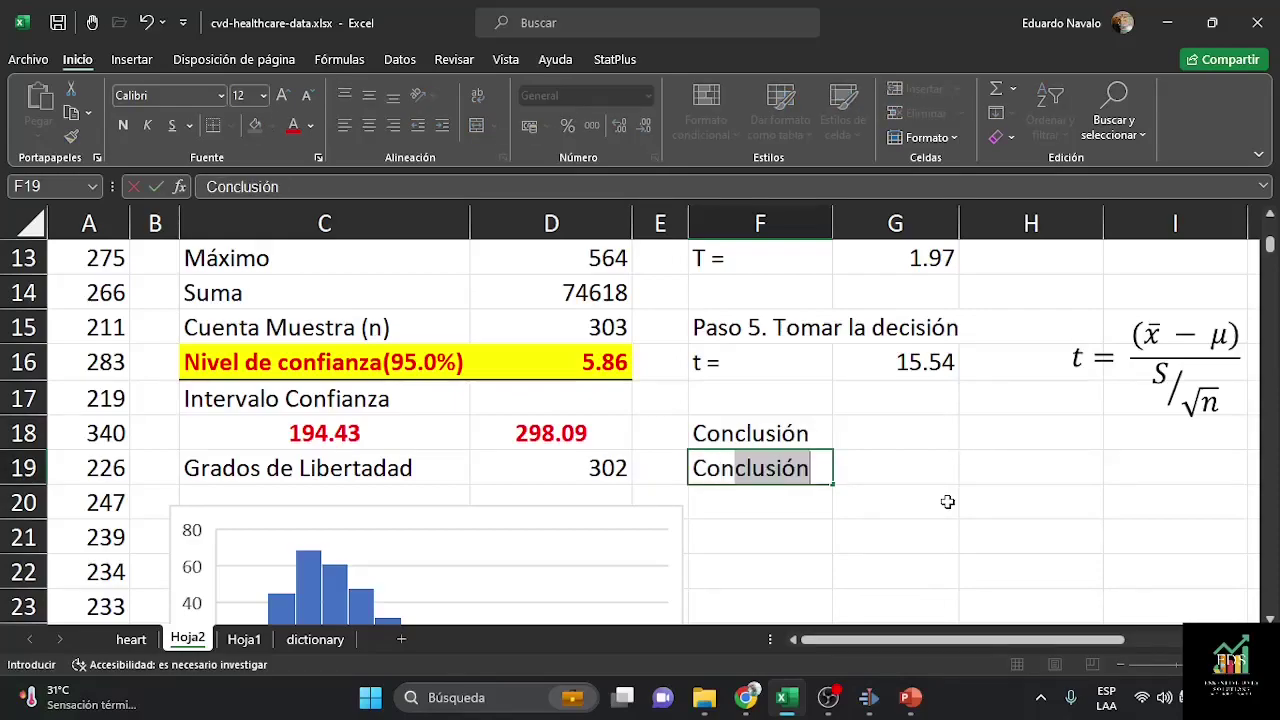
pyautogui.write(' los datos ')
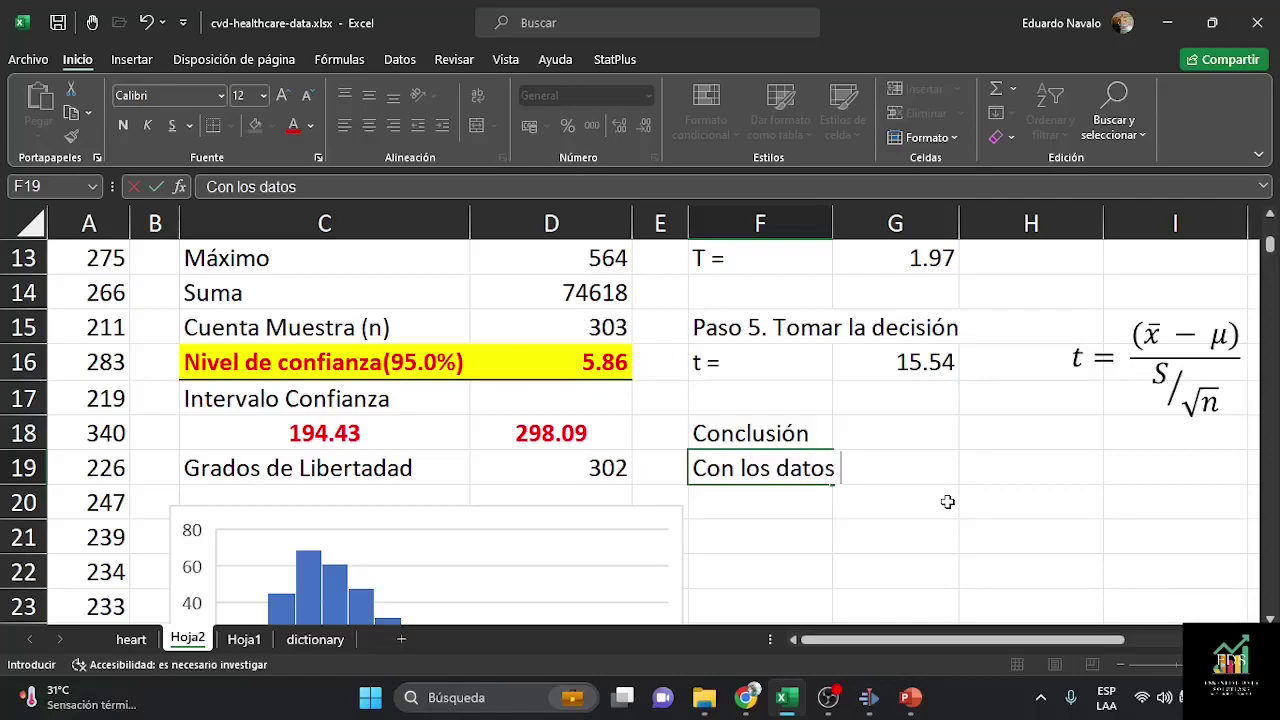
pyautogui.write('obtenidos de la muestra')
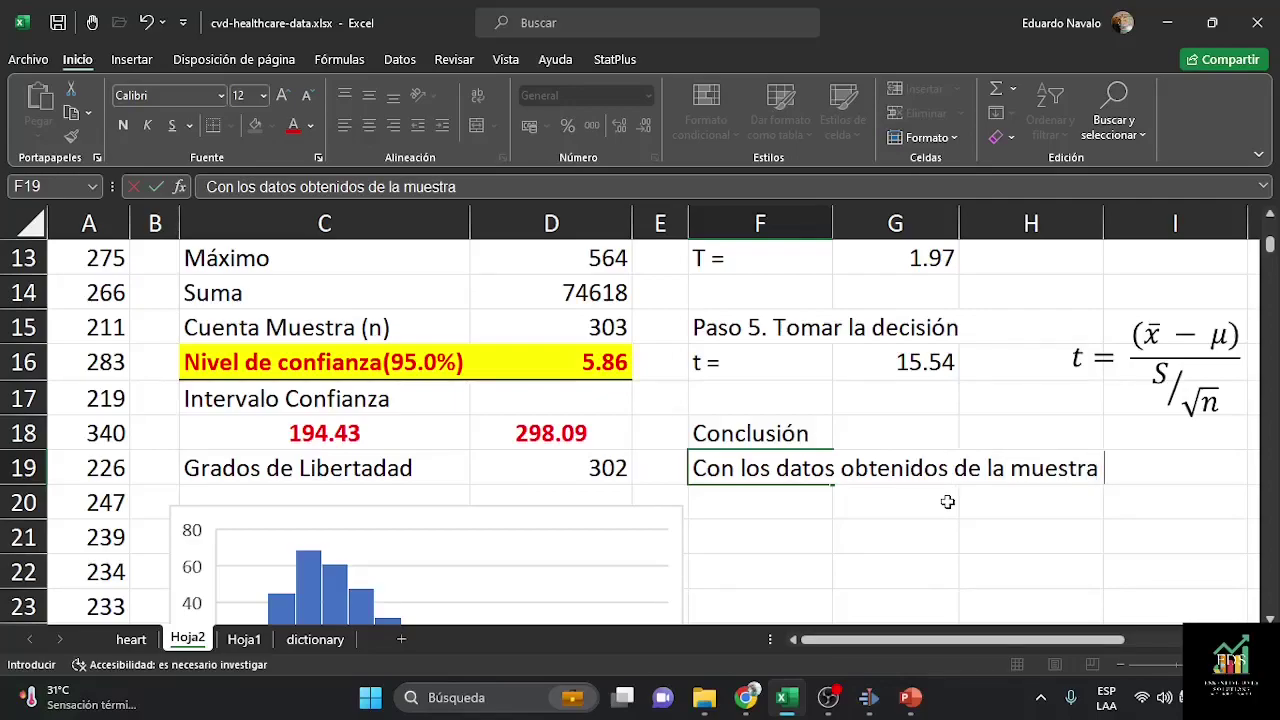
pyautogui.write(' podemos de')
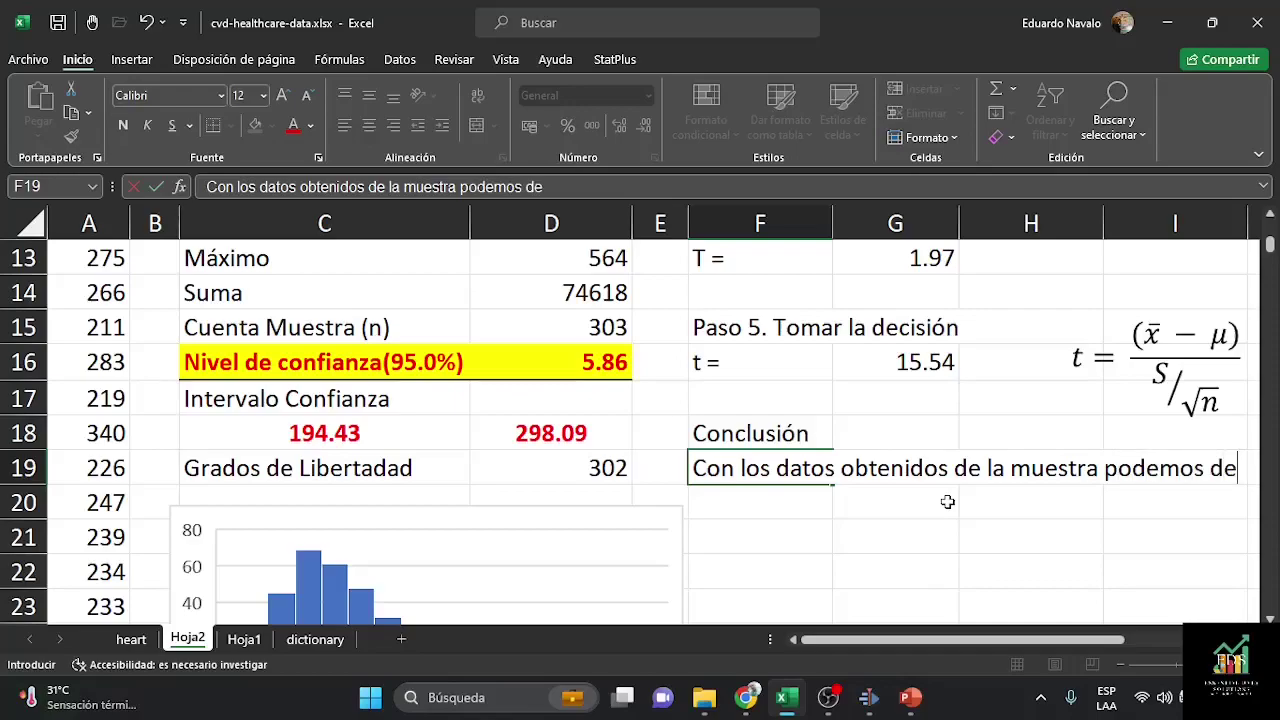
pyautogui.write('cir que')
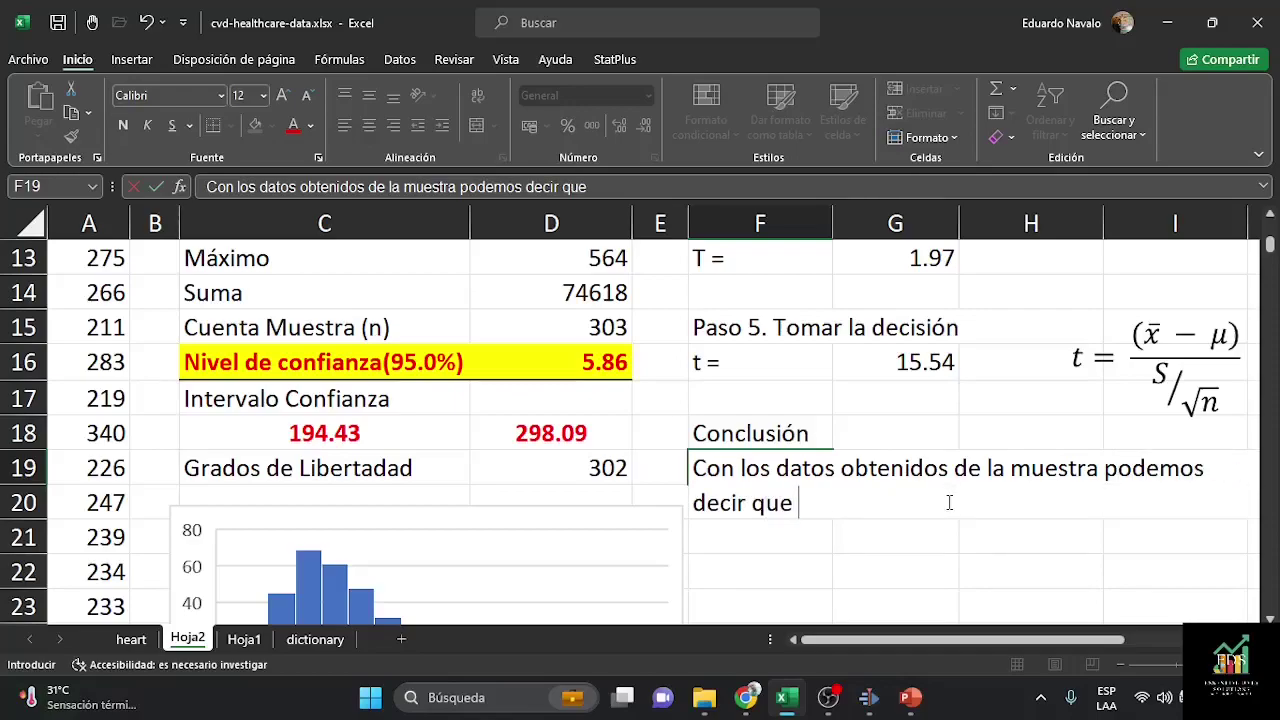
# Step: Continue the F19 conclusion with "con un nivel de significancia de 5%, no se rechaza la hipotesis nula, por tanto"
pyautogui.write(' con un ')
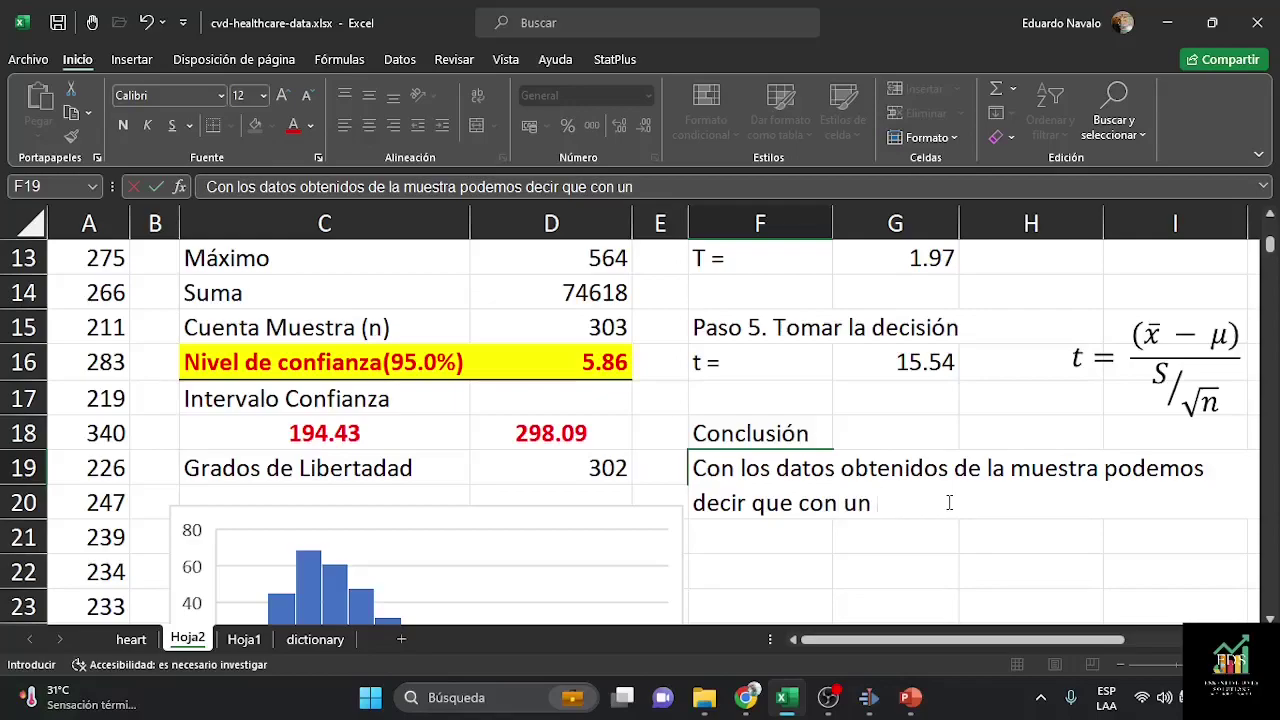
pyautogui.write('nivel de significaci')
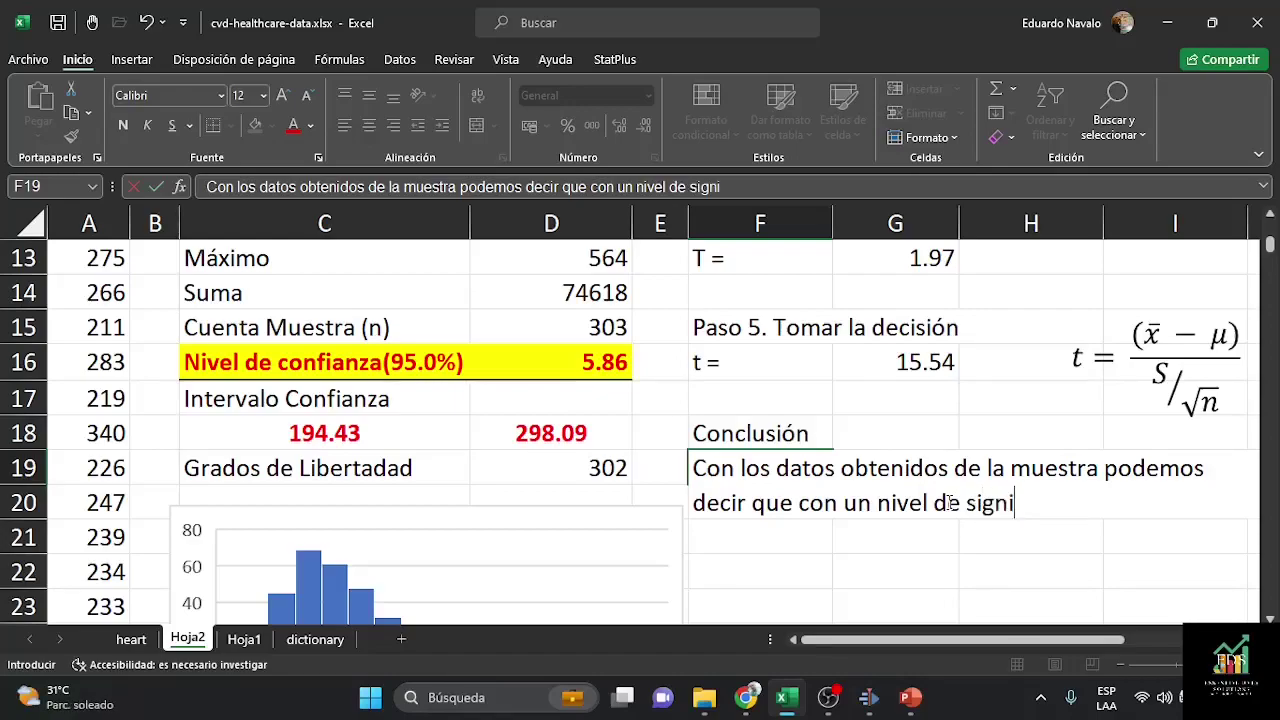
pyautogui.press('BackSpace')
pyautogui.press('BackSpace')
pyautogui.write('ncia de ')
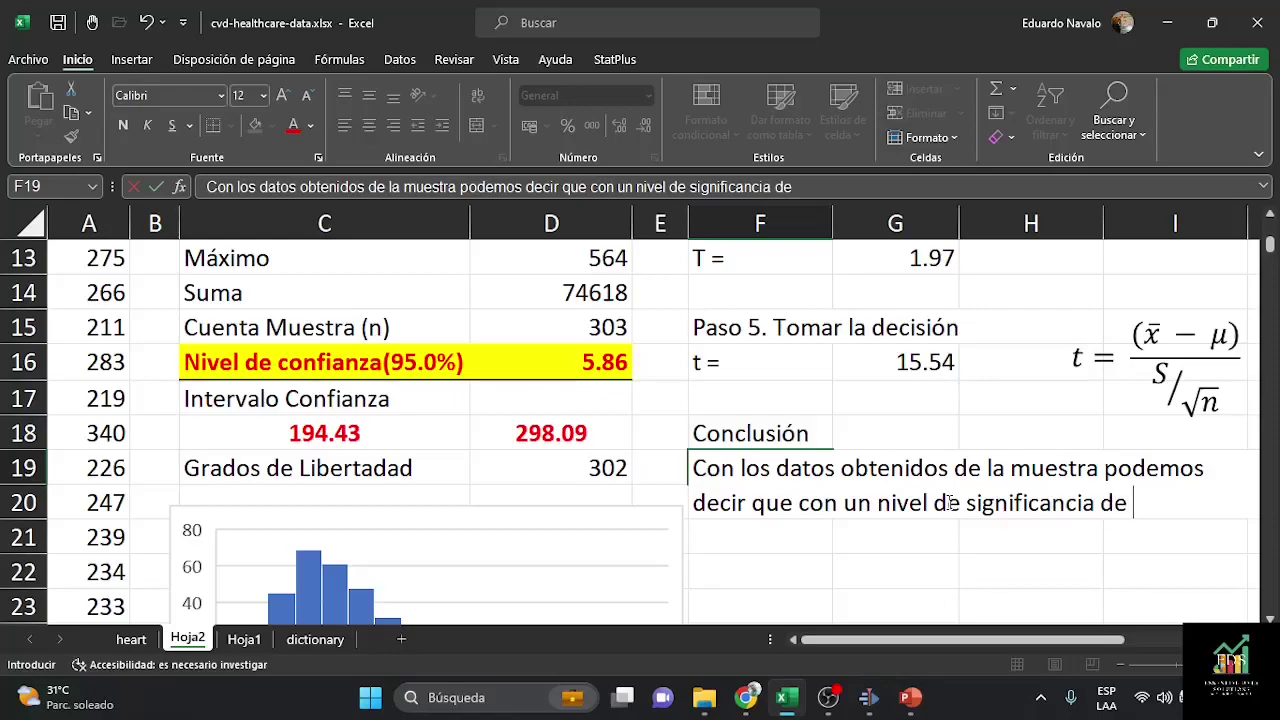
pyautogui.write('5%, no se')
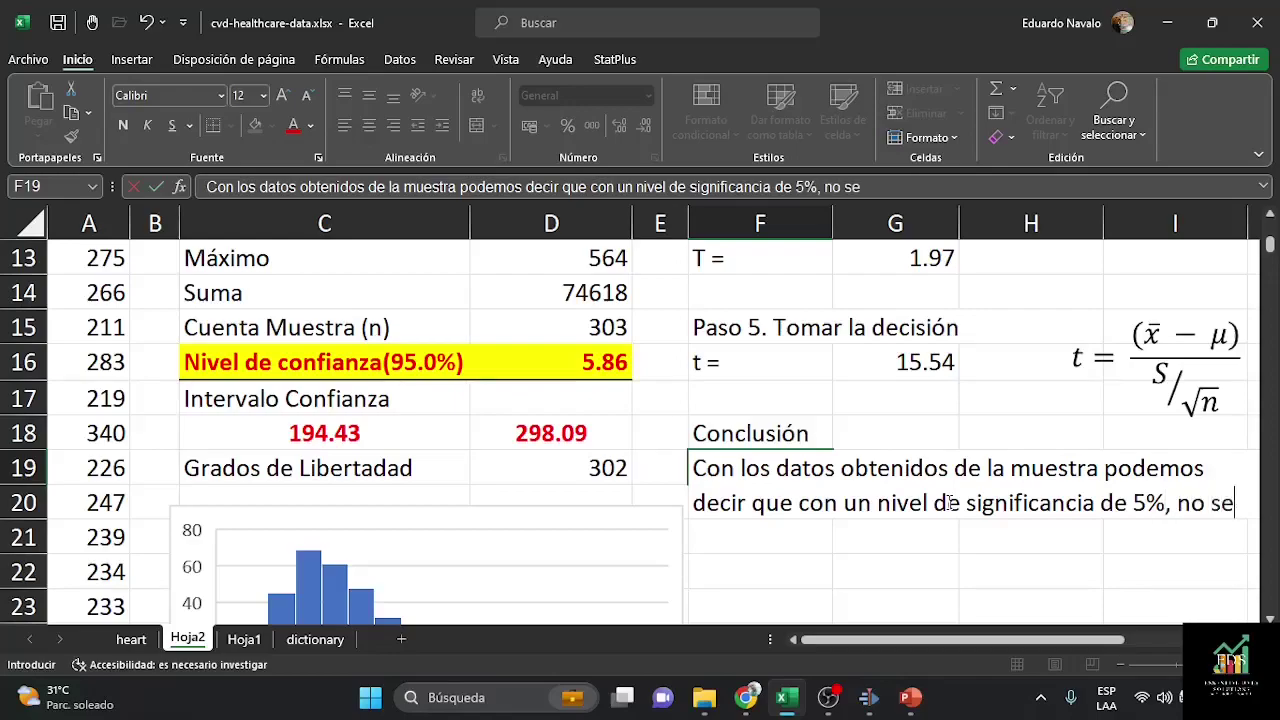
pyautogui.write(' rechaza la hipotesis ')
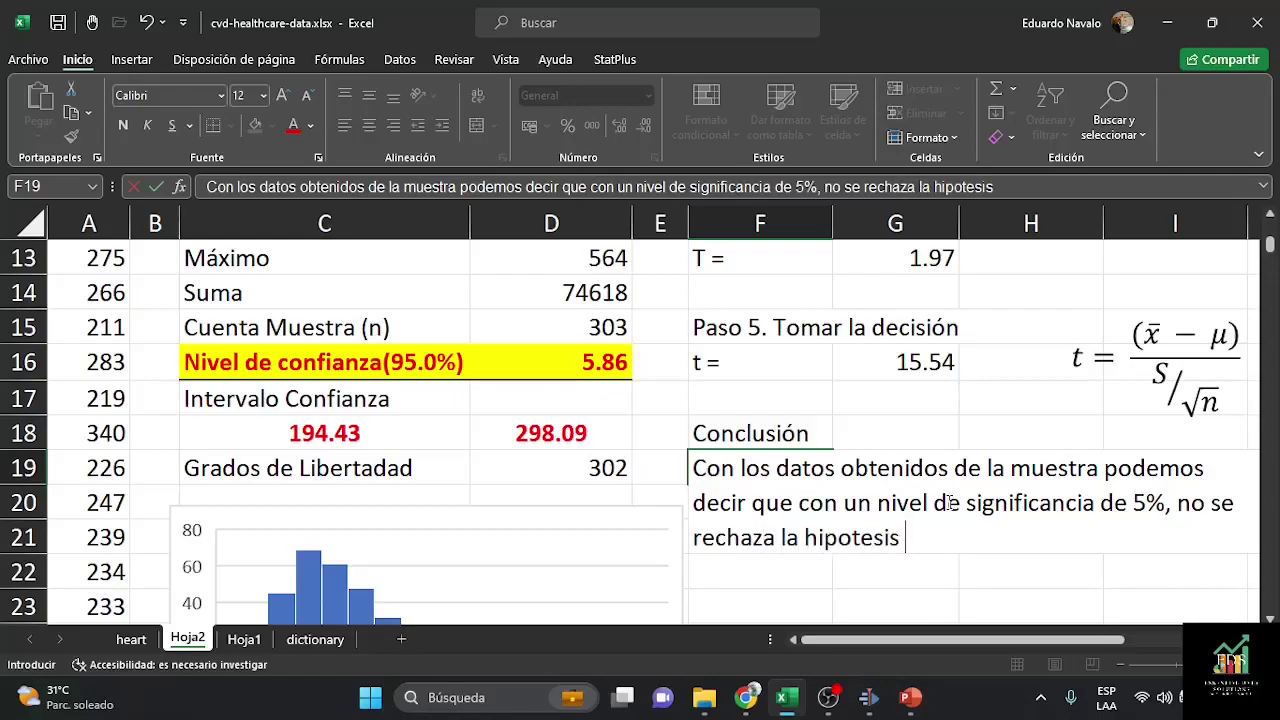
pyautogui.write('nula, por tanto')
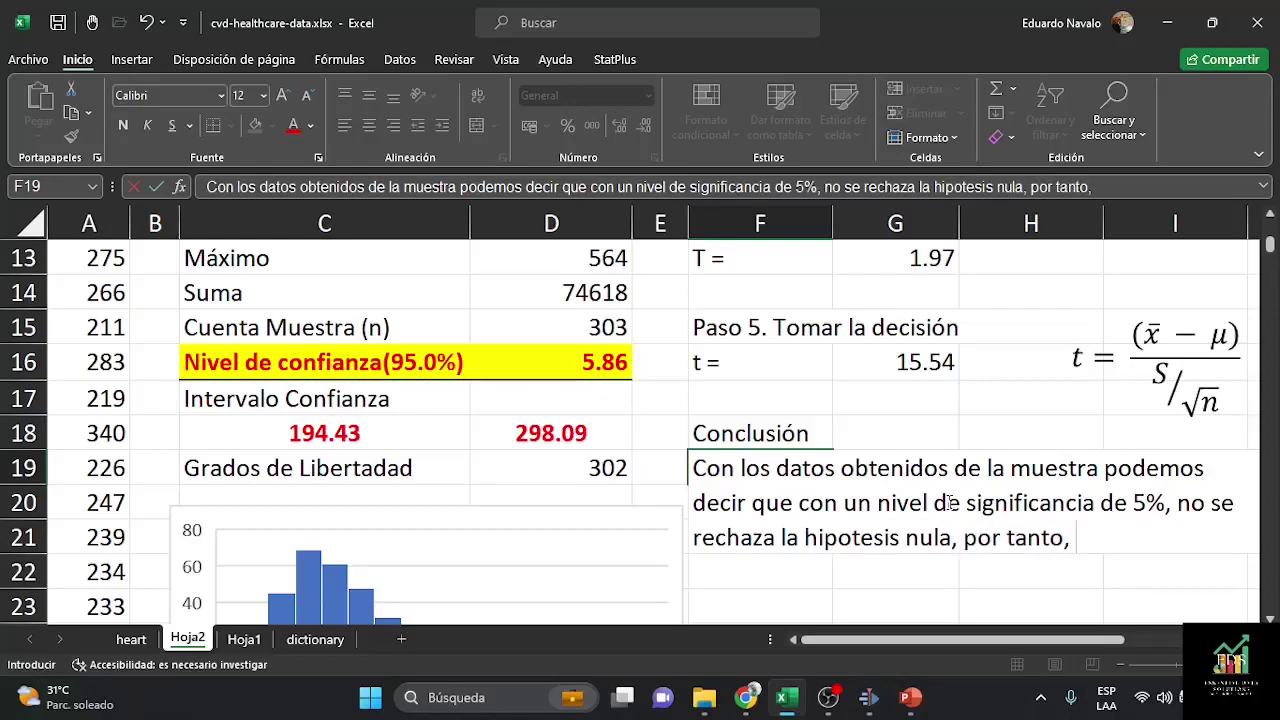
# Step: Continue the F19 conclusion with "el valor de el colesterol de los pacientes que sufrienron enfermedades CVD"
pyautogui.write(', el valor de')
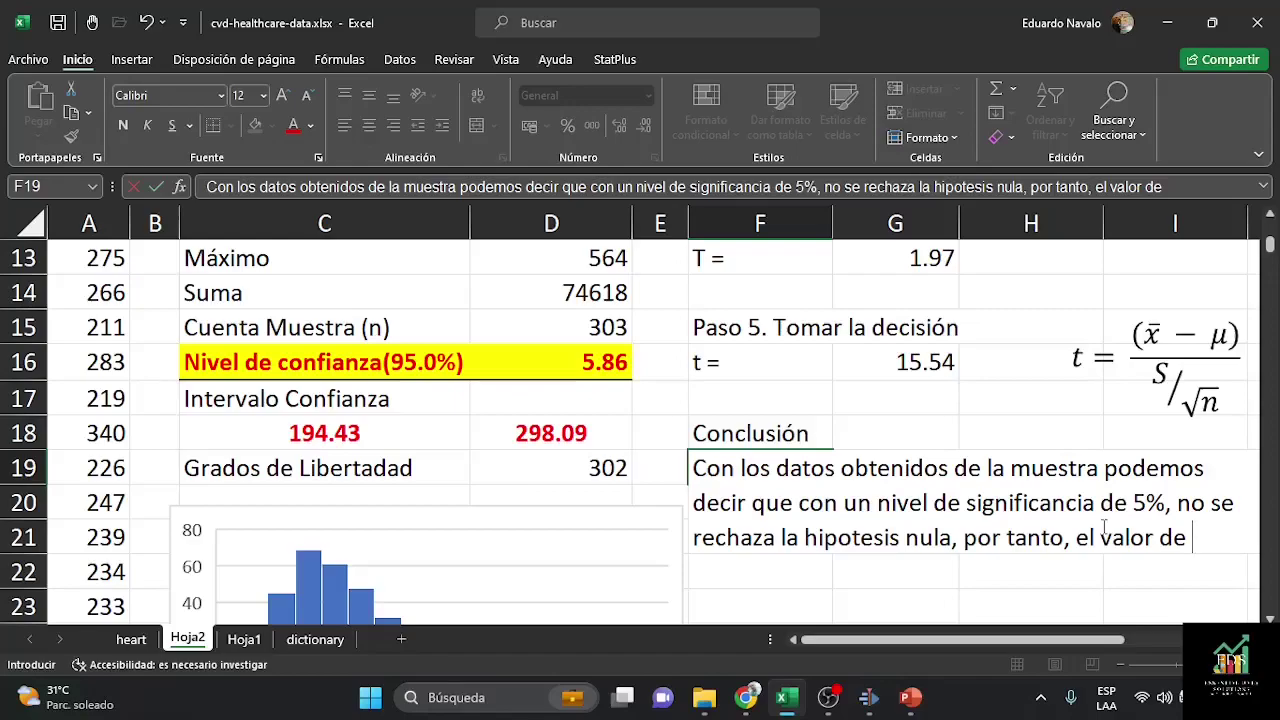
pyautogui.write(' el colesterol ')
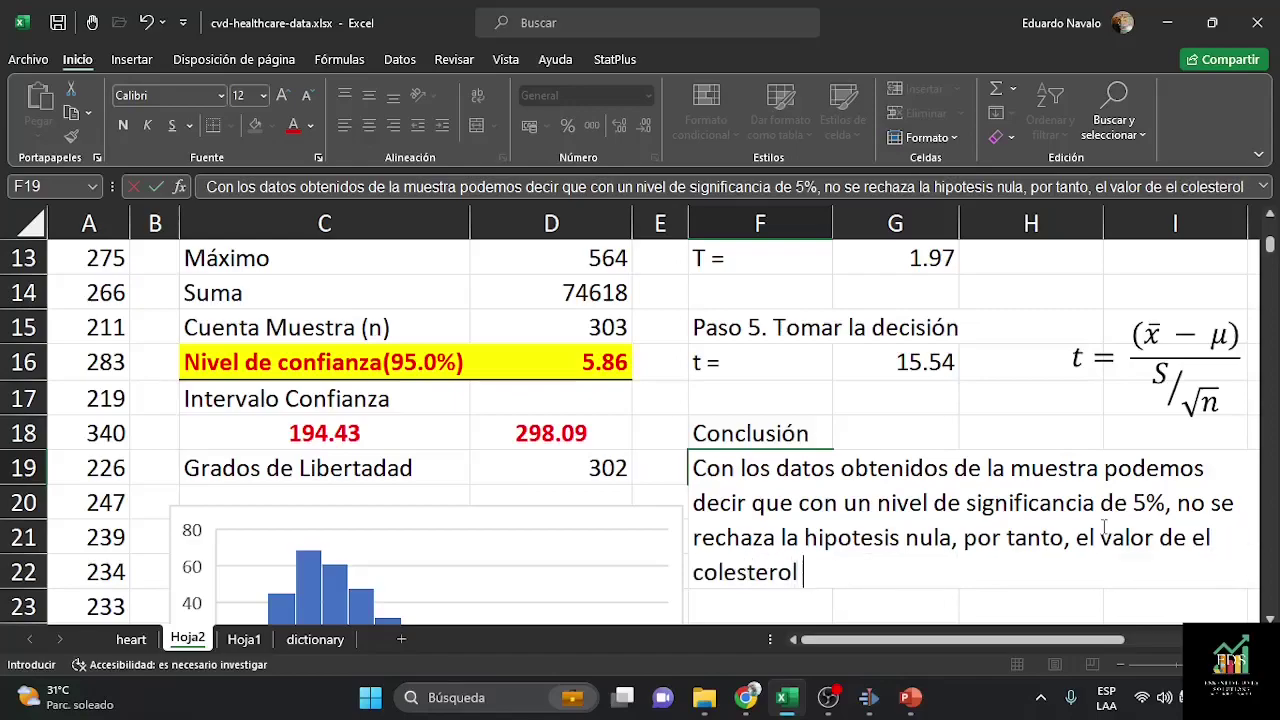
pyautogui.write('de los pa')
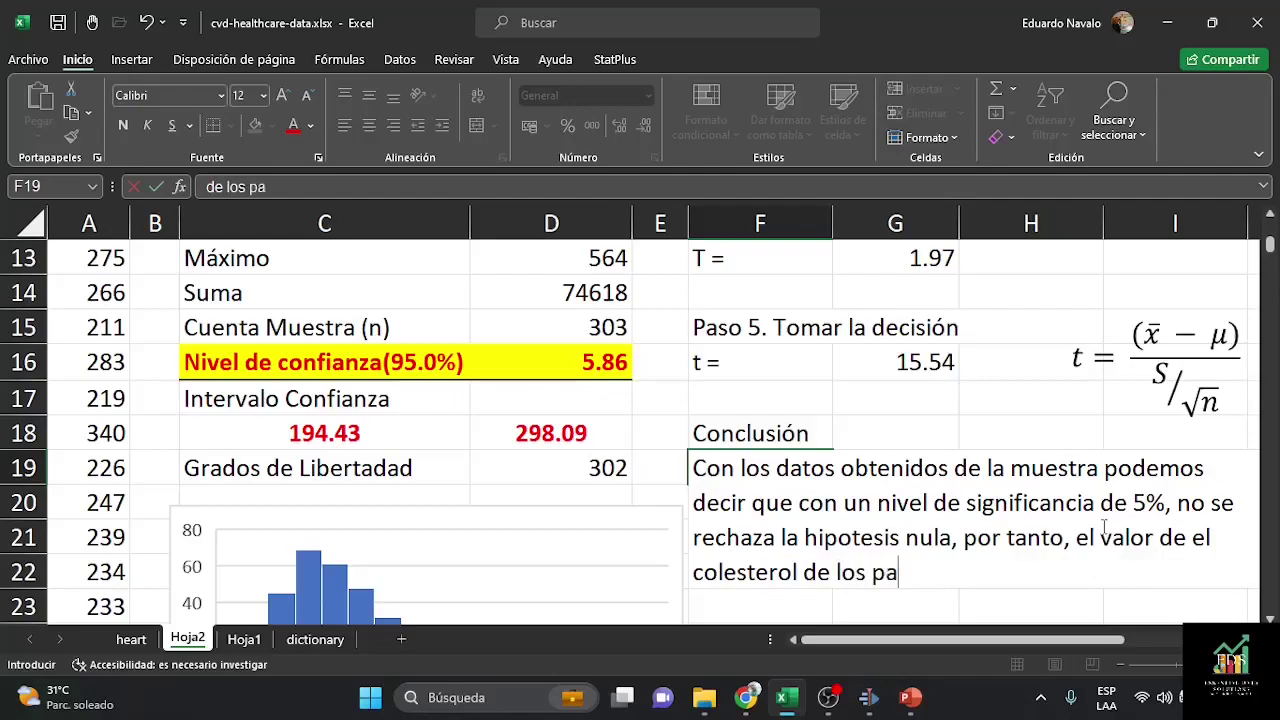
pyautogui.write('cientes que ')
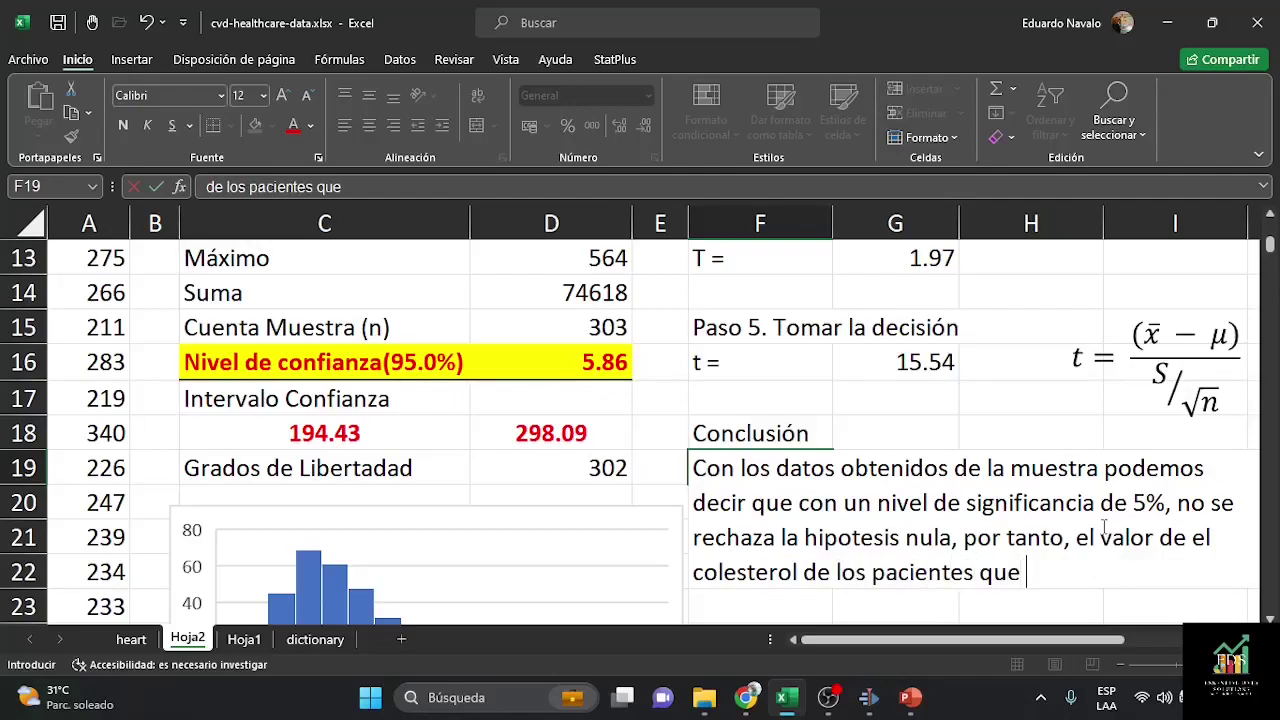
pyautogui.write('sufrie')
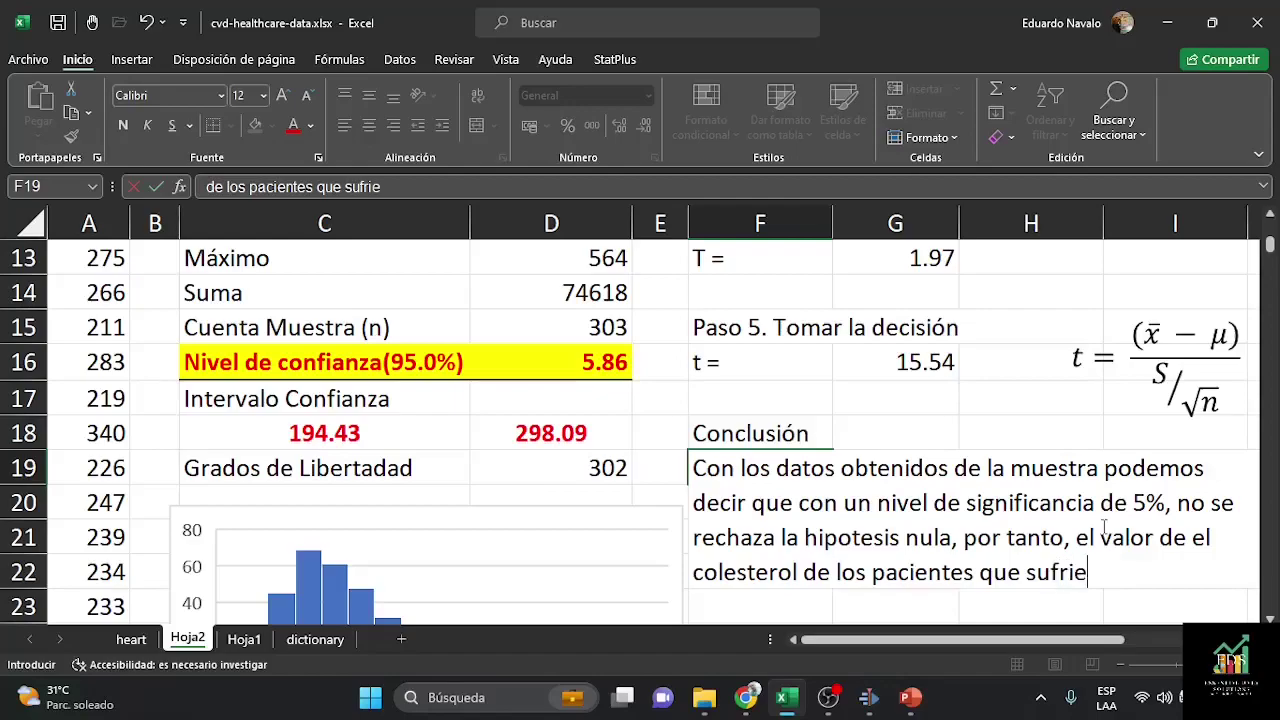
pyautogui.write('nron enfere')
pyautogui.press('BackSpace')
pyautogui.write('meda')
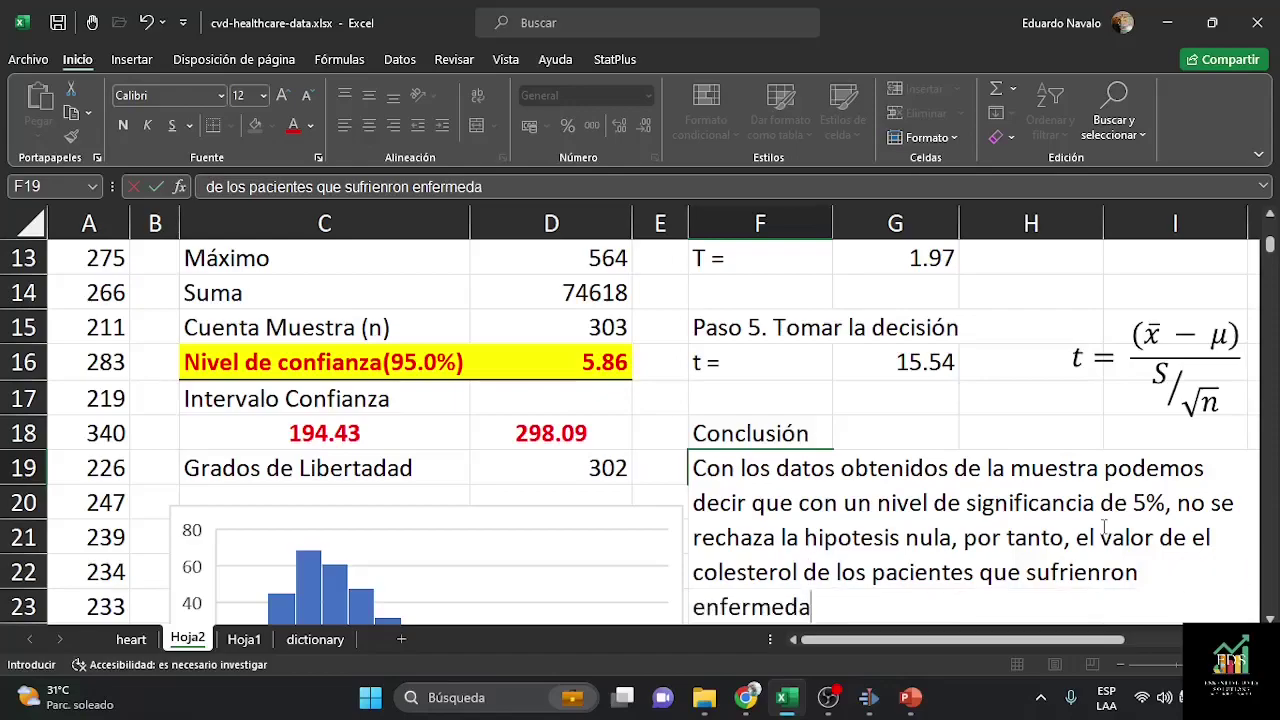
pyautogui.write('des CVD')
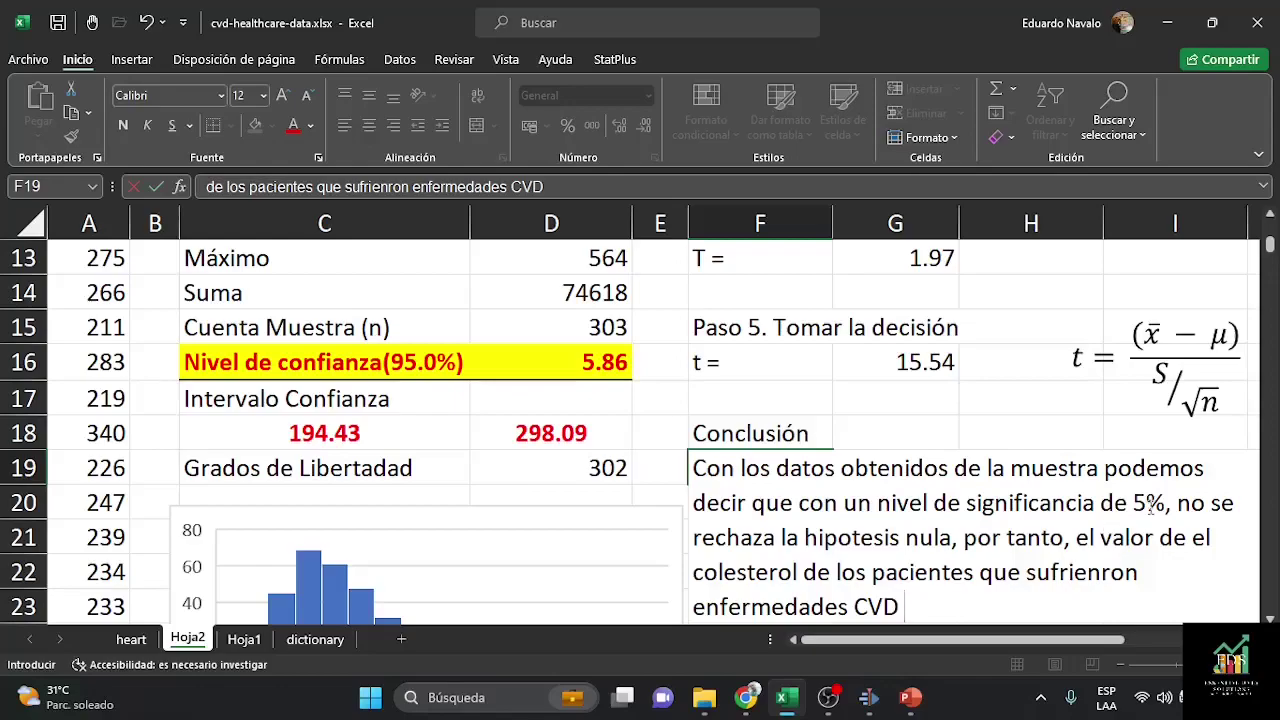
# Step: Finish the conclusion in F19 with "es mayor a 200 mg/dl" and commit the cell entry
pyautogui.scroll(-1, 1150, 505)
pyautogui.write('e')
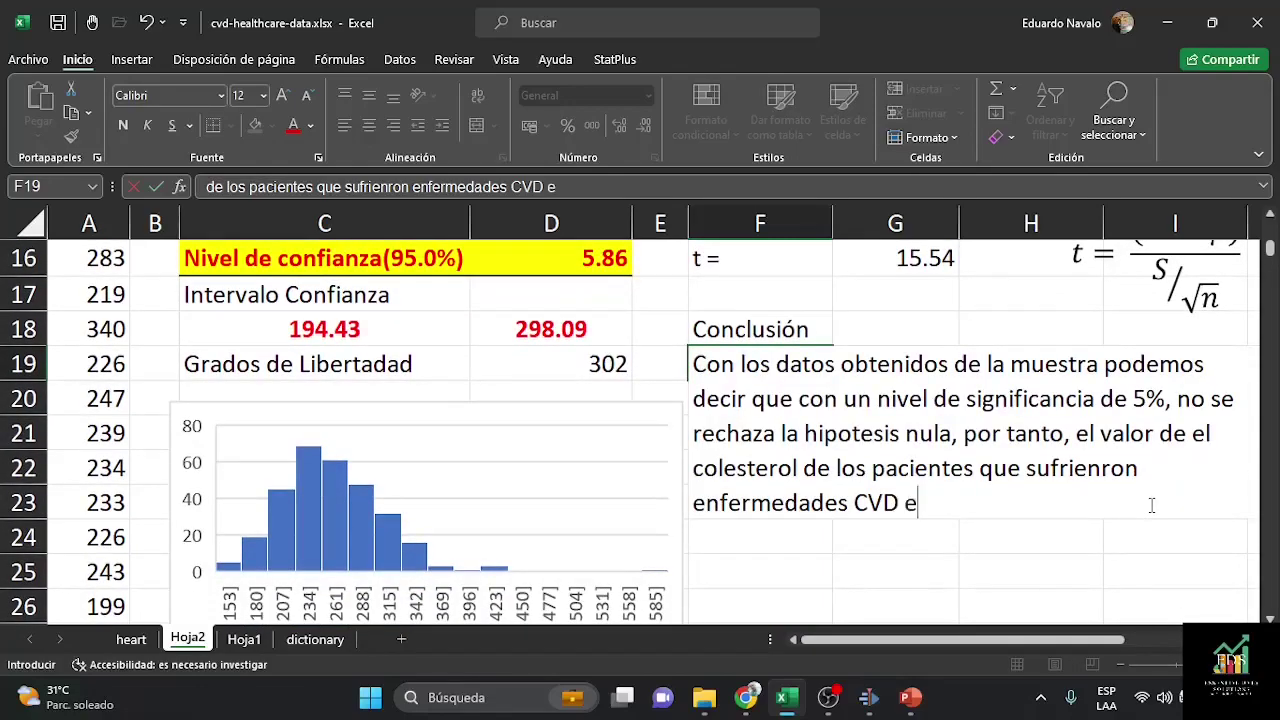
pyautogui.write('s mayor ')
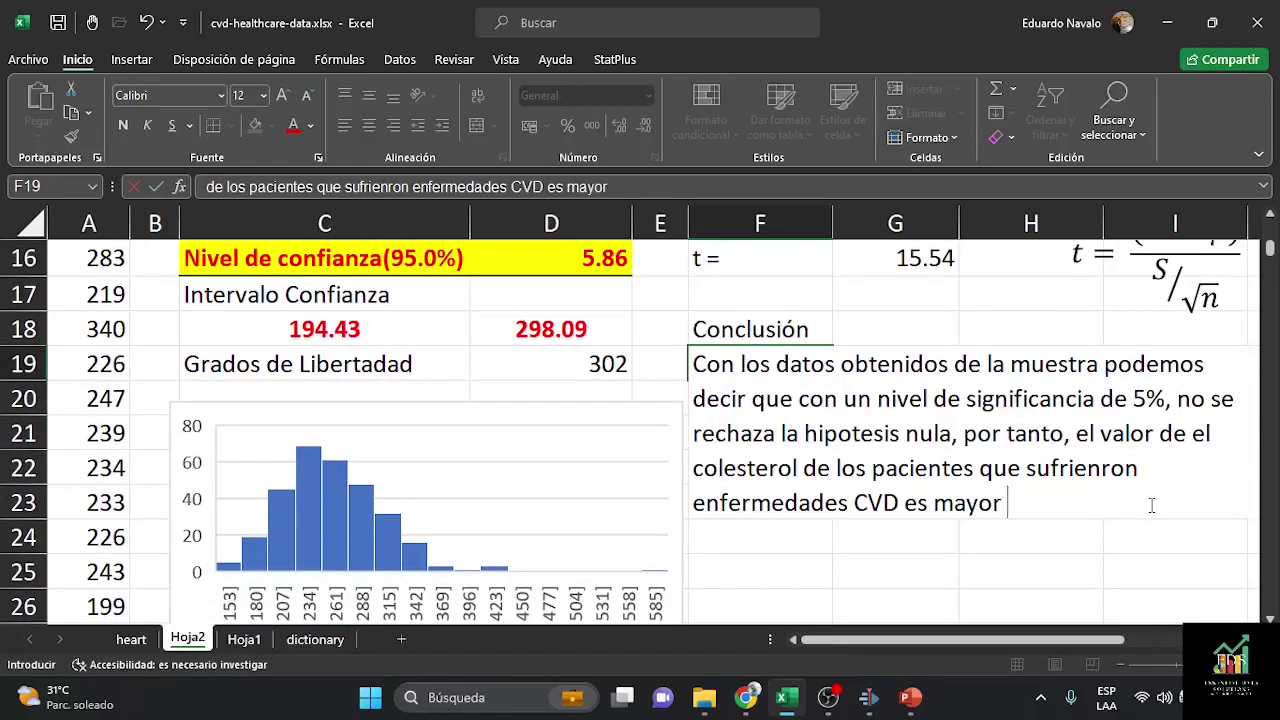
pyautogui.write('a 200')
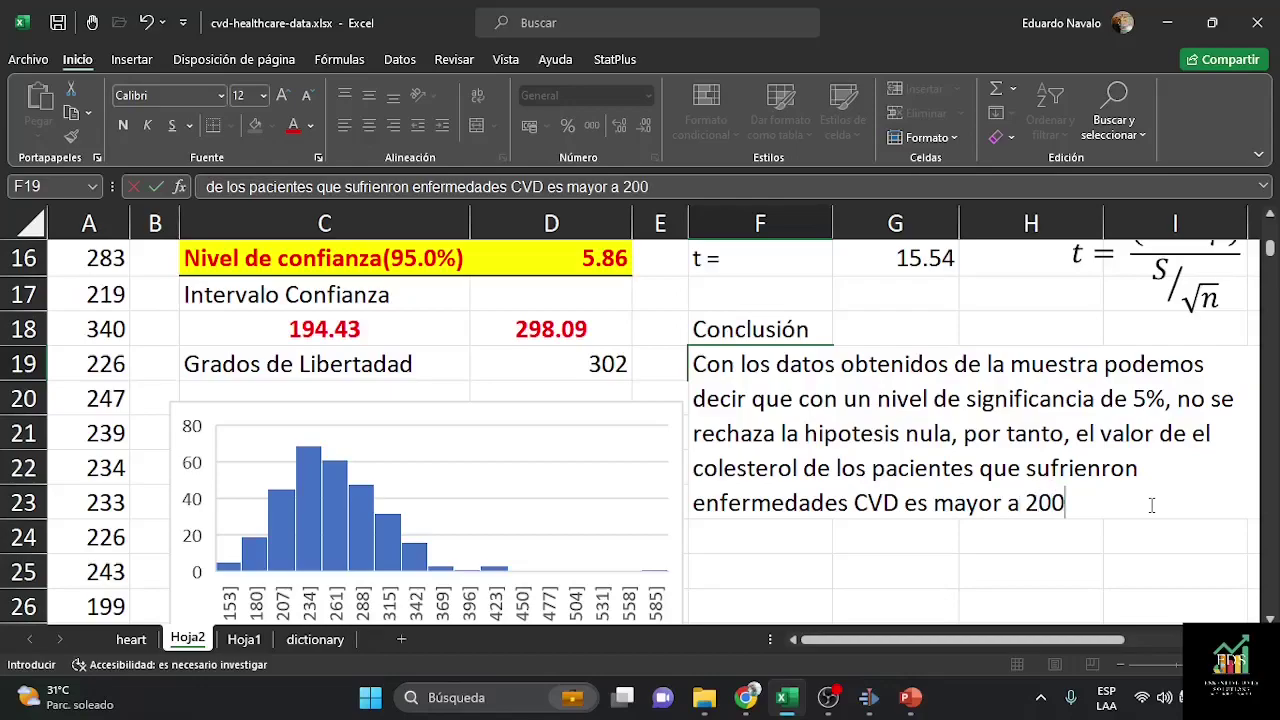
pyautogui.write(' mg')
pyautogui.write('7dl')
pyautogui.press('BackSpace')
pyautogui.press('BackSpace')
pyautogui.press('BackSpace')
pyautogui.write('/dl')
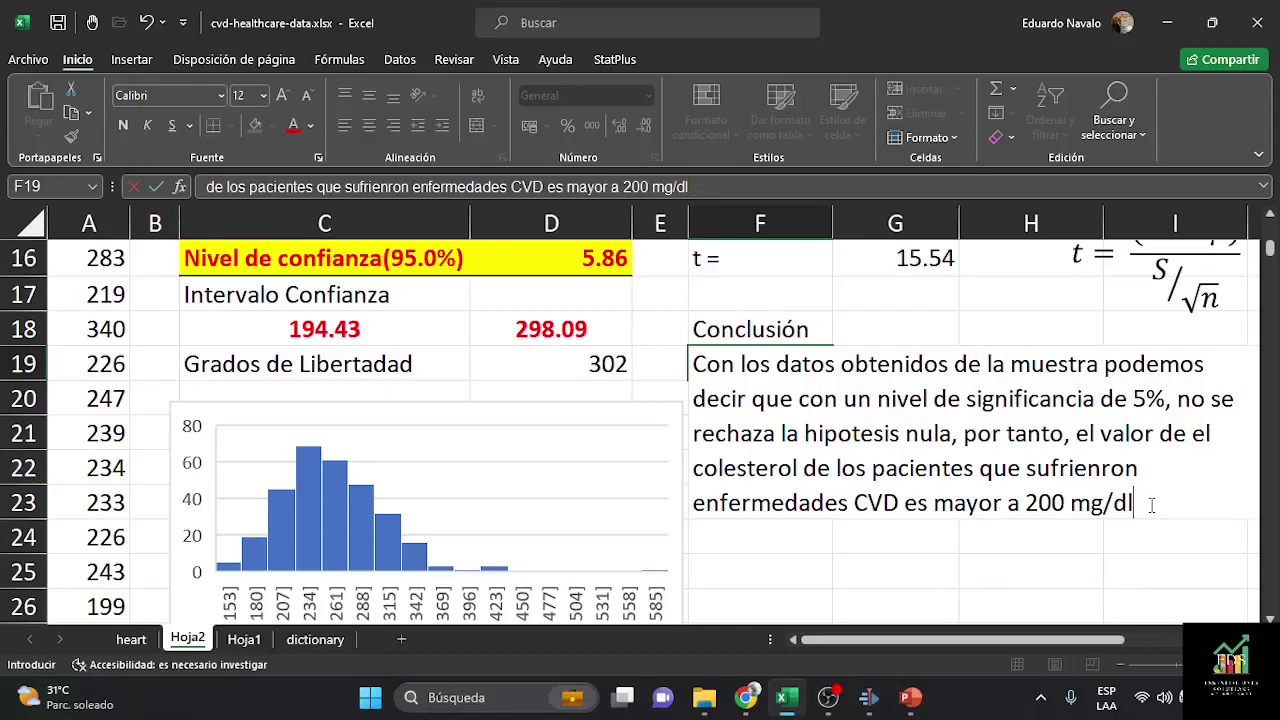
pyautogui.press('Return')
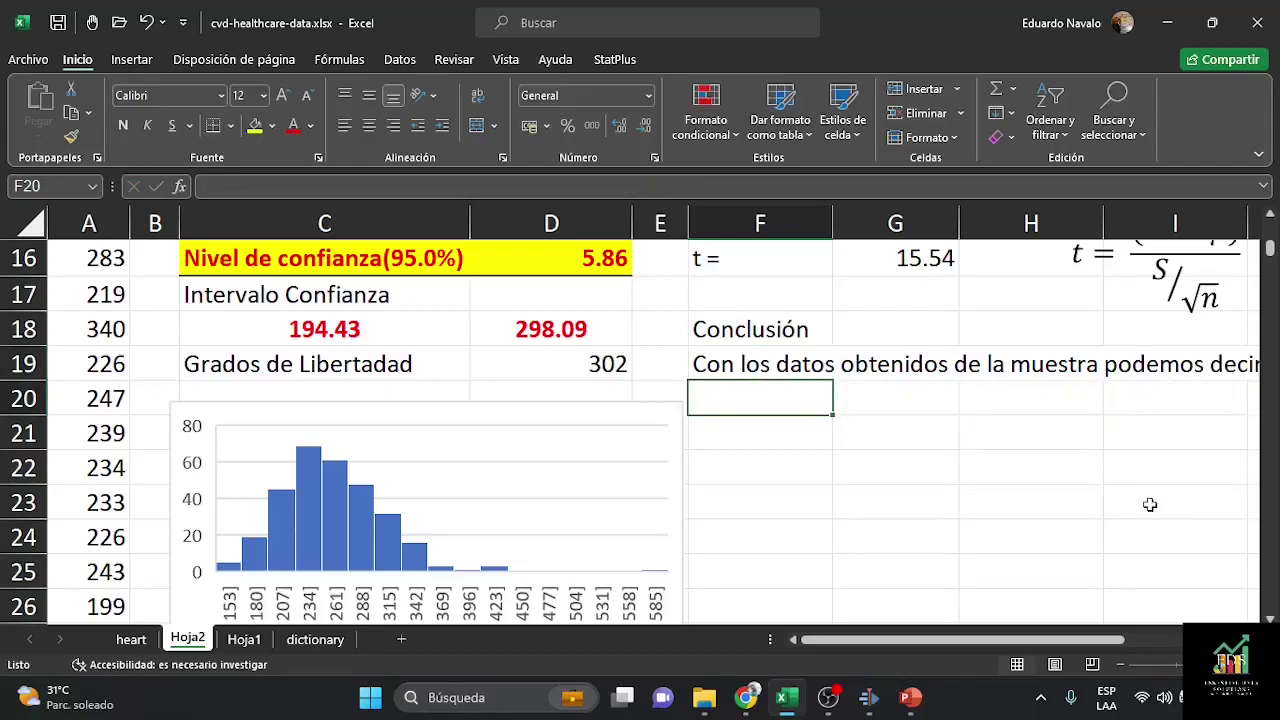
# Step: Reopen the F19 conclusion and review its full text against the hypotheses, the sample statistics and the histogram
pyautogui.press('Up')
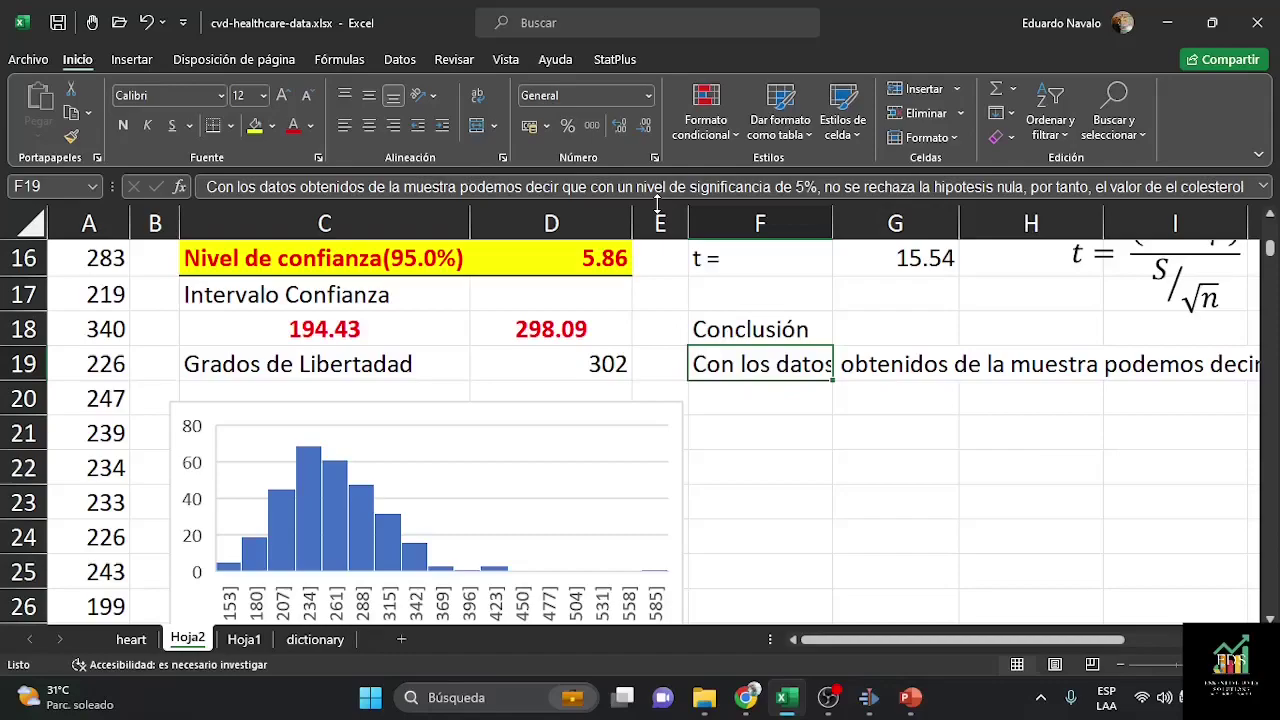
pyautogui.press('F2')
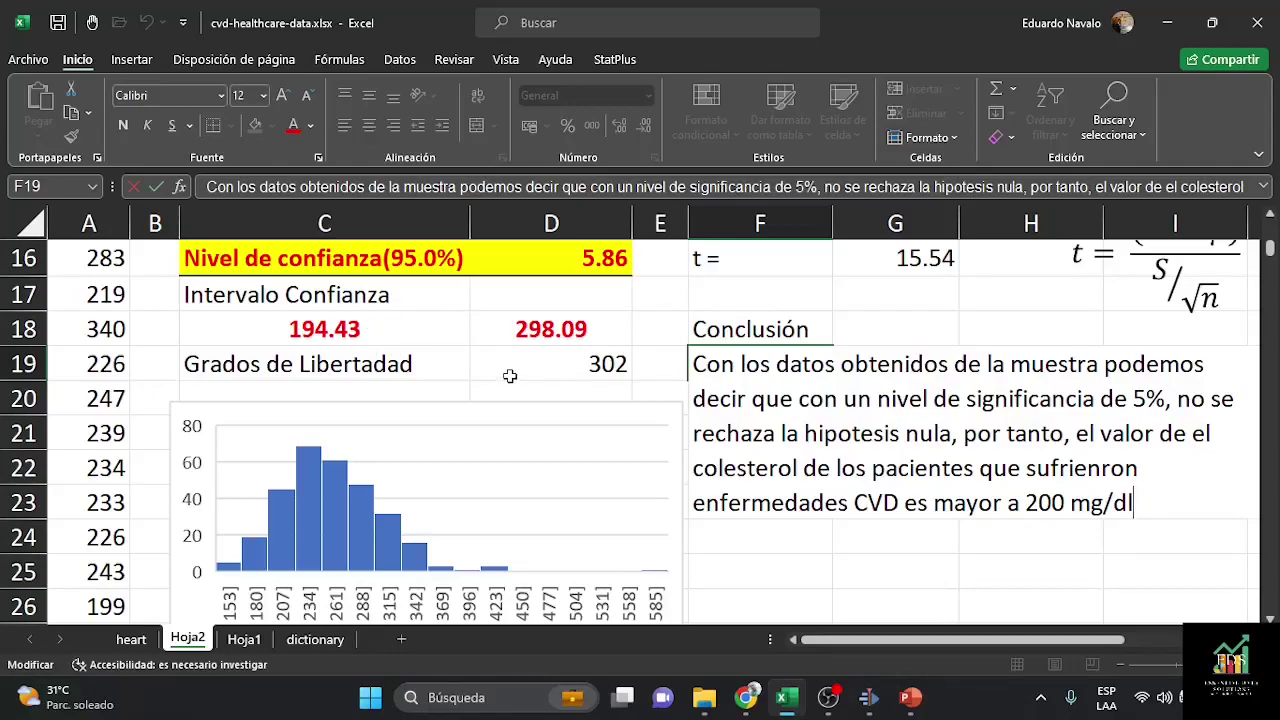
pyautogui.scroll(5, 511, 376)
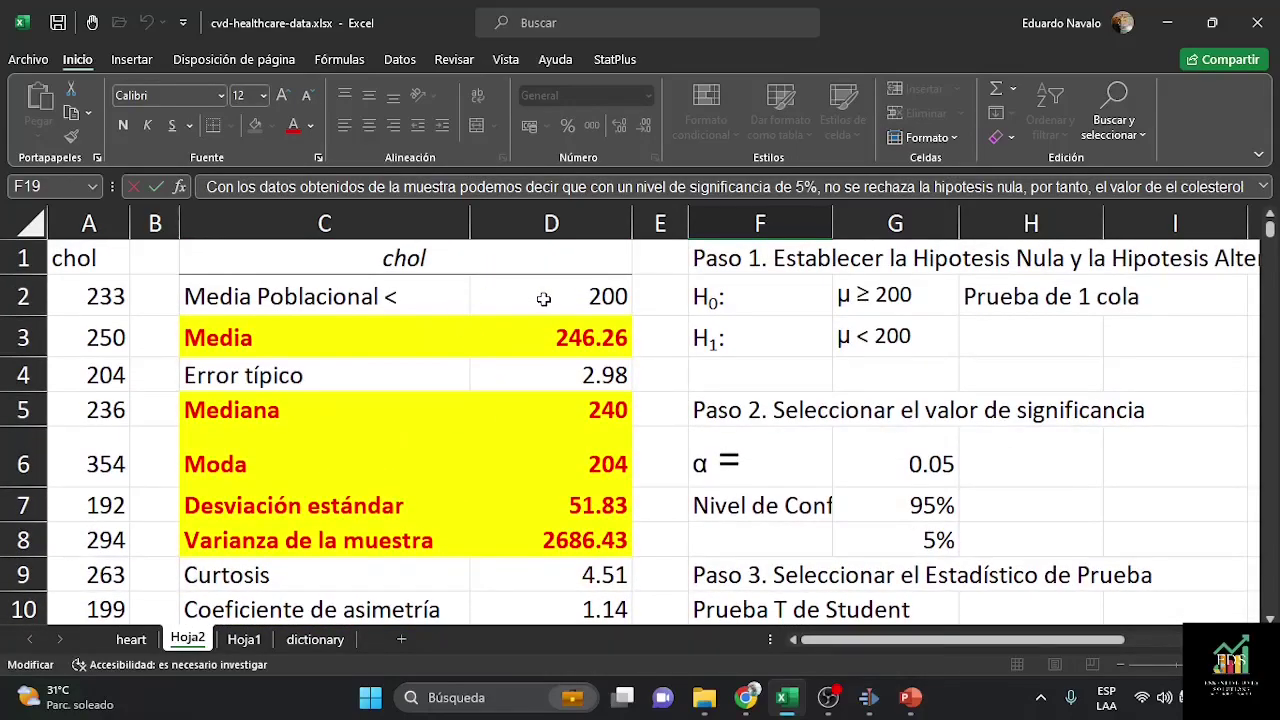
pyautogui.scroll(-5, 545, 297)
pyautogui.scroll(1, 466, 409)
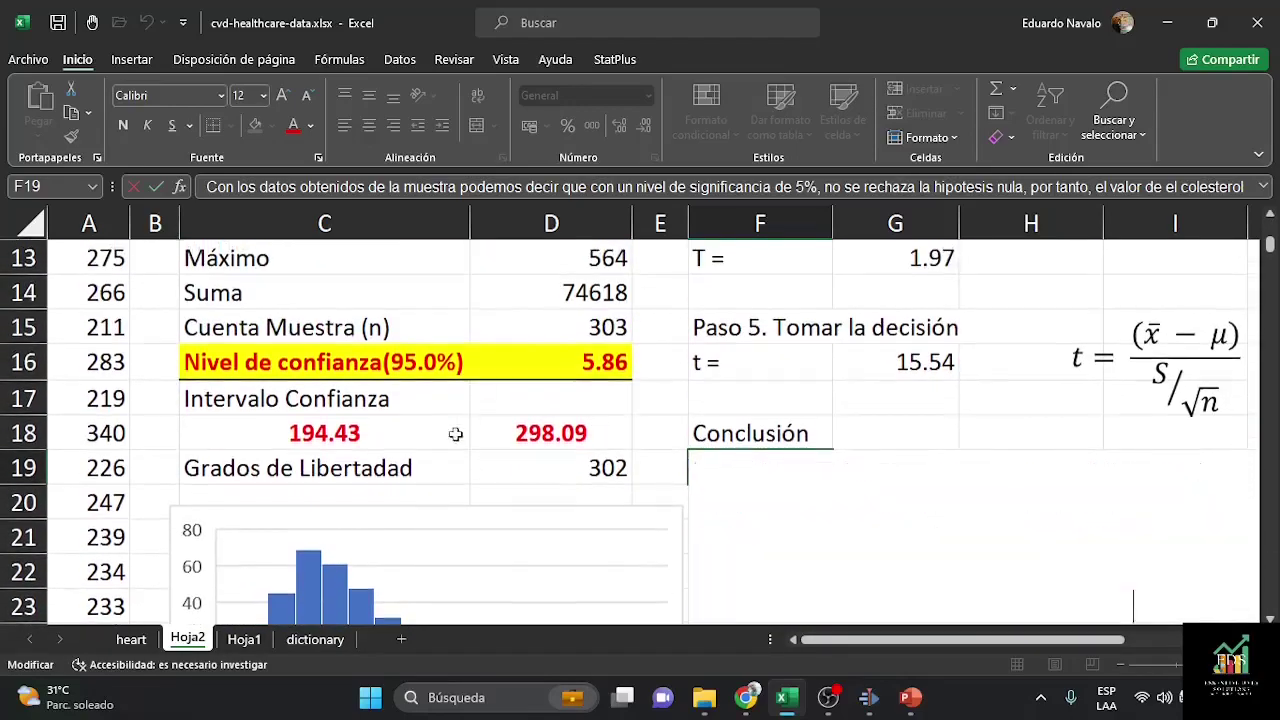
pyautogui.scroll(-1, 640, 420)
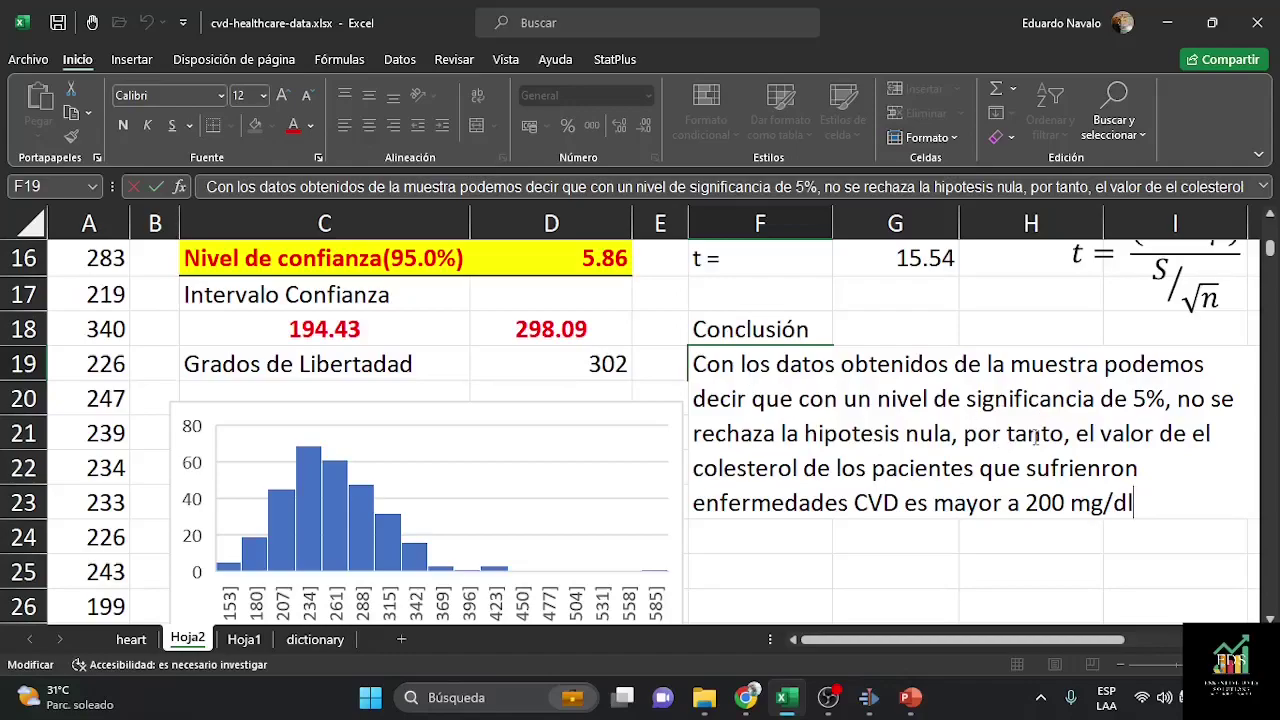
pyautogui.scroll(-1, 1035, 435)
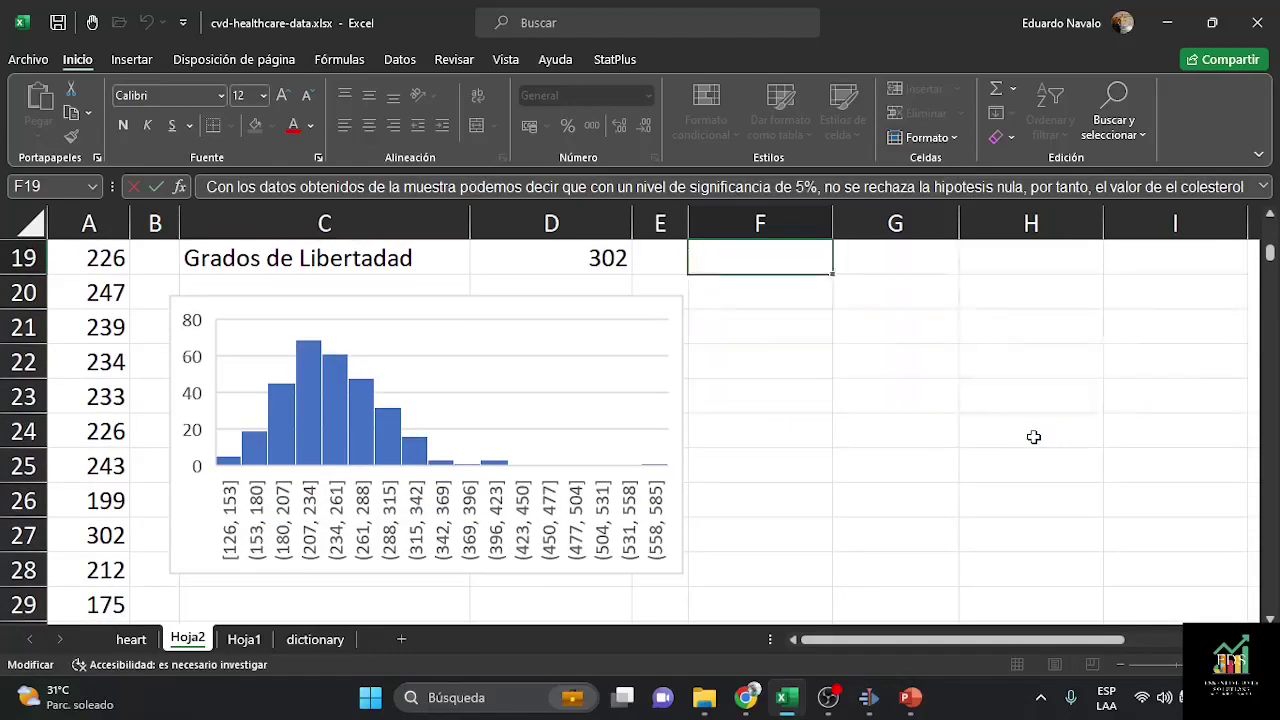
pyautogui.scroll(1, 1035, 435)
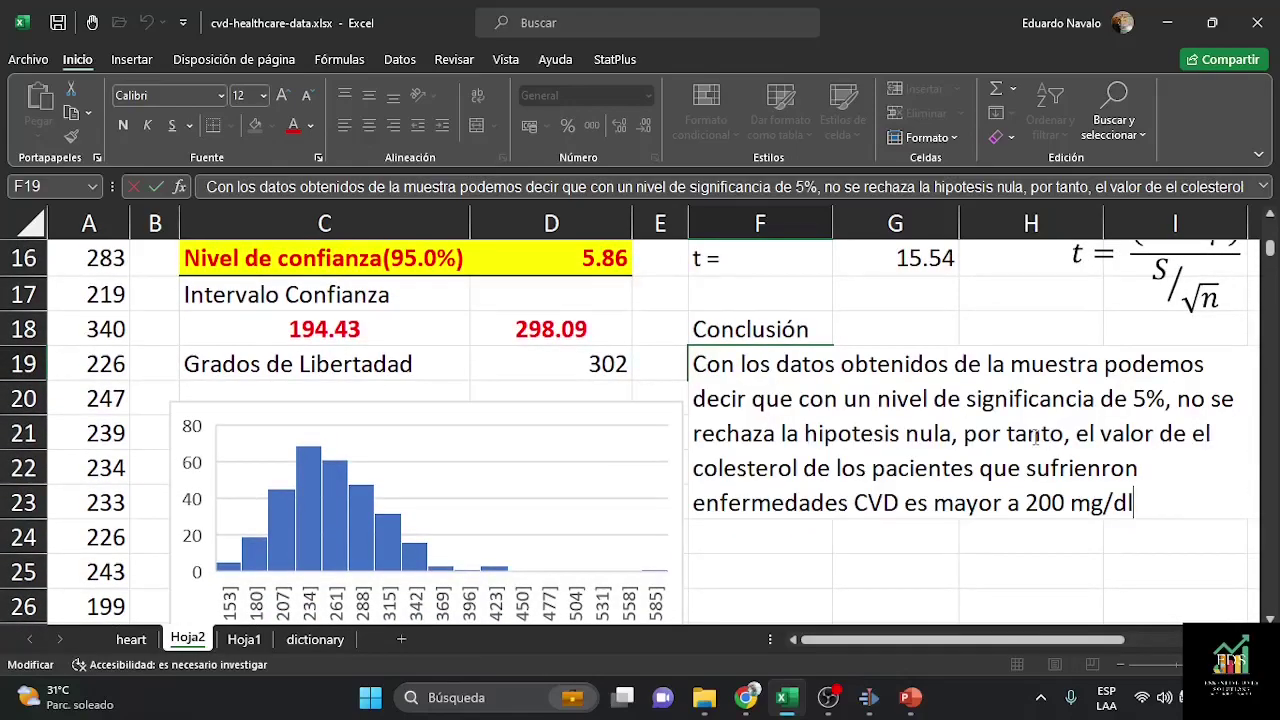